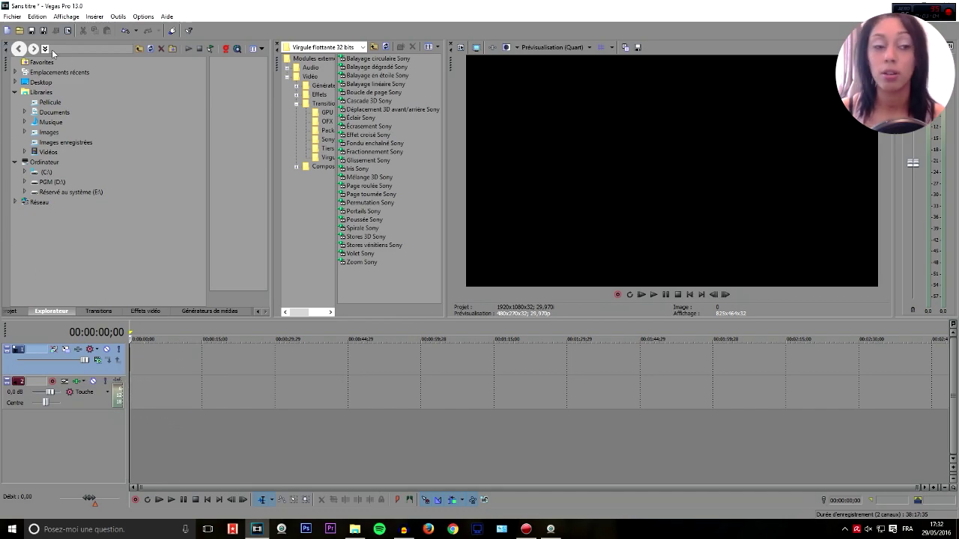
- Start a new project, discarding the changes to the current untitled one
left_click(12, 17)
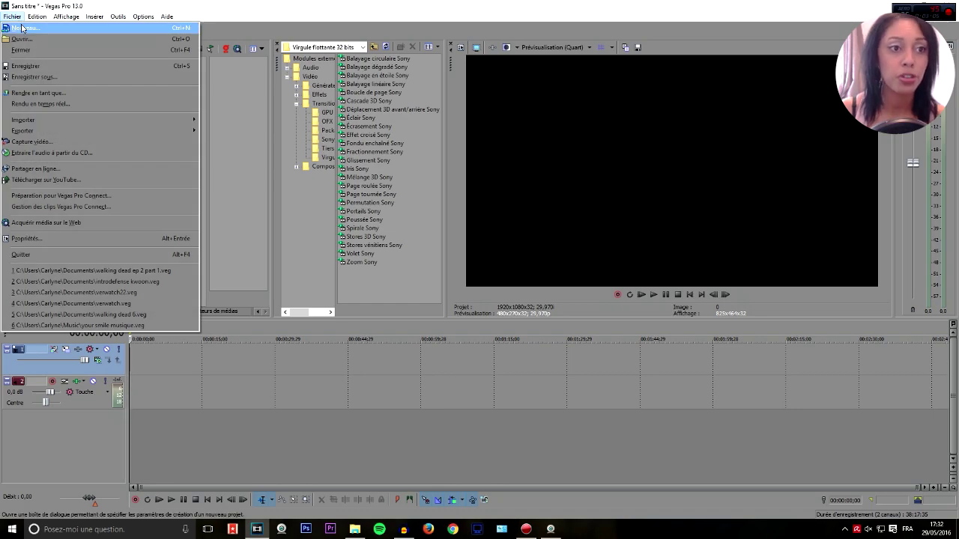
left_click(22, 27)
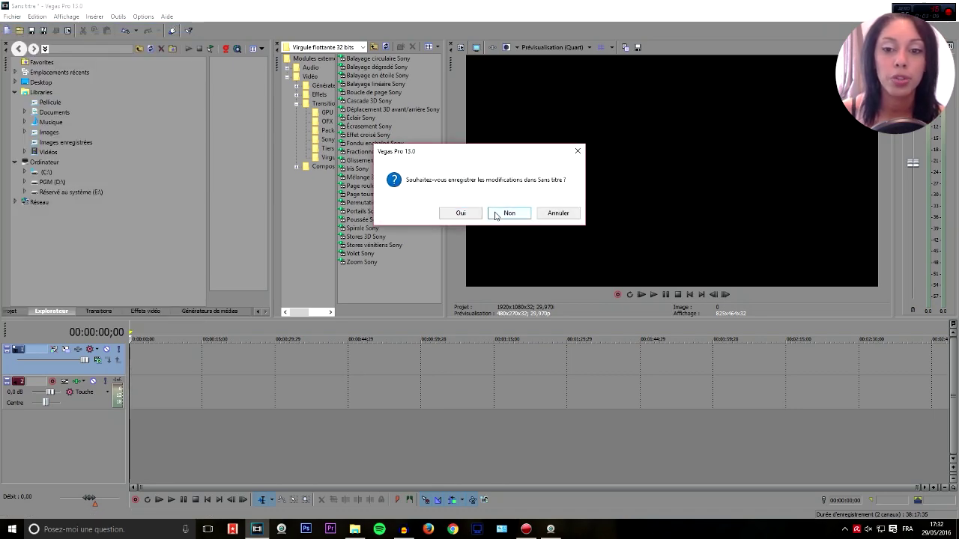
left_click(495, 215)
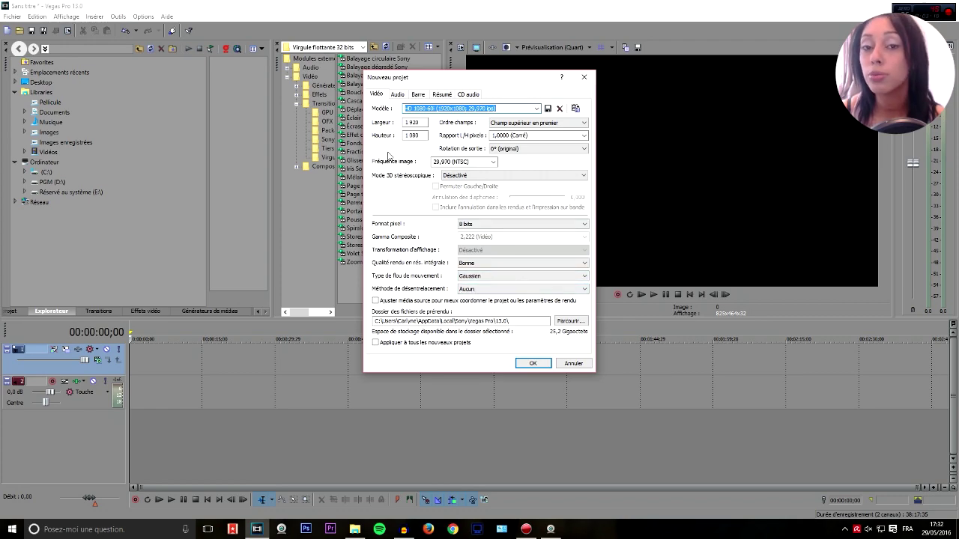
- Review the video and audio properties and create the project with the HD 1080-60i (1920x1080; 29,970 fps) template and 48 000 Hz audio
left_click(397, 95)
left_click(381, 95)
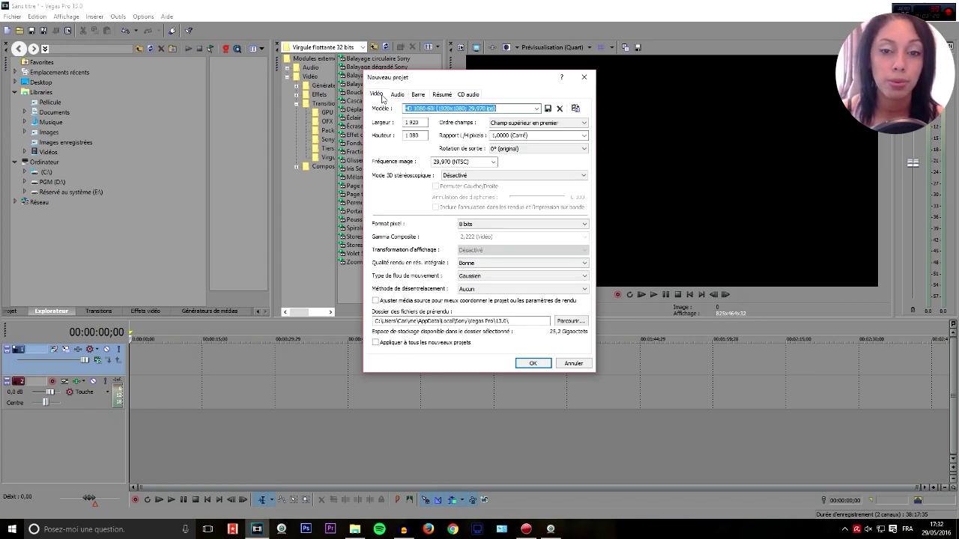
left_click(398, 96)
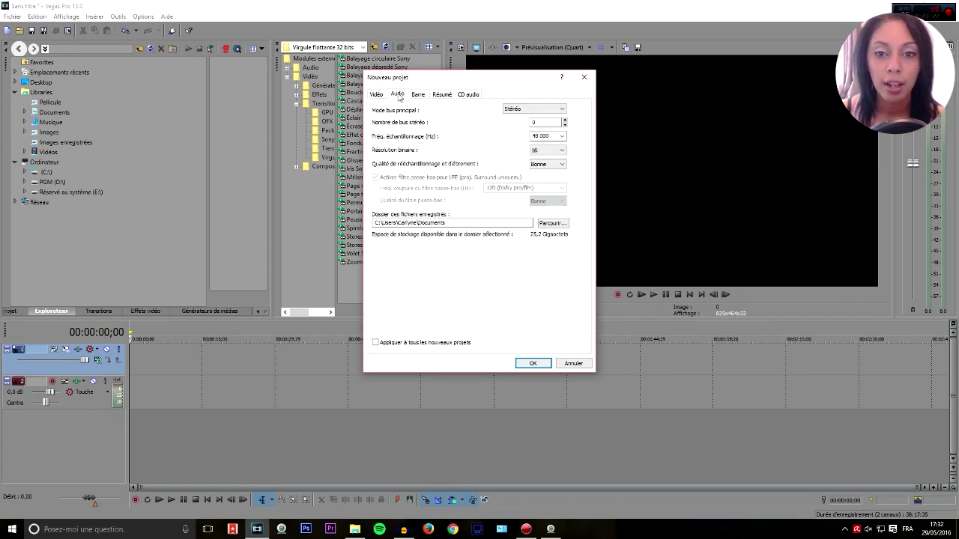
left_click(540, 133)
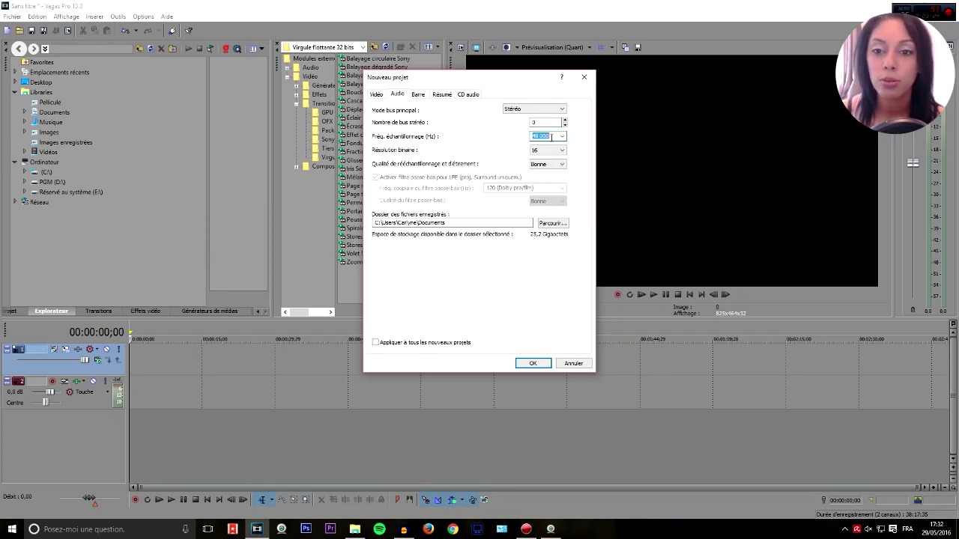
left_click(379, 96)
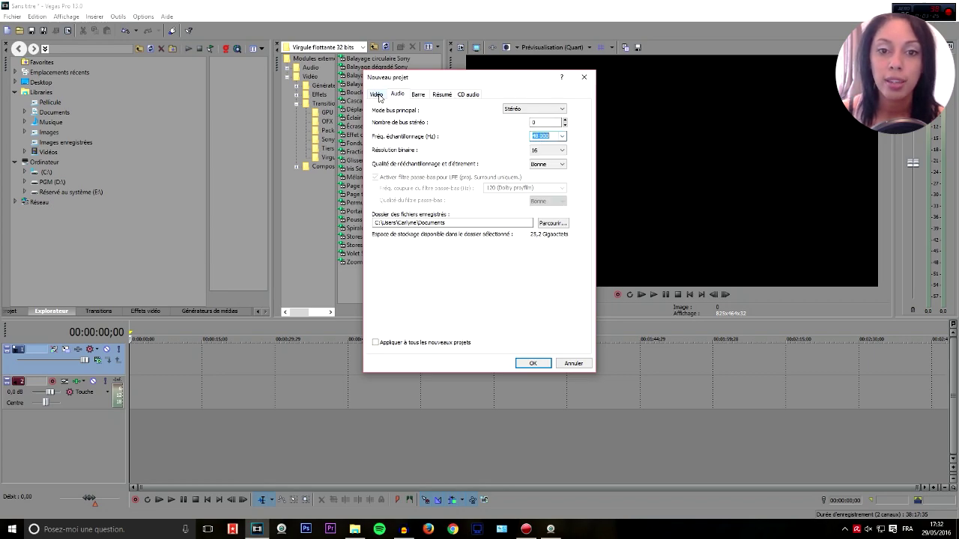
left_click(379, 96)
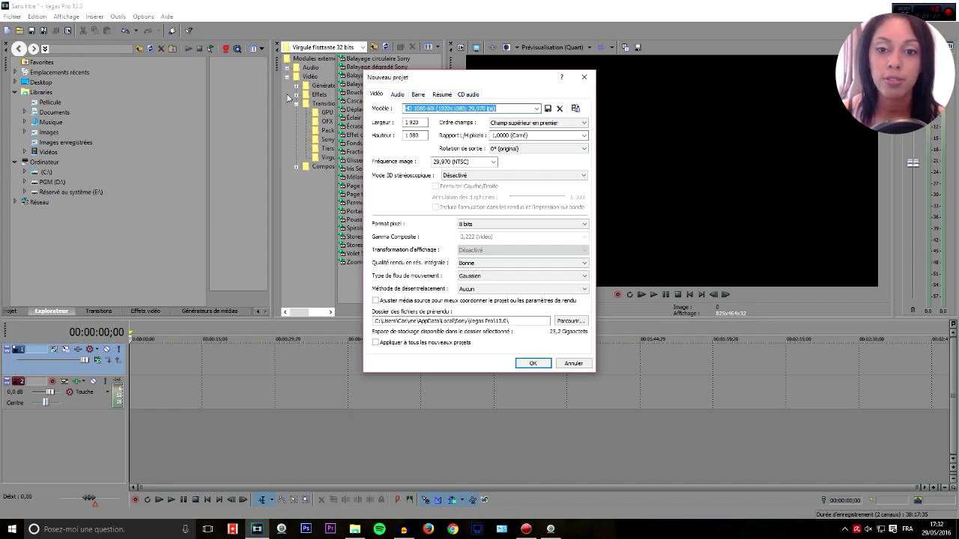
left_click(395, 98)
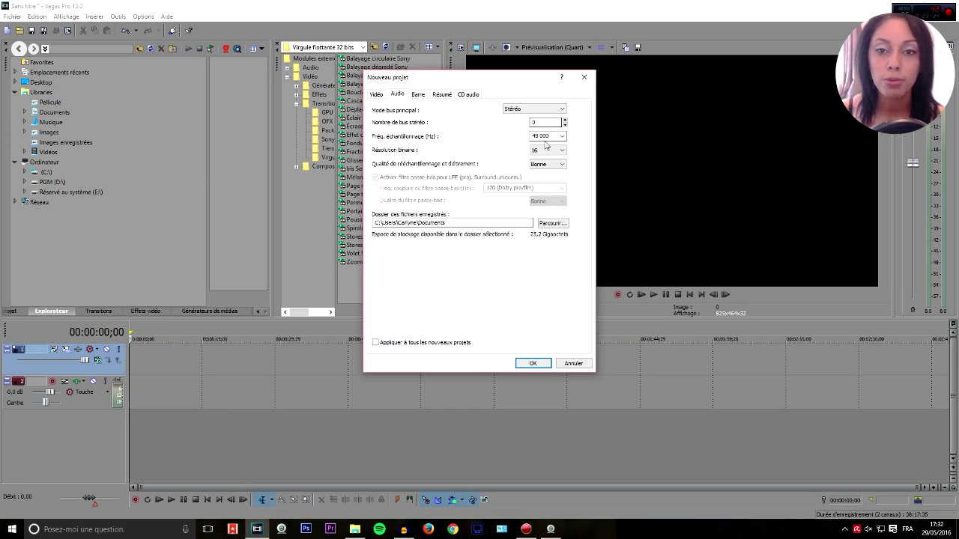
left_click(383, 96)
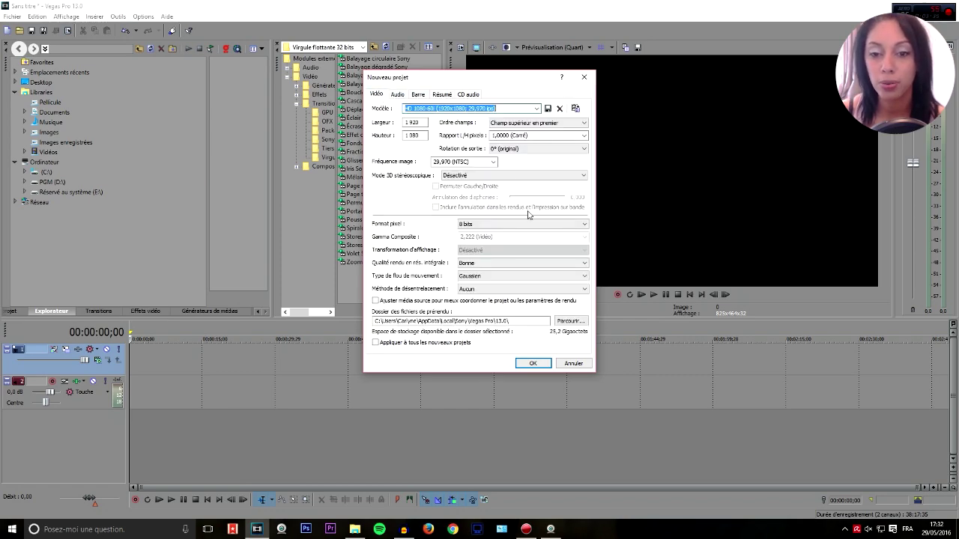
left_click(547, 363)
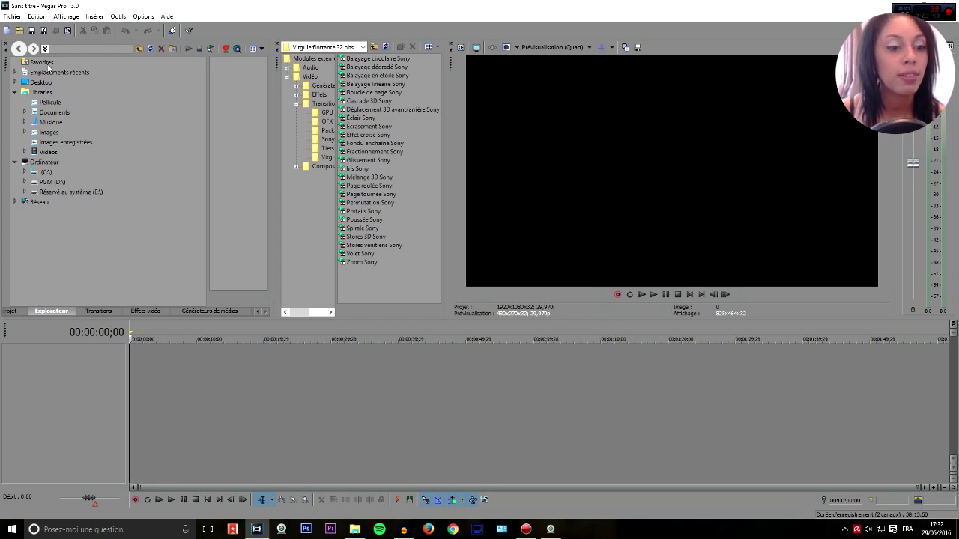
- Import the three adjacent BlackDesert64 .avi videos from the Nouveau dossier folder on drive D: to the start of the timeline
left_click(10, 311)
left_click(84, 312)
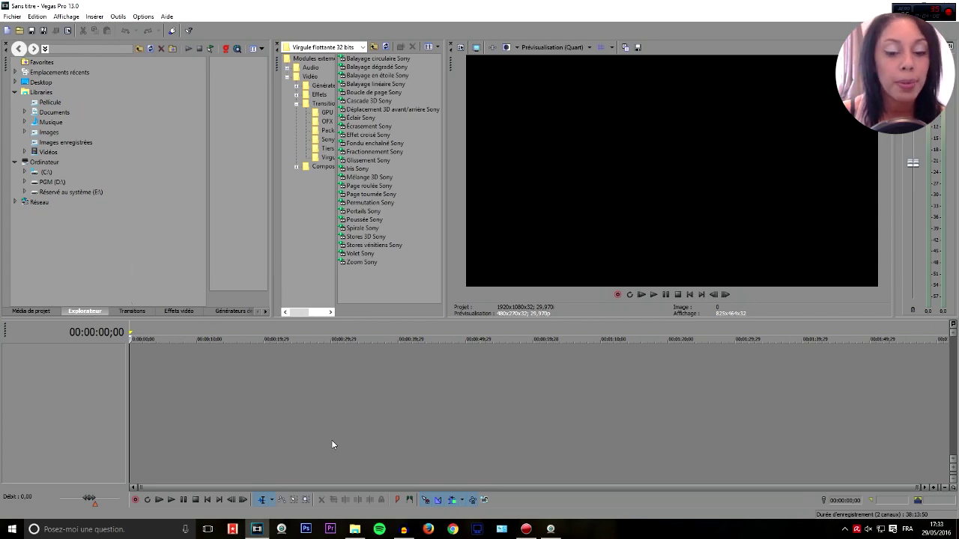
mouse_move(359, 535)
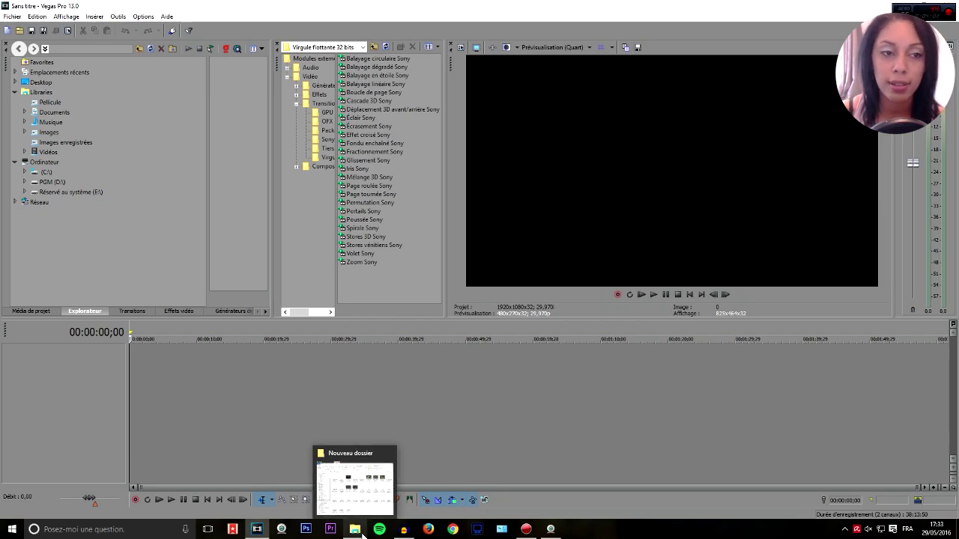
left_click(356, 532)
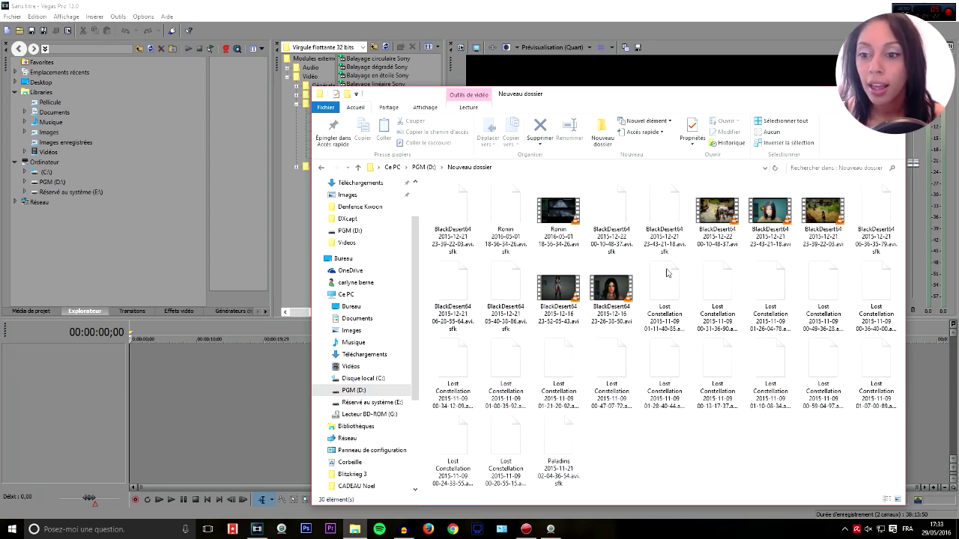
left_click_drag(695, 257, 845, 212)
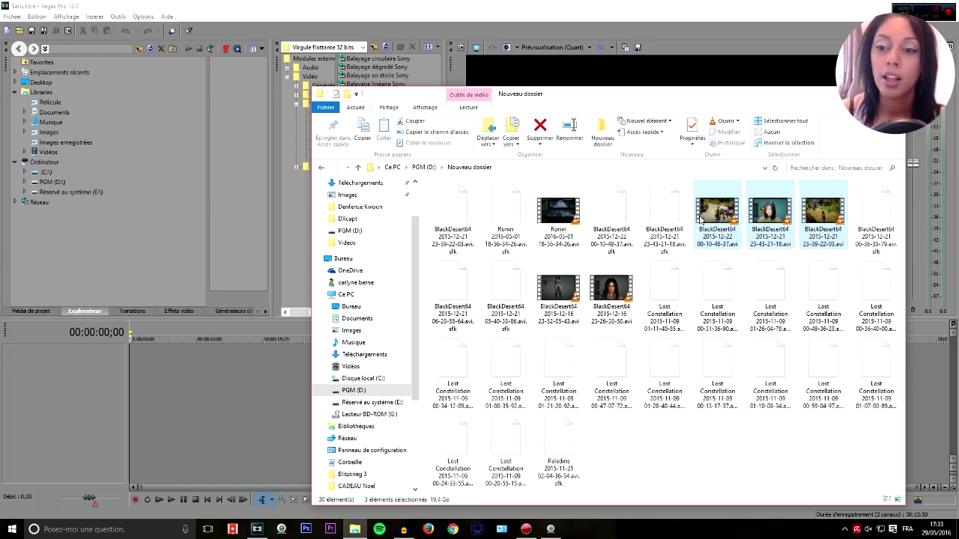
left_click_drag(708, 211, 136, 365)
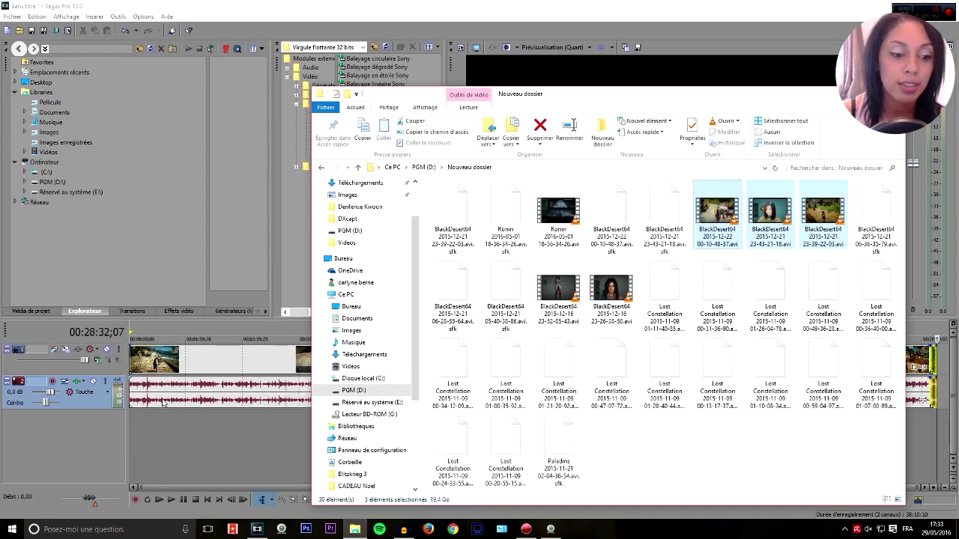
left_click(168, 428)
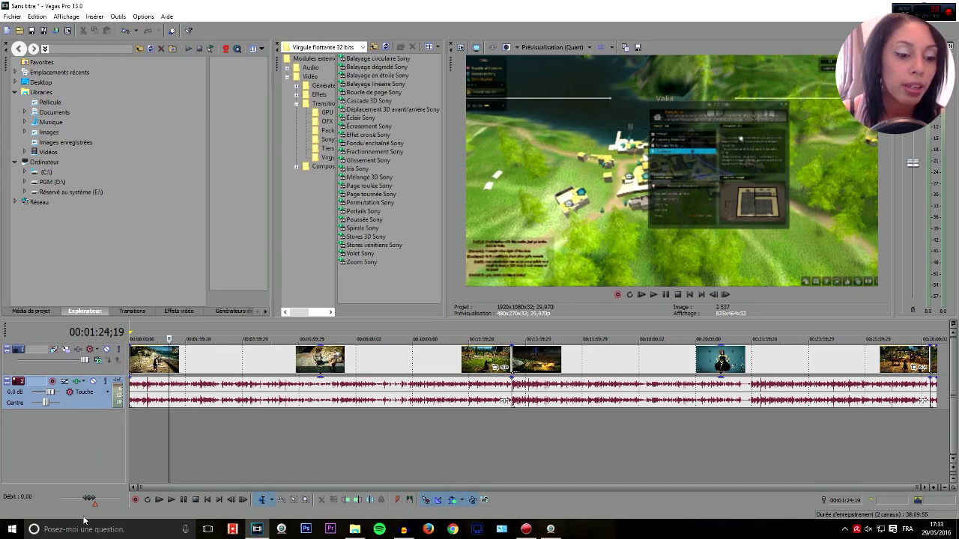
- Examine the .sfk files beside the BlackDesert64 videos in the Nouveau dossier folder and return to the project
left_click(355, 529)
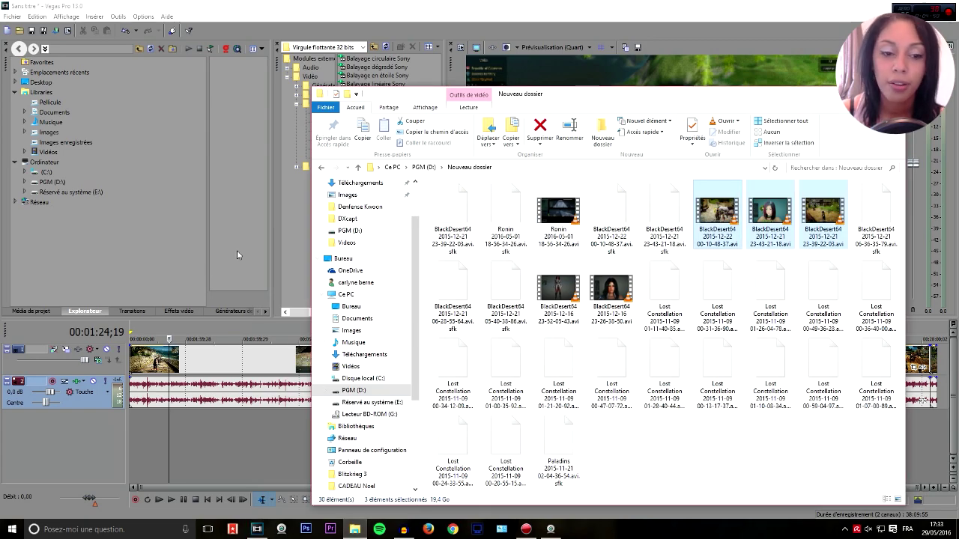
left_click(671, 231)
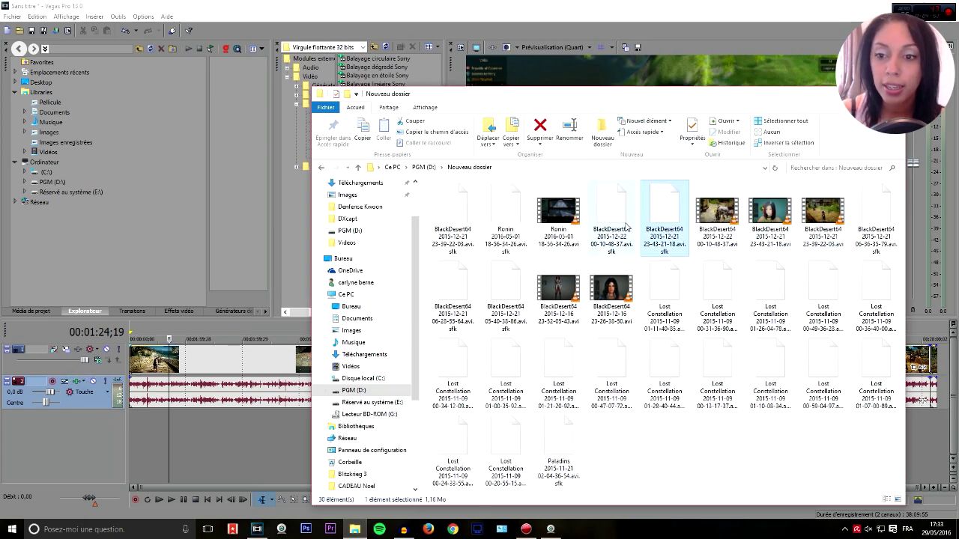
left_click(613, 239)
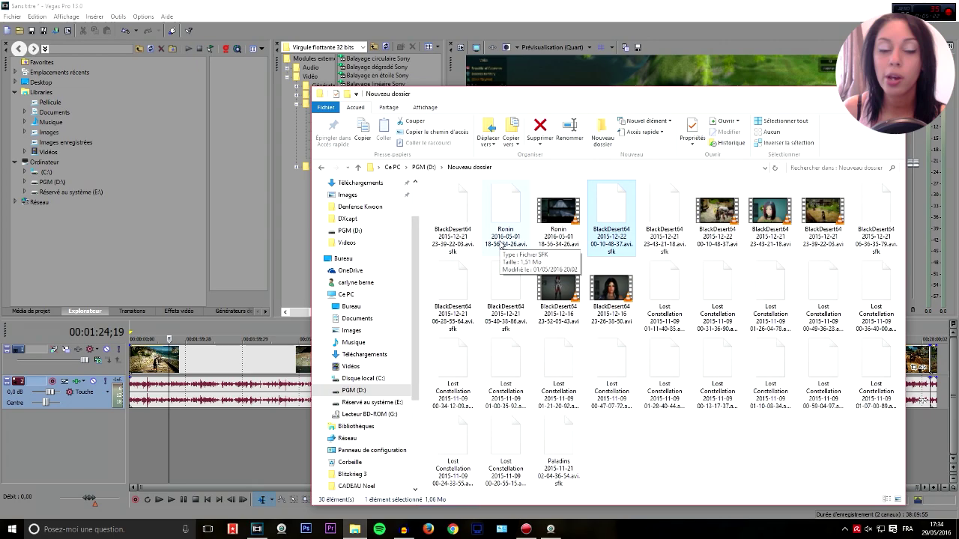
left_click(425, 6)
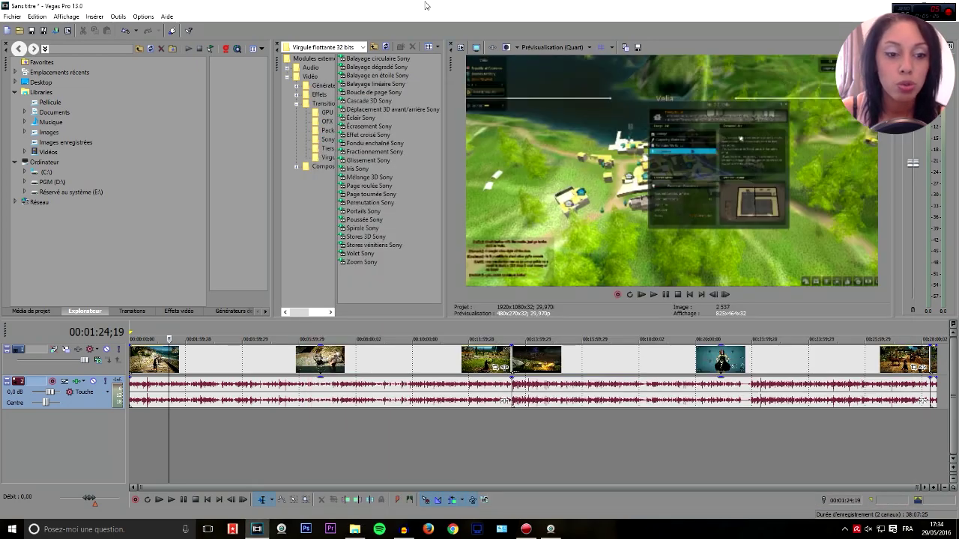
- Examine the video and audio parts of the imported clips together with their track headers on the timeline
left_click(203, 366)
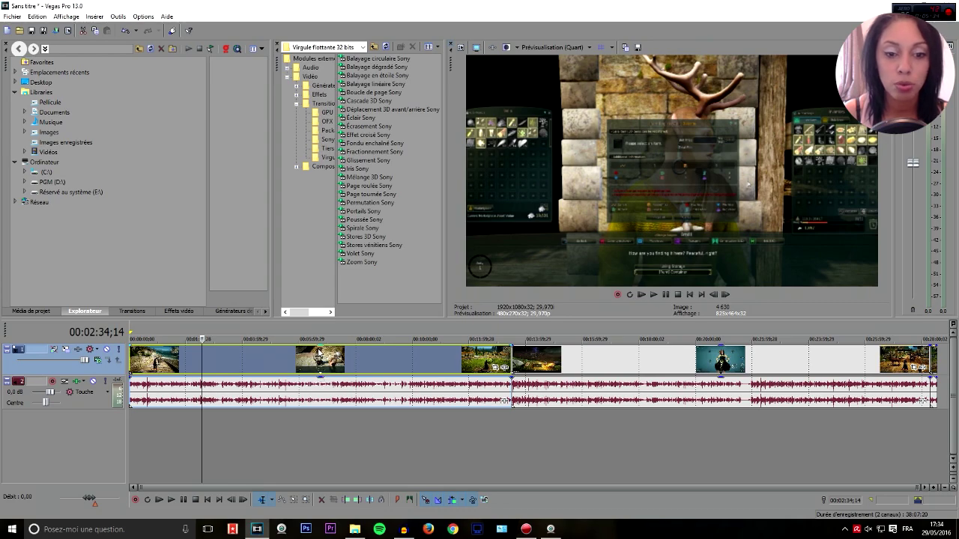
mouse_move(318, 349)
left_mouse_down()
mouse_move(318, 382)
mouse_move(319, 349)
left_mouse_up()
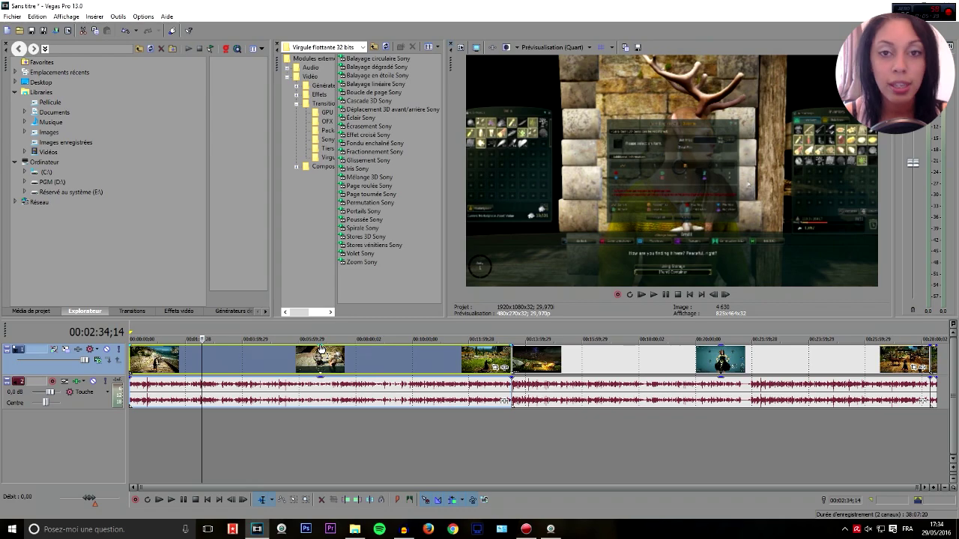
left_click(319, 387)
mouse_move(318, 378)
left_mouse_down()
mouse_move(319, 414)
mouse_move(326, 379)
left_mouse_up()
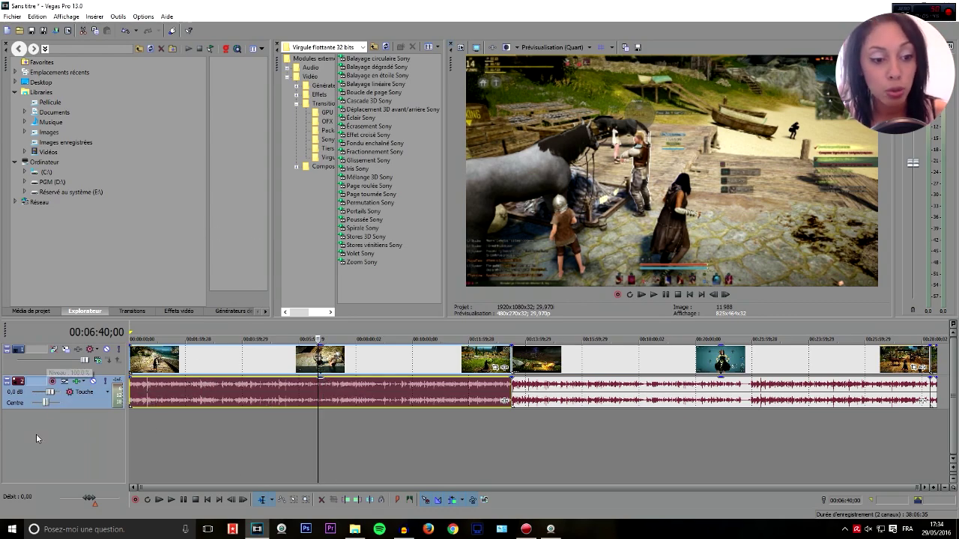
left_click(65, 367)
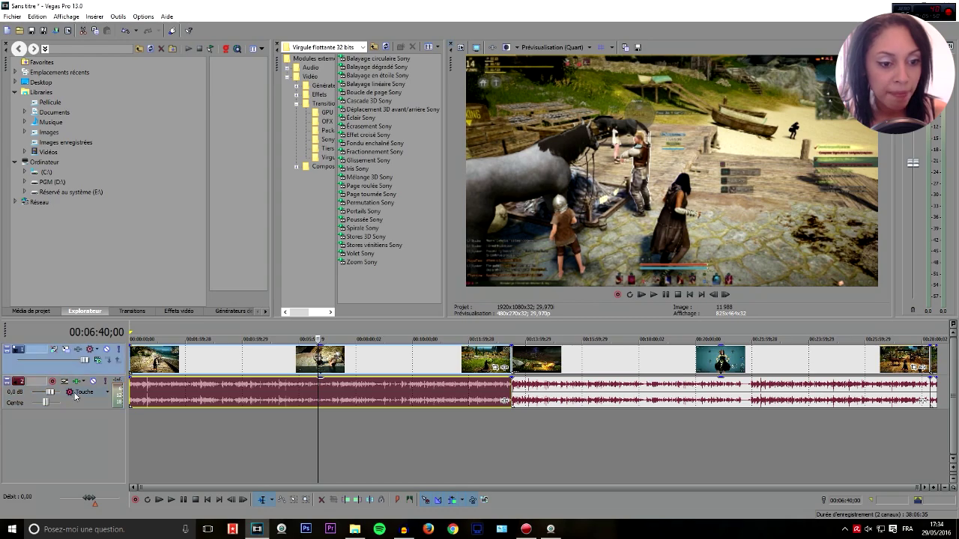
left_click(72, 403)
left_click(68, 370)
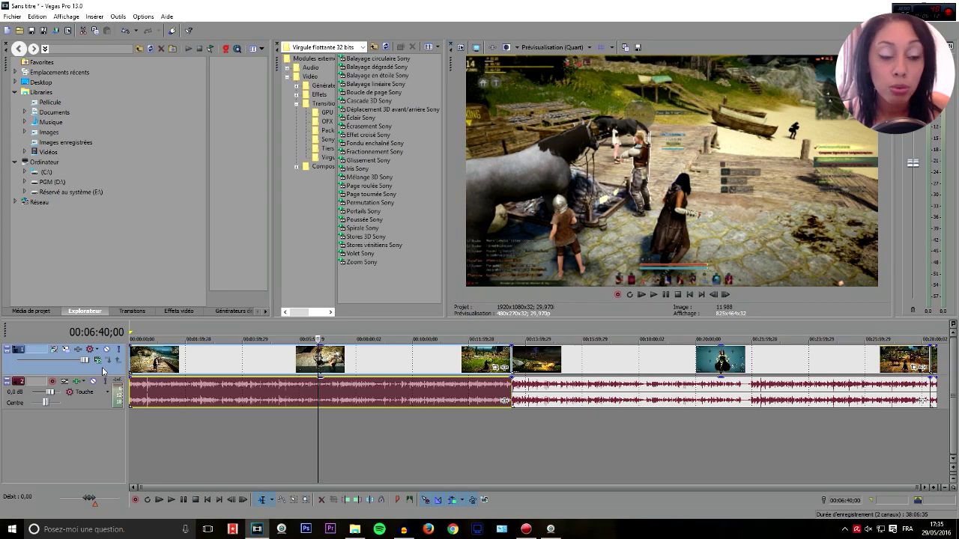
left_click(285, 361)
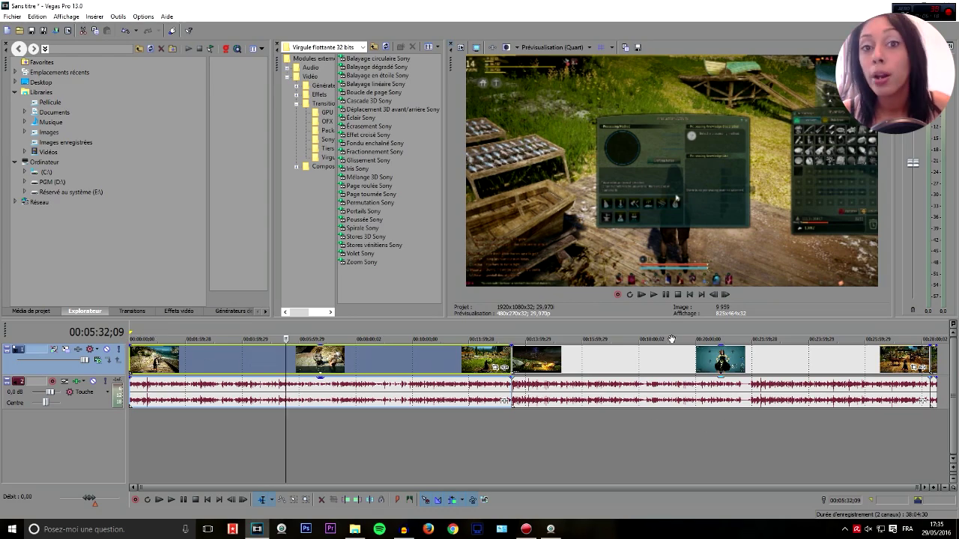
left_click(581, 356)
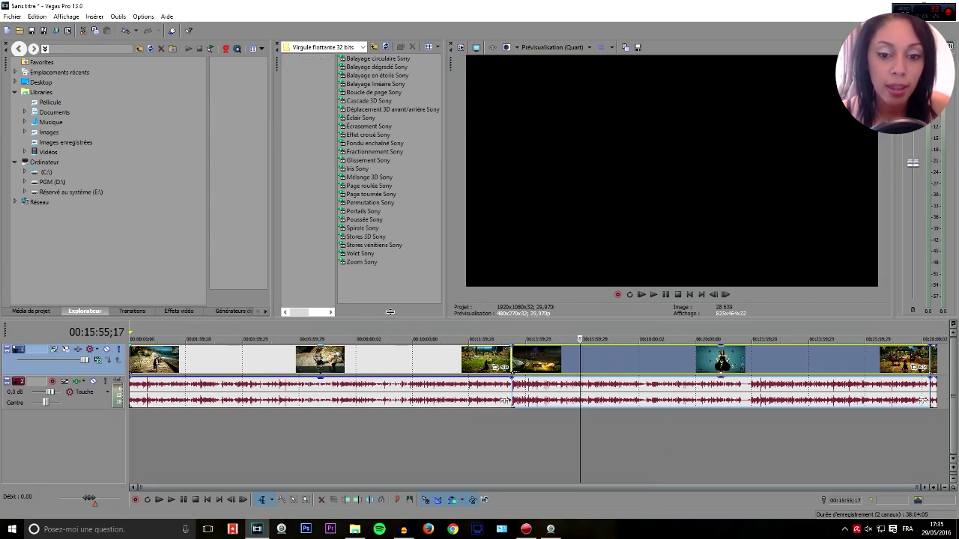
- Enlarge the timeline area by raising its upper border and select the video part of the first clip
left_click_drag(389, 318, 389, 288)
left_click(276, 359)
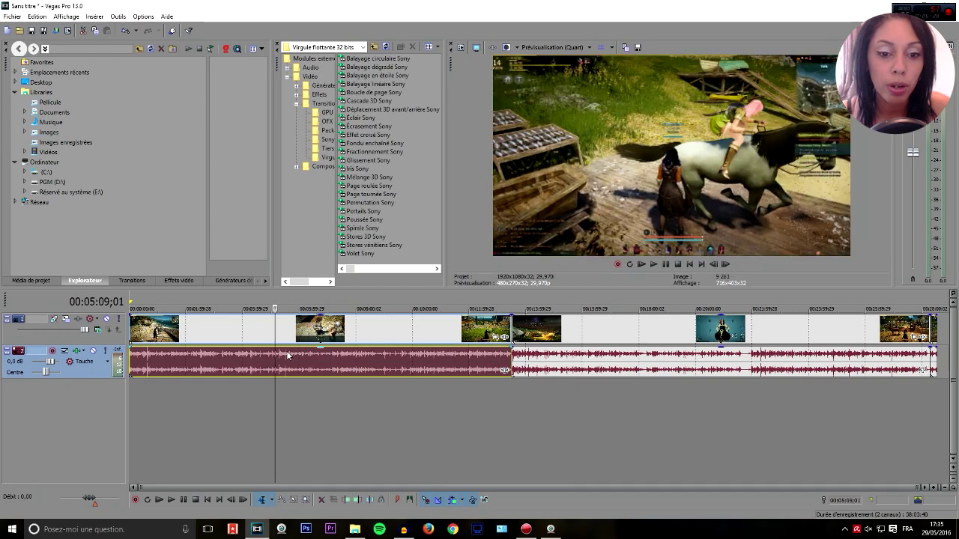
left_click_drag(318, 318, 316, 346)
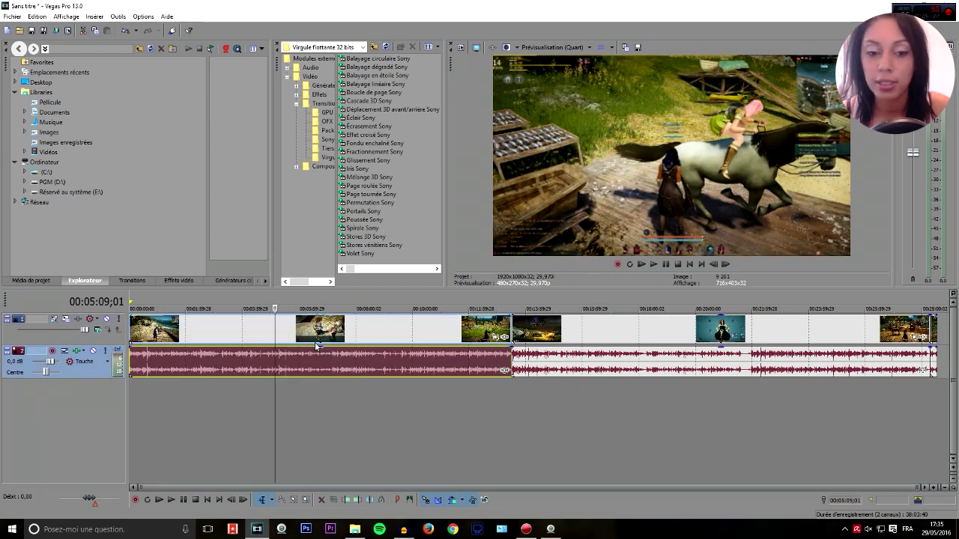
left_click(240, 319)
left_click(234, 332)
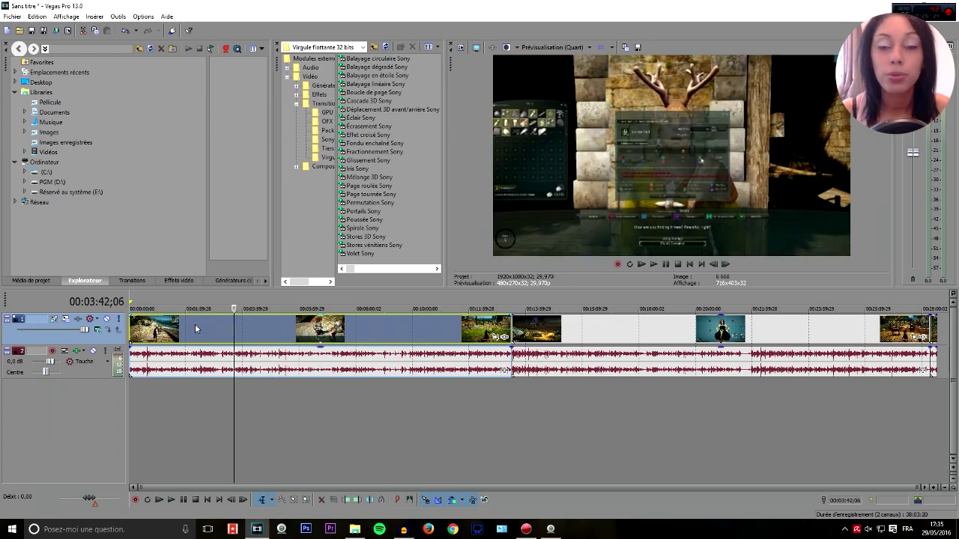
left_click_drag(253, 325, 291, 334)
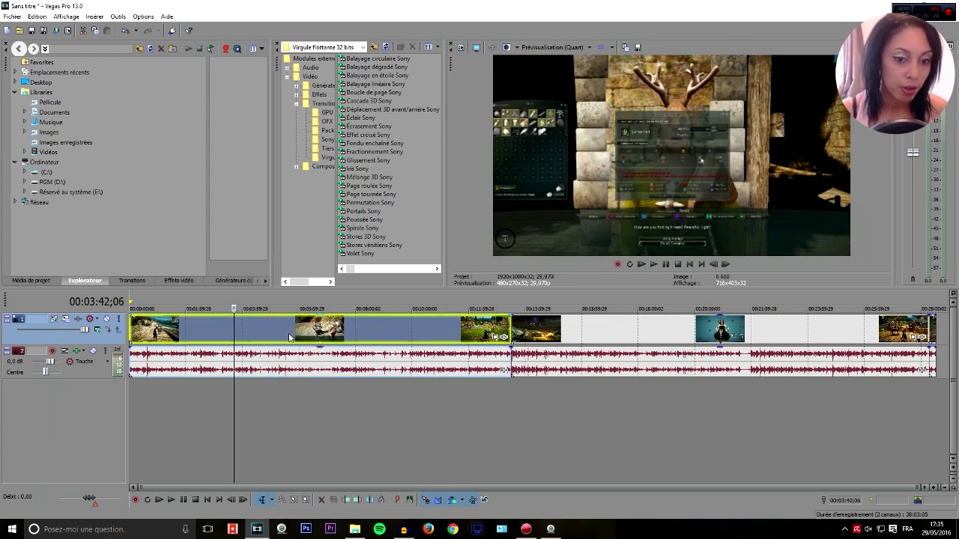
- Split the first clip's video and audio at 00:04:40;23, at about seven minutes, and at 00:08:26;14
left_click(262, 332)
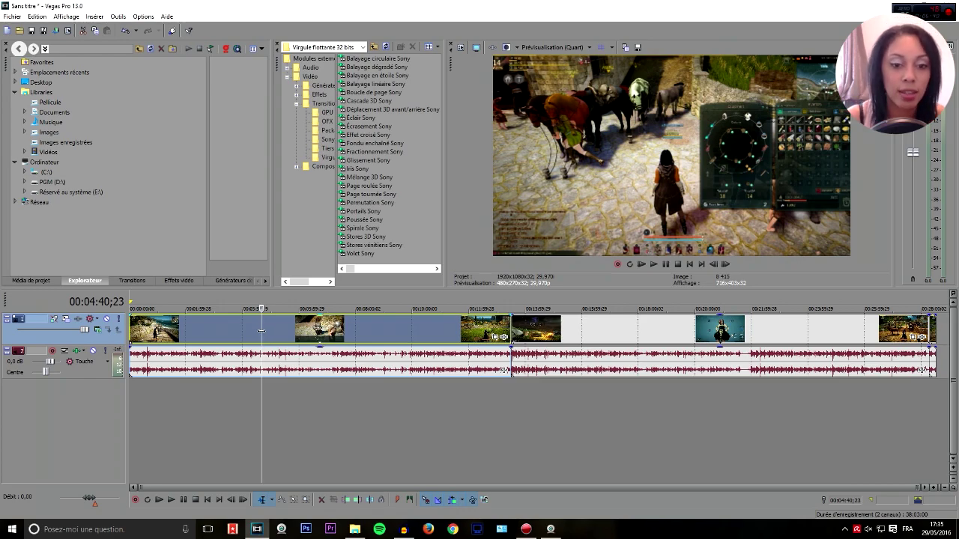
key("s")
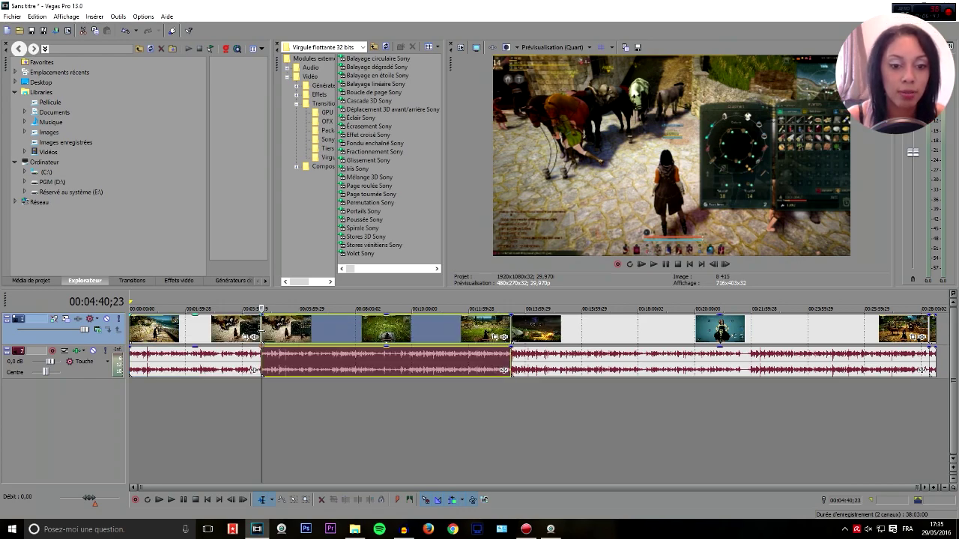
left_click(326, 334)
key("s")
left_click(367, 333)
key("s")
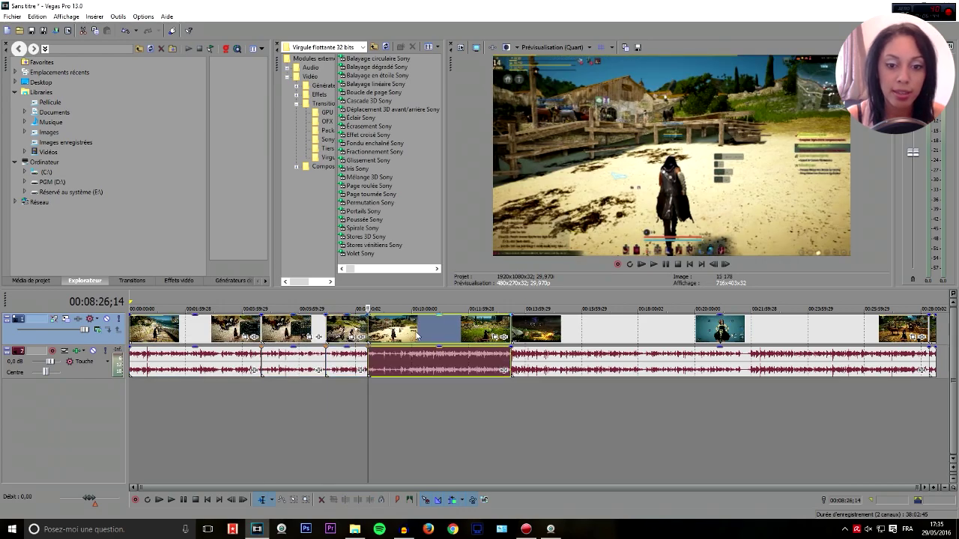
- Split the last section of the first clip, video and audio, at 00:11:02;06
left_click(440, 333)
key("s")
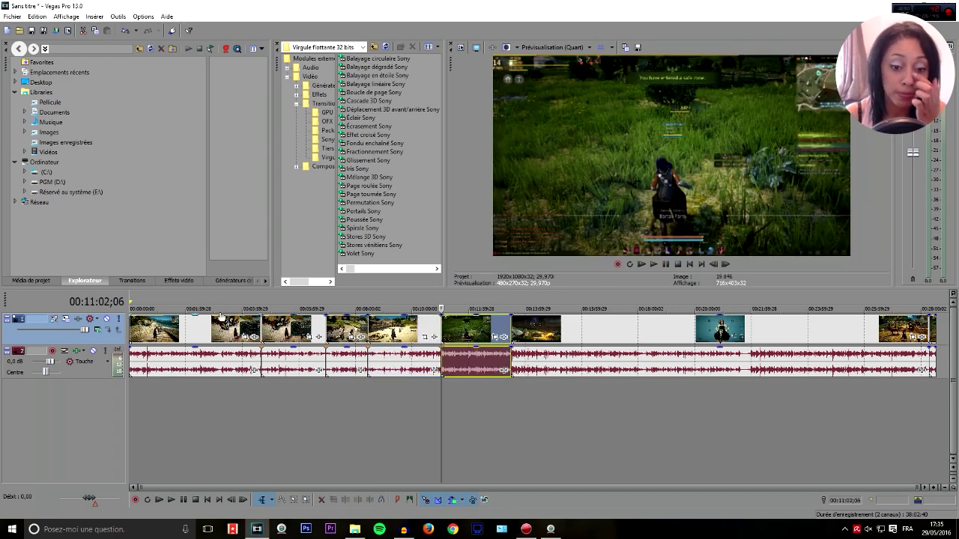
- Undo all the splits made in the first clip
key("ctrl+z")
key("ctrl+z")
key("ctrl+z")
key("ctrl+z")
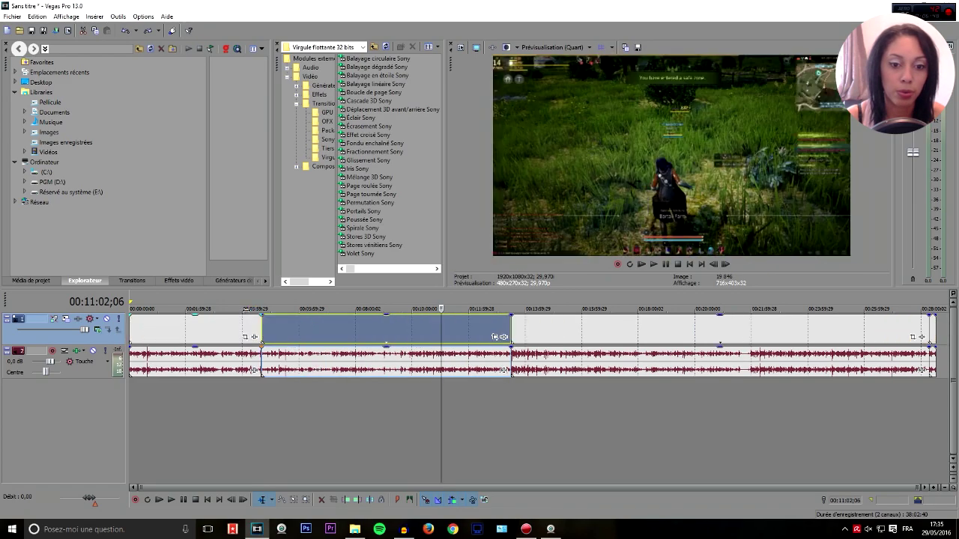
- Play the first clip from 00:03:18;04, try splitting it during playback at 00:03:24;24, and stop the playback
left_click(221, 334)
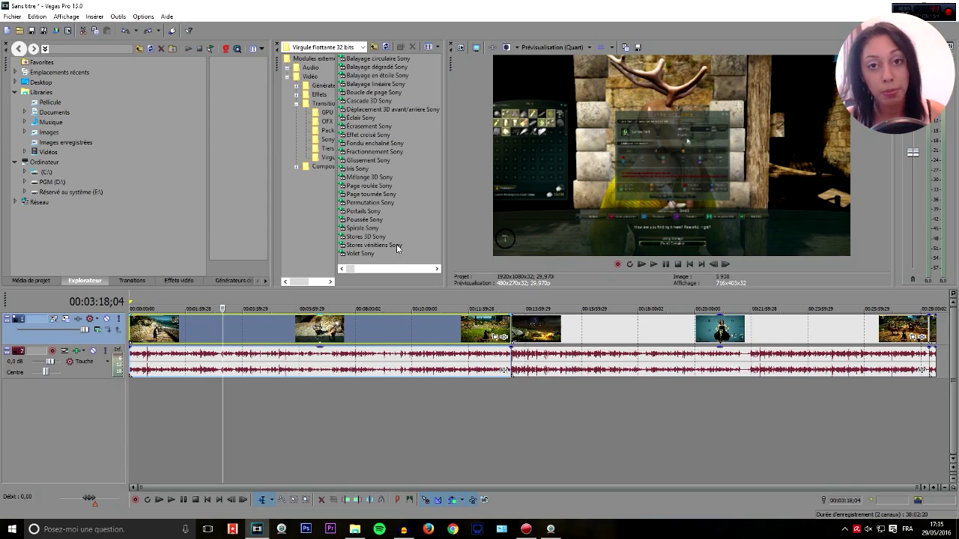
key("space")
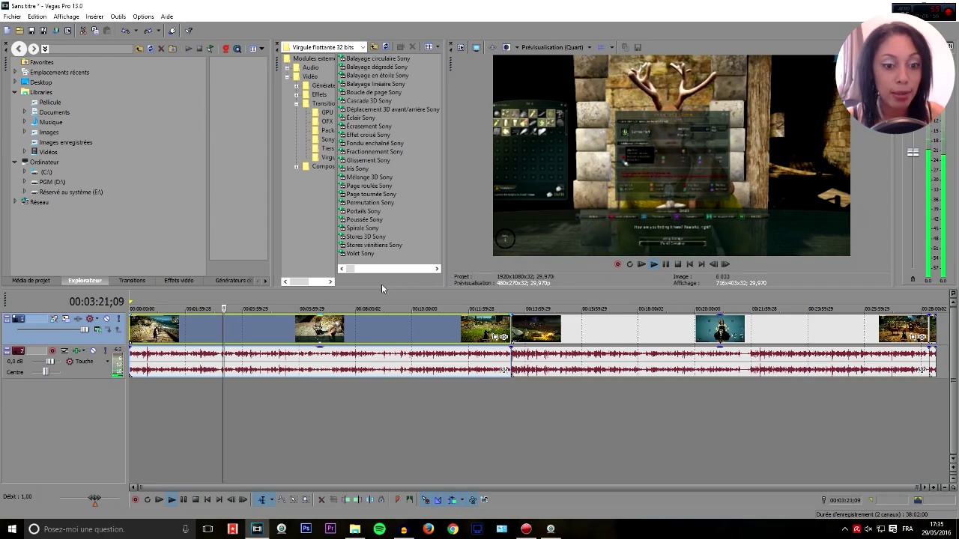
scroll(359, 308, "up", 5)
scroll(359, 308, "up", 3)
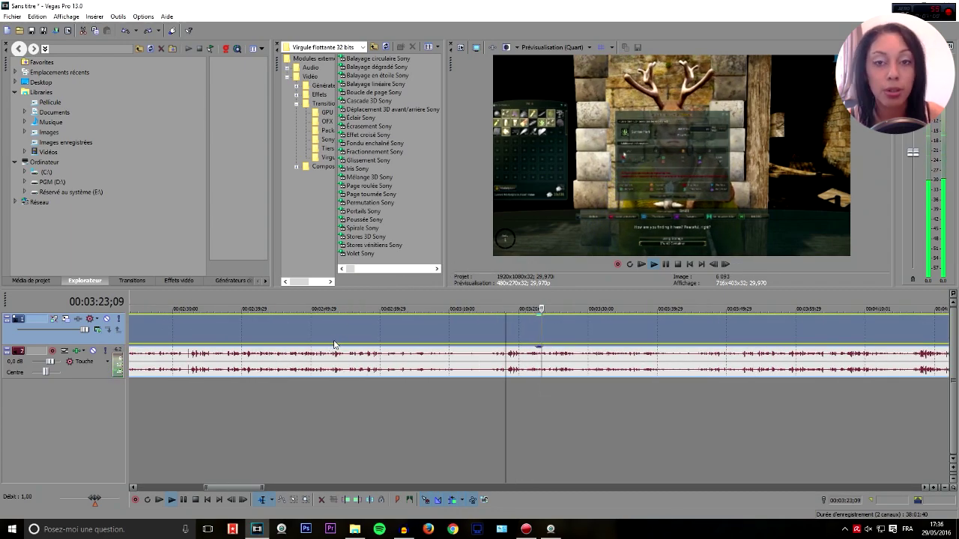
key("s")
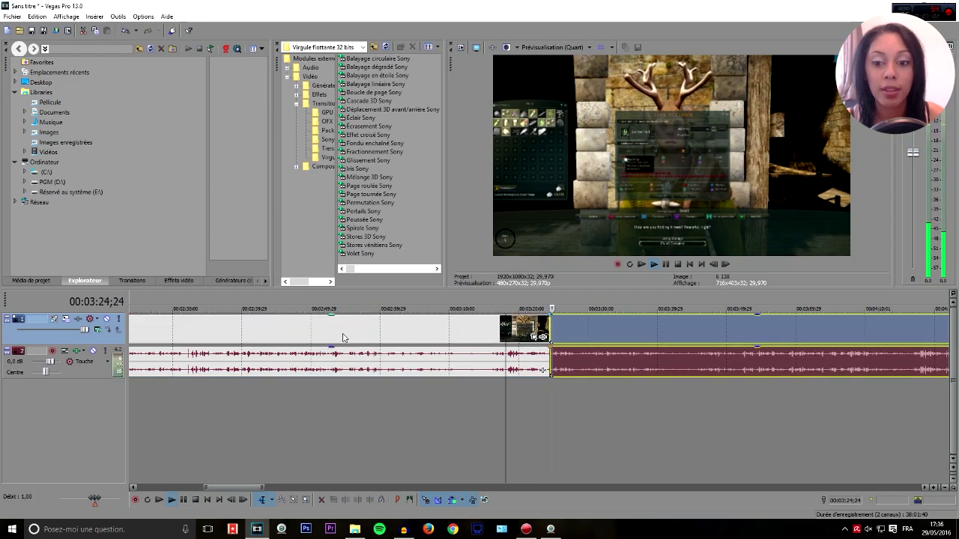
left_click(502, 336)
key("space")
scroll(502, 335, "down", 4)
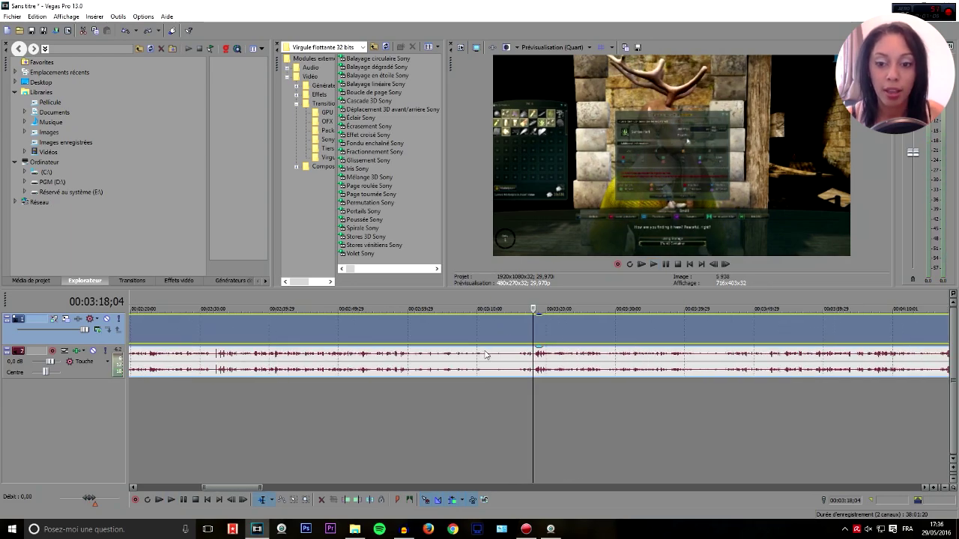
- Play the first clip and increase the height of the video and audio tracks during playback
key("space")
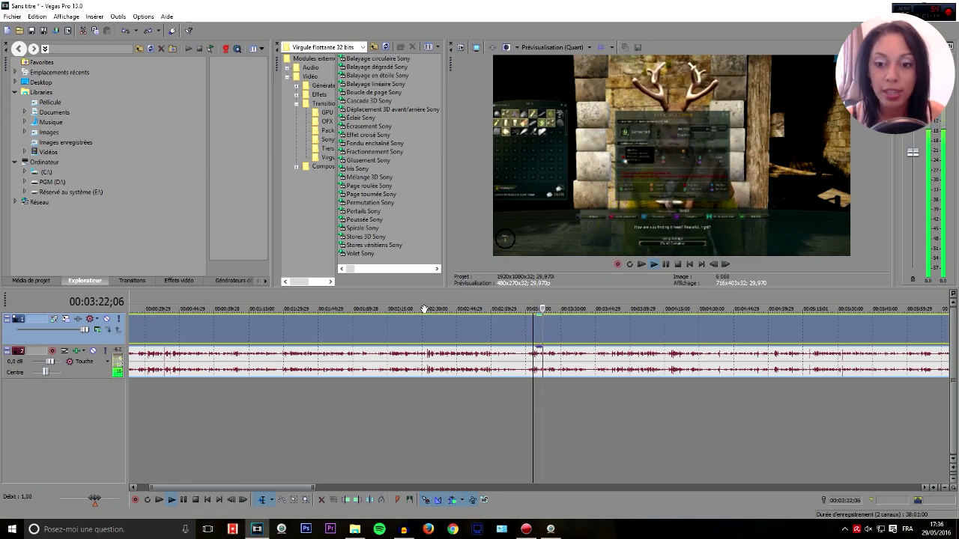
scroll(507, 346, "up", 4)
scroll(507, 346, "up", 1)
left_click_drag(96, 345, 106, 417)
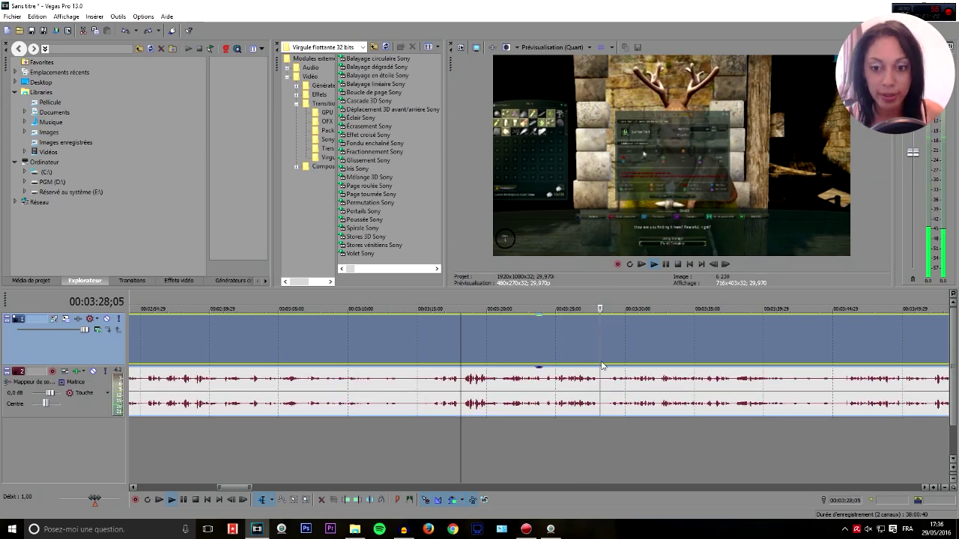
- Pause playback at 00:03:30;08, play again, and leave the playhead at 00:03:28;04
key("Return")
left_click(622, 327)
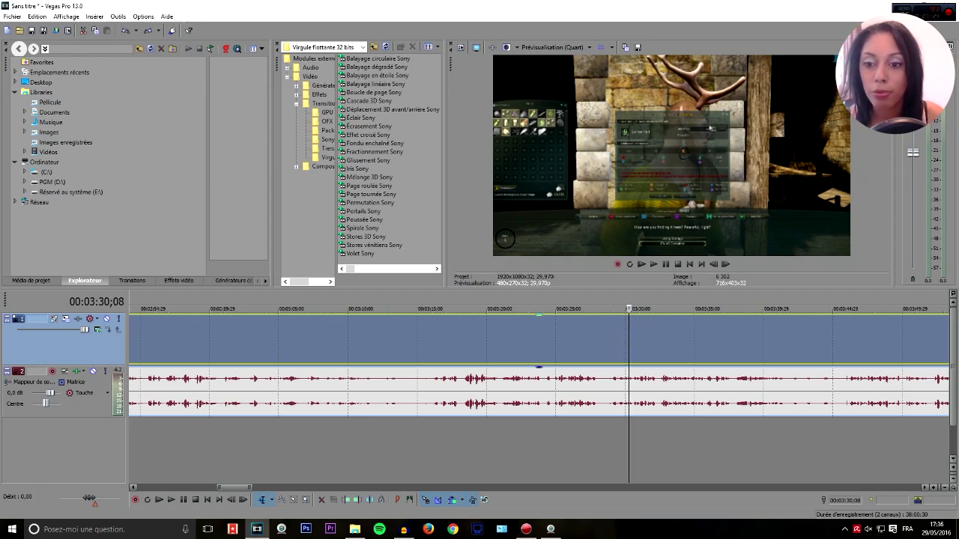
key("space")
left_click_drag(621, 309, 596, 309)
key("Return")
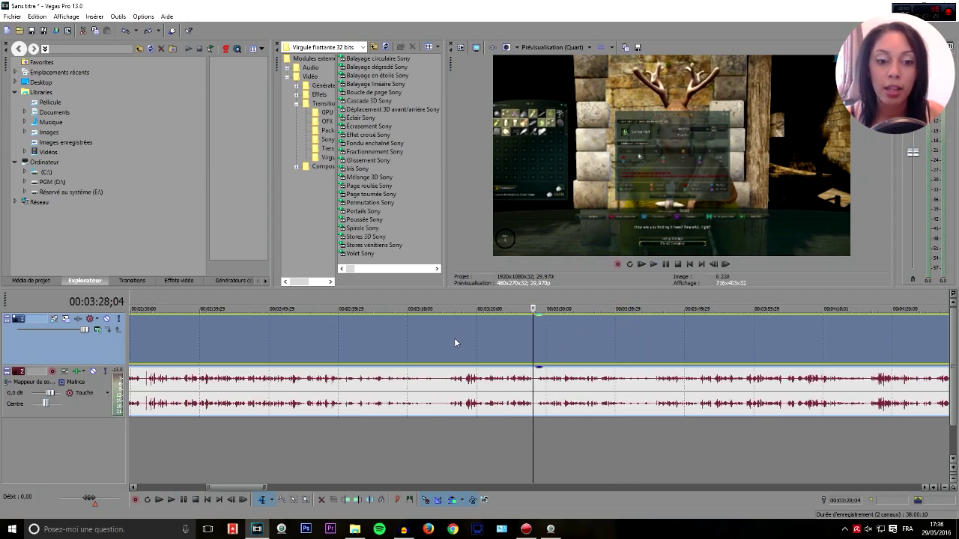
- Zoom the timeline out to the whole project and back in around the playhead
scroll(454, 343, "down", 10)
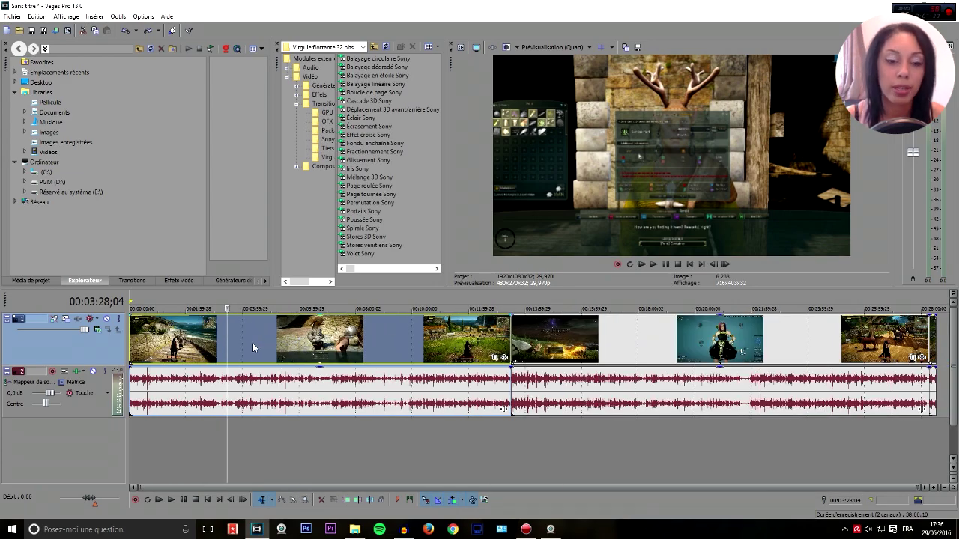
scroll(251, 345, "up", 6)
scroll(249, 347, "down", 6)
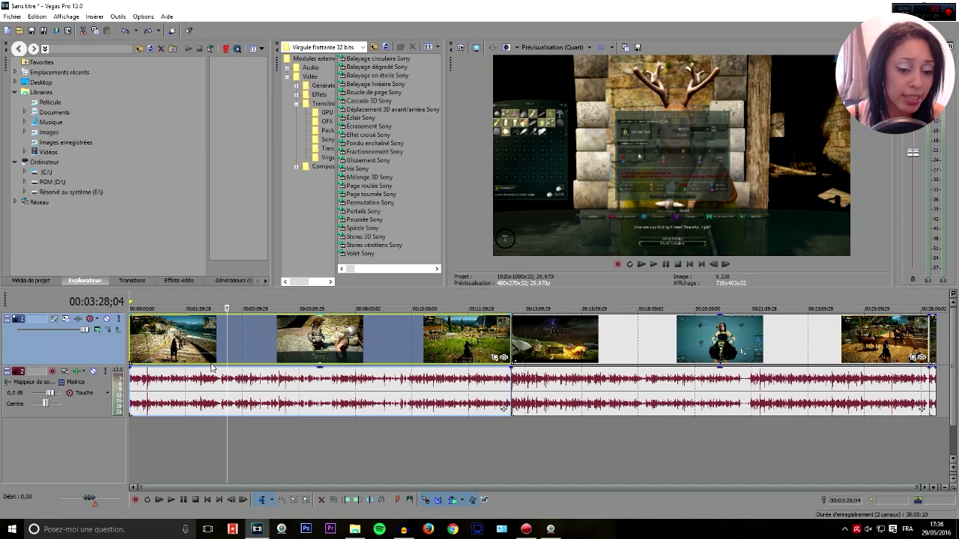
mouse_move(937, 489)
left_mouse_down()
mouse_move(330, 489)
mouse_move(918, 491)
left_mouse_up()
scroll(227, 377, "up", 5)
scroll(550, 373, "up", 2)
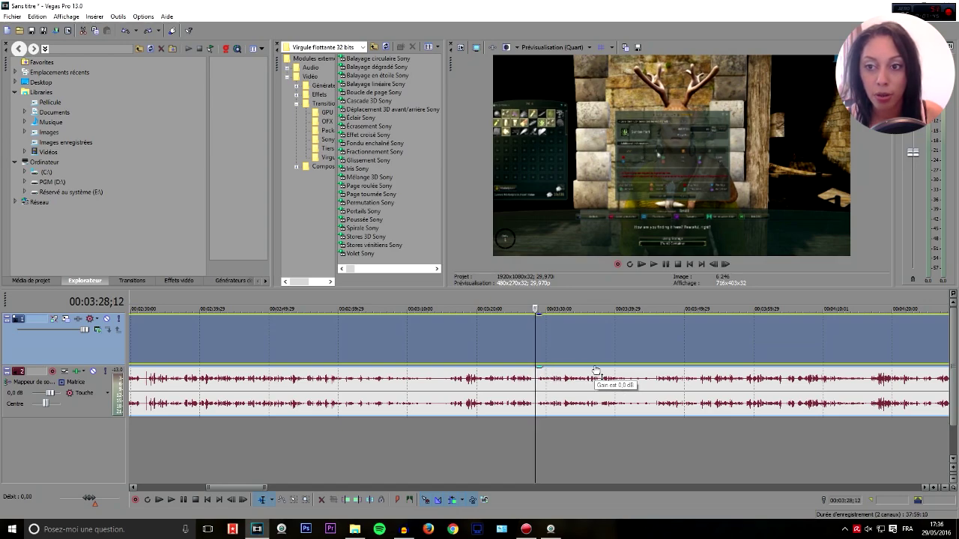
- Preview the first clip up to about 00:03:32 and bring the playhead back to 00:03:26;23
left_click(540, 330)
key("j")
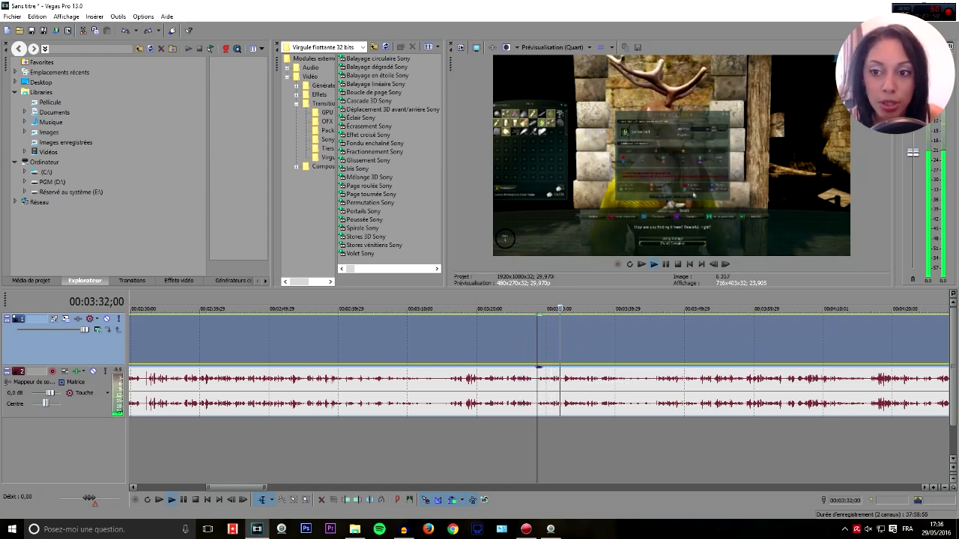
key("space")
key("space")
left_click_drag(546, 308, 524, 308)
scroll(540, 341, "up", 6)
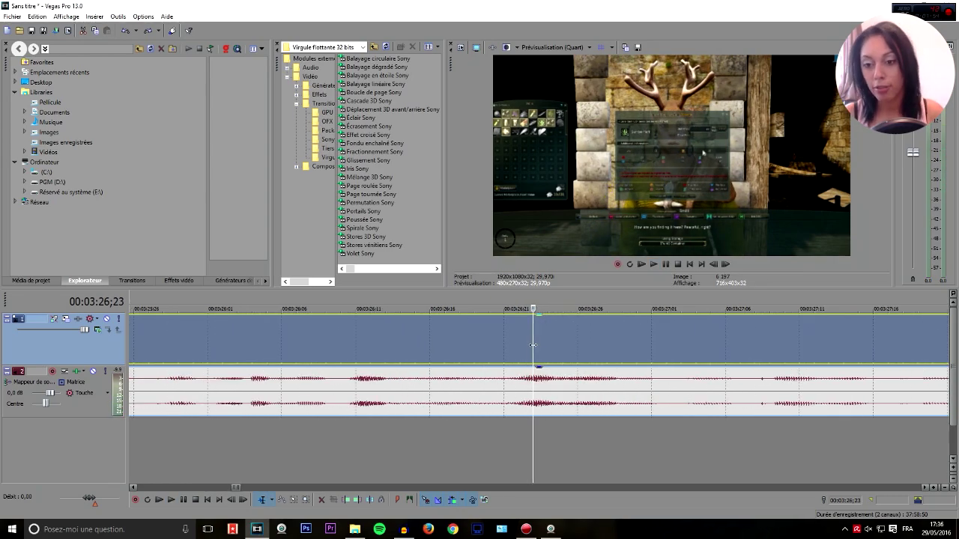
- Advance the playhead frame by frame to 00:03:26;29
key("Right")
key("Right")
key("Right")
key("Right")
key("Right")
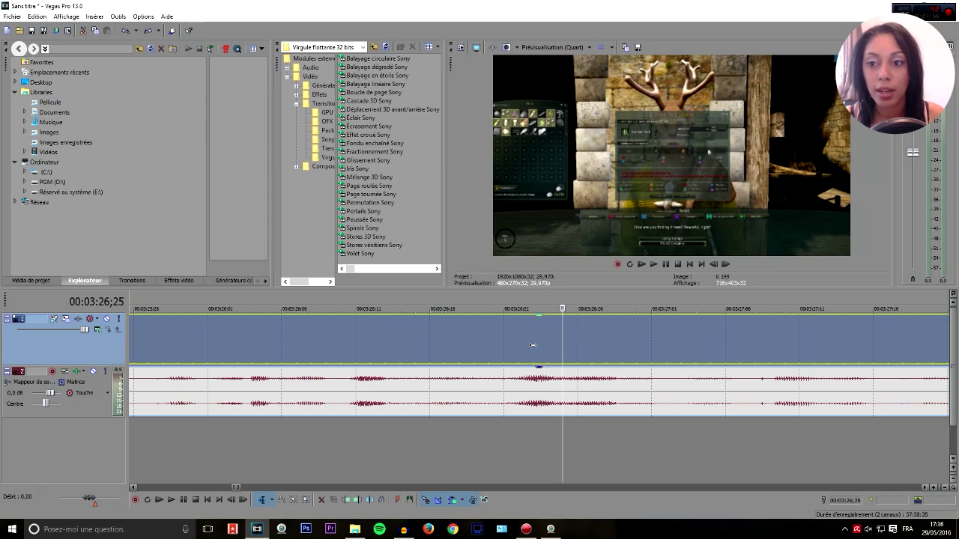
key("Right")
key("Right")
key("Right")
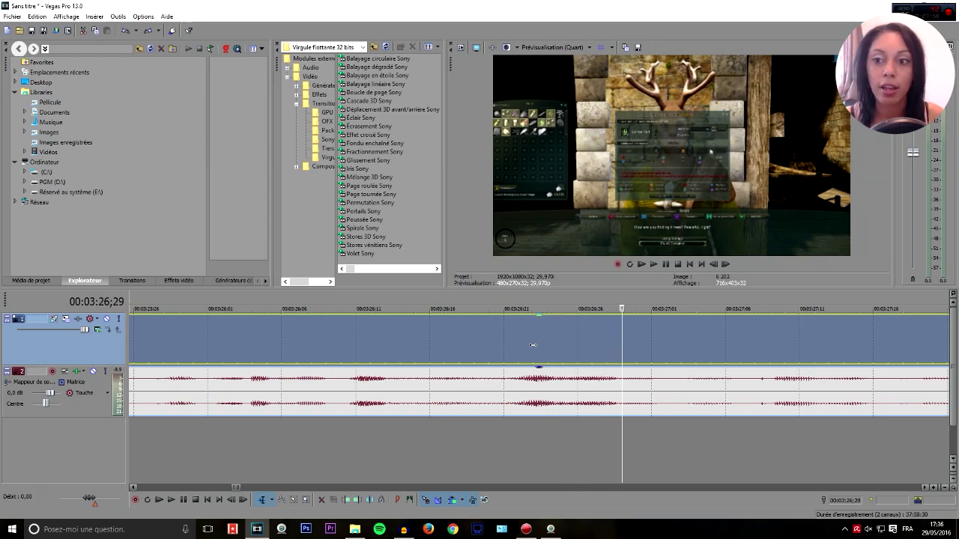
- Magnify the timeline down to single frames and advance the playhead frame by frame to 00:03:27;05
scroll(458, 352, "down", 2)
scroll(456, 352, "down", 8)
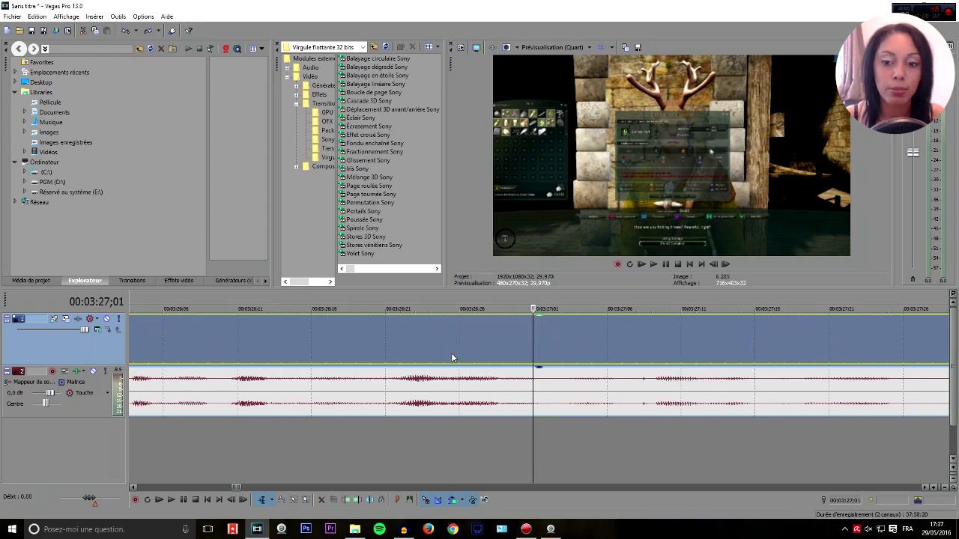
key("Right")
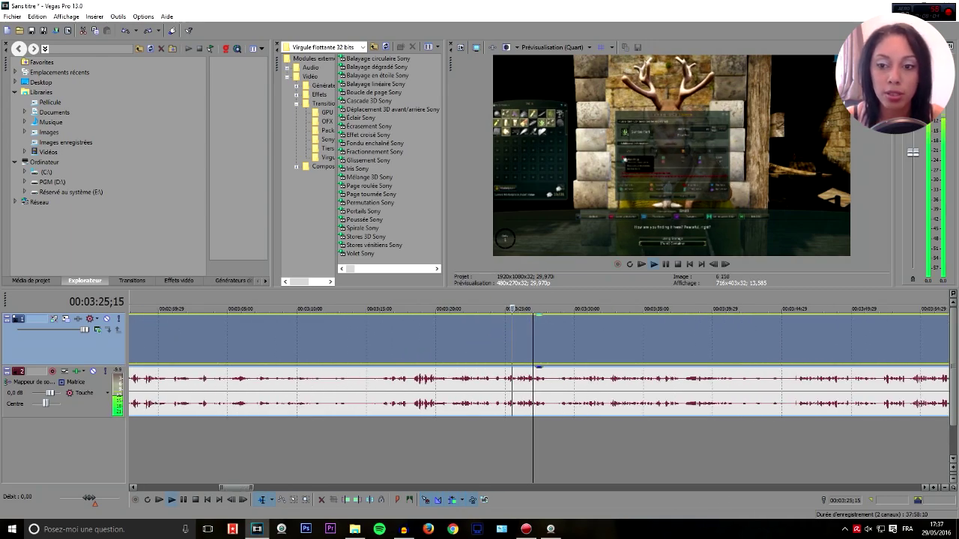
scroll(321, 439, "up", 10)
key("Right")
key("Right")
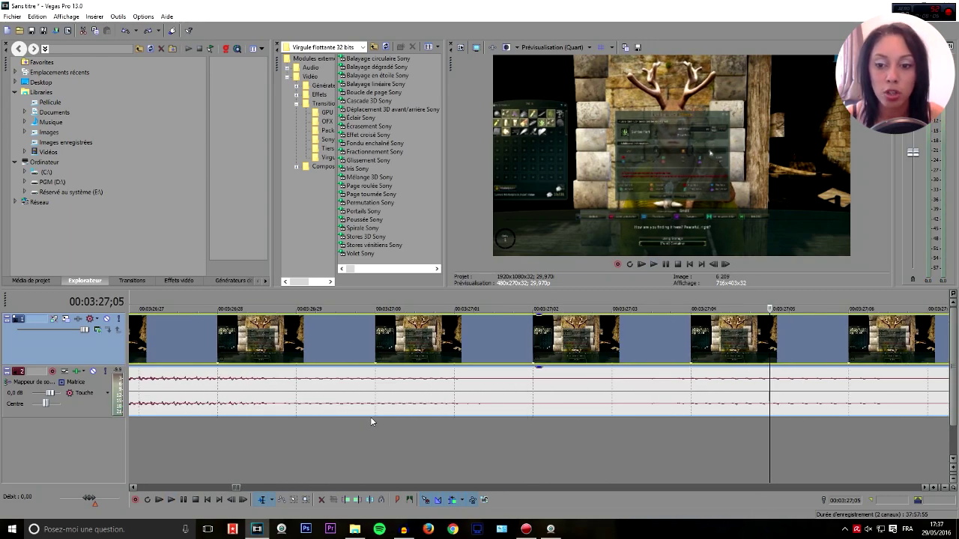
- Play the first clip and pause at 00:03:29;28, then resume and pause again at 00:03:31;06
scroll(370, 417, "down", 10)
scroll(355, 416, "down", 10)
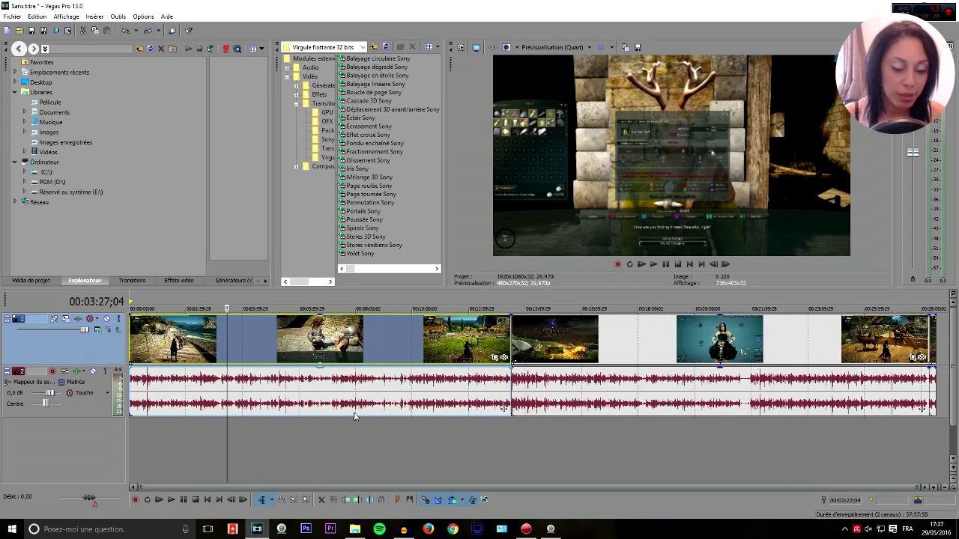
key("space")
scroll(318, 400, "up", 10)
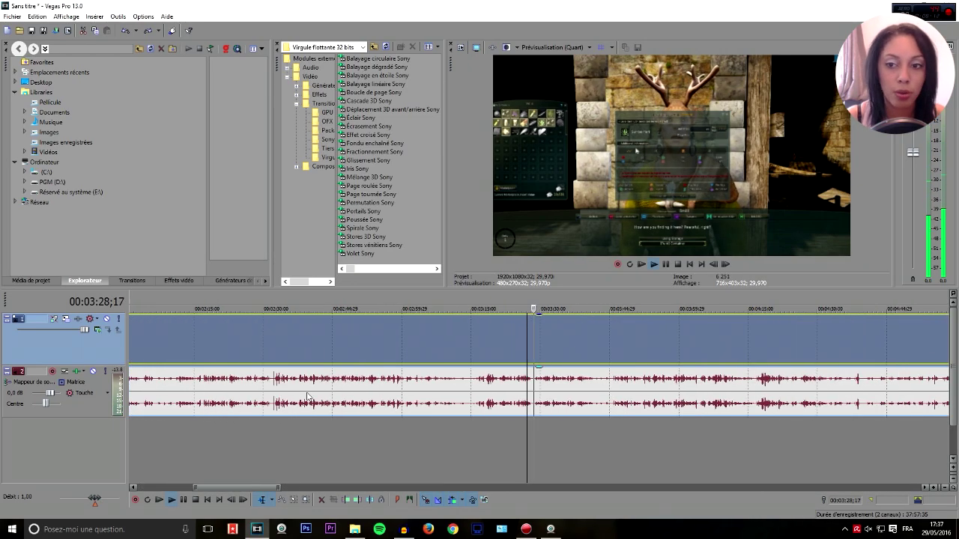
key("Return")
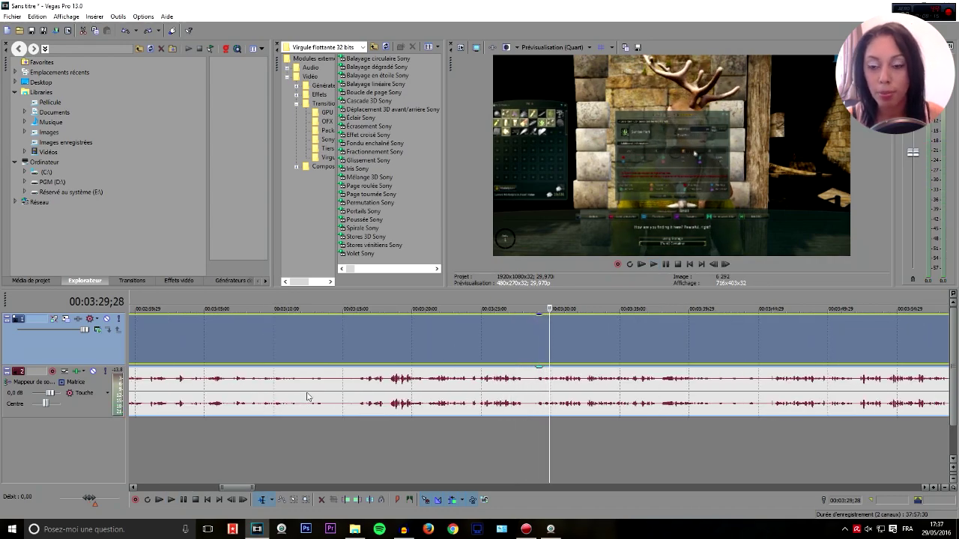
key("space")
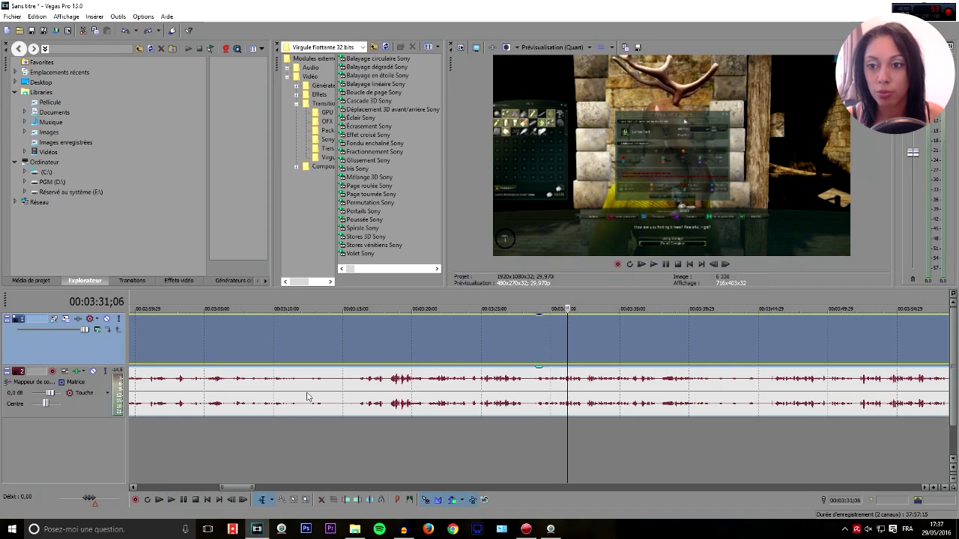
- Play the clip in reverse, pause, play it forward, and reverse again to pause at 00:03:29;29
key("j")
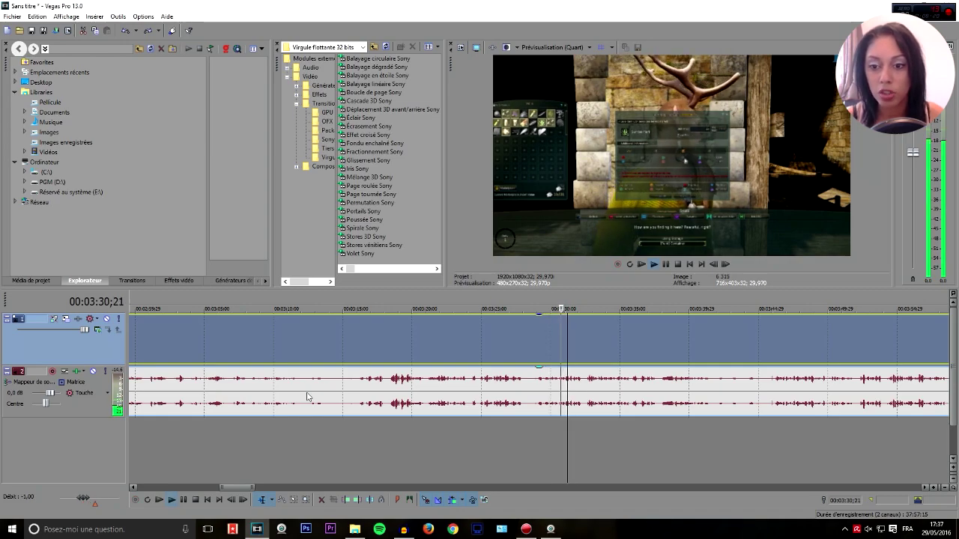
key("k")
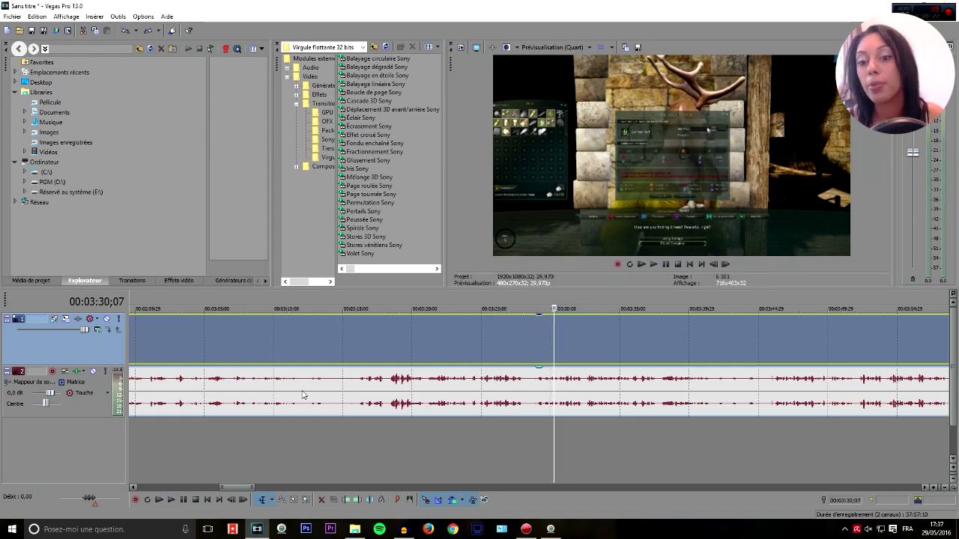
key("l")
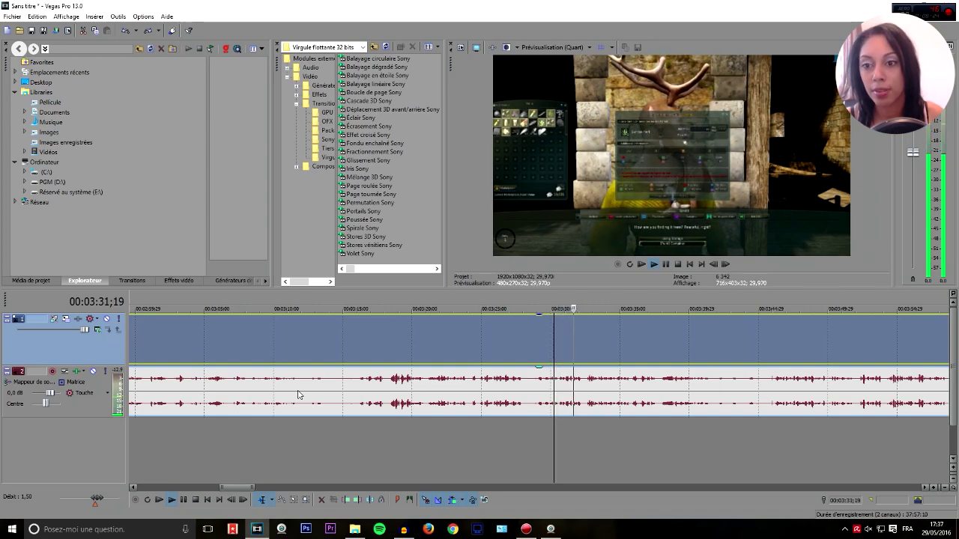
key("ctrl+r")
key("j")
key("k")
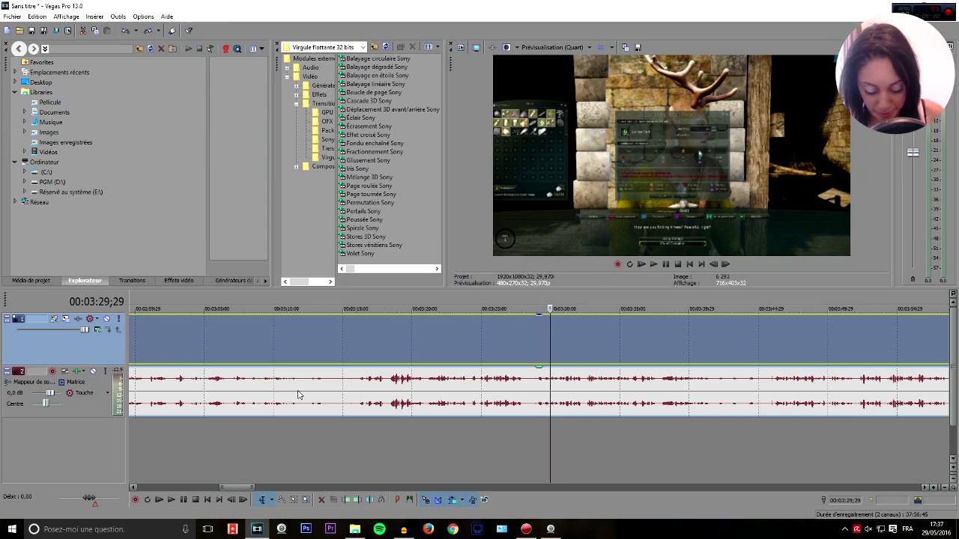
- Play the clip forward at a rate of 0.25 to 00:03:31;12, and in slow reverse to 00:03:30;13
key("l")
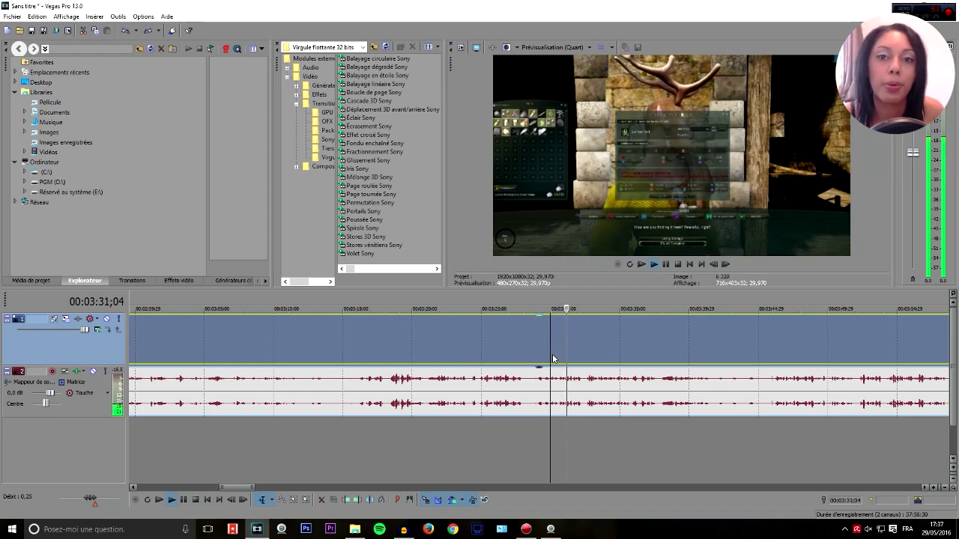
key("k")
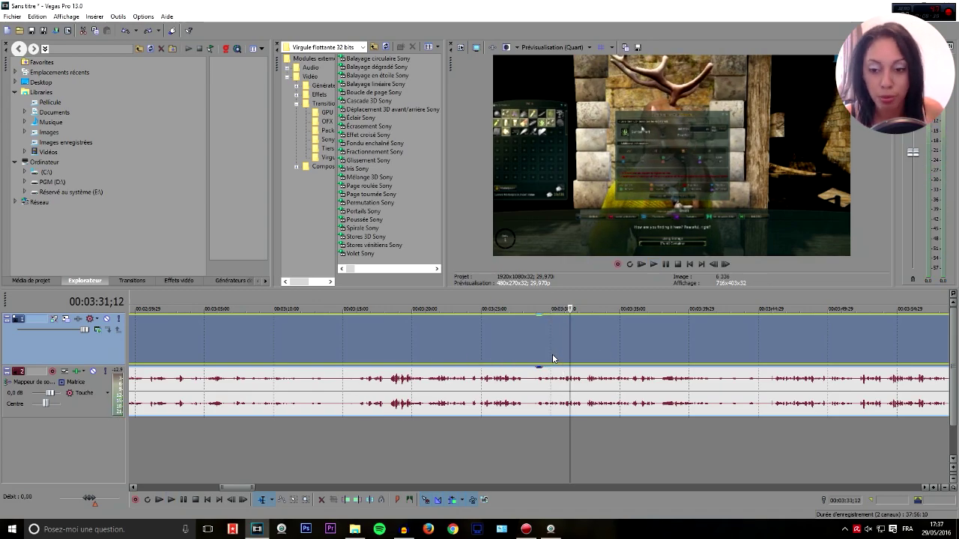
key("j")
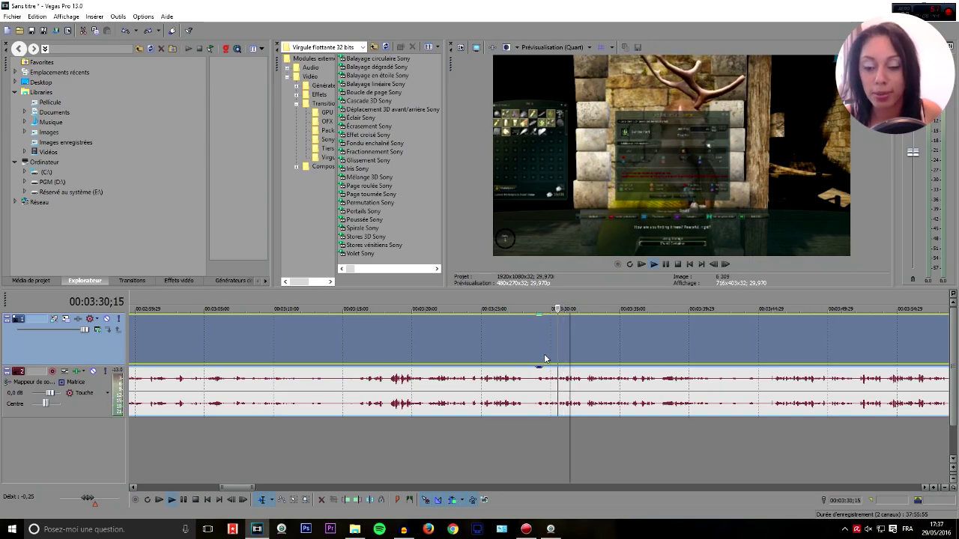
key("k")
- Split the first clip's video and audio at 00:03:30;13 and play on to 00:03:31;04
scroll(424, 321, "down", 5)
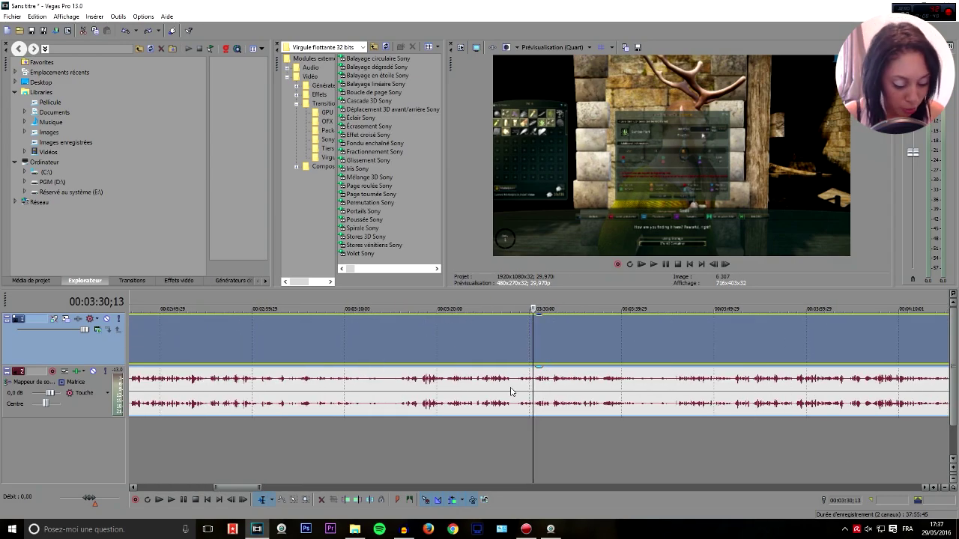
key("s")
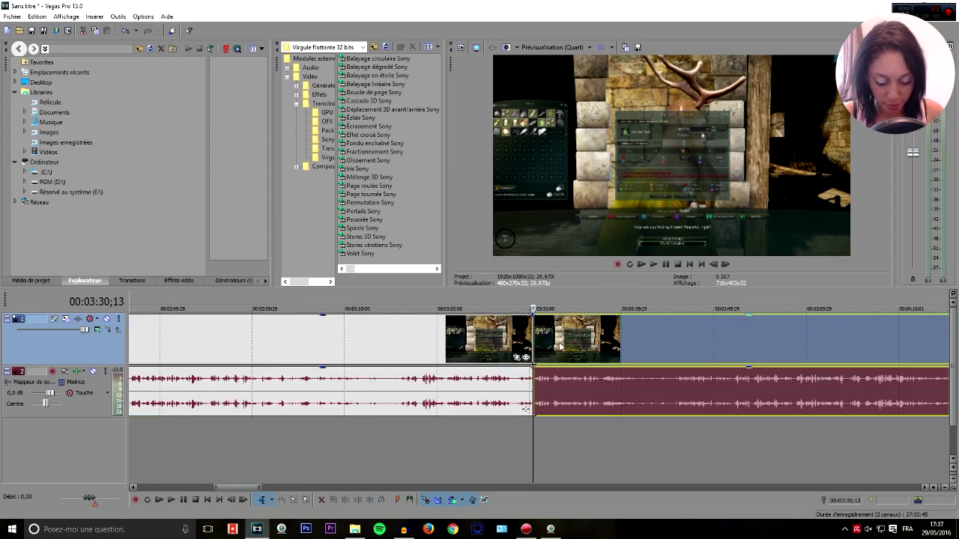
key("space")
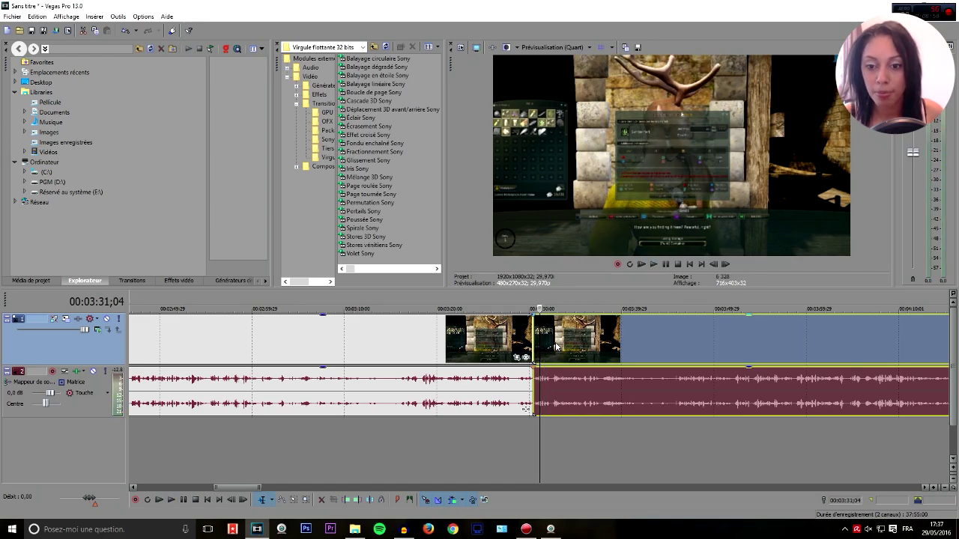
- Play the clip on from 00:03:31;04 and pause at 00:03:32;01
scroll(556, 346, "up", 10)
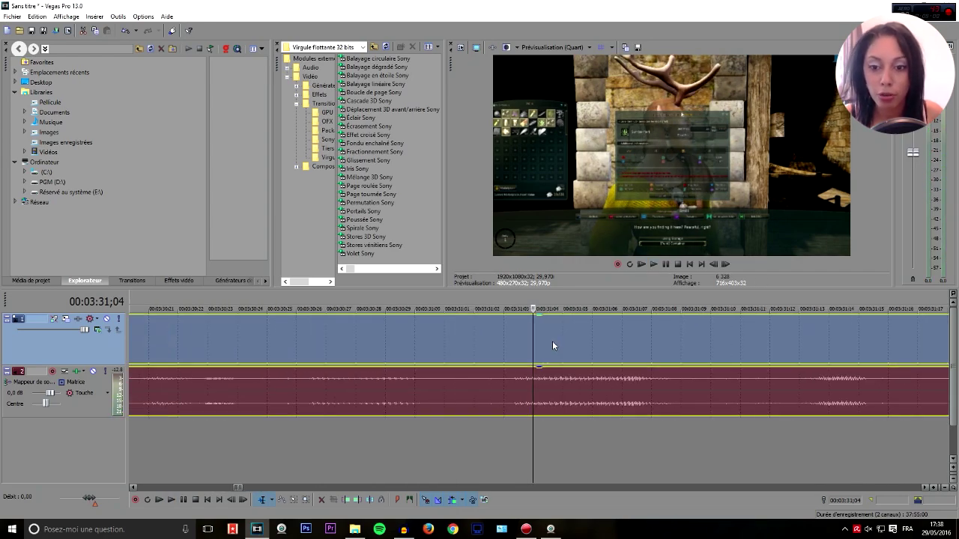
scroll(554, 379, "down", 5)
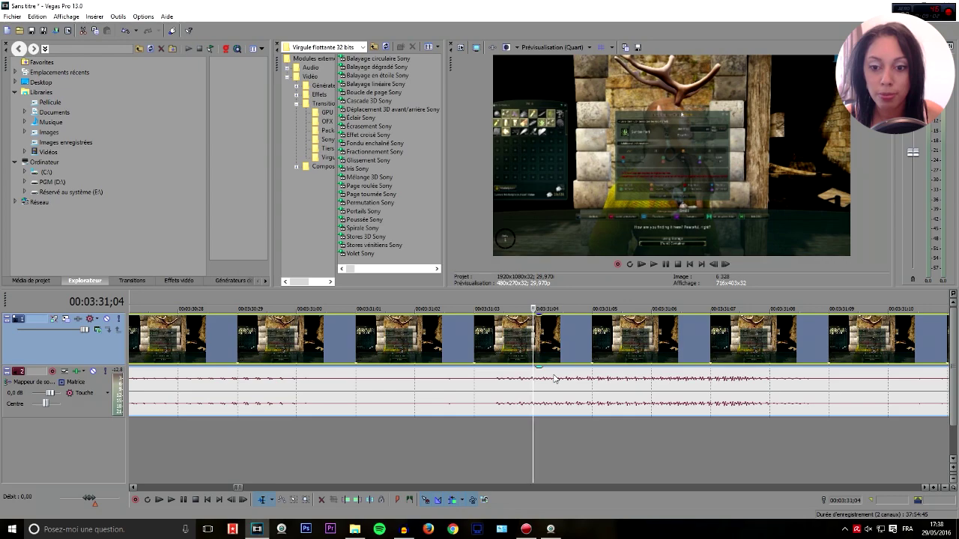
scroll(554, 379, "down", 1)
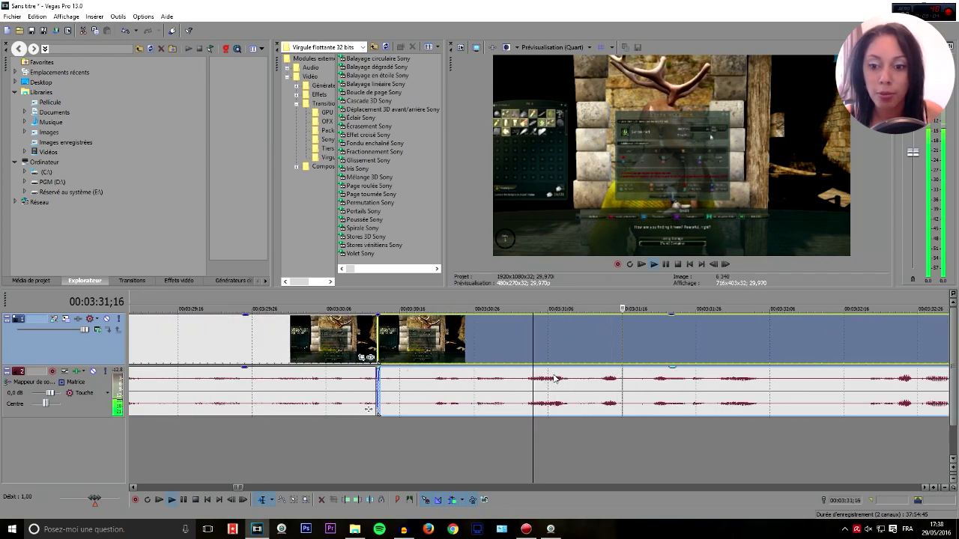
key("space")
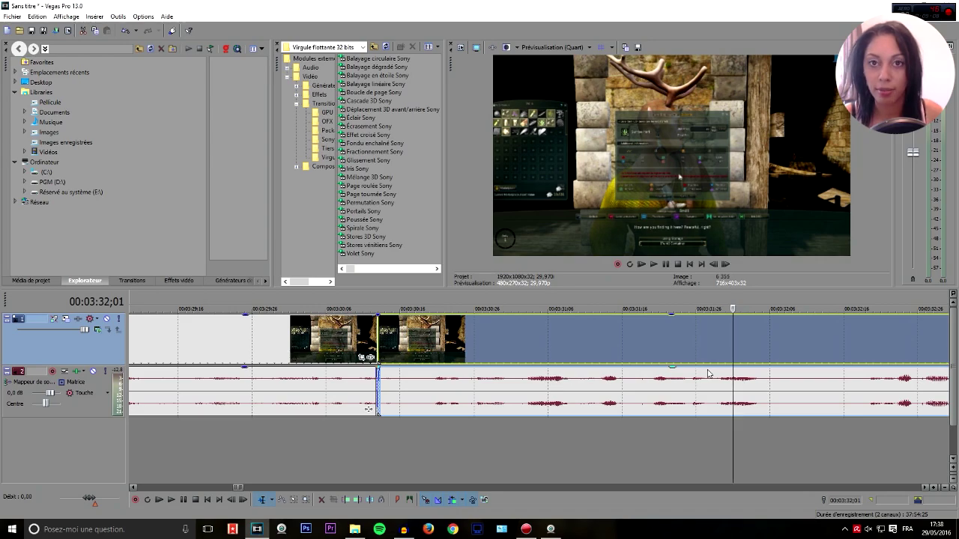
- Undo the split of the first clip's video and audio
key("ctrl+z")
scroll(586, 374, "down", 8)
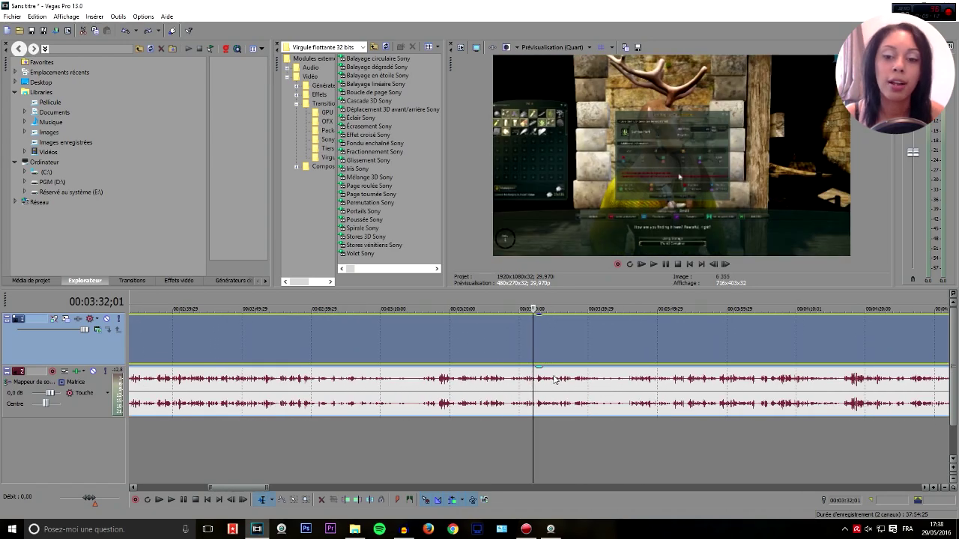
scroll(514, 378, "down", 10)
- Place the cursor at the junction of the first two clips at 00:13:30;15 and at 00:13:07;07 within the first clip
left_click(514, 343)
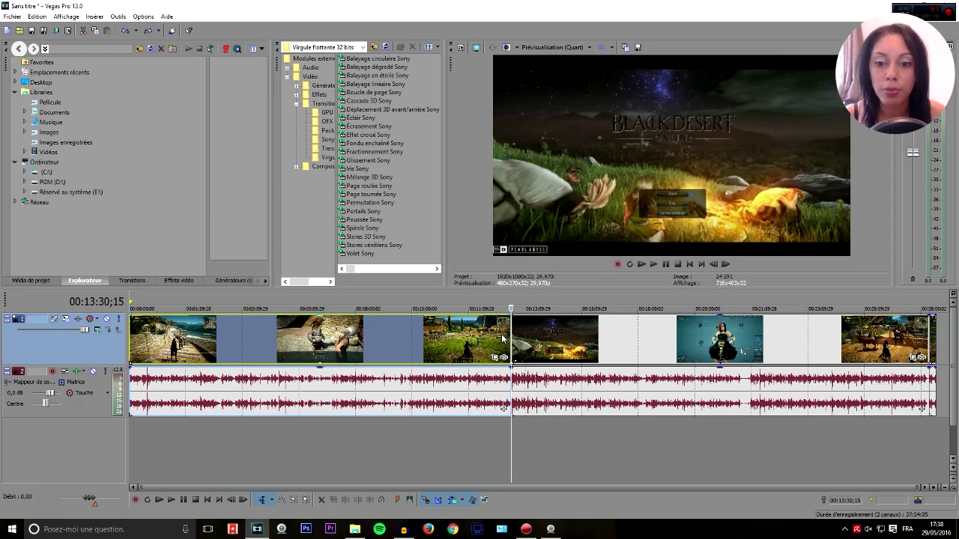
left_click(526, 339)
left_click(510, 337)
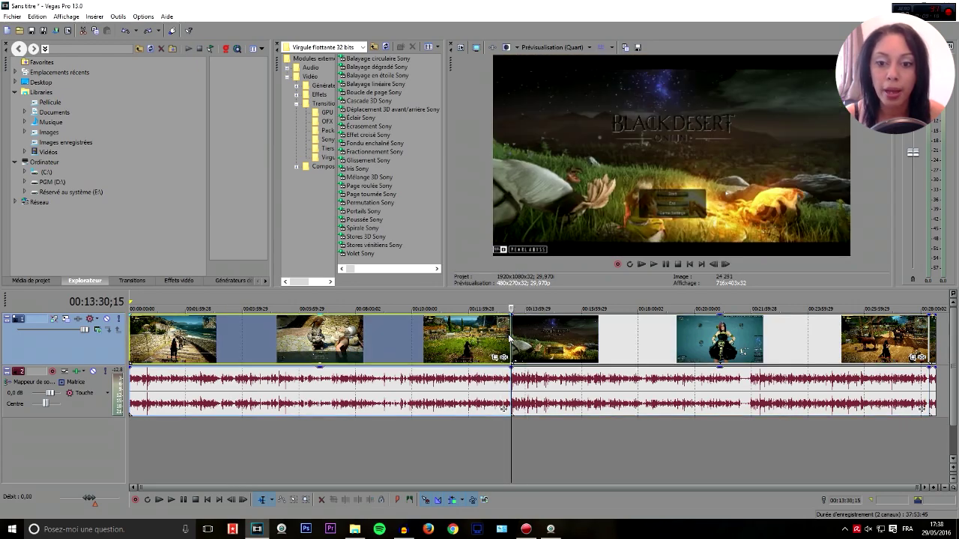
left_click(501, 340)
scroll(502, 342, "up", 6)
scroll(633, 409, "down", 8)
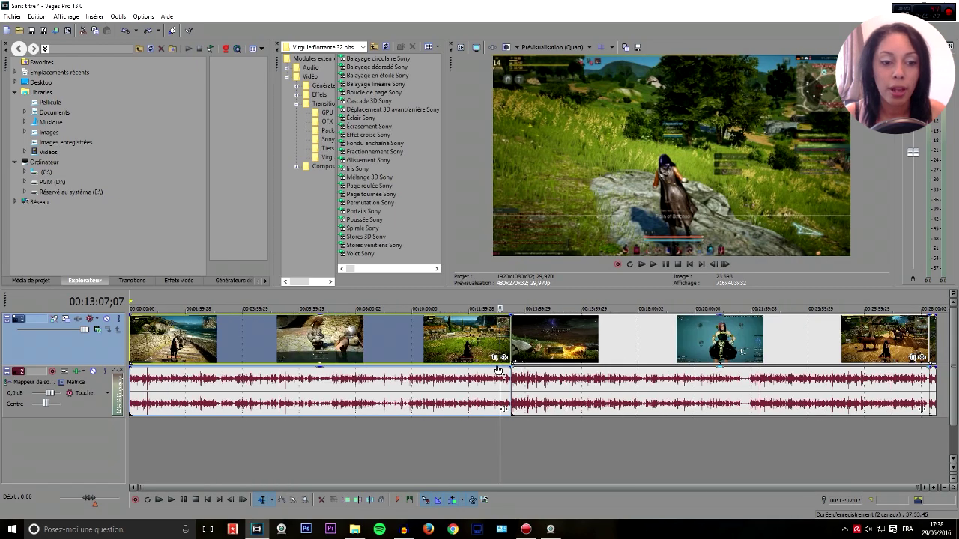
- Add a fade-in of about 1.3 seconds at the start of the first clip's video
left_click(134, 325)
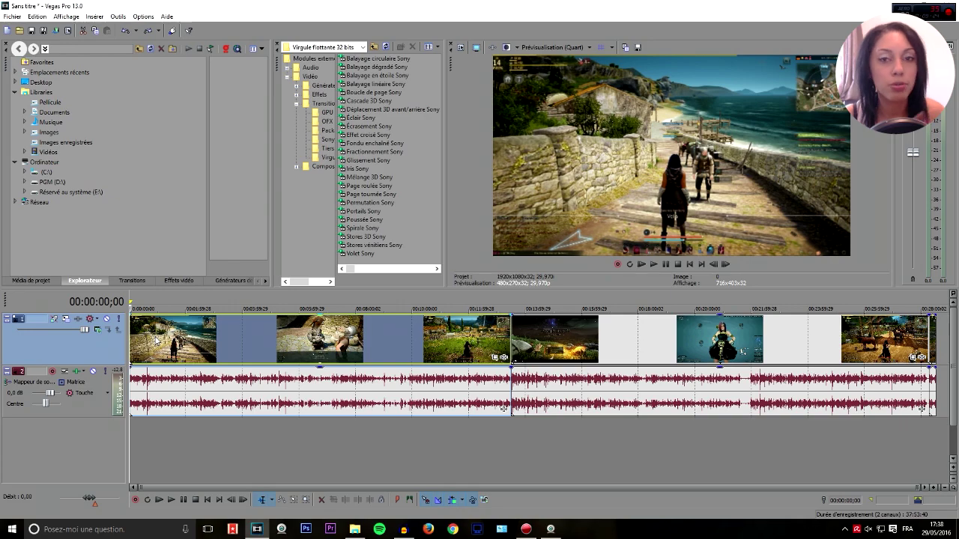
scroll(157, 341, "up", 2)
scroll(156, 340, "up", 2)
scroll(152, 338, "down", 2)
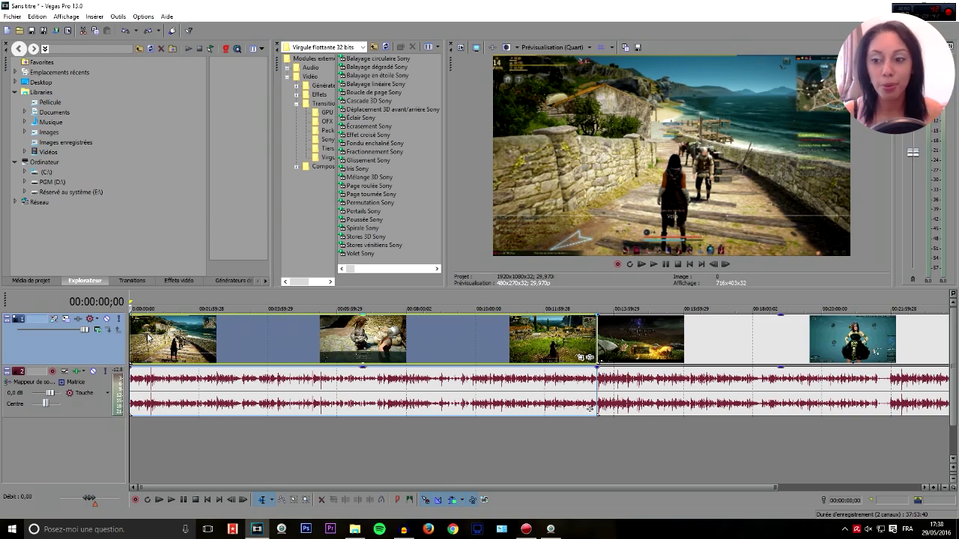
scroll(132, 330, "up", 15)
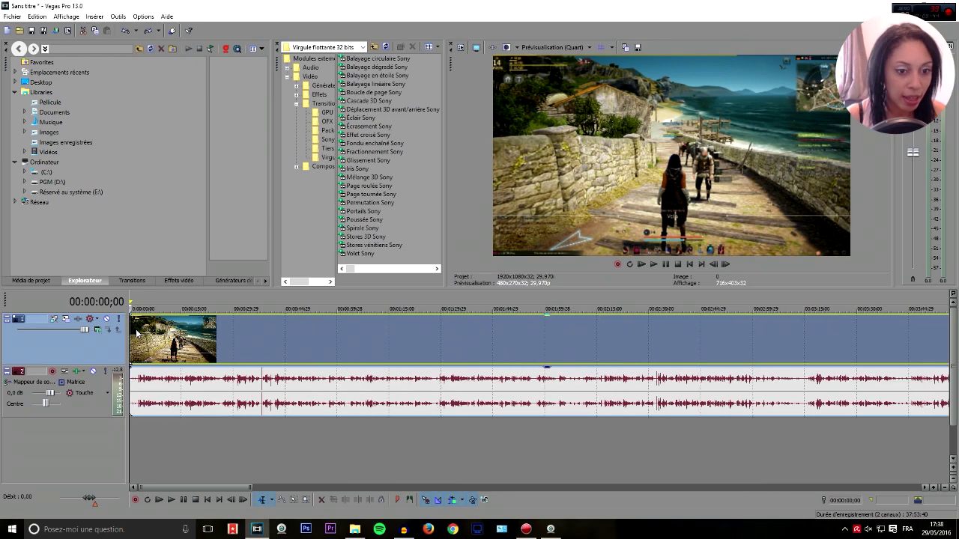
scroll(134, 330, "down", 3)
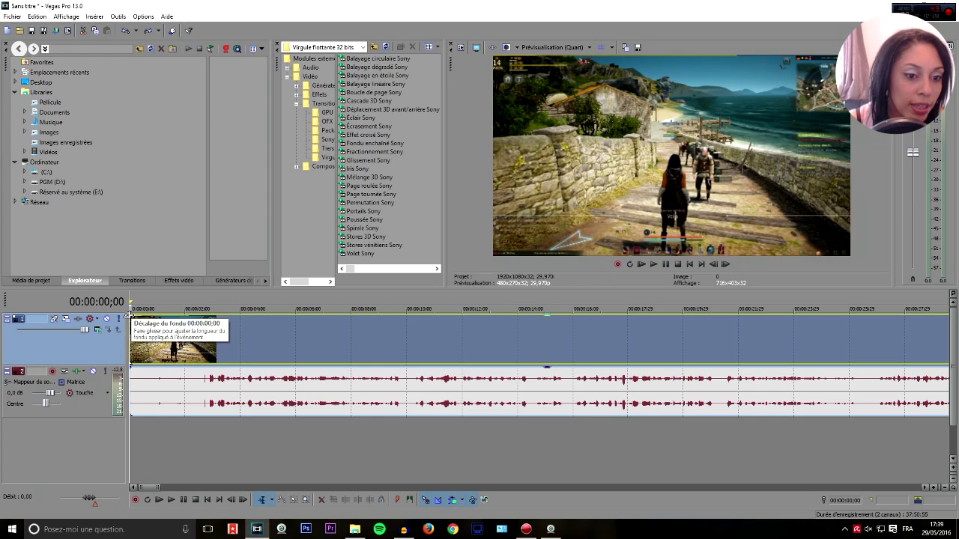
left_click_drag(130, 315, 159, 321)
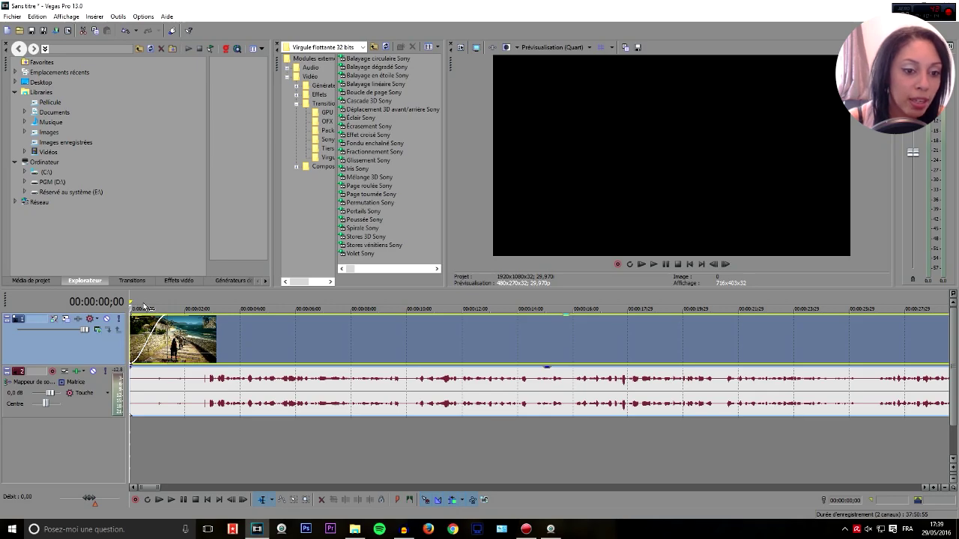
- Check the fade-in at 00:00:00;16 and 00:00:01;05, and play it from the start of the timeline
left_click(144, 305)
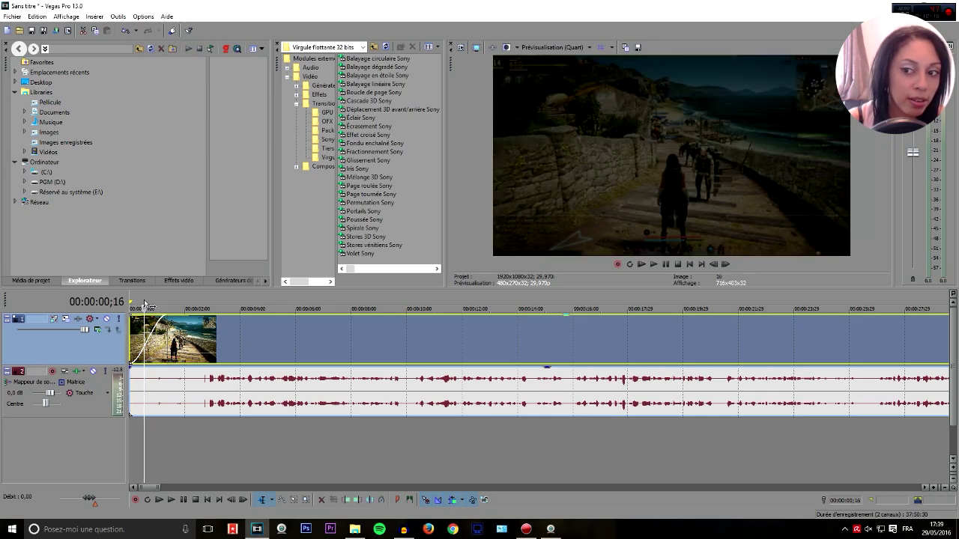
left_click_drag(144, 308, 161, 309)
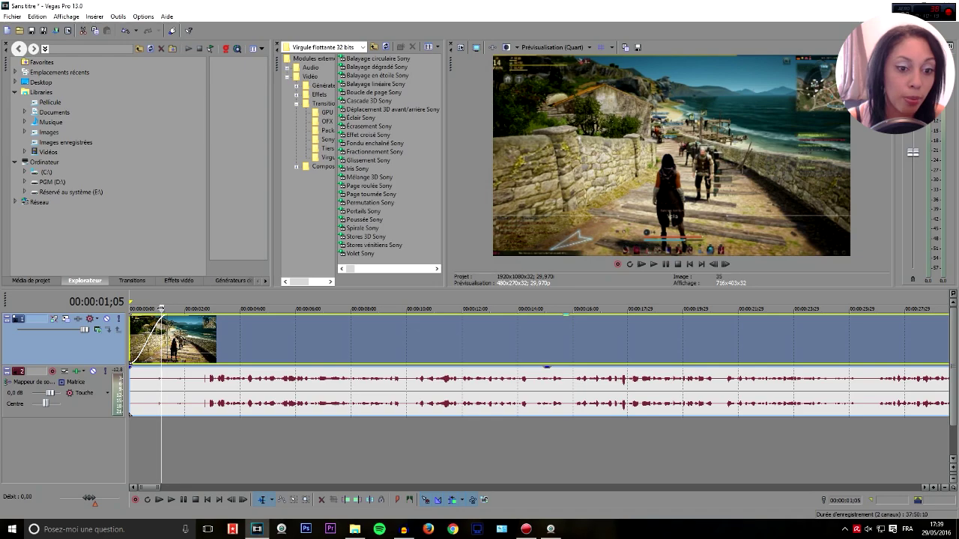
left_click(129, 292)
key("space")
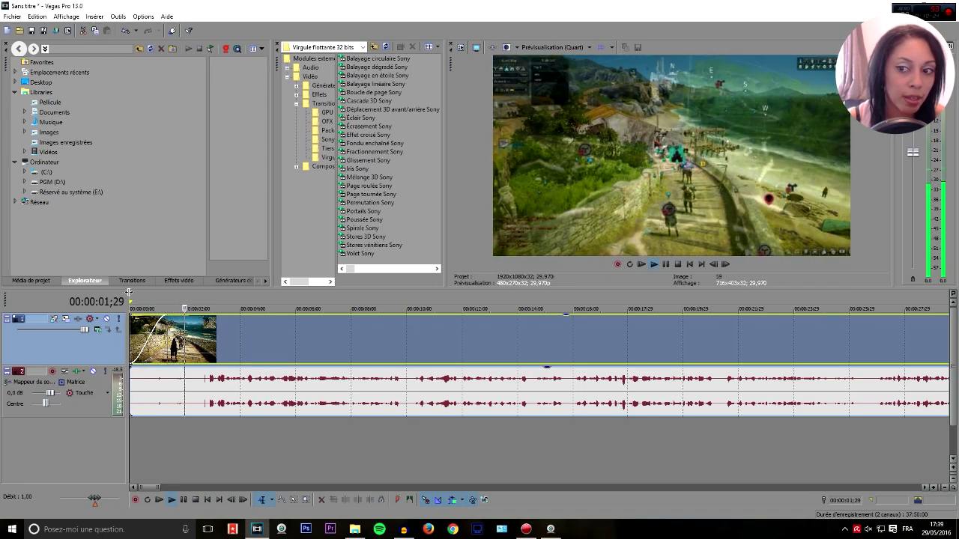
key("space")
key("space")
- Lengthen the first clip's fade-in to about 6 seconds and further to 00:01:18;12
left_click_drag(165, 323, 299, 325)
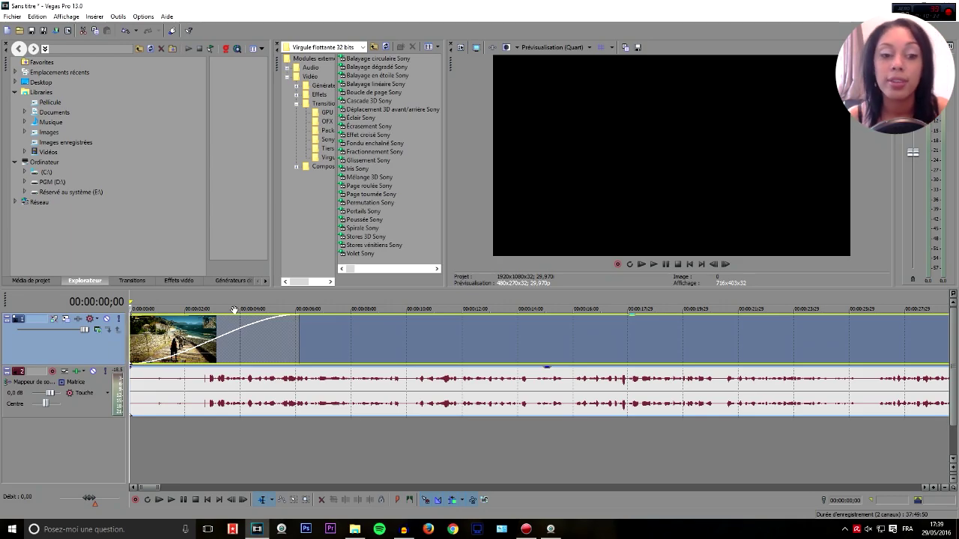
scroll(232, 314, "down", 5)
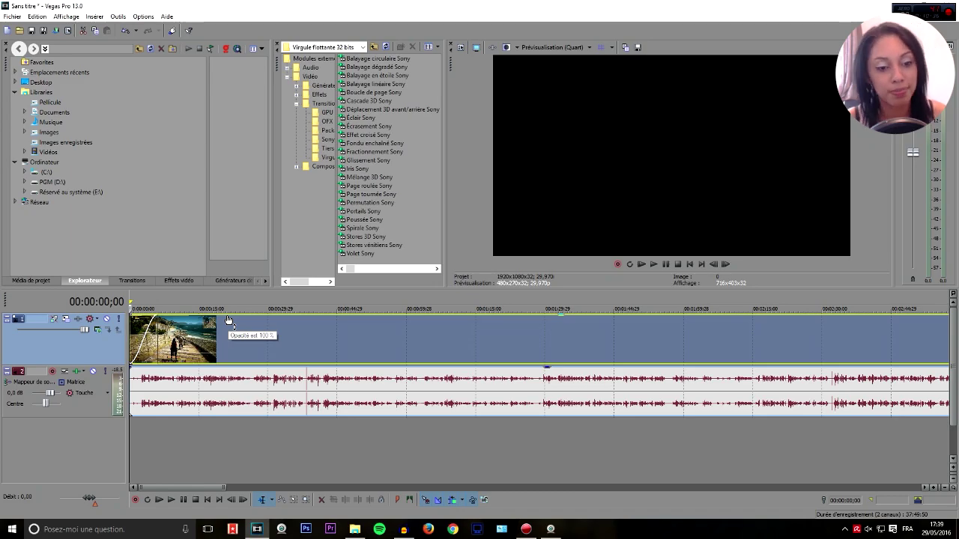
scroll(164, 311, "down", 5)
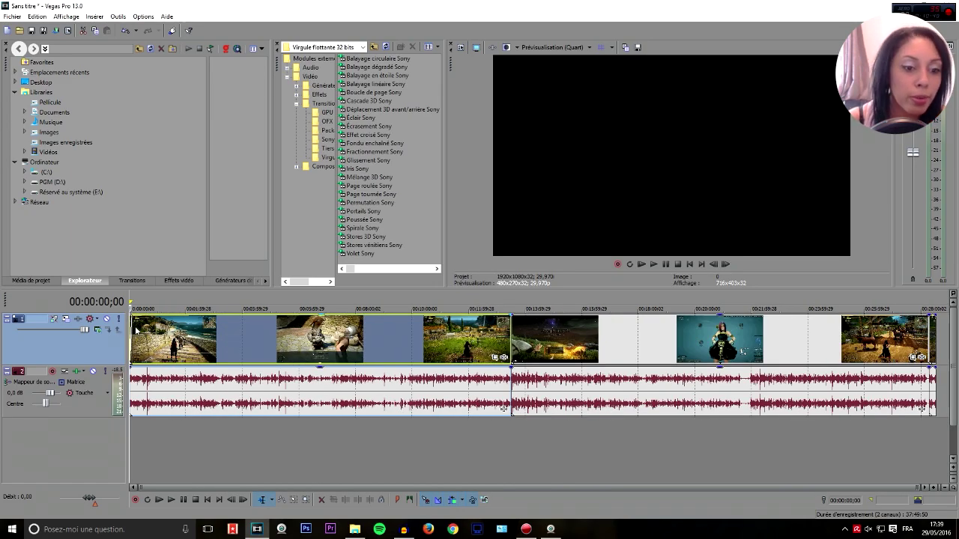
left_click_drag(131, 317, 165, 323)
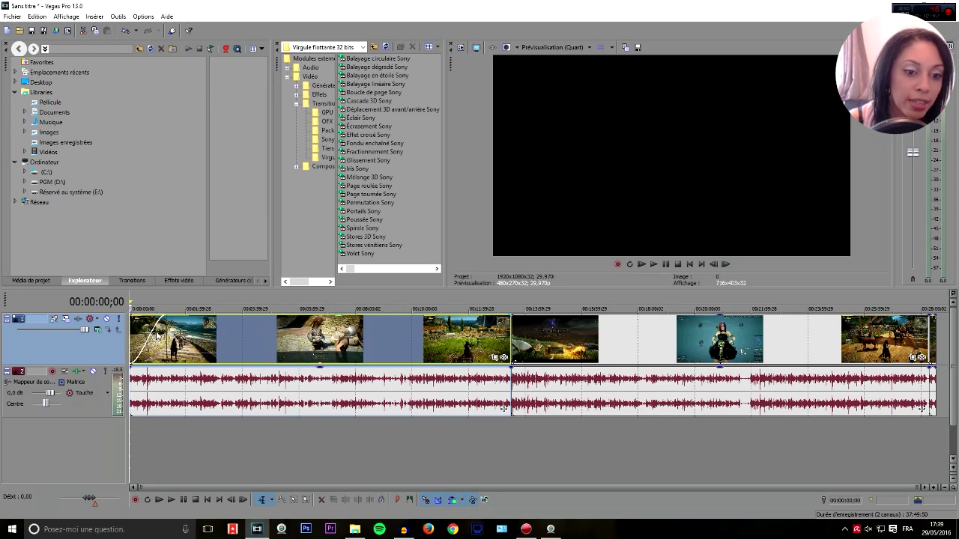
left_click_drag(165, 318, 164, 319)
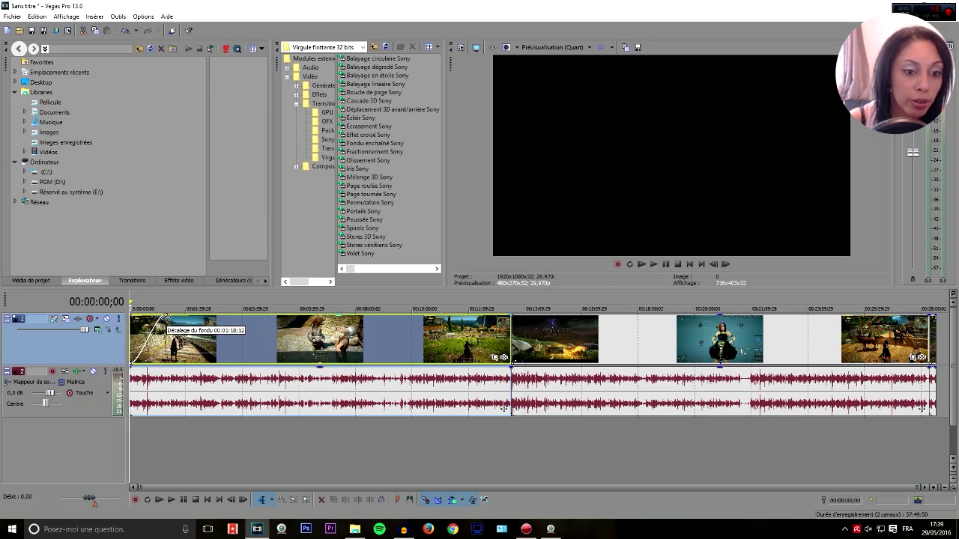
- Preview the lengthened fade-in from the start and at 00:00:37;01
key("space")
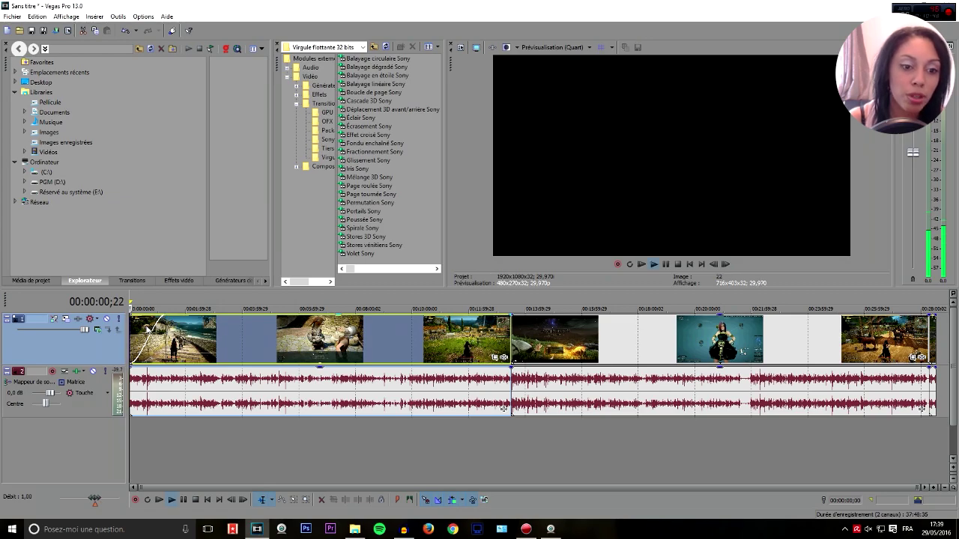
key("space")
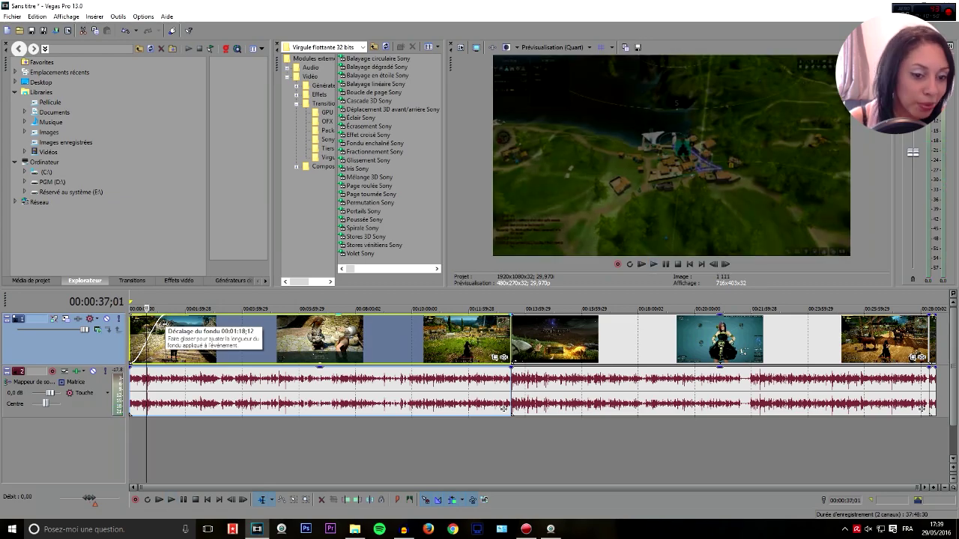
- Shorten the first clip's fade-in to about 2 seconds
scroll(167, 327, "up", 5)
scroll(167, 328, "up", 6)
scroll(555, 337, "down", 1)
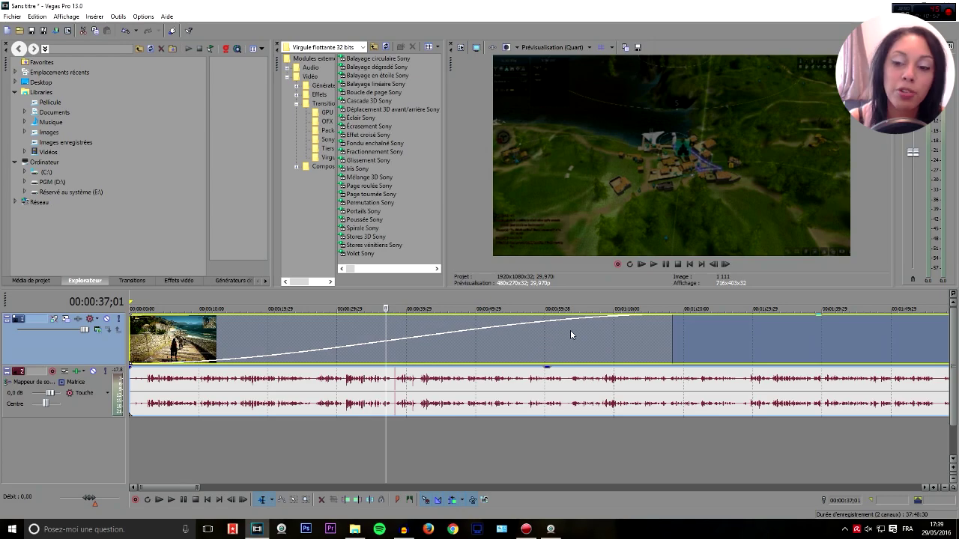
left_click_drag(675, 311, 133, 318)
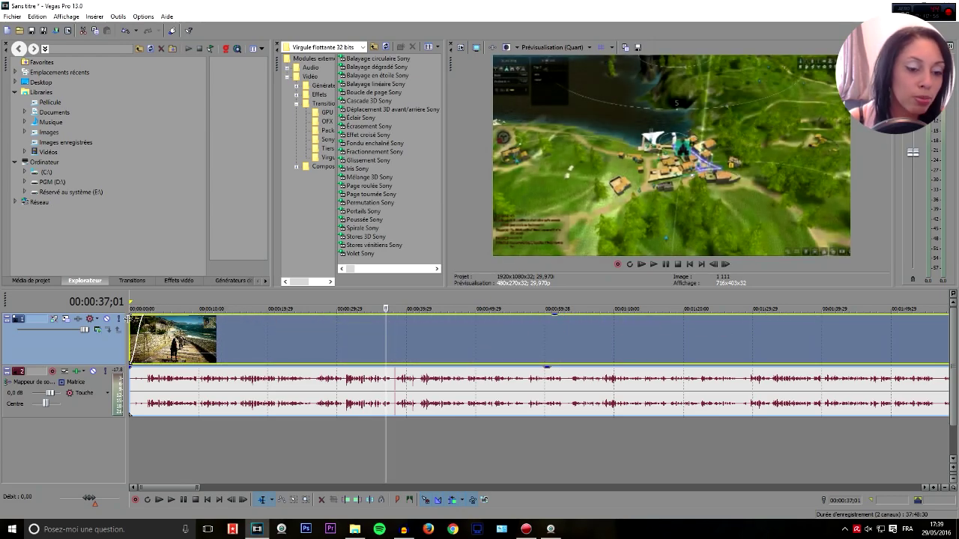
- Play the shortened fade-in several times from the start of the timeline and stop playback
left_click(129, 321)
key("space")
key("space")
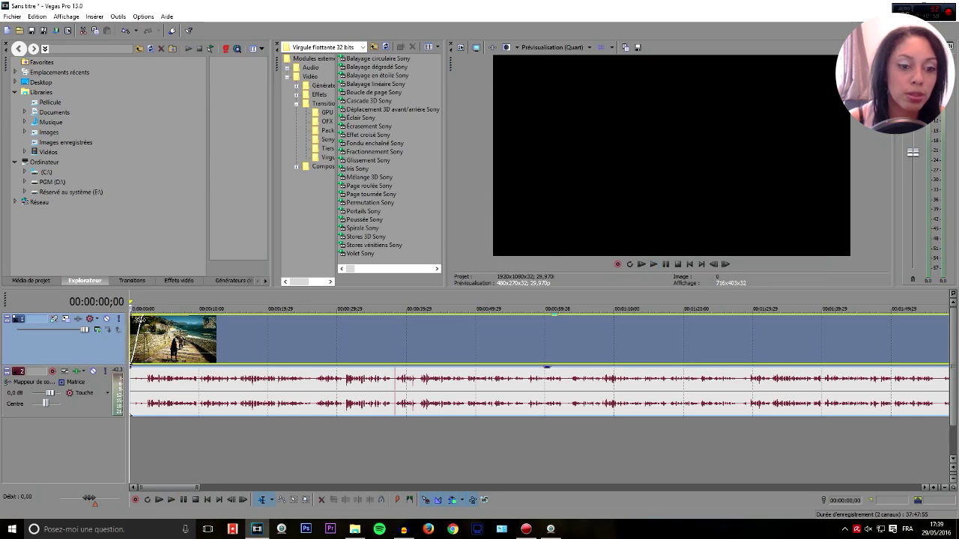
key("space")
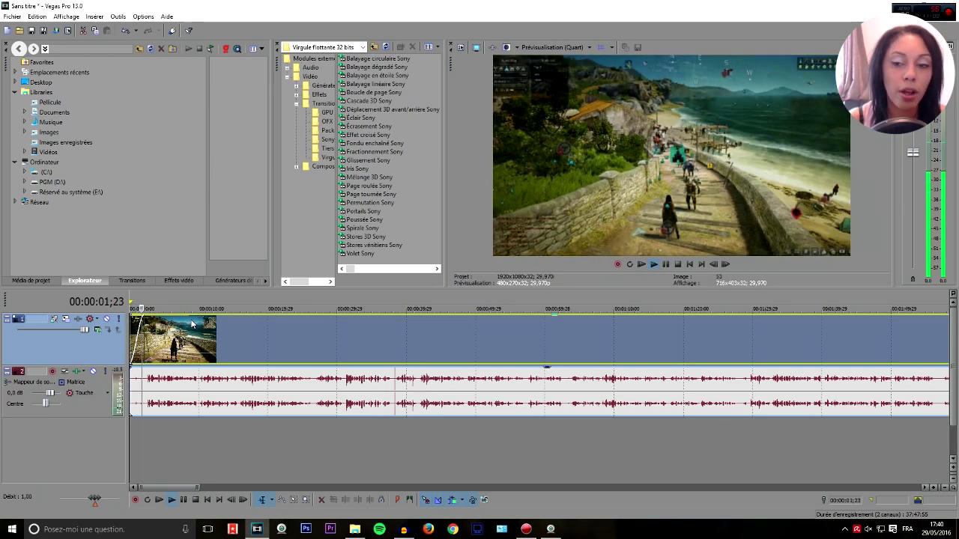
key("space")
key("space")
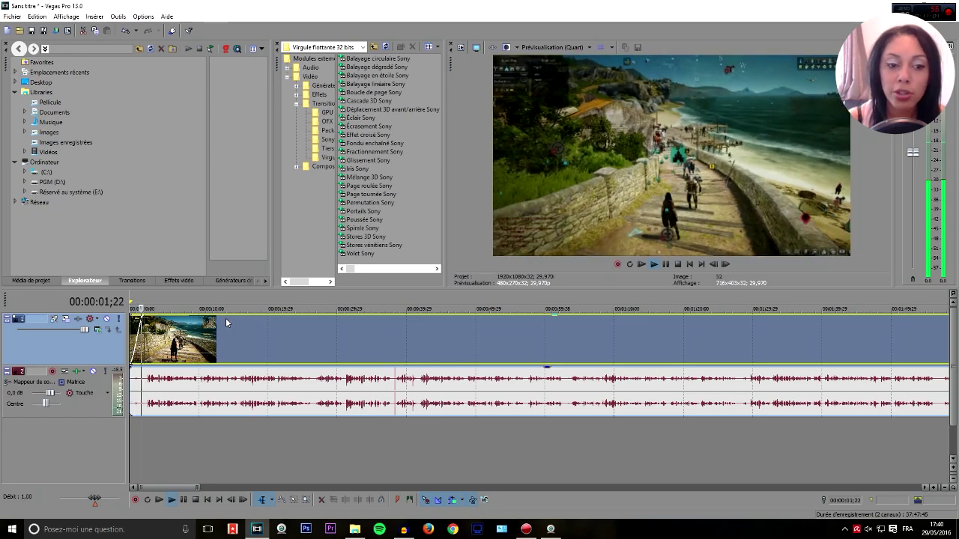
key("space")
- Overlap the second clip's video and audio with the end of the first clip by about 12 frames to create a crossfade
scroll(255, 323, "down", 2)
scroll(252, 320, "down", 6)
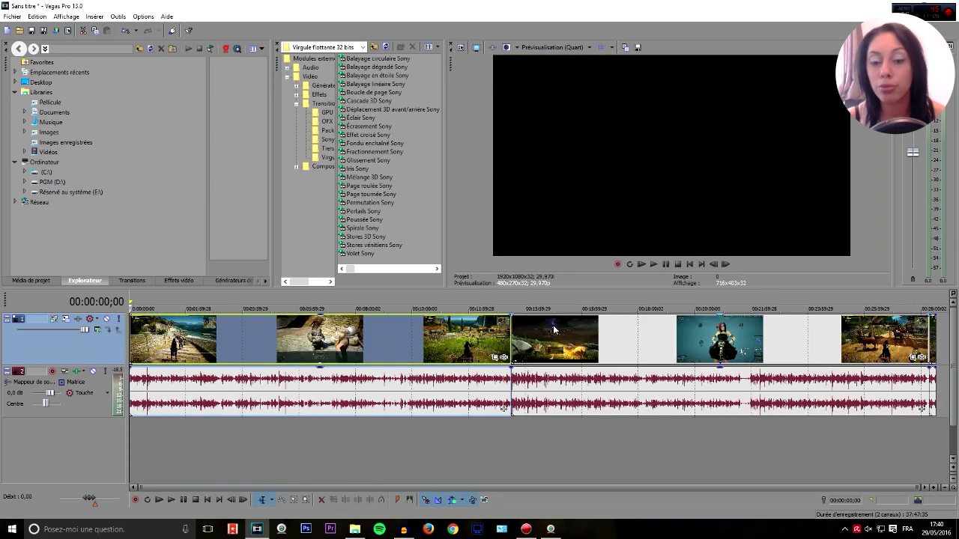
left_click(506, 338)
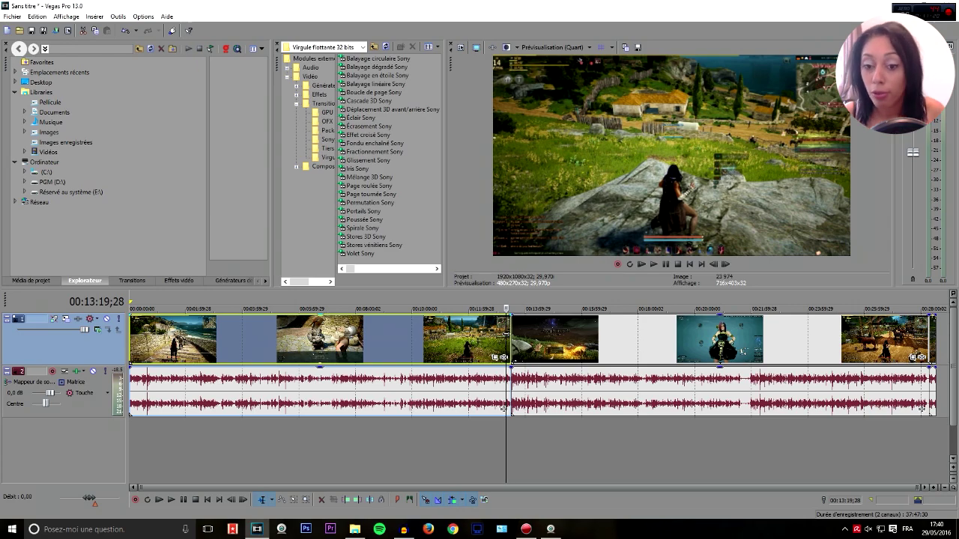
scroll(514, 338, "up", 2)
scroll(514, 339, "up", 4)
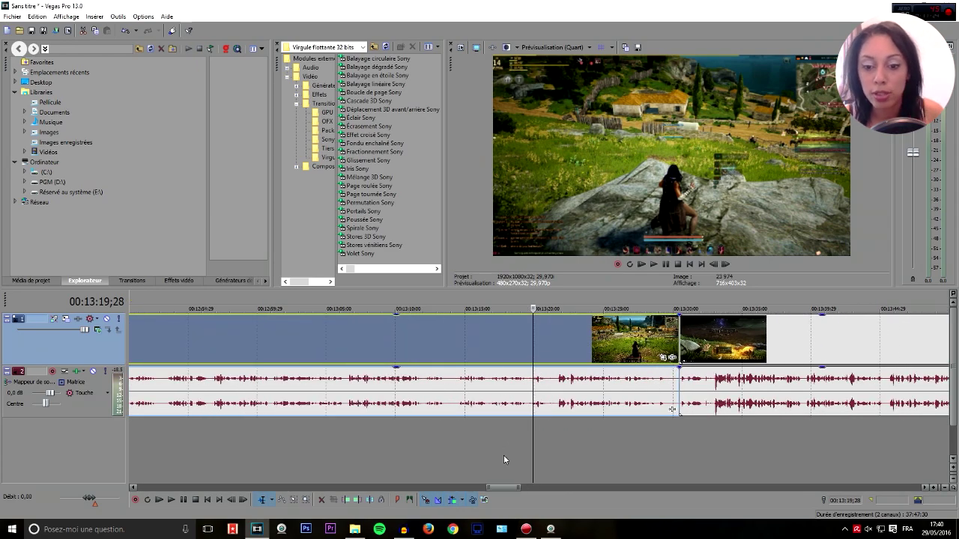
scroll(504, 487, "right", 3)
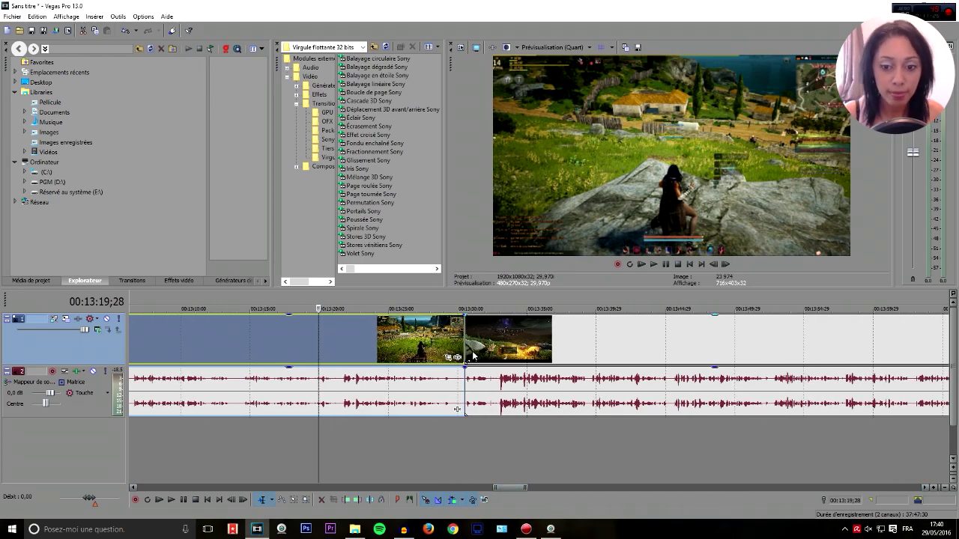
left_click(477, 350)
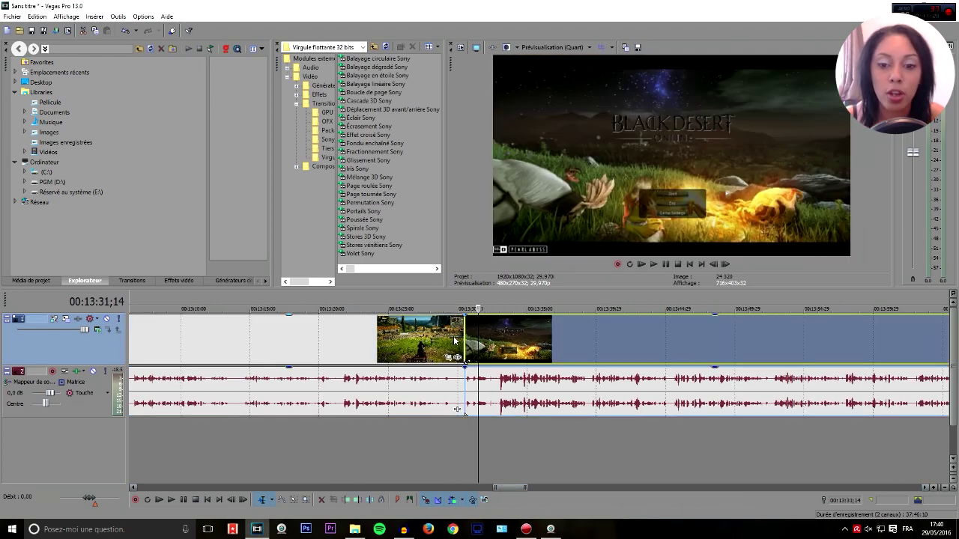
scroll(494, 349, "up", 2)
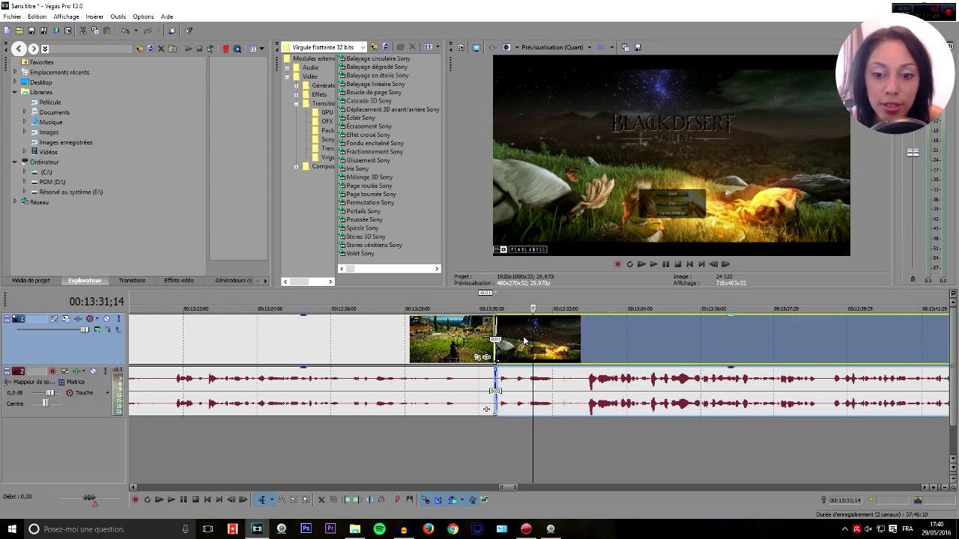
left_click_drag(526, 341, 514, 341)
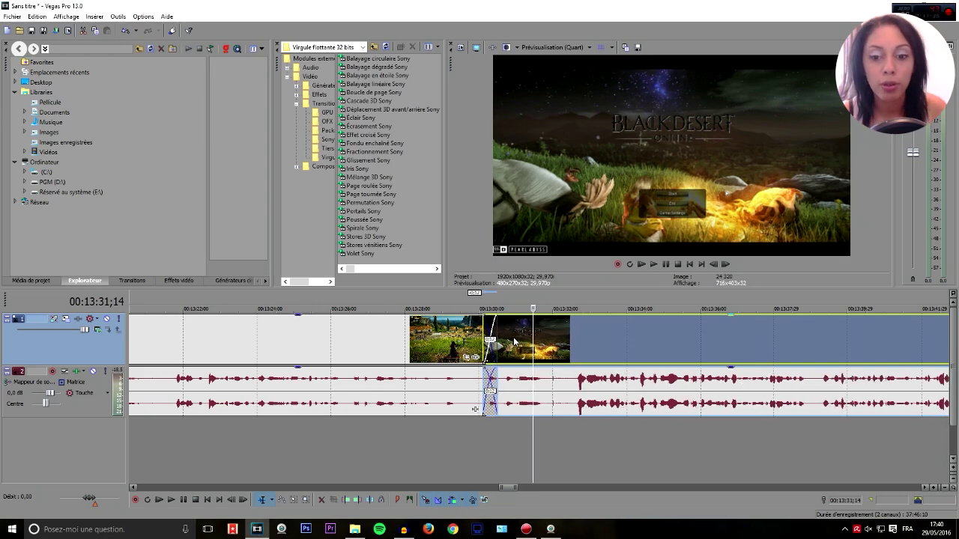
- Lengthen the crossfade to about 6 seconds by moving the second clip further over the first, and preview the blend
left_click_drag(514, 342, 427, 409)
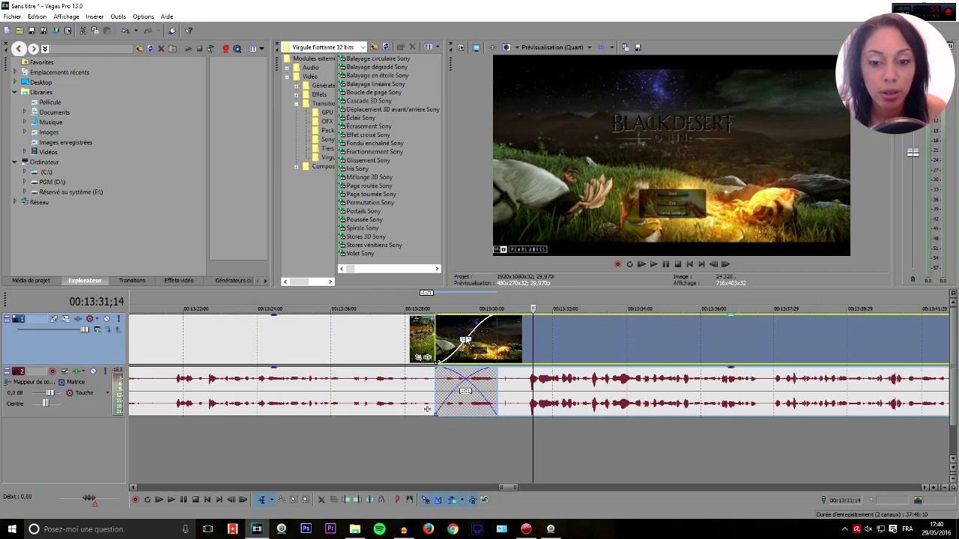
left_click_drag(465, 338, 313, 333)
left_click(271, 332)
key("space")
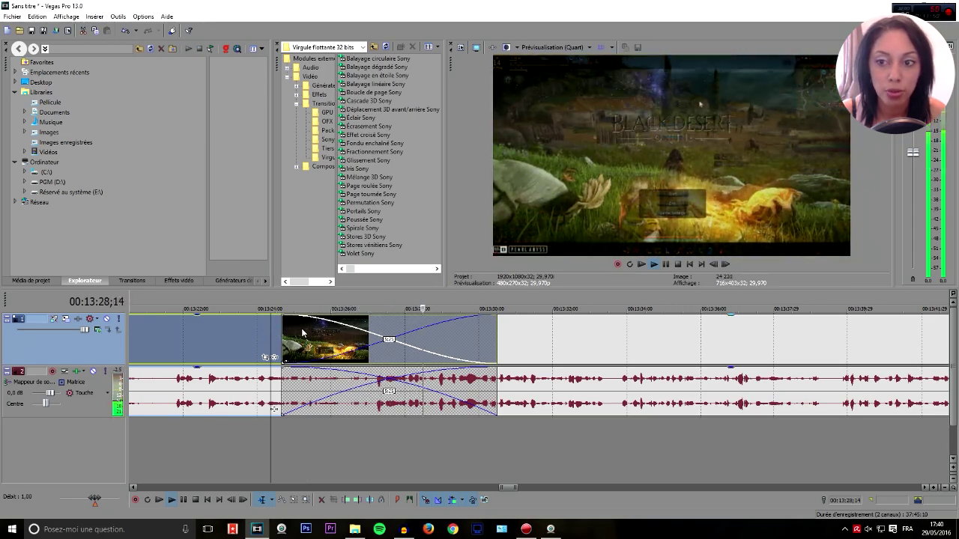
key("space")
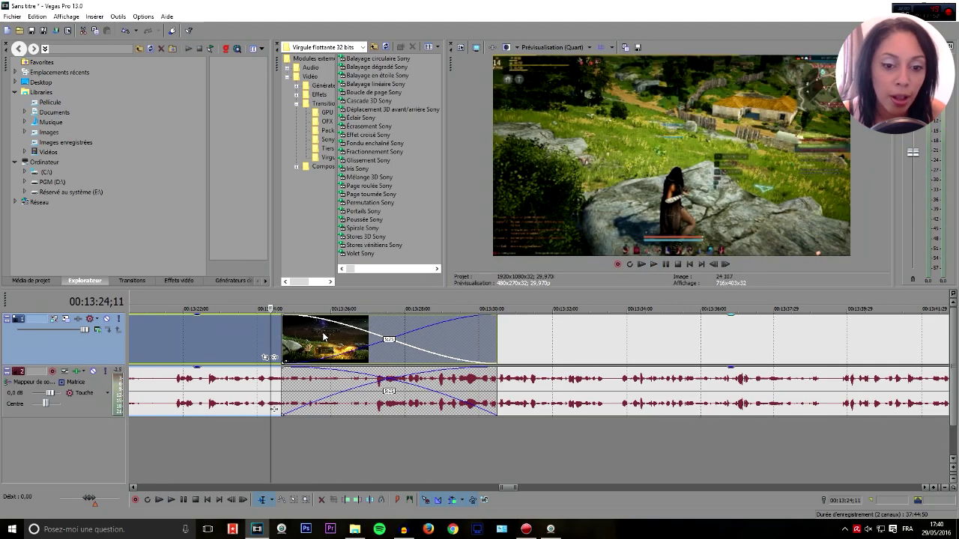
- Shorten the crossfade to about 29 frames by moving the second clip back and fine-tuning its overlap with the first
left_click_drag(323, 336, 495, 335)
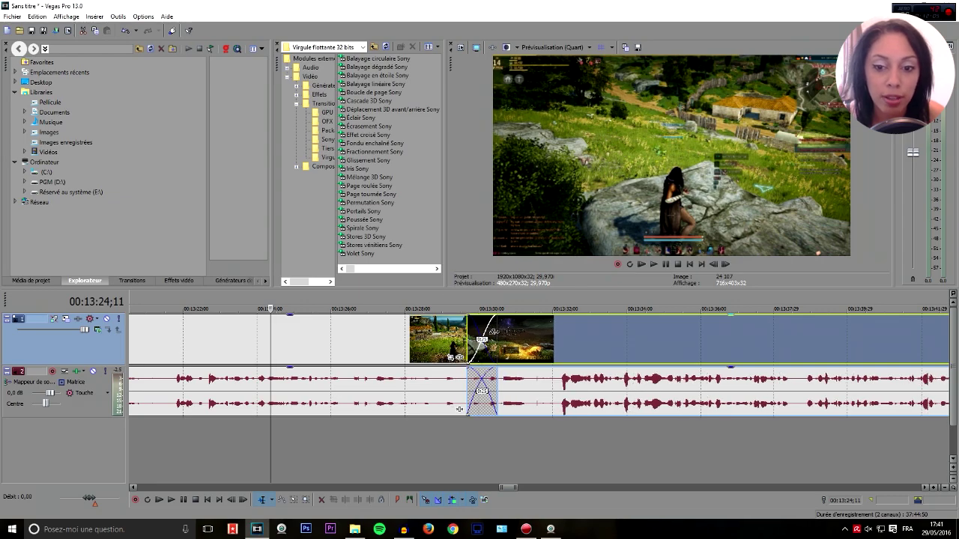
scroll(493, 332, "up", 4)
scroll(493, 332, "down", 5)
scroll(495, 333, "down", 2)
left_click(583, 305)
scroll(592, 318, "up", 5)
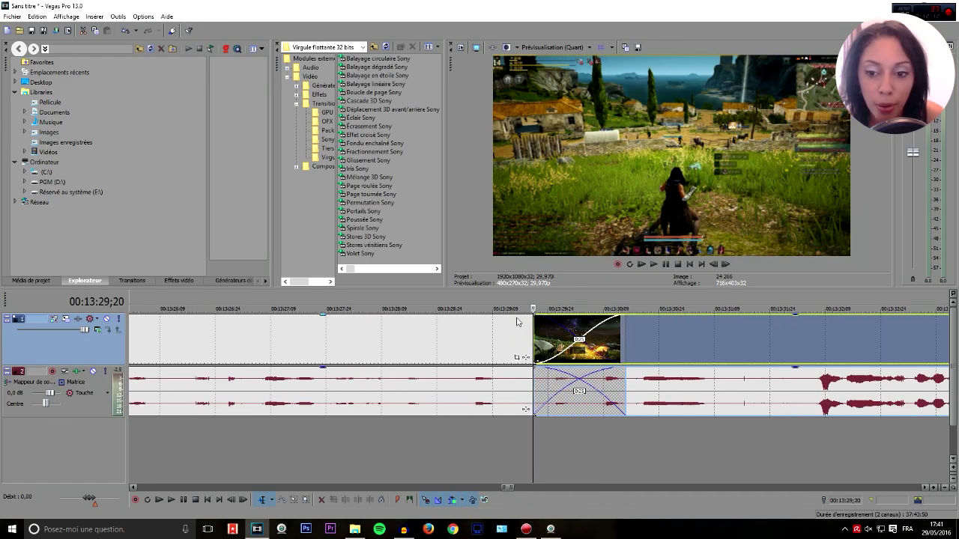
left_click_drag(648, 343, 634, 339)
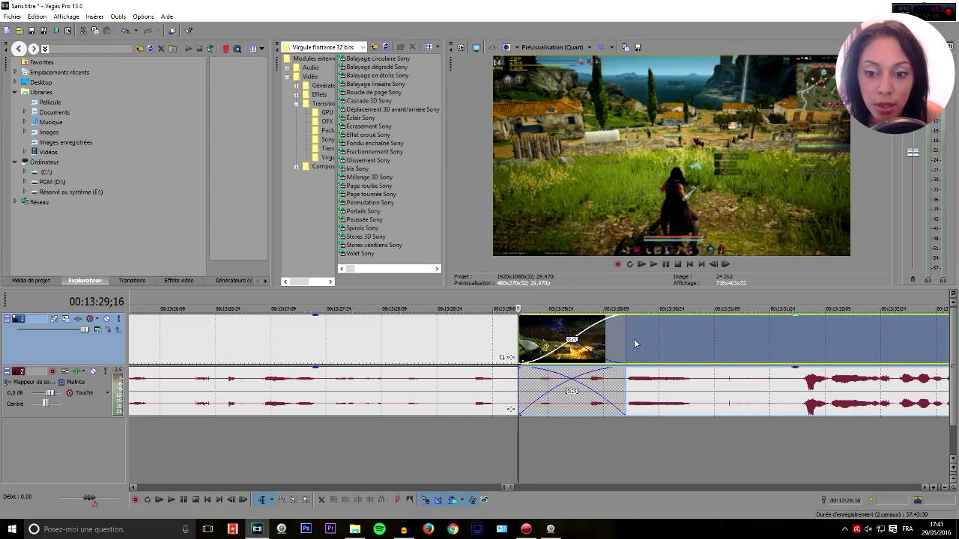
- Play the shortened crossfade twice from just before the overlap and stop playback
left_click(494, 300)
key("space")
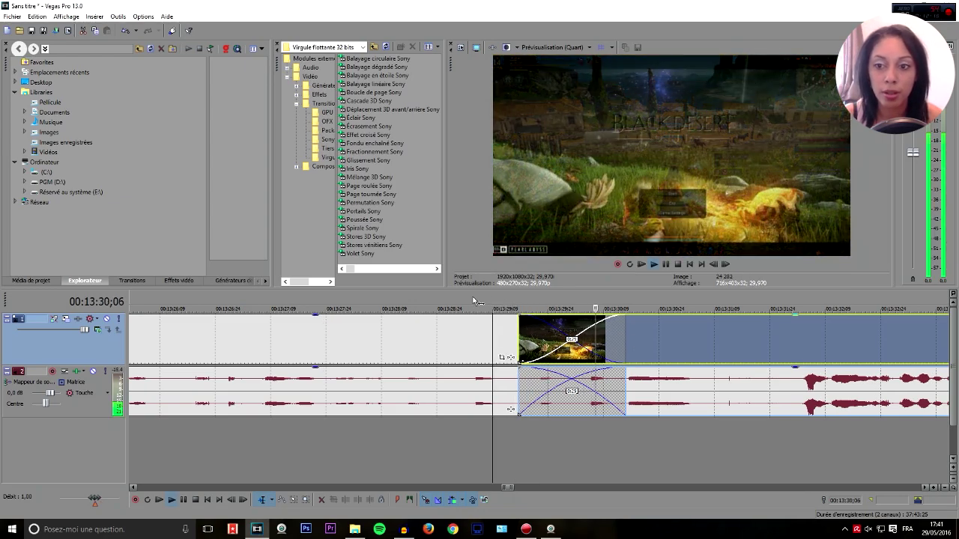
left_click(462, 300)
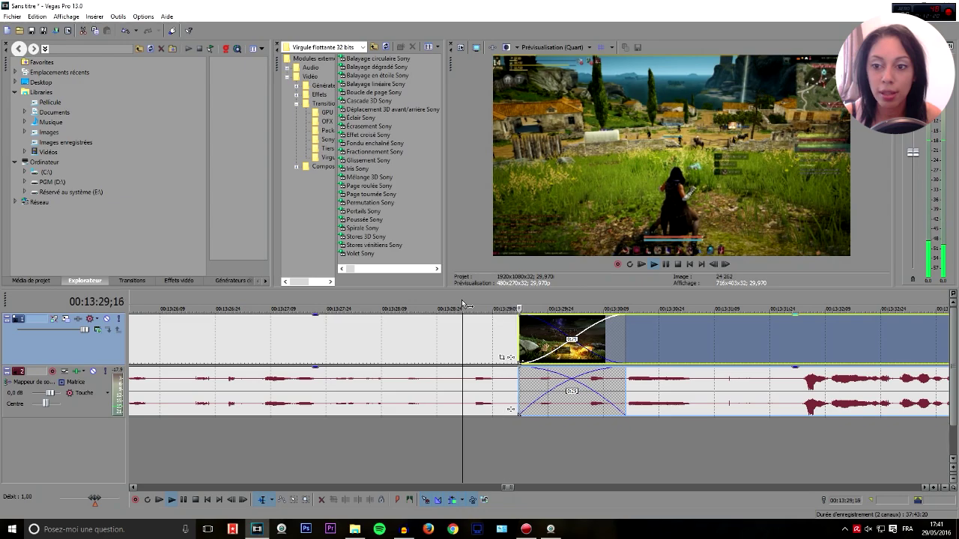
key("space")
scroll(461, 300, "down", 4)
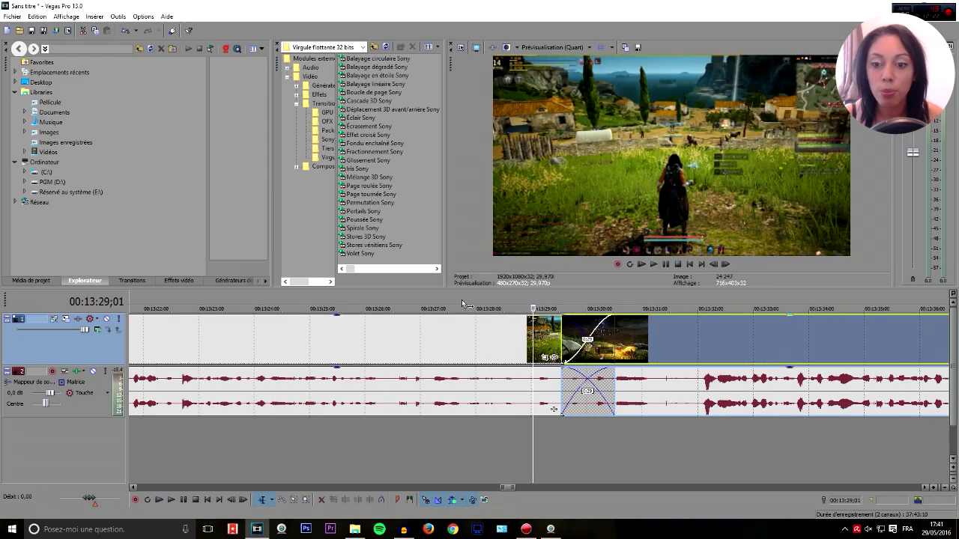
scroll(463, 302, "down", 2)
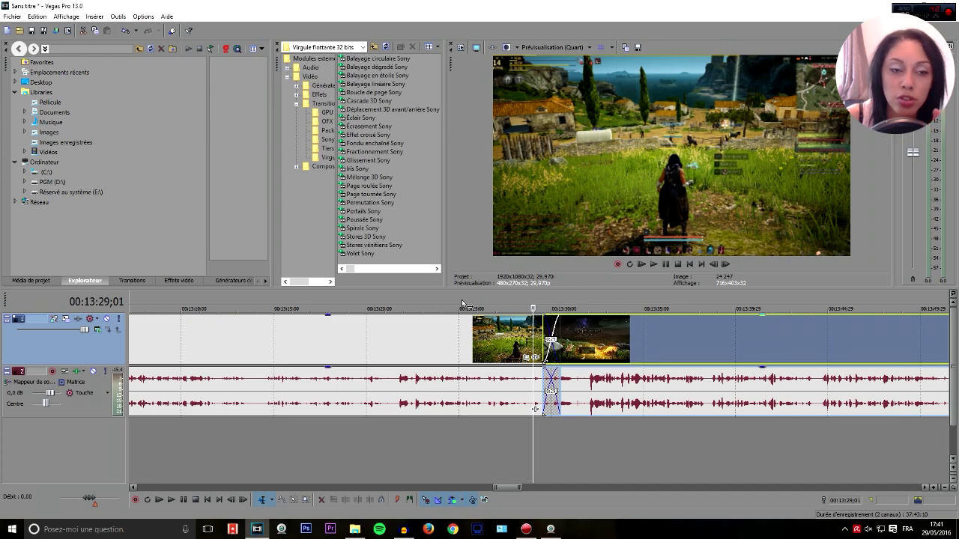
scroll(509, 303, "up", 4)
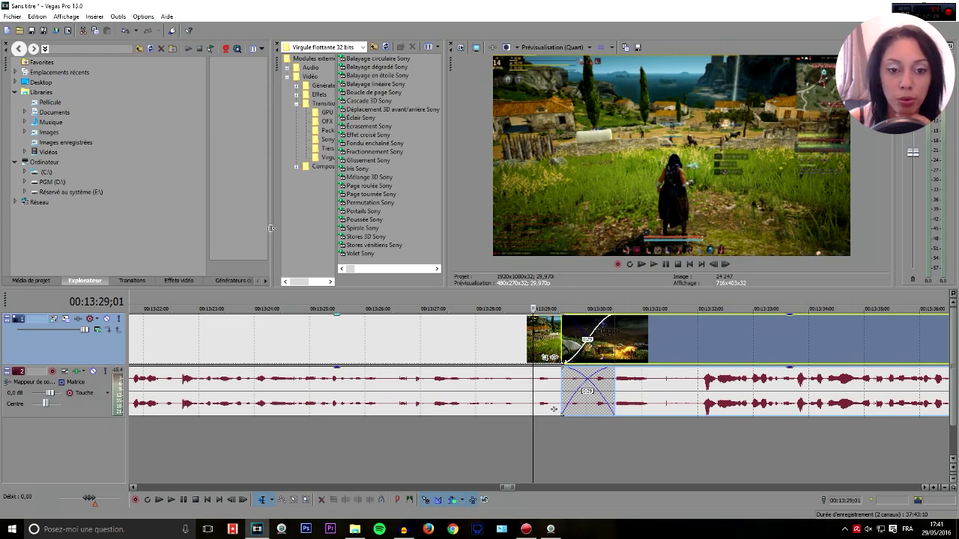
- Examine the transitions that can be inserted on the video crossfade, including the complete list of other transitions
left_click_drag(274, 228, 326, 224)
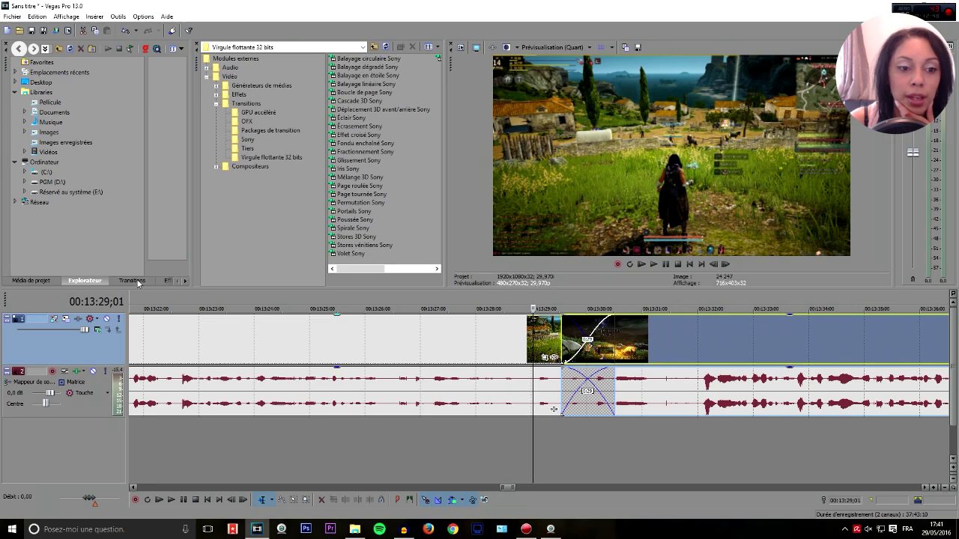
right_click(579, 328)
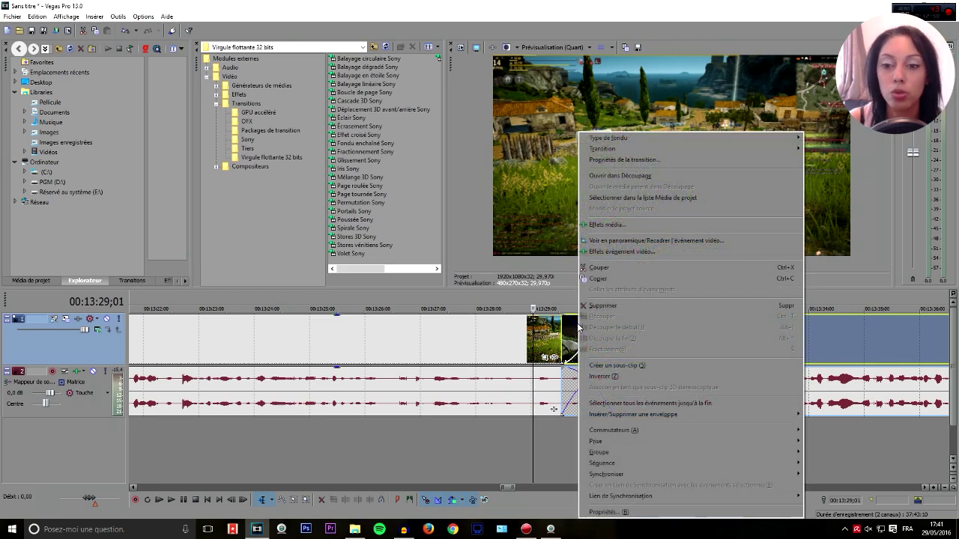
mouse_move(611, 150)
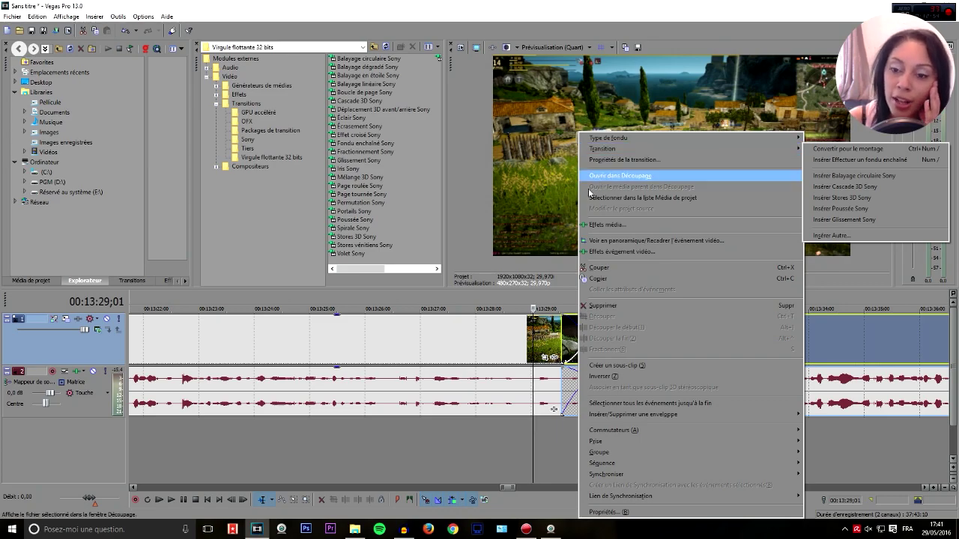
left_click(550, 338)
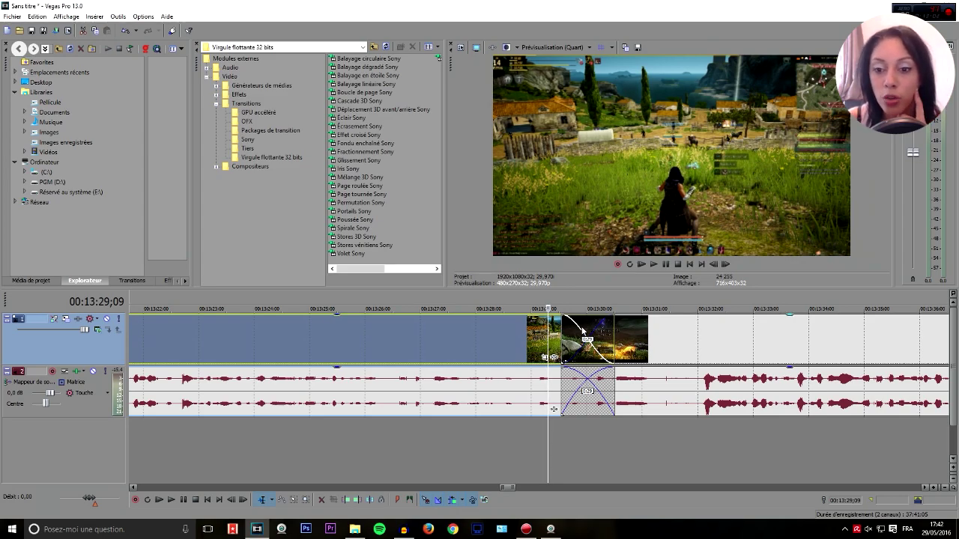
right_click(583, 330)
mouse_move(645, 151)
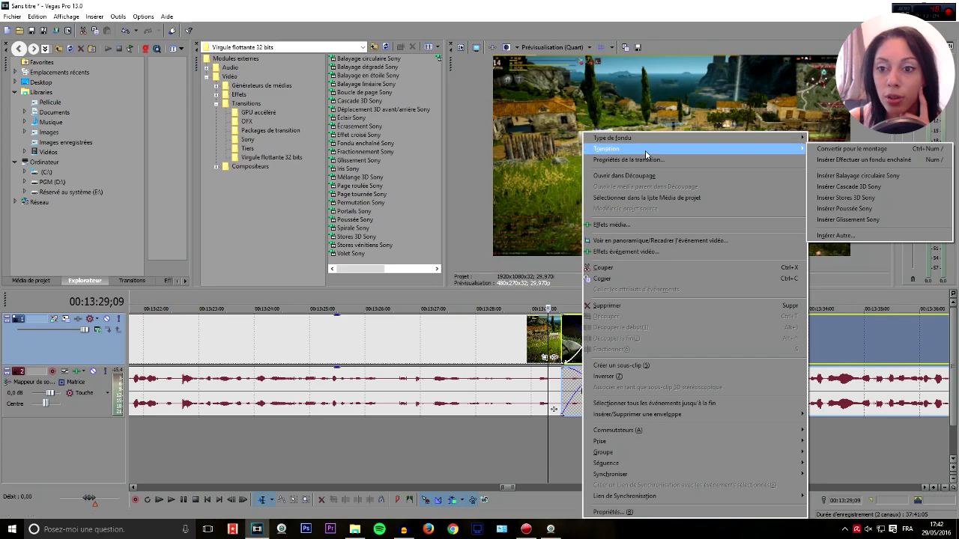
left_click(853, 235)
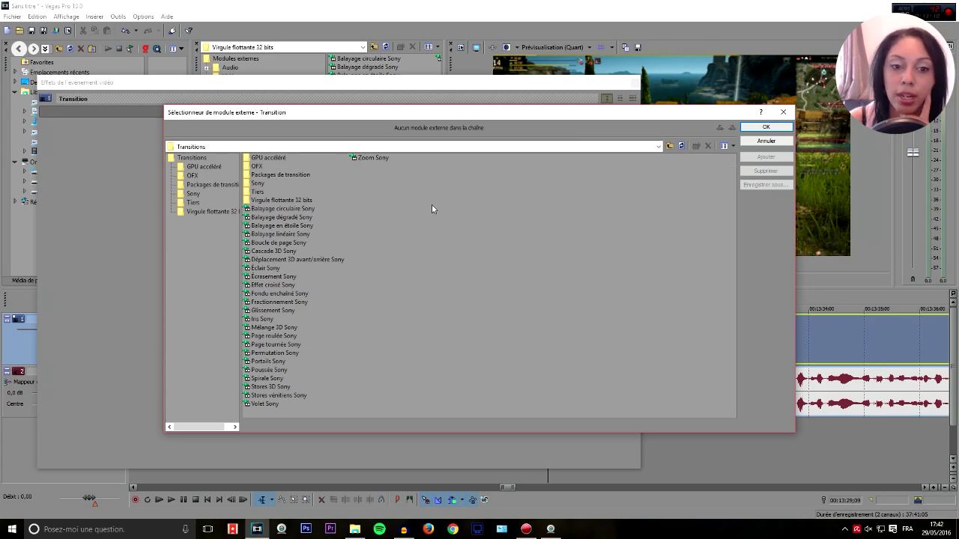
left_click(753, 142)
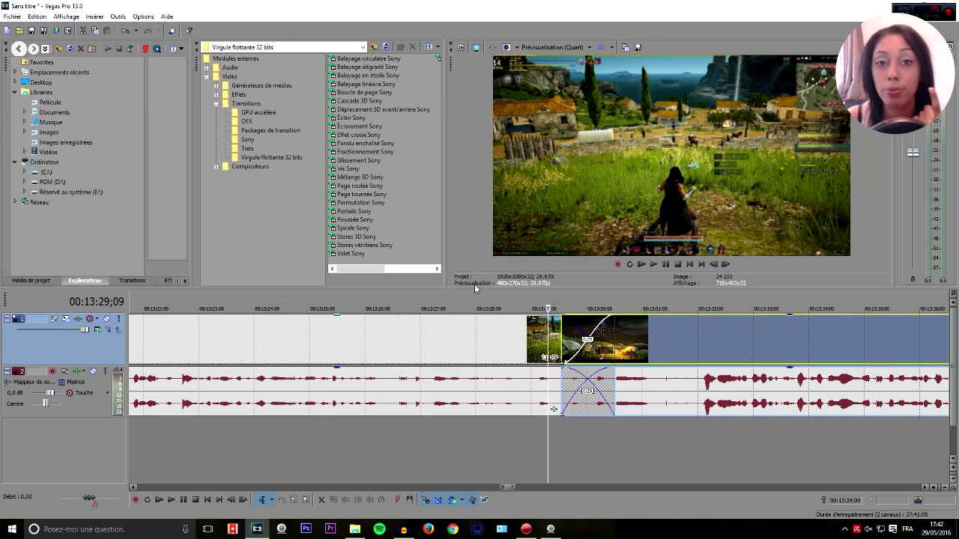
left_click(581, 336)
right_click(581, 335)
mouse_move(653, 151)
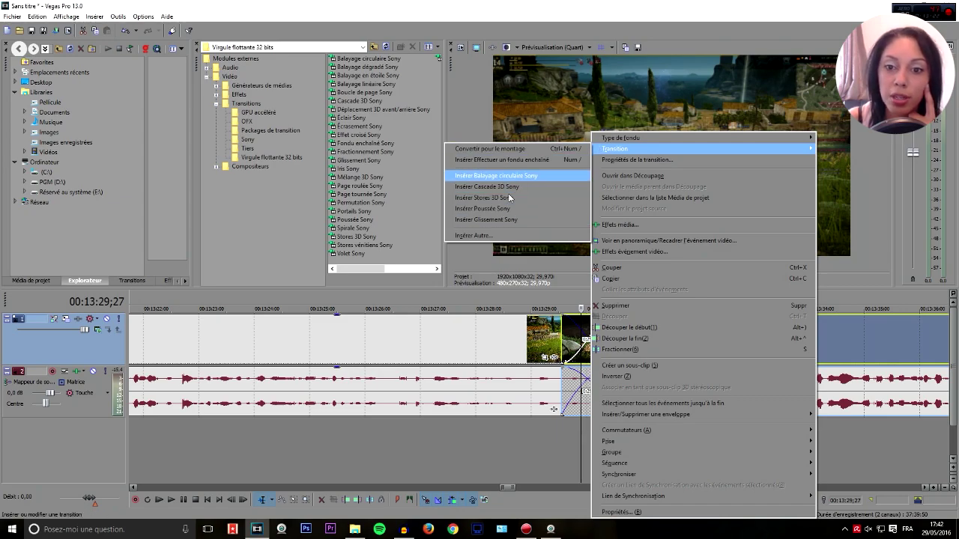
left_click(569, 332)
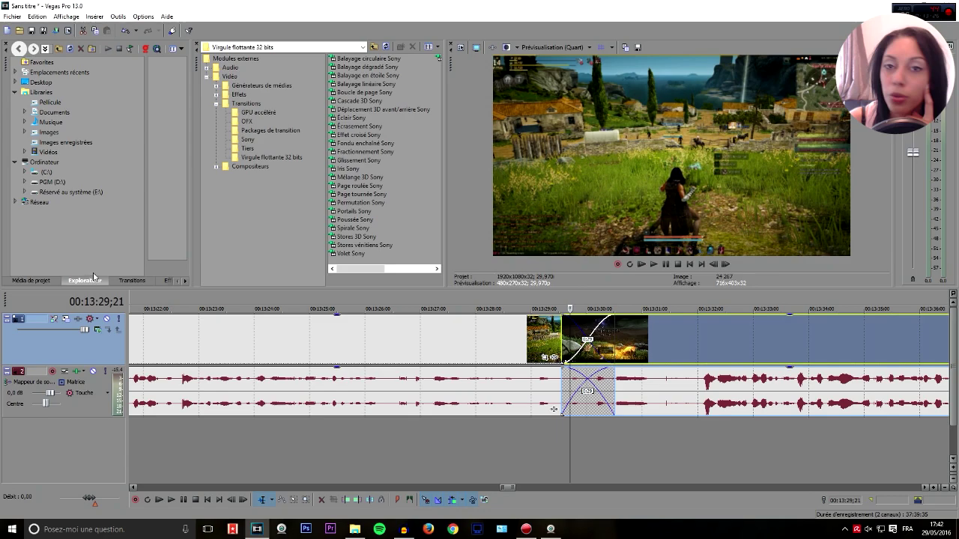
- Apply the Balayage circulaire transition preset "Sens des aiguilles, bord doux" to the video crossfade
left_click(130, 280)
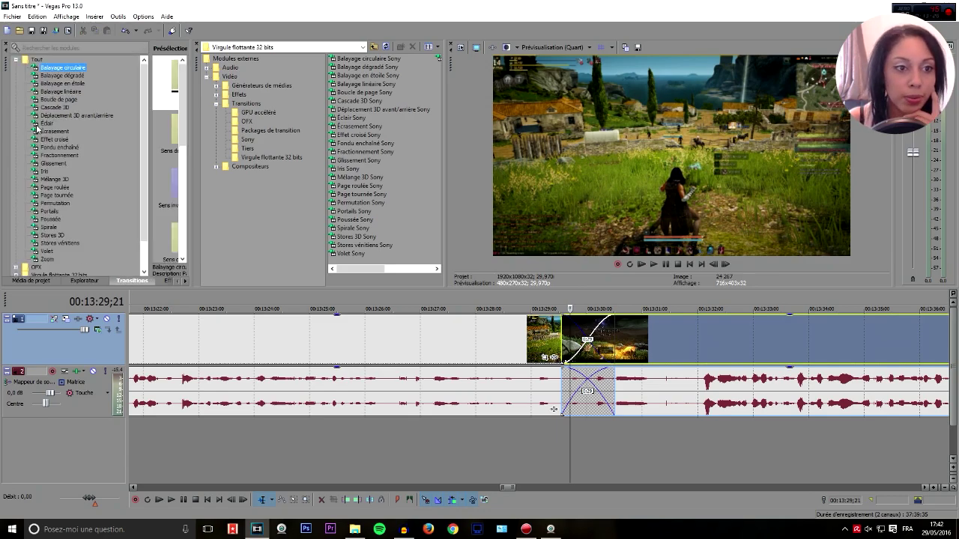
left_click_drag(193, 183, 359, 193)
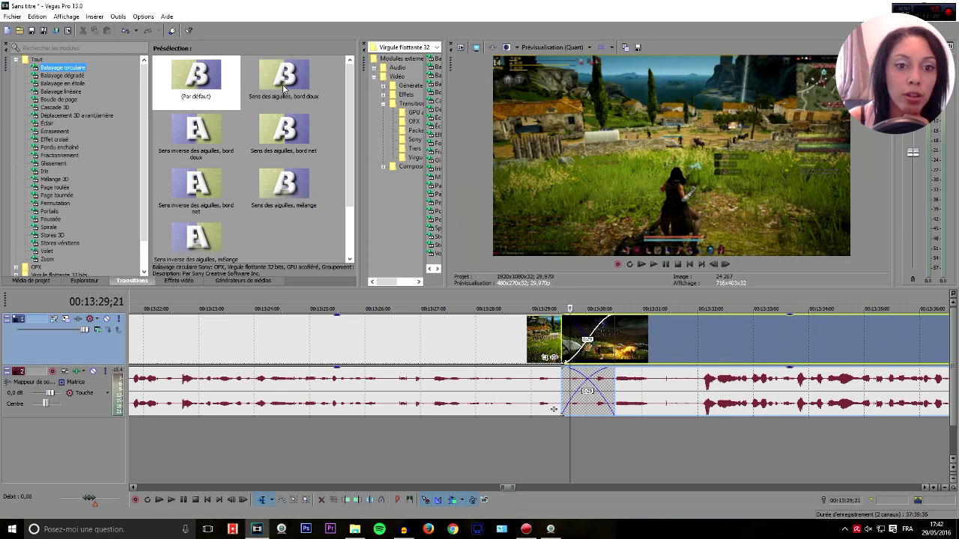
left_click_drag(278, 76, 579, 335)
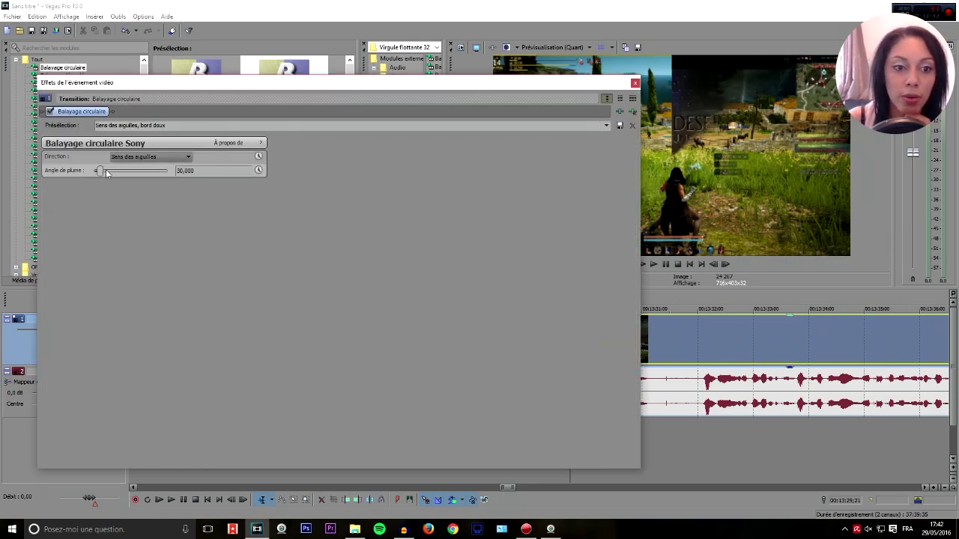
left_click(634, 82)
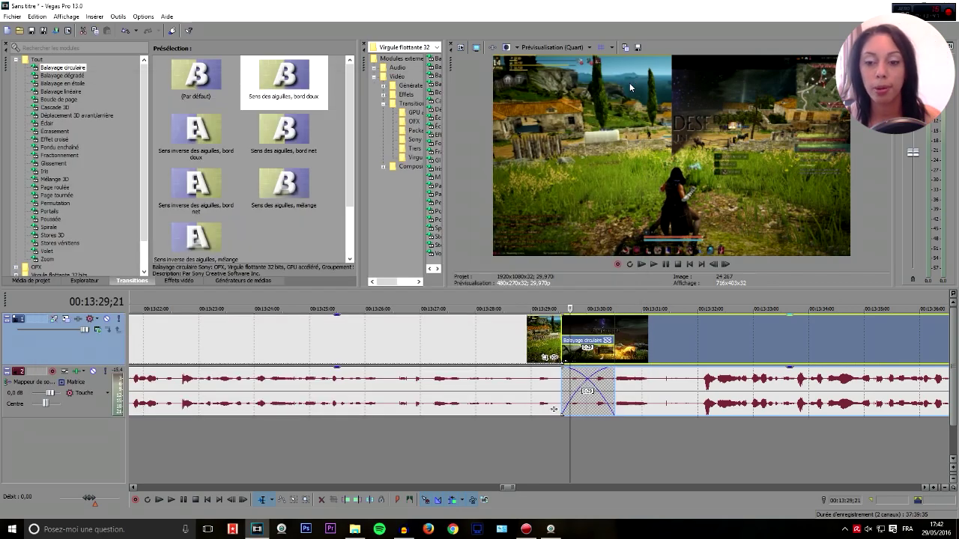
- Play the circular wipe between the two clips from 00:13:28;27 and stop playback
left_click(525, 339)
key("space")
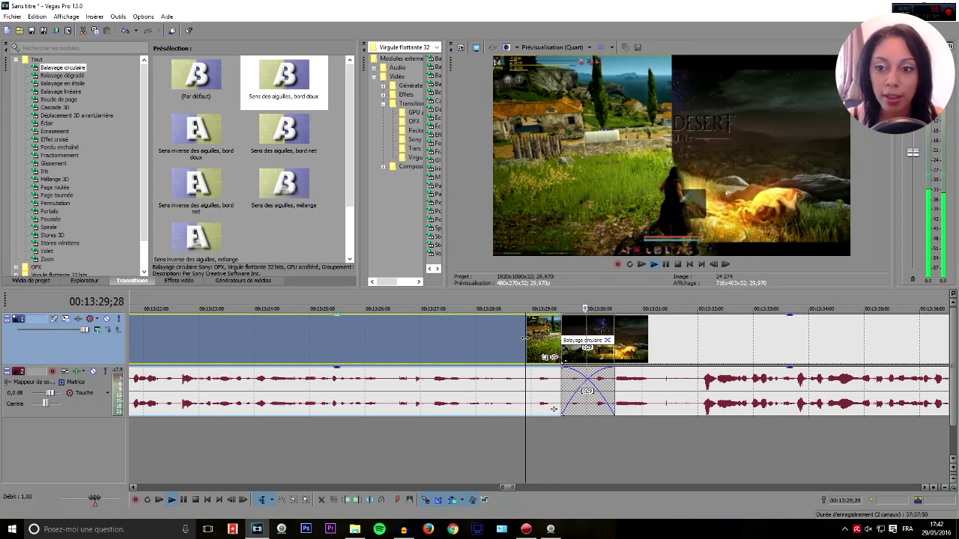
key("space")
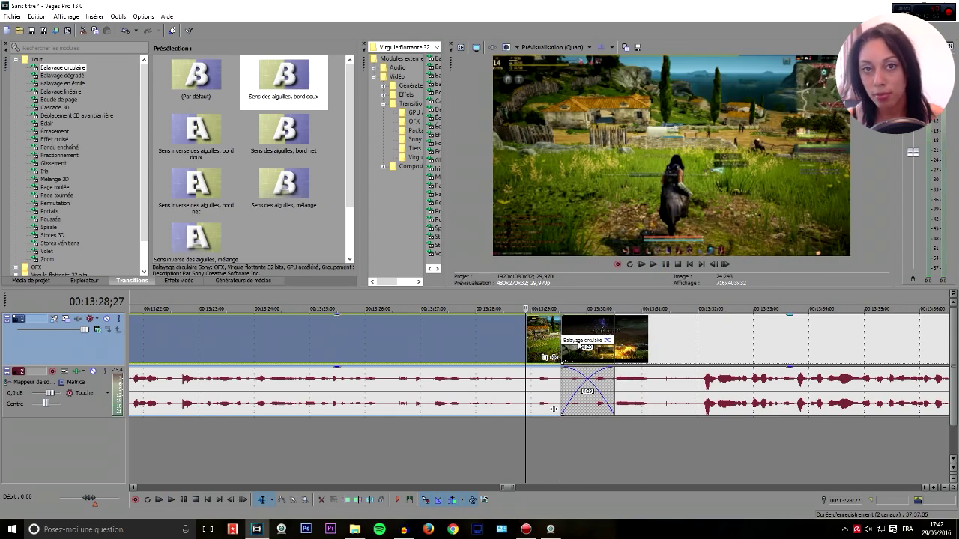
key("space")
key("space")
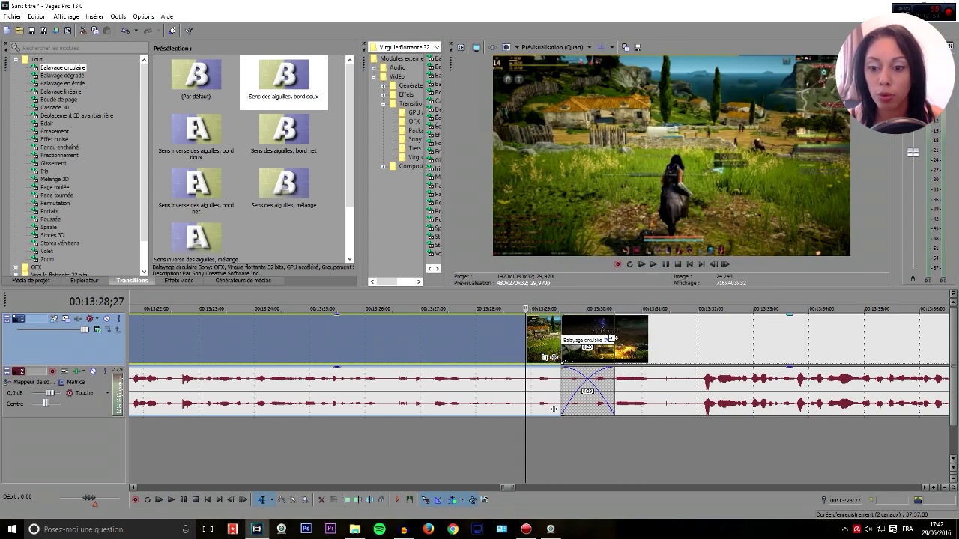
- Open the crossfade's transition settings and remove the Balayage circulaire transition
left_click(607, 343)
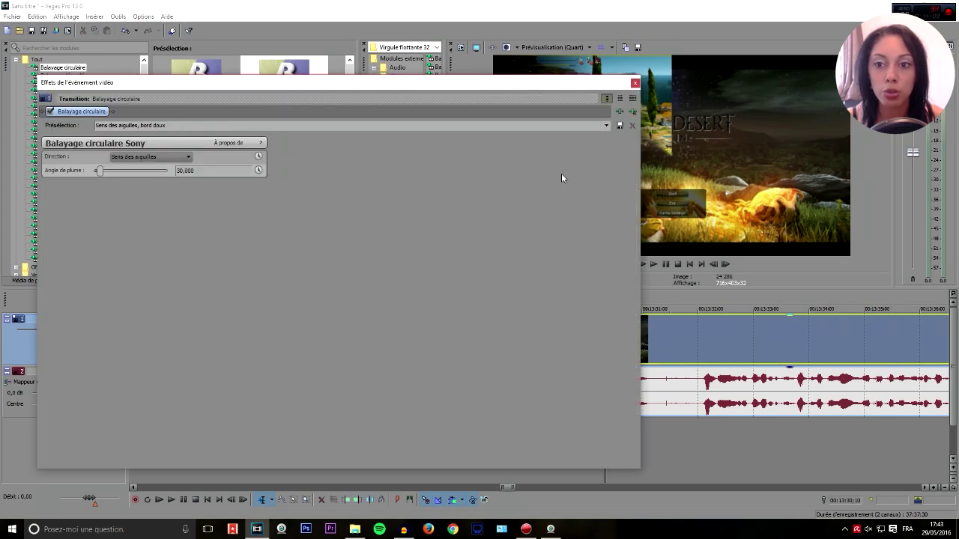
left_click(635, 82)
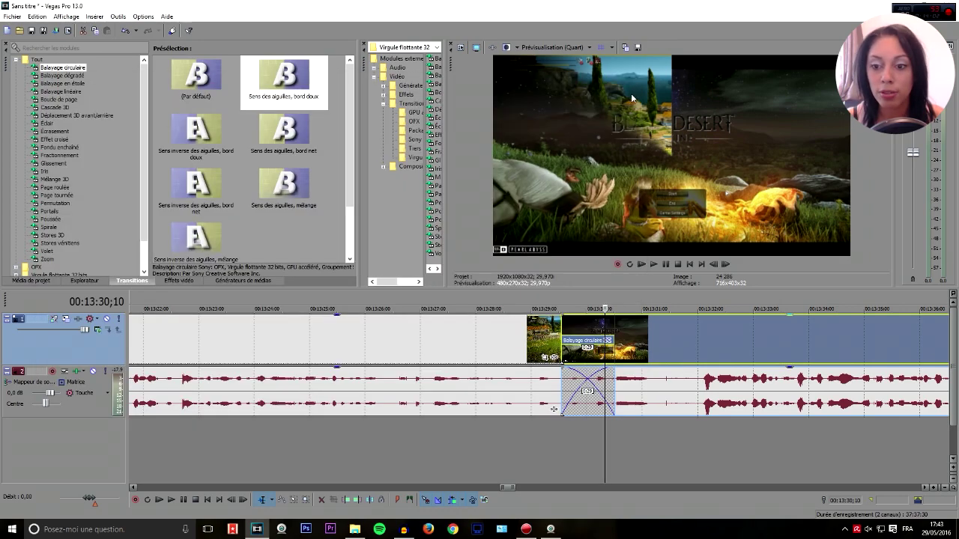
left_click(609, 342)
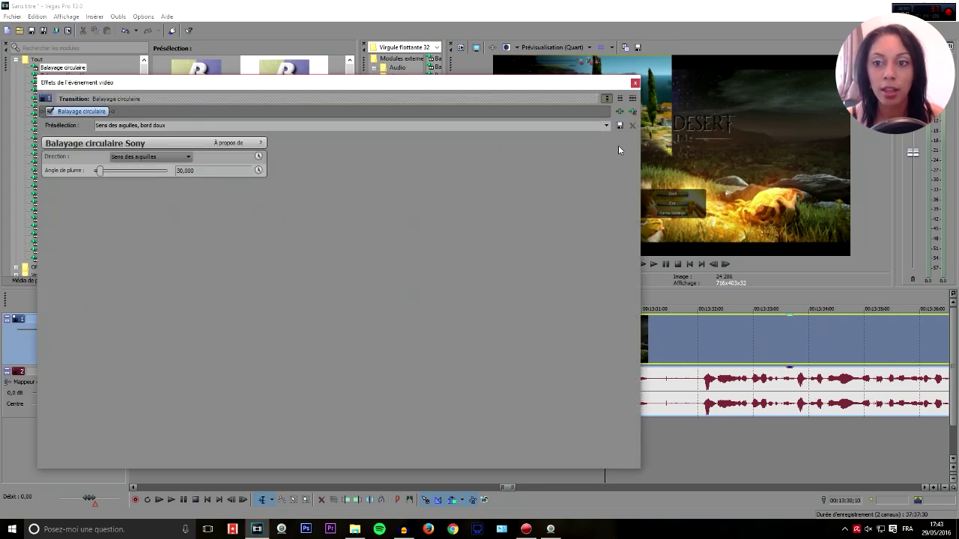
left_click(633, 111)
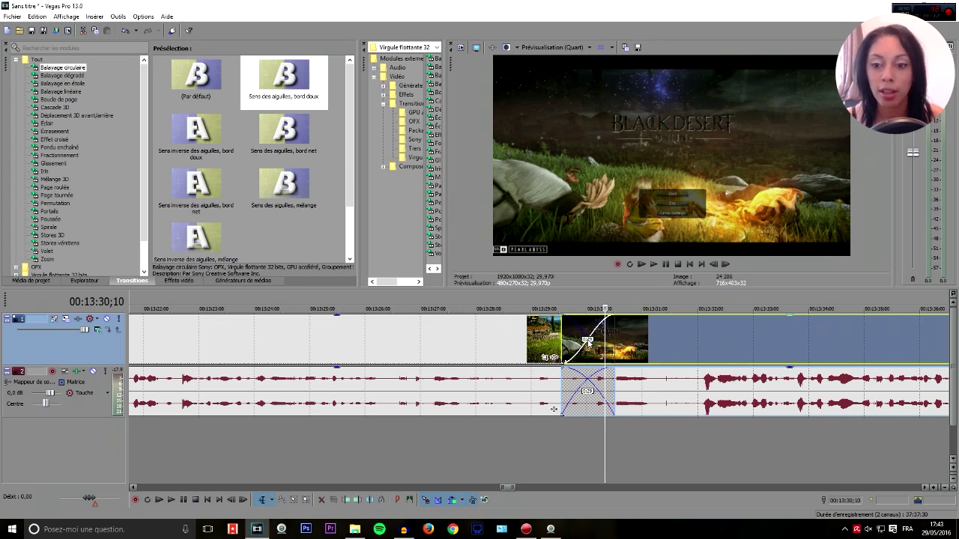
- Apply the Balayage circulaire preset "Sens des aiguilles, mélange" to the crossfade between the two clips
right_click(590, 341)
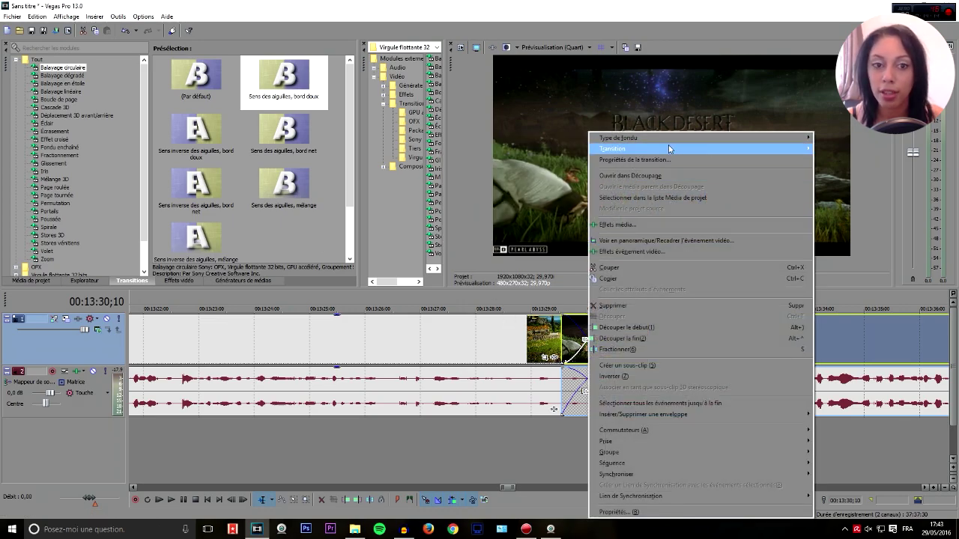
left_click(252, 235)
left_click_drag(204, 193, 240, 214)
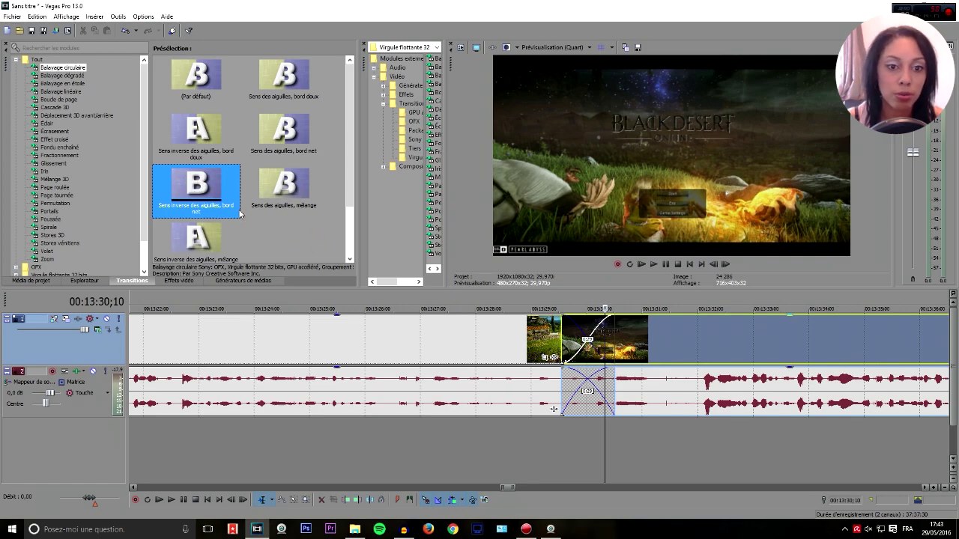
left_click(285, 190)
left_click(587, 344)
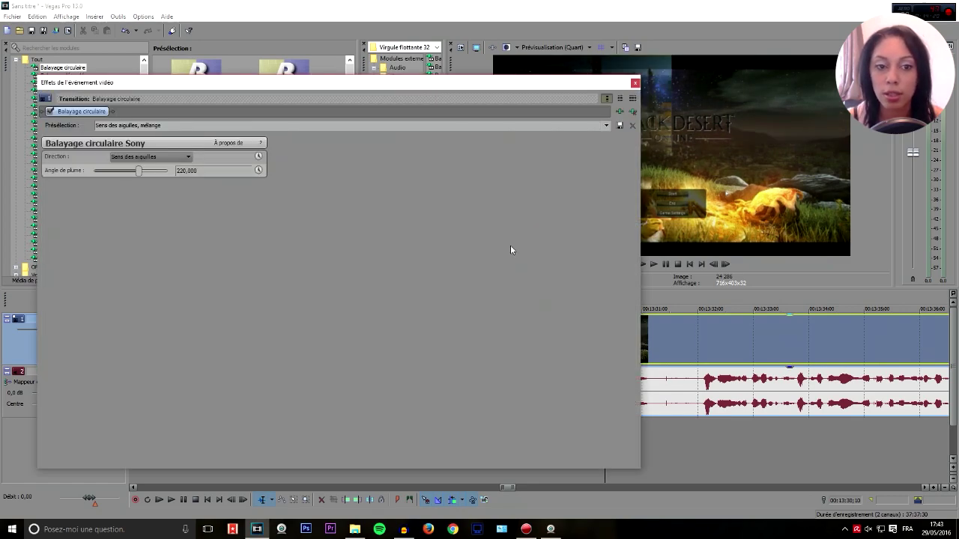
- Close the Balayage circulaire transition settings, play the crossfade from 00:13:29;00 and stop playback
left_click(619, 111)
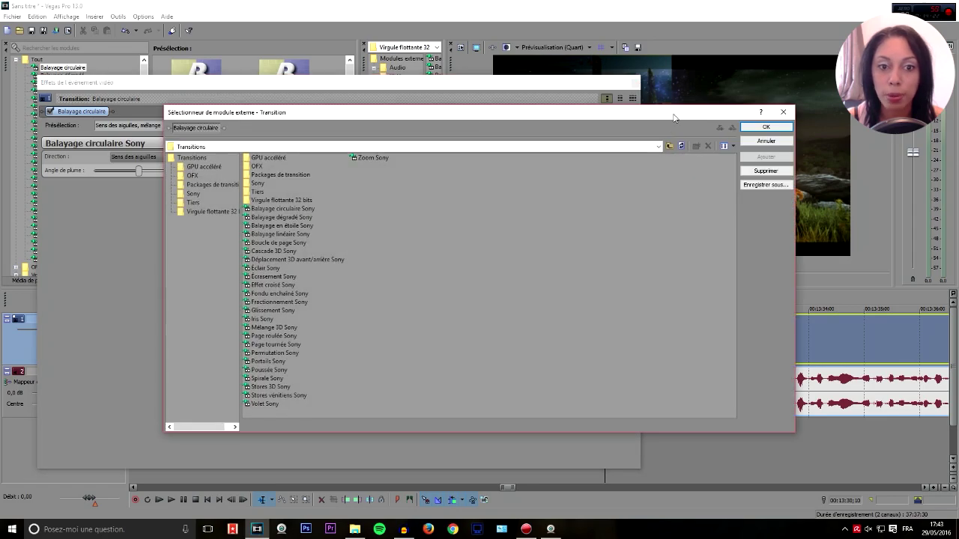
left_click(782, 112)
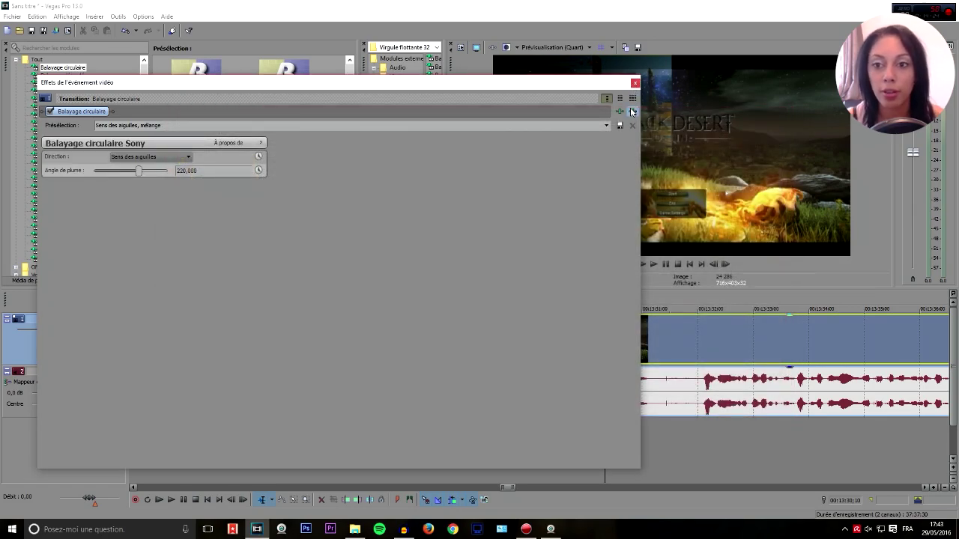
left_click(635, 84)
left_click(531, 338)
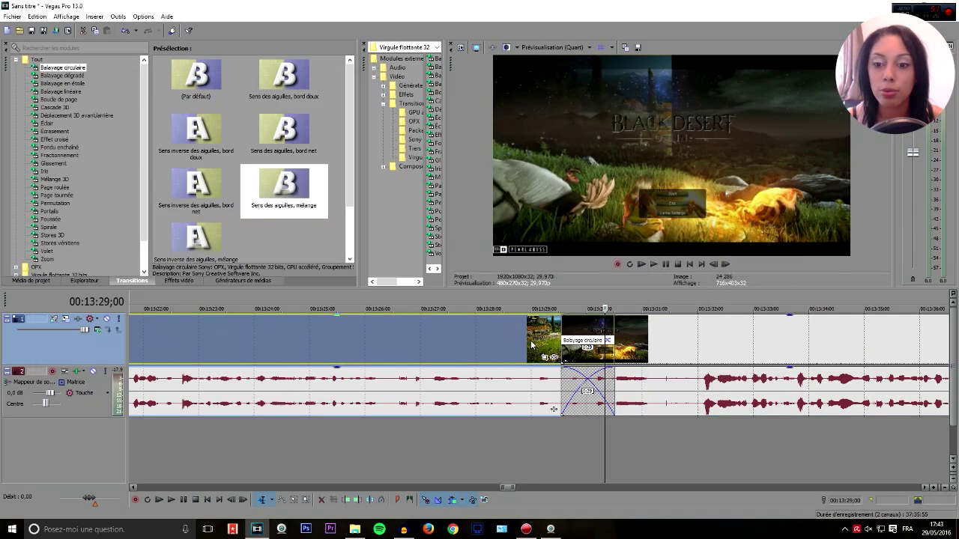
key("space")
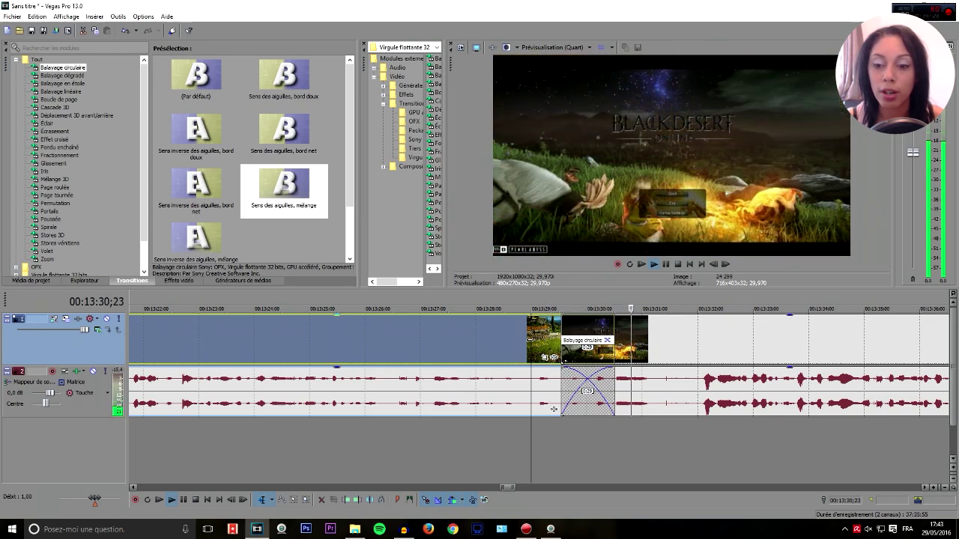
key("space")
- Move the second clip earlier to lengthen the crossfade to about 2:12, and play it from 00:13:27;16
left_click(727, 341)
left_click_drag(727, 337, 649, 338)
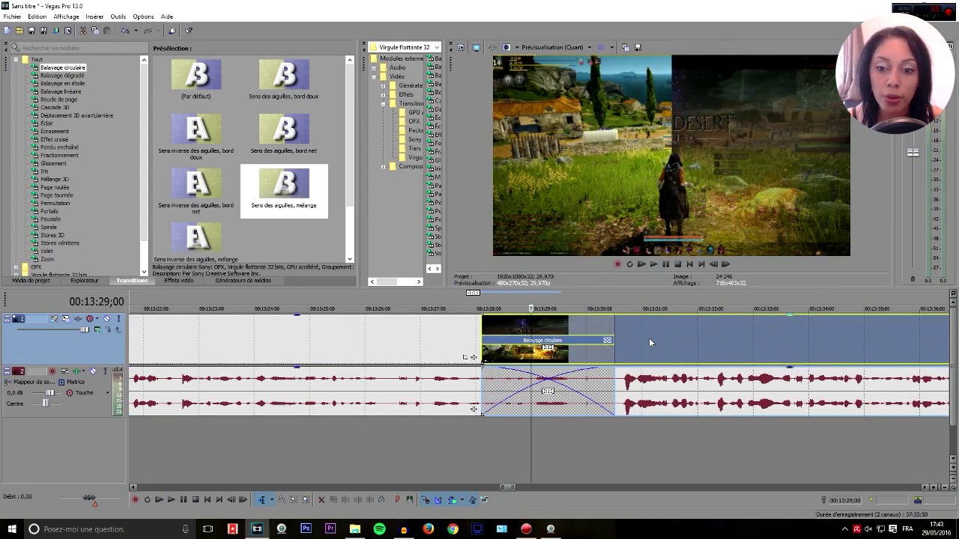
left_click(450, 337)
key("space")
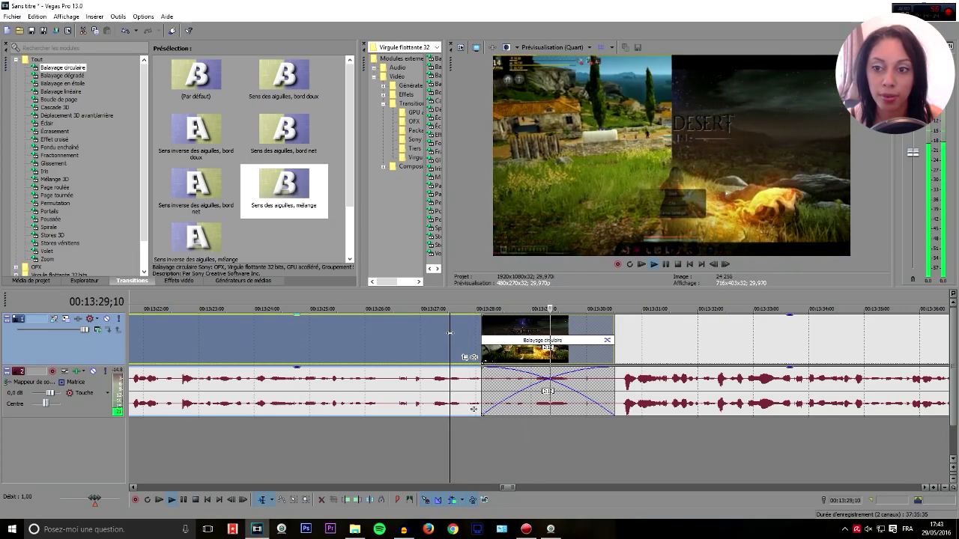
key("space")
- Extend the crossfade further to about 4:23 by moving the second clip earlier, and play it from 00:13:25;12
left_click_drag(661, 336, 530, 333)
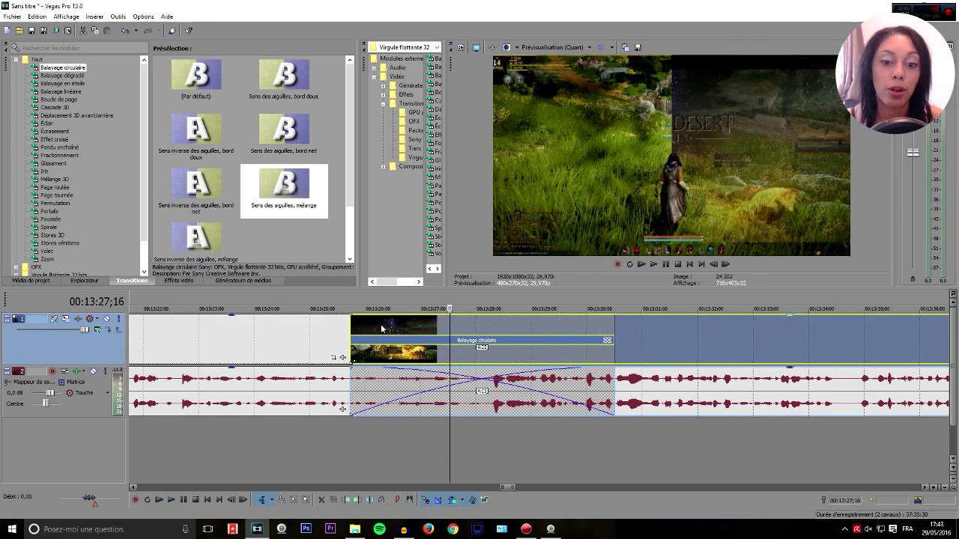
left_click(331, 326)
key("space")
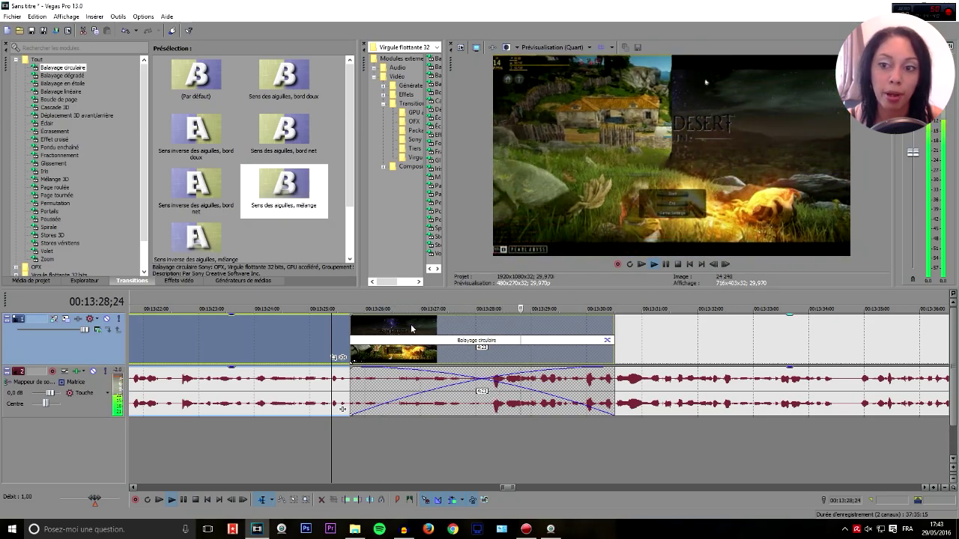
key("space")
- Shorten the crossfade to about 1:09 and replace its transition with the Balayage en étoile preset "Étoile"
mouse_move(449, 340)
left_mouse_down()
mouse_move(753, 329)
mouse_move(674, 336)
mouse_move(728, 339)
left_mouse_up()
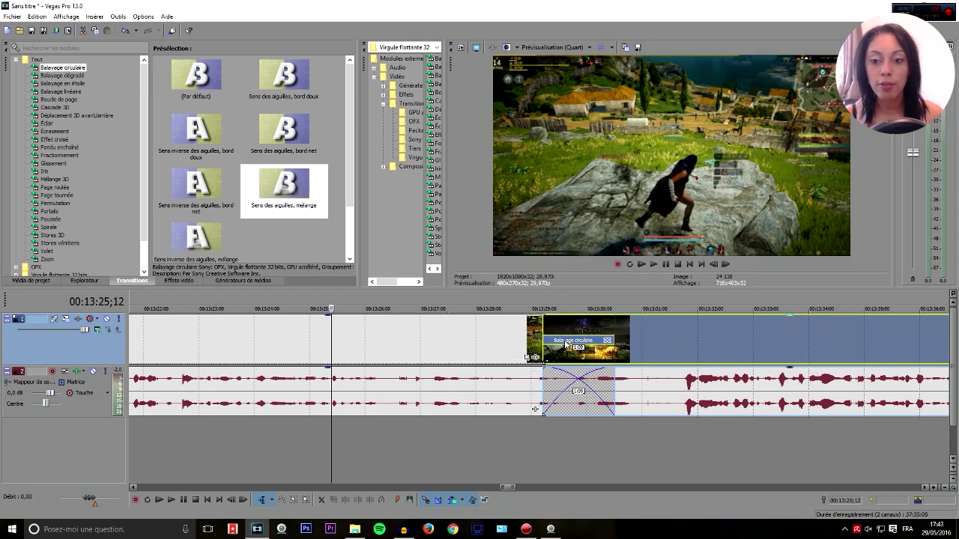
left_click(60, 76)
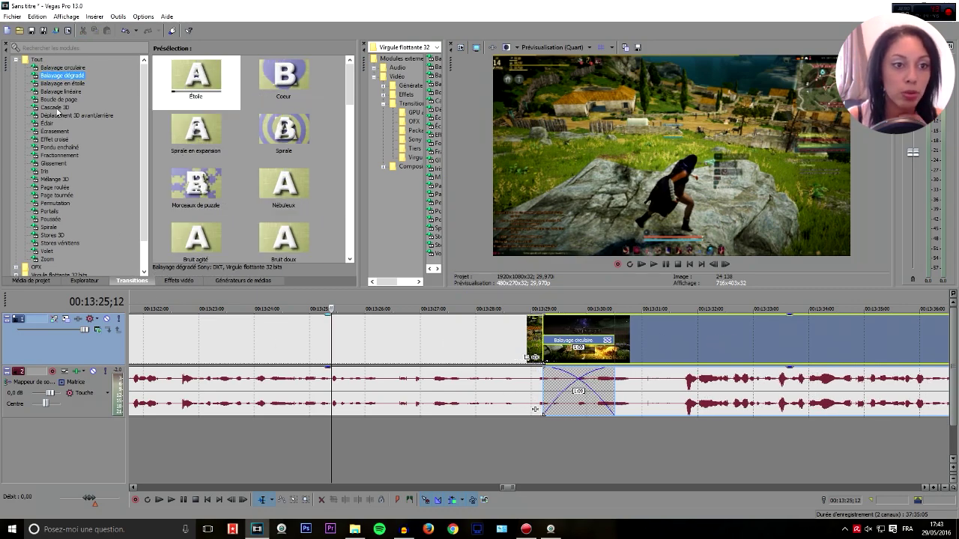
left_click(59, 100)
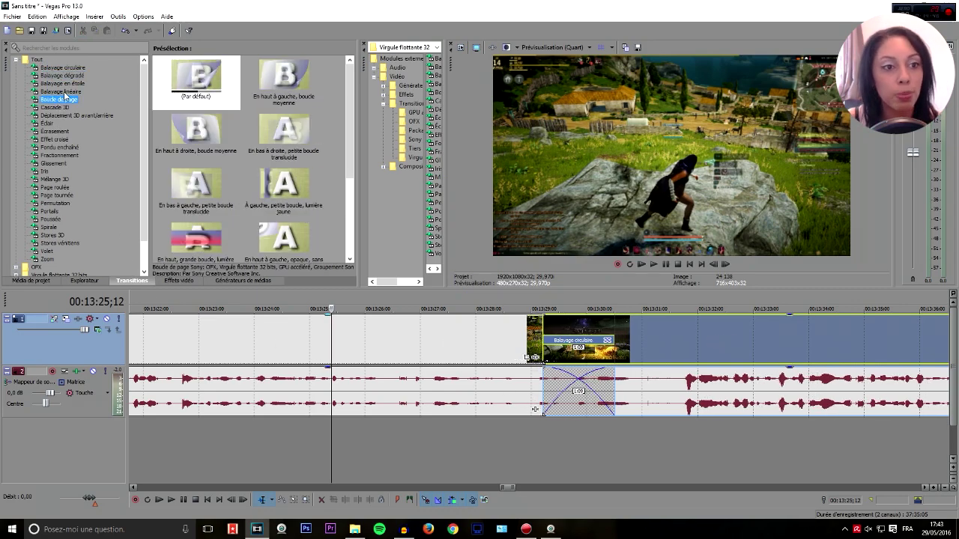
left_click(61, 92)
left_click(64, 84)
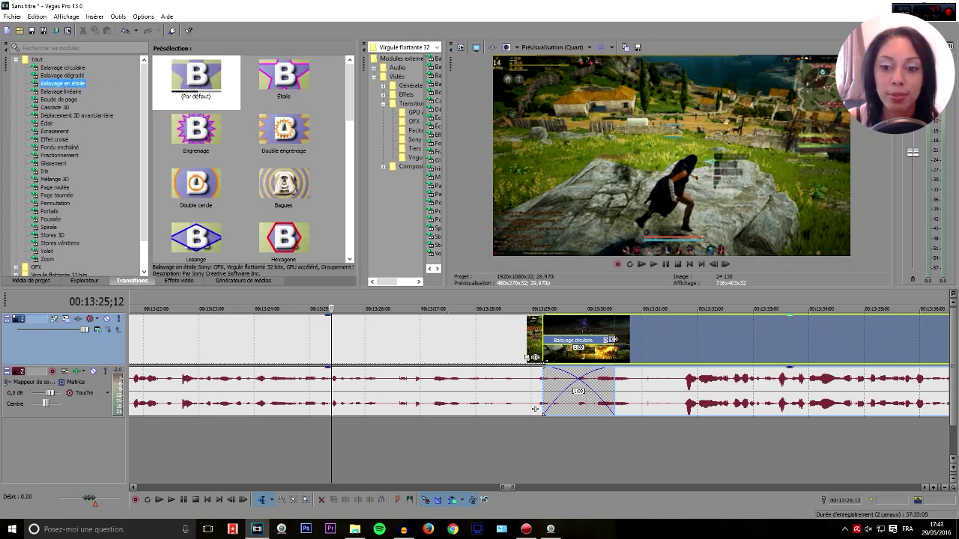
left_click(608, 340)
left_click(636, 83)
left_click_drag(284, 75, 579, 342)
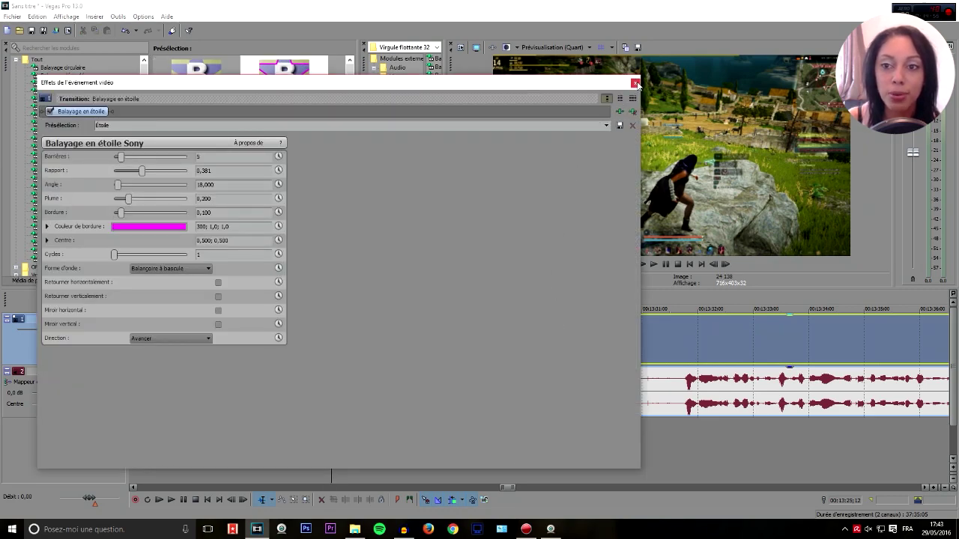
left_click(635, 84)
- Play the star wipe from 00:13:29;00, stop playback and remove the Balayage en étoile transition from the crossfade
left_click(532, 409)
key("space")
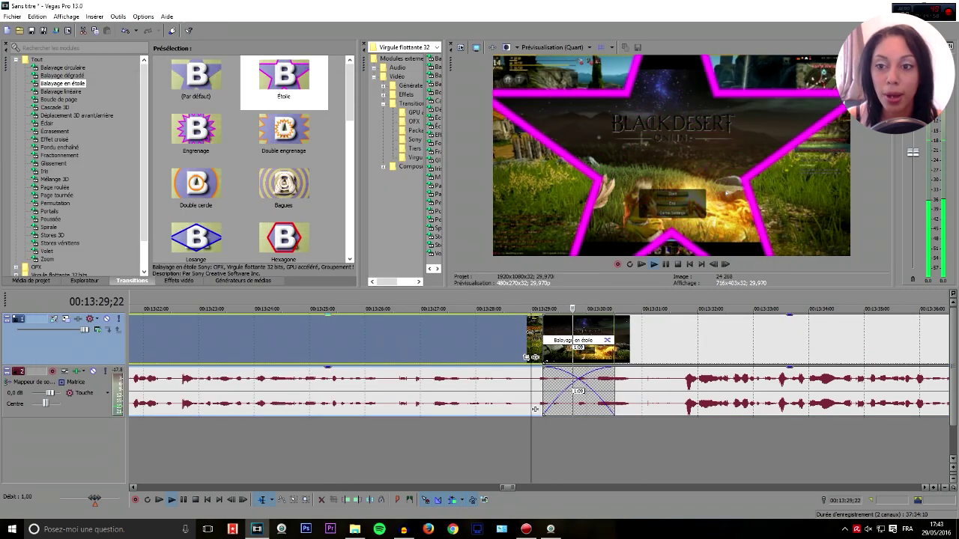
key("space")
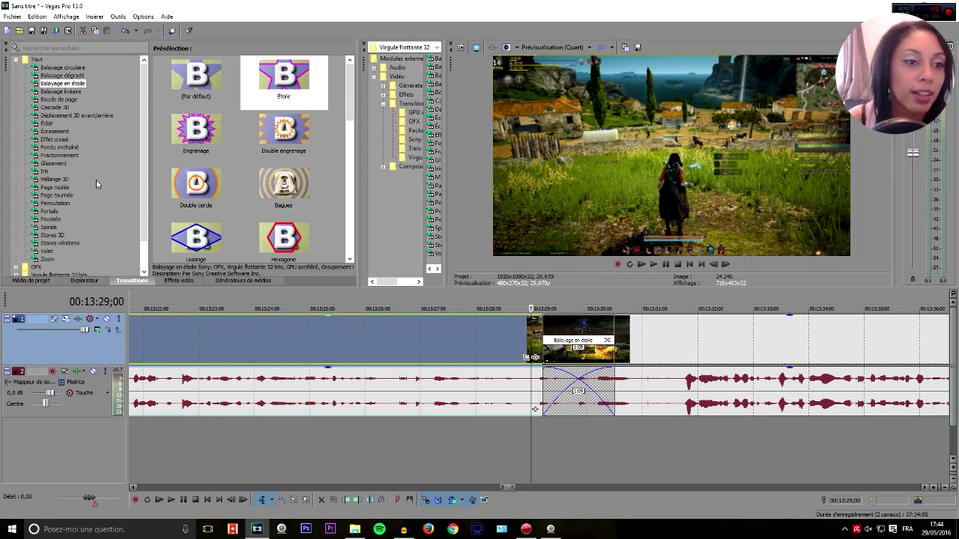
left_click(610, 342)
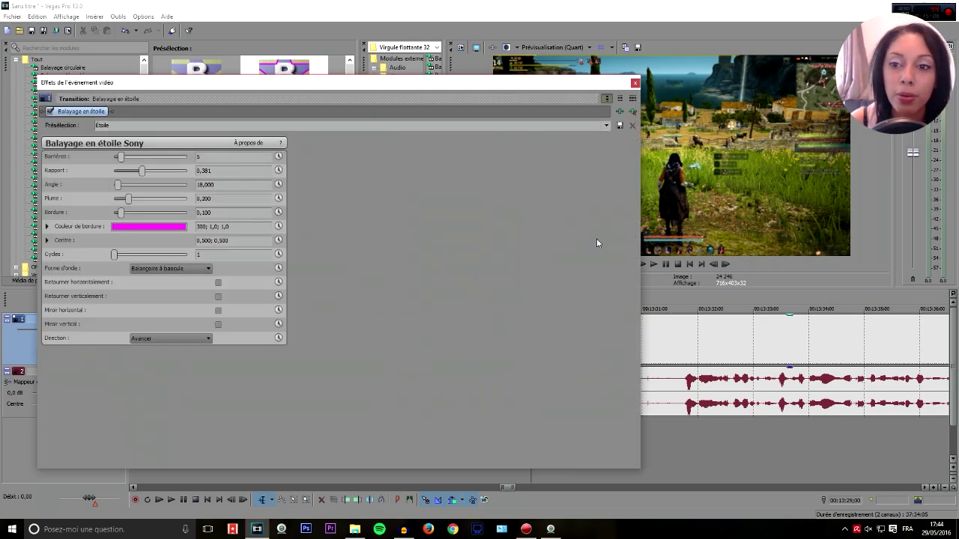
left_click(631, 112)
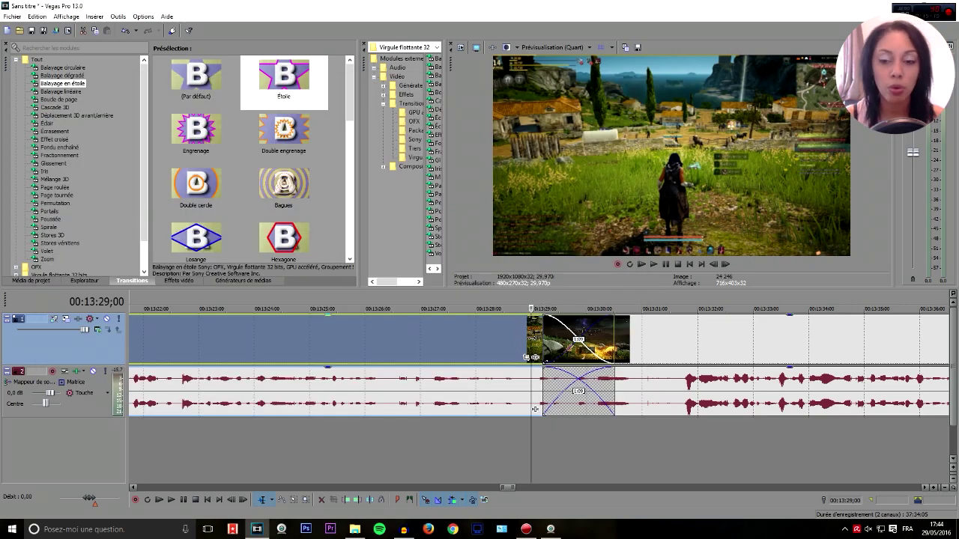
- Add a short video fade-out at the end of the last clip on the timeline
scroll(539, 333, "down", 10)
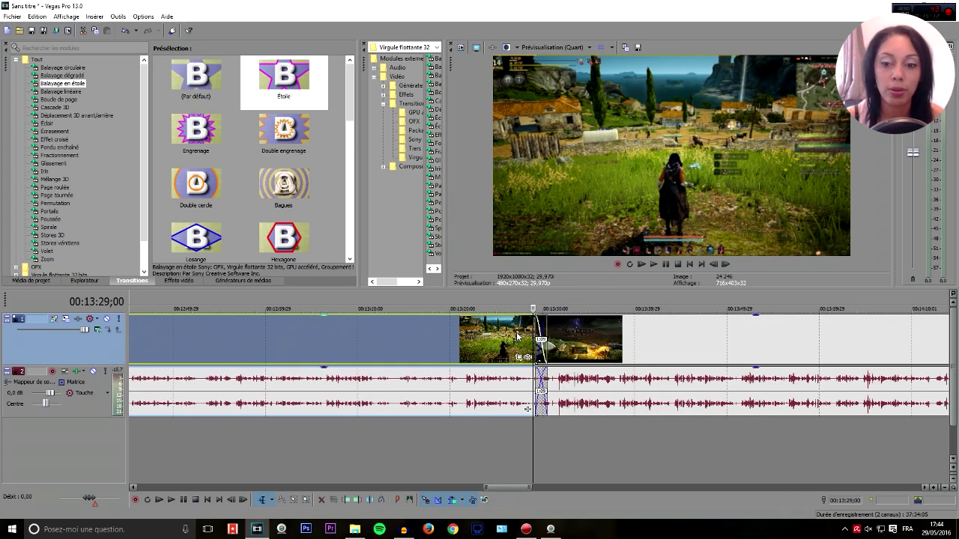
left_click(921, 407)
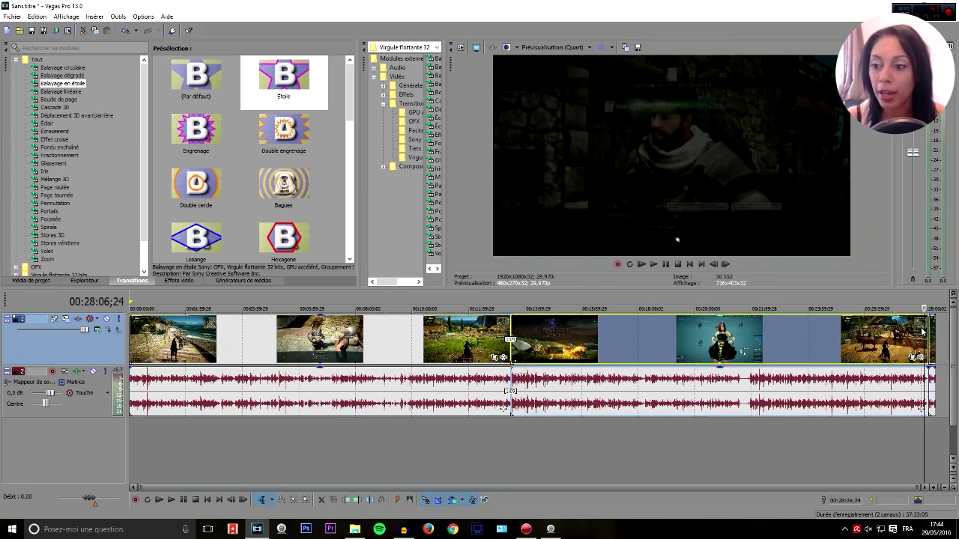
scroll(707, 374, "up", 8)
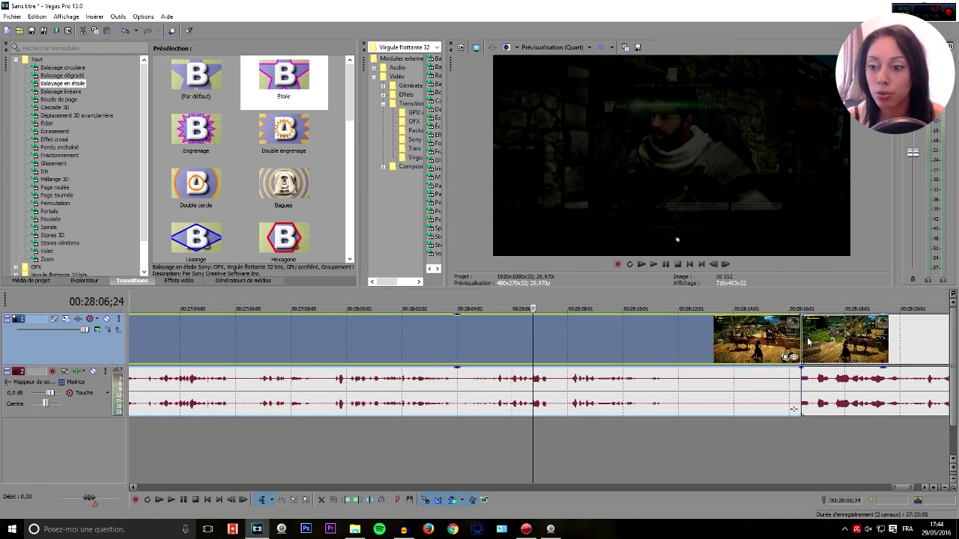
scroll(822, 333, "down", 3)
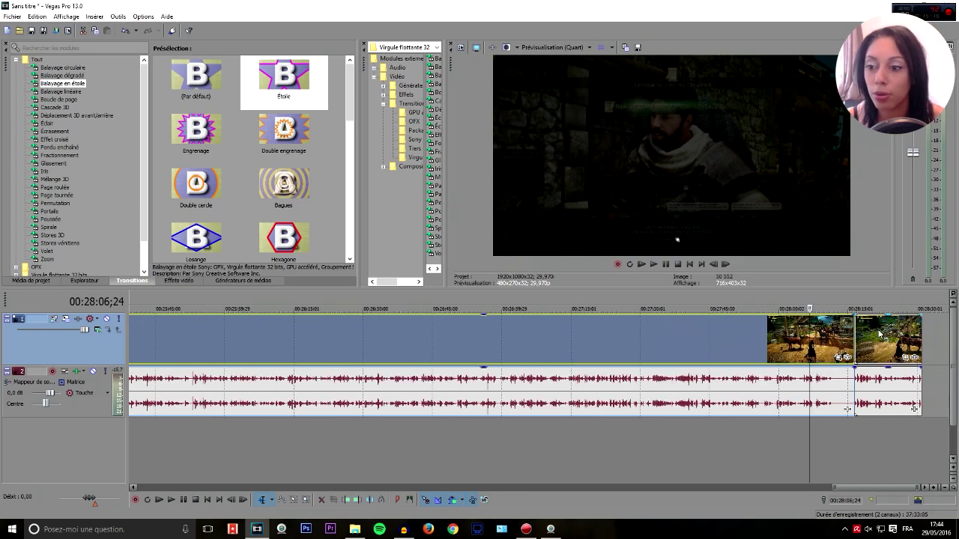
left_click(917, 322)
scroll(916, 322, "up", 8)
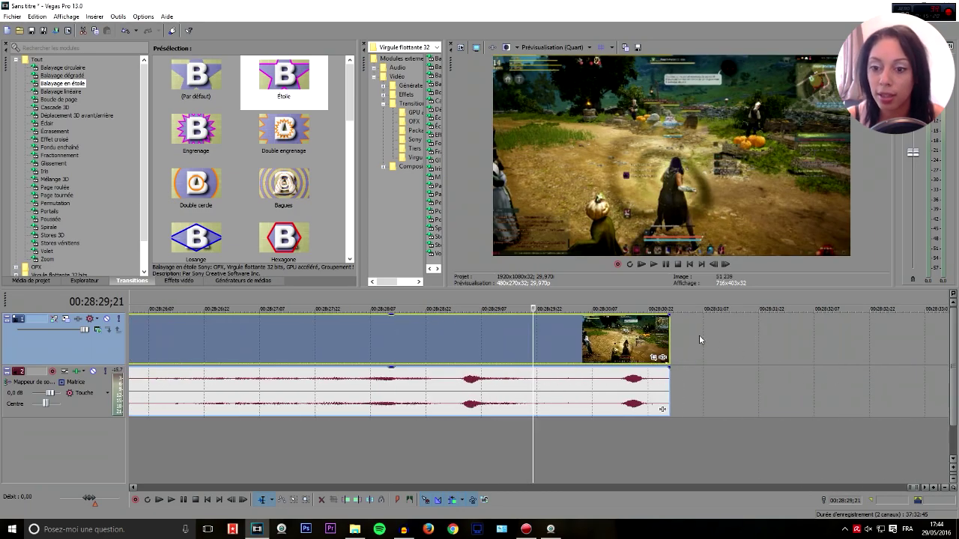
left_click_drag(671, 315, 646, 318)
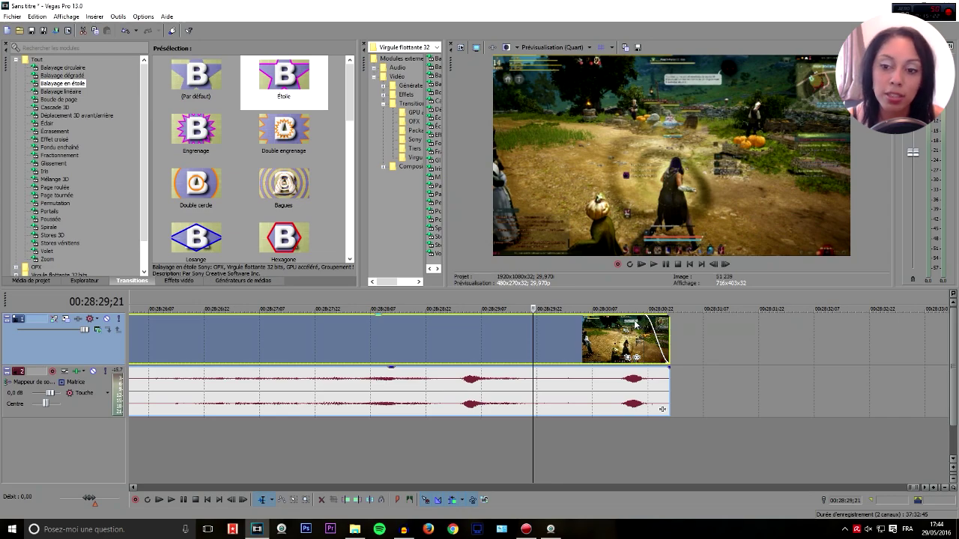
- Play the last clip's ending from 00:28:30;01 and lengthen its video fade-out
left_click(634, 324)
key("space")
left_click(570, 324)
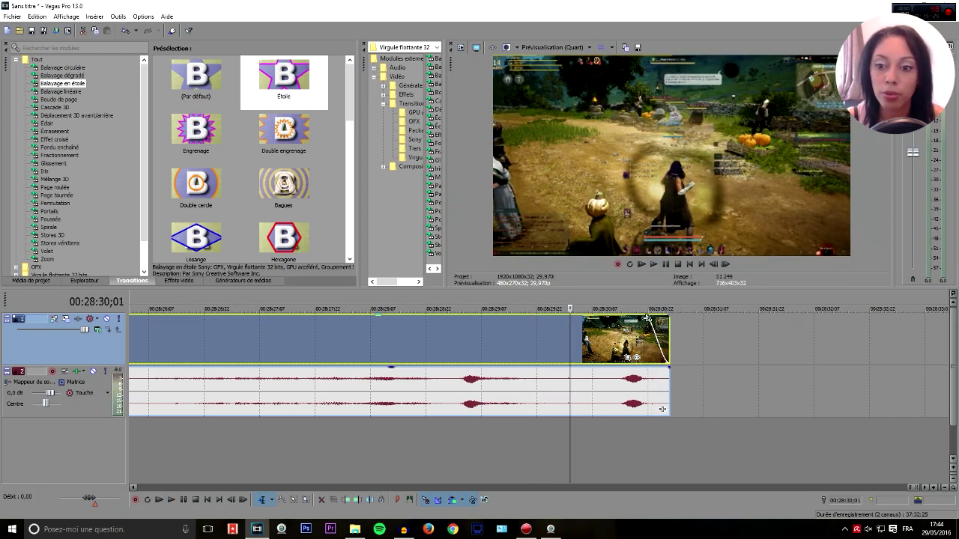
key("space")
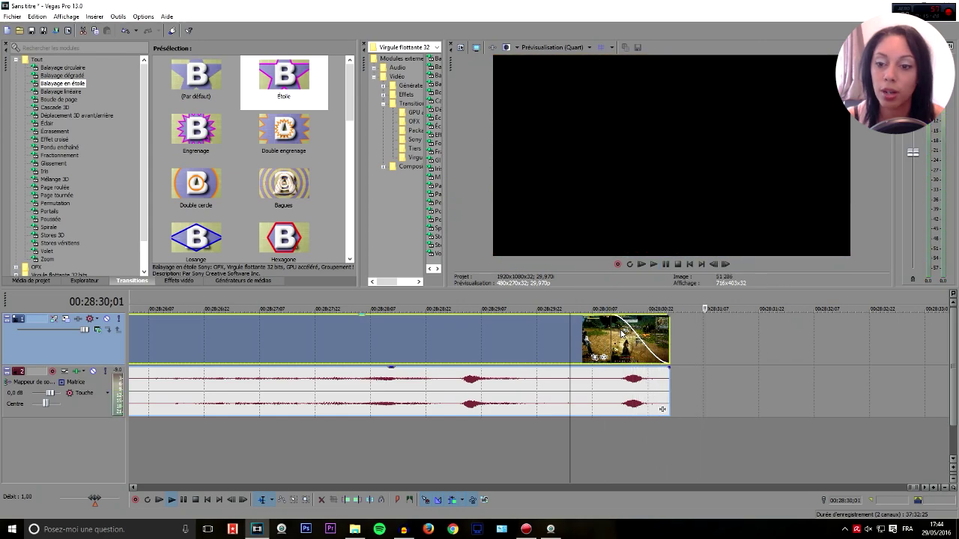
- Show the video effects list and examine the effect plug-ins available for video track 1, without adding any
scroll(622, 334, "down", 10)
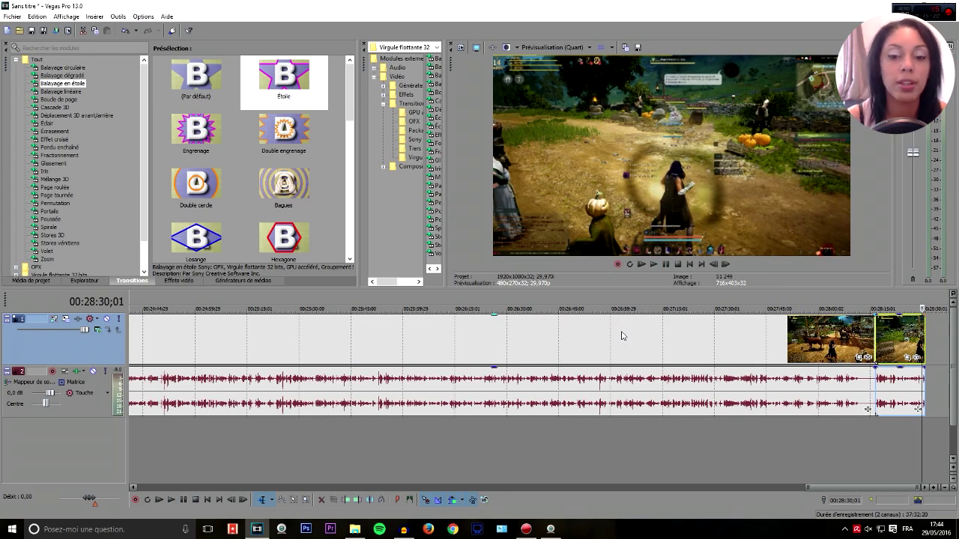
scroll(621, 335, "down", 6)
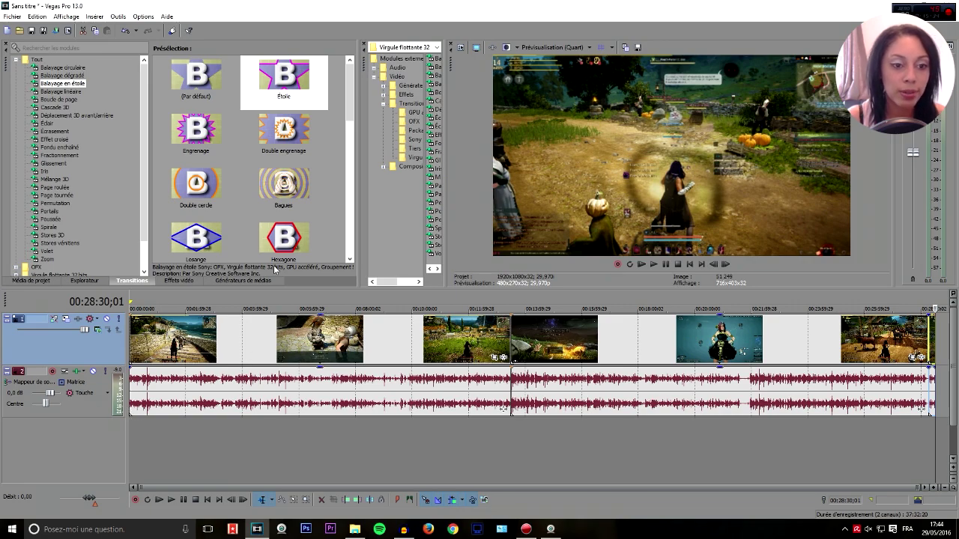
left_click(176, 281)
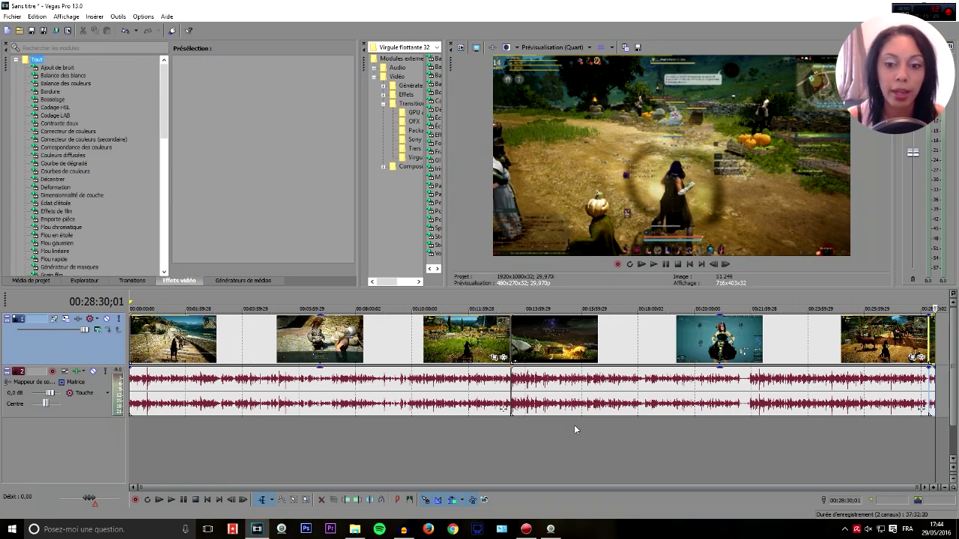
left_click(277, 341)
right_click(276, 327)
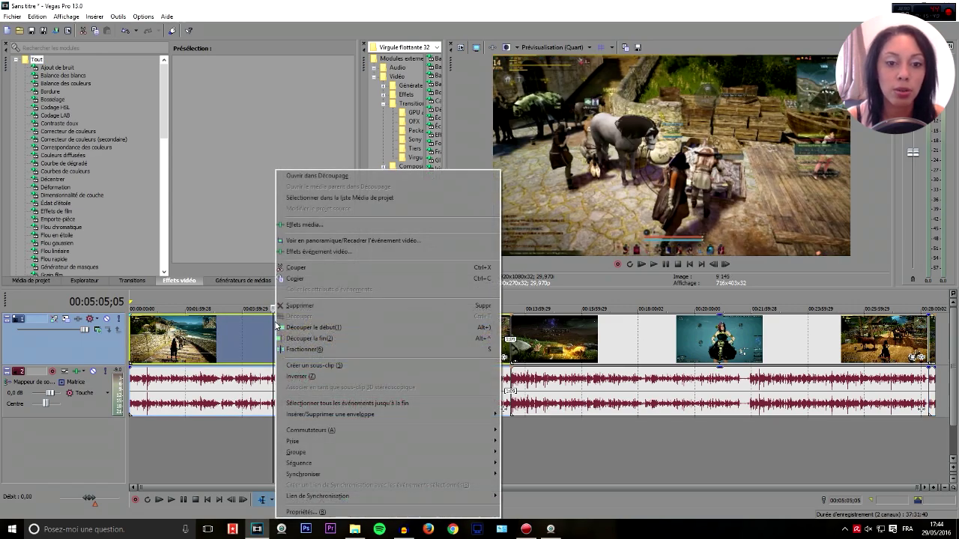
left_click(84, 342)
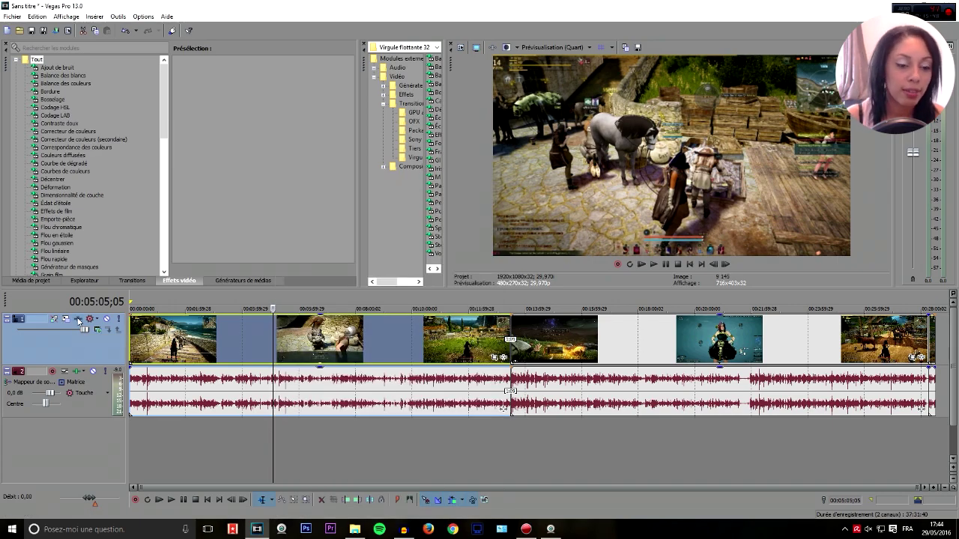
left_click(79, 320)
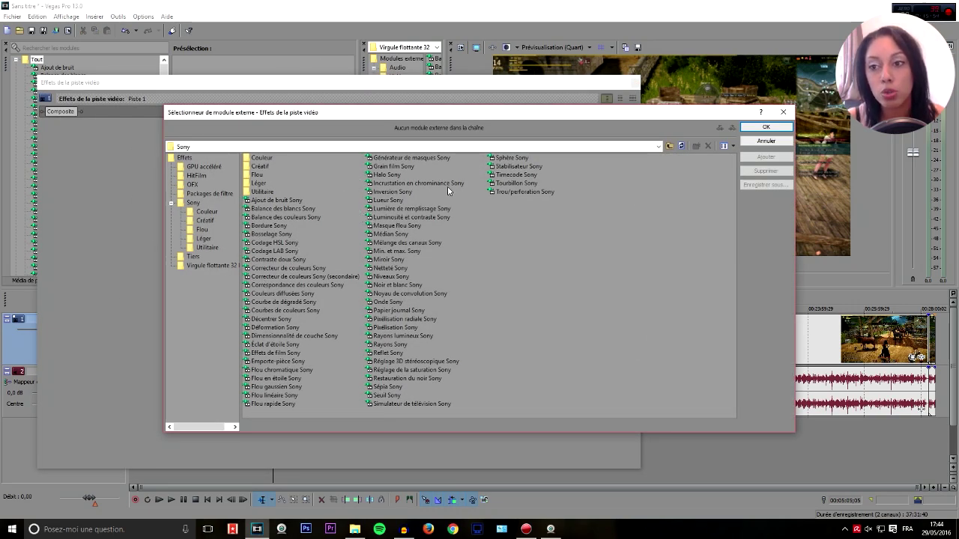
left_click(766, 141)
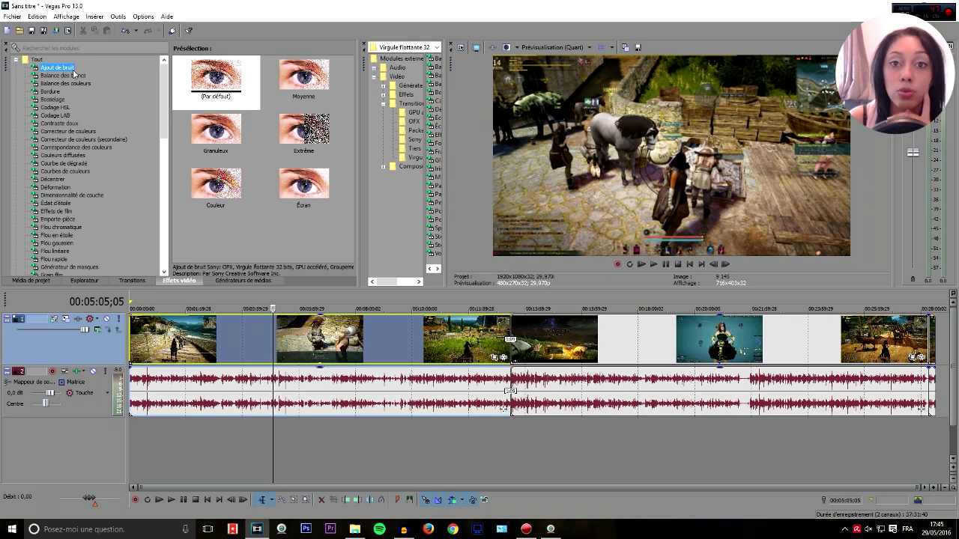
- Browse the video effects and apply the Éclat d'étoile preset "Simple 4 points" to the first video clip
left_click(69, 75)
left_click(67, 83)
left_click(52, 109)
left_click(46, 156)
left_click(56, 124)
left_click(54, 132)
left_click(56, 204)
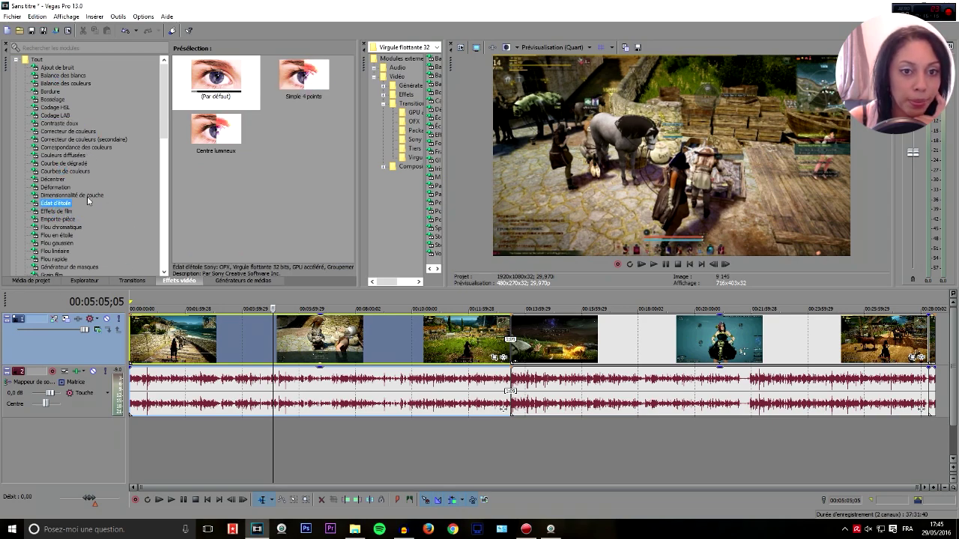
left_click_drag(292, 82, 305, 138)
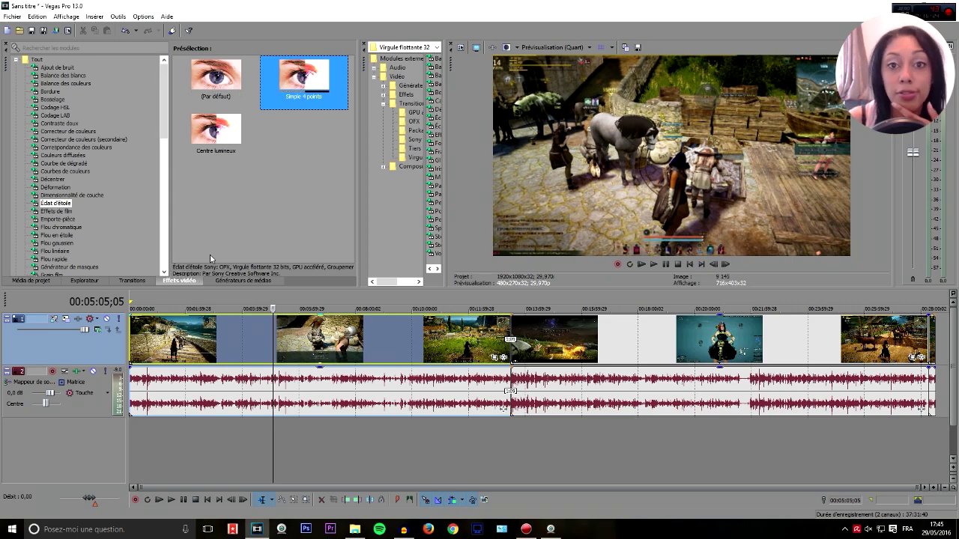
left_click_drag(289, 91, 317, 339)
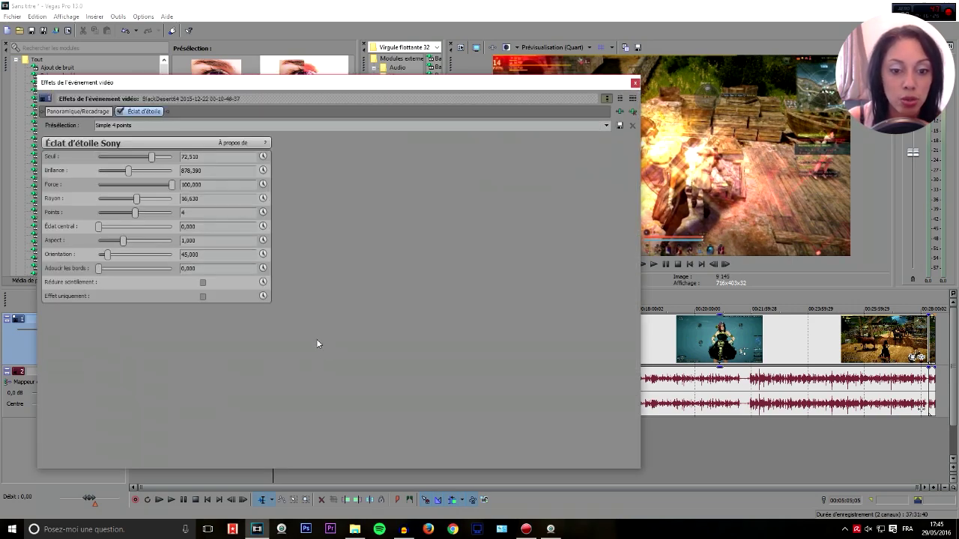
- Close the clip's effect settings and play the first video clip from 00:04:38;19 to preview the effect
left_click(634, 83)
left_click(260, 330)
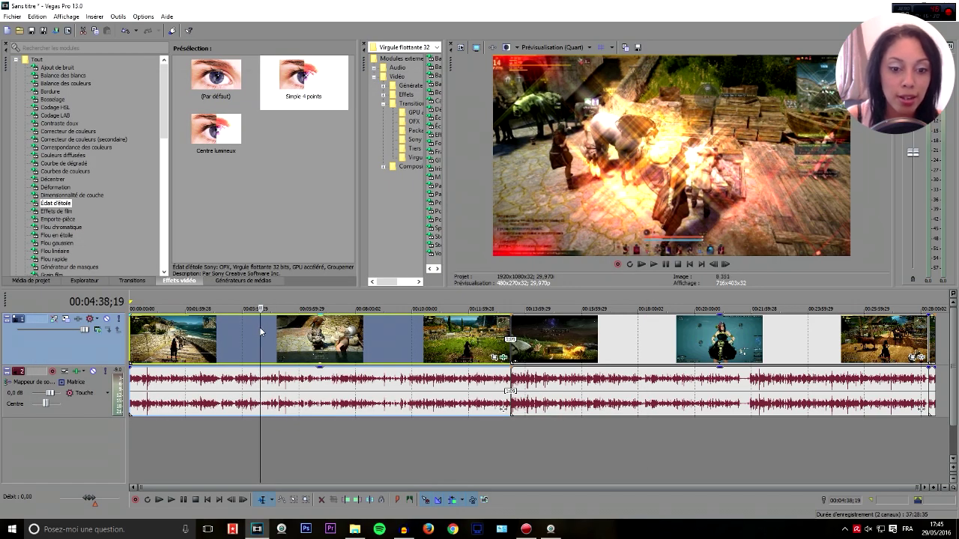
key("space")
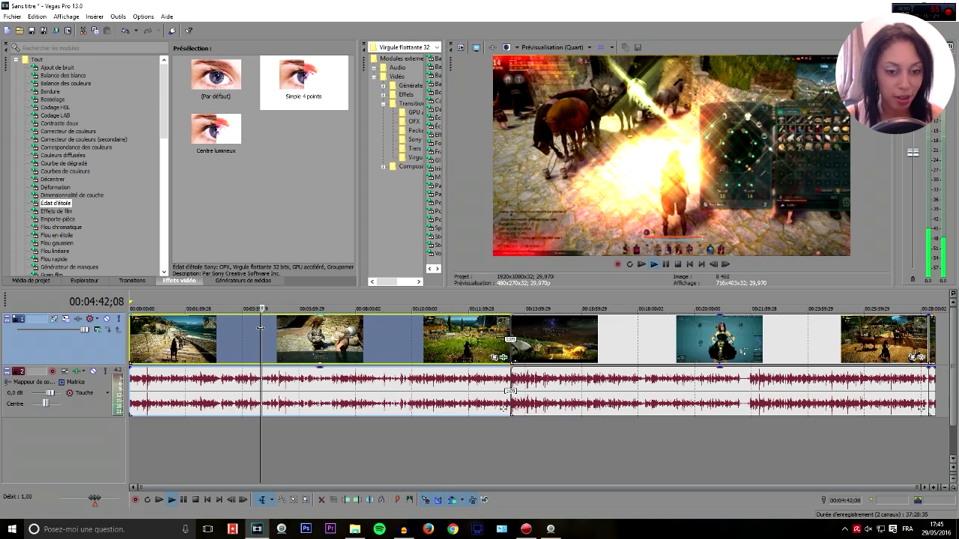
key("space")
- Apply the Éclat d'étoile preset "Simple 4 points" to the whole video track 1 and preview it at 00:18:08;05
left_click_drag(296, 86, 78, 352)
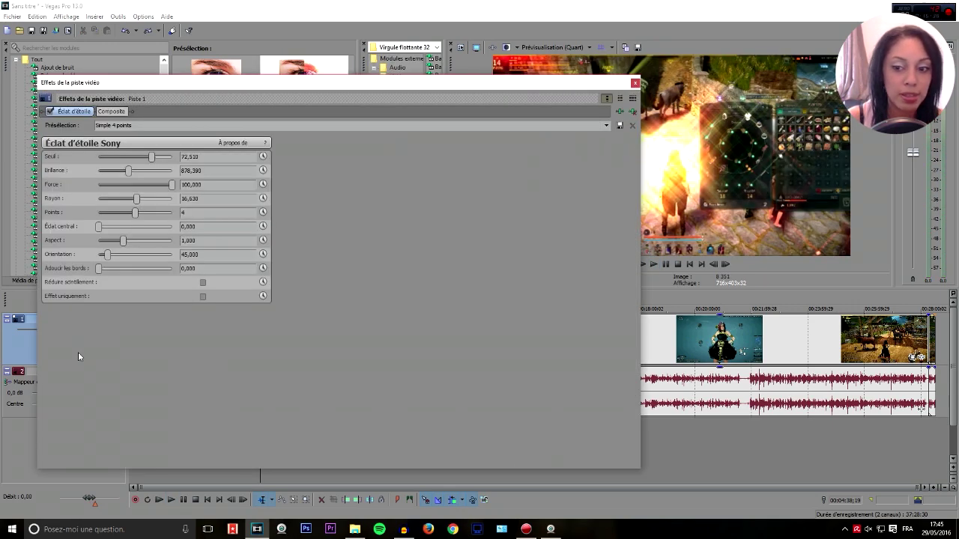
left_click(636, 84)
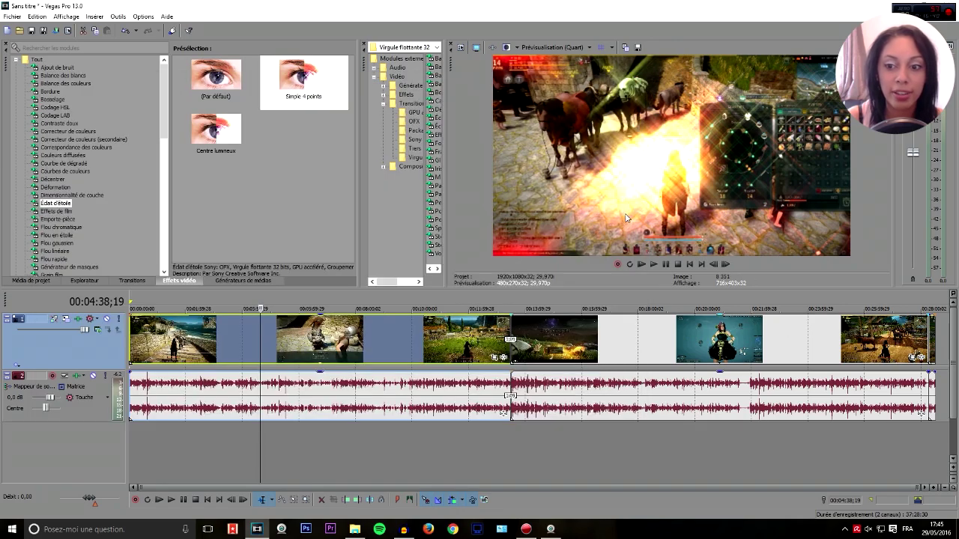
left_click(642, 339)
key("space")
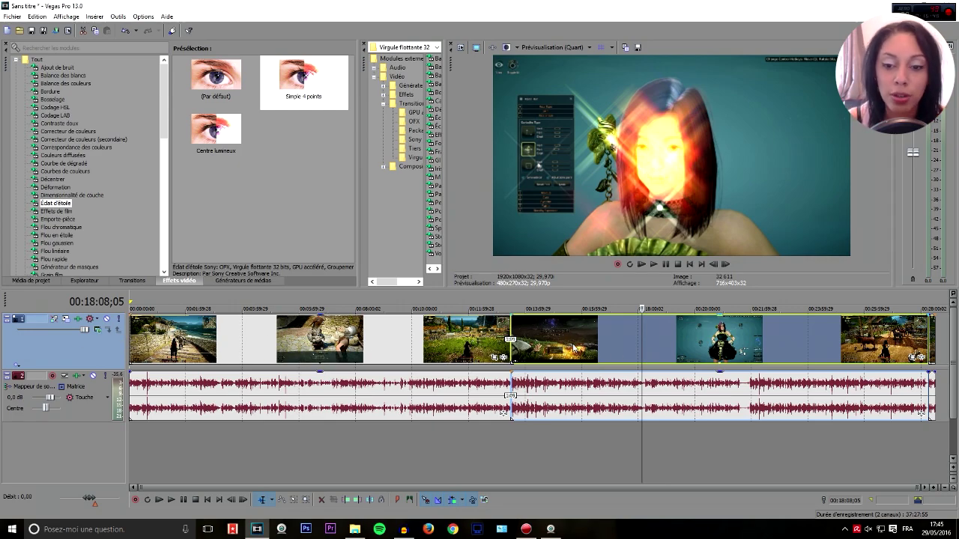
- Move the second clip, with its audio, onto new separate tracks below the existing video and audio tracks
left_click(574, 349)
left_click_drag(571, 410, 549, 451)
- Play across the junction between the first clip and the moved clip to compare the image with and without the track effect
left_click(470, 405)
key("space")
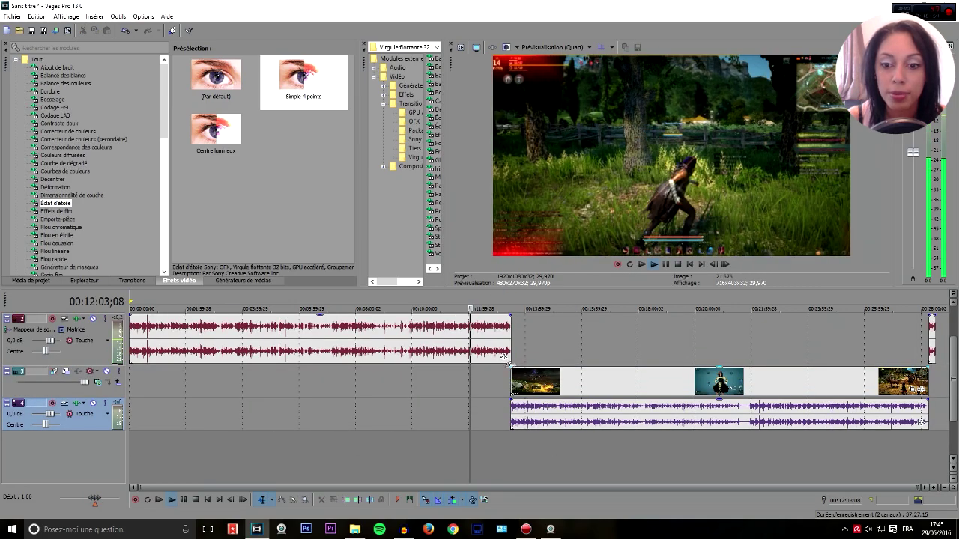
left_click(507, 347)
scroll(509, 346, "up", 2)
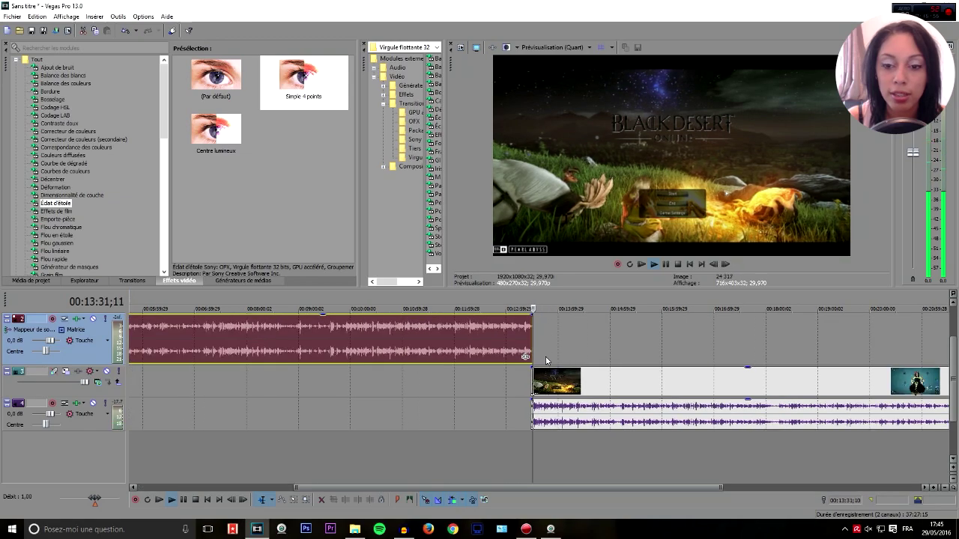
left_click(530, 346)
key("space")
scroll(578, 354, "up", 2)
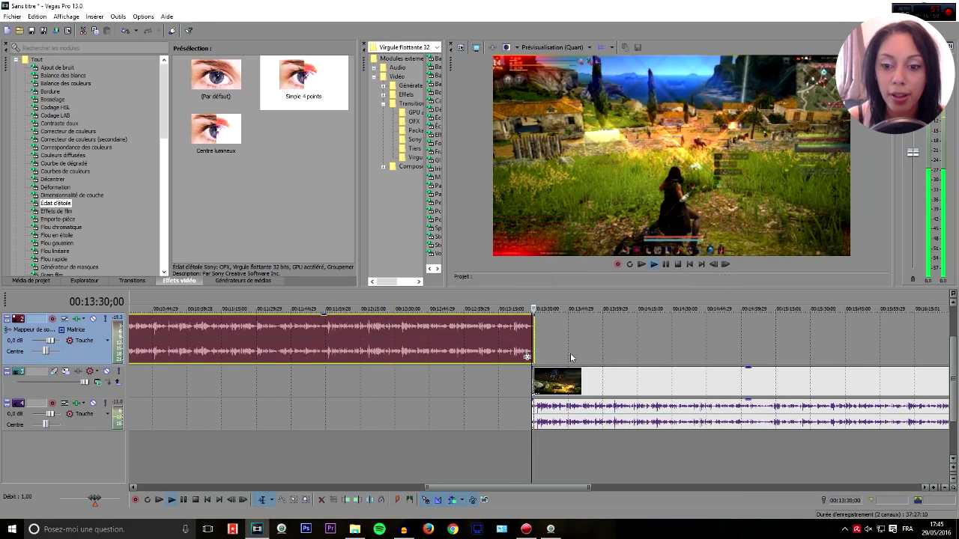
key("space")
- Move the clip on video track 3, with its audio, back to the start of the timeline beneath the first clip
scroll(578, 355, "down", 4)
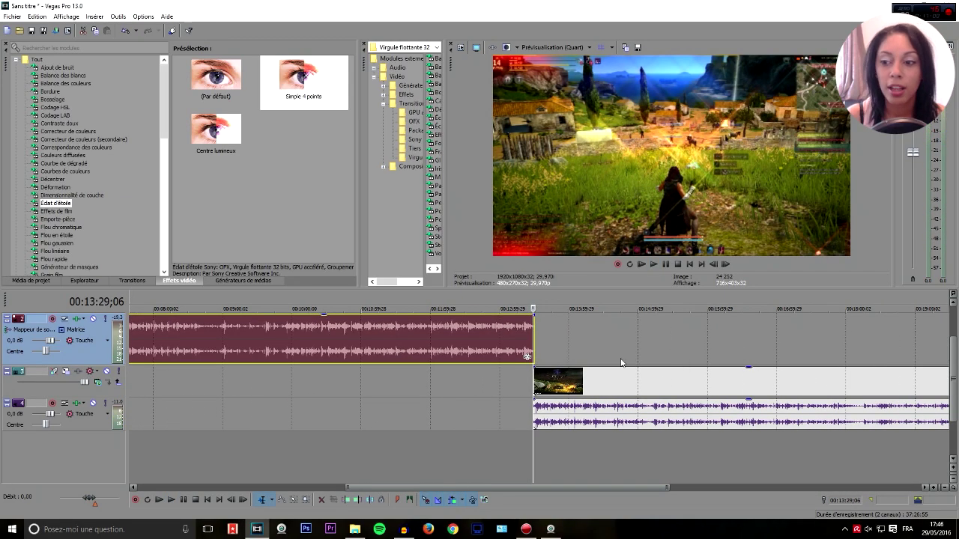
scroll(955, 365, "up", 2)
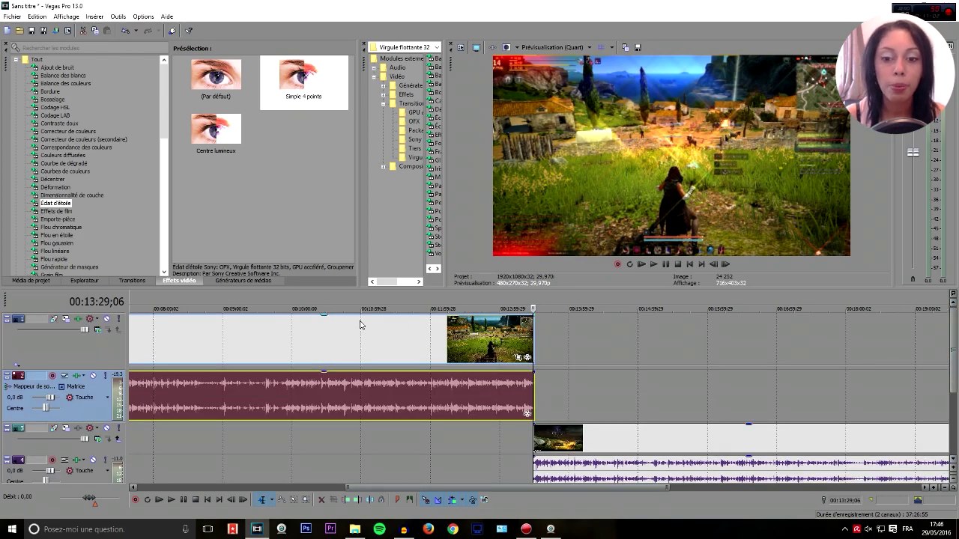
left_click(583, 438)
left_click_drag(583, 438, 172, 430)
scroll(171, 427, "down", 2)
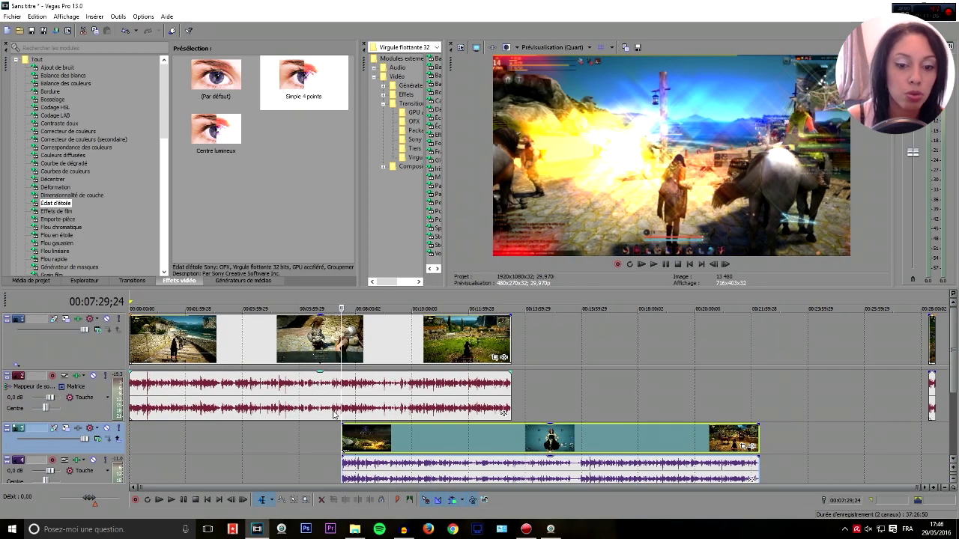
left_click_drag(359, 432, 147, 428)
- Remove the Éclat d'étoile effect from video track 1
left_click(153, 341)
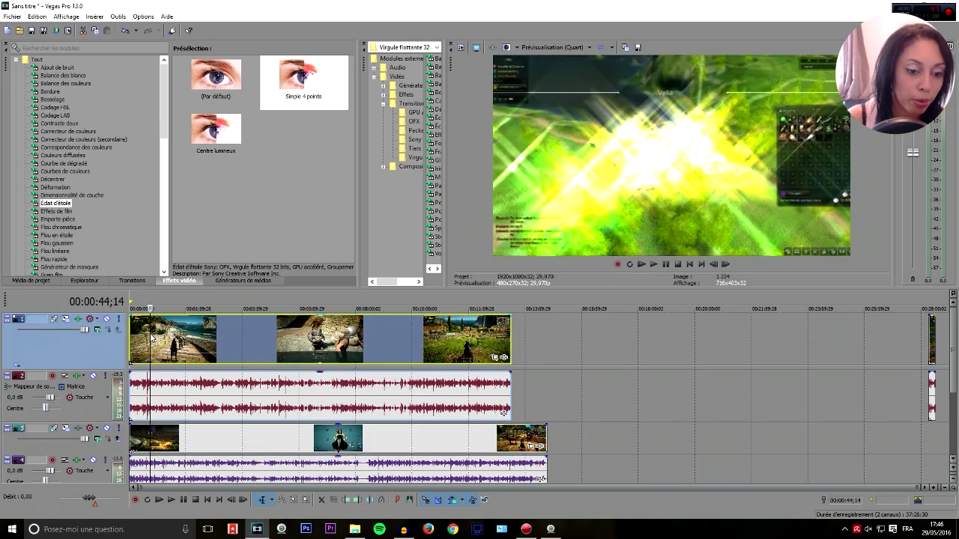
scroll(218, 365, "up", 2)
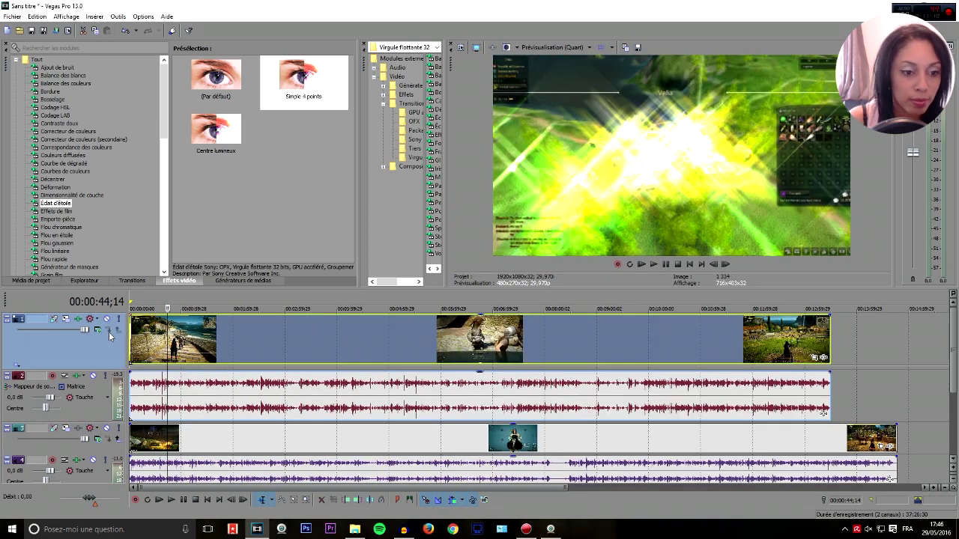
left_click(77, 320)
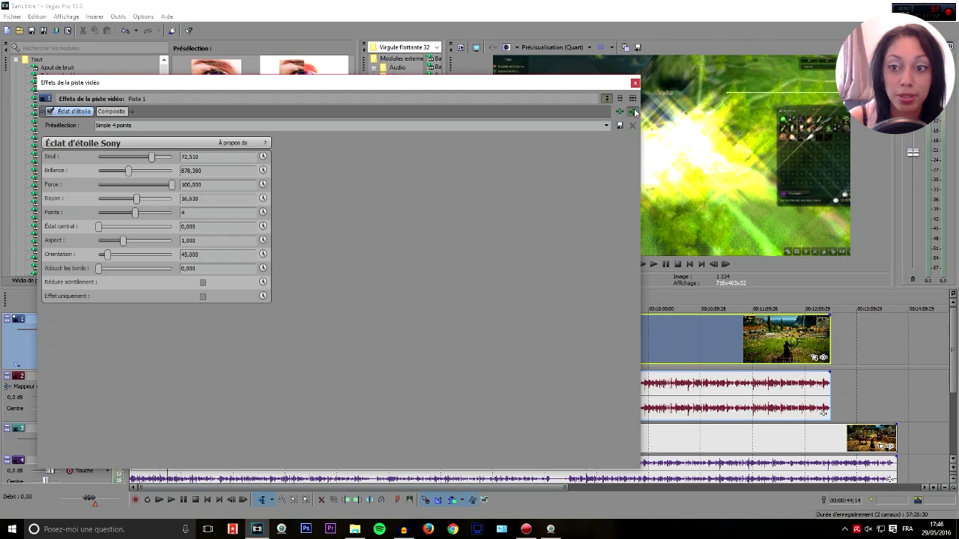
left_click(634, 112)
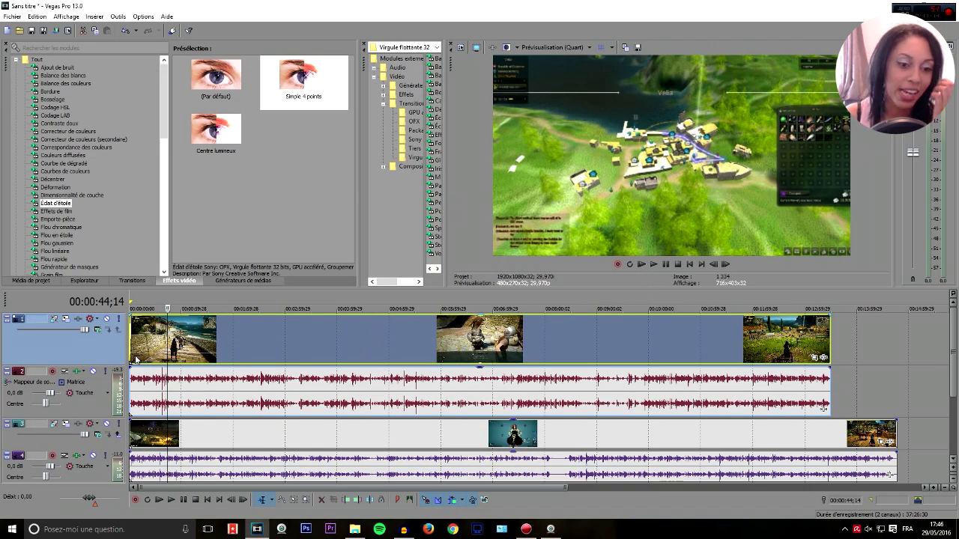
- Lower the first clip's opacity to 0 % to reveal the track underneath, and restore it to full opacity
scroll(136, 361, "up", 6)
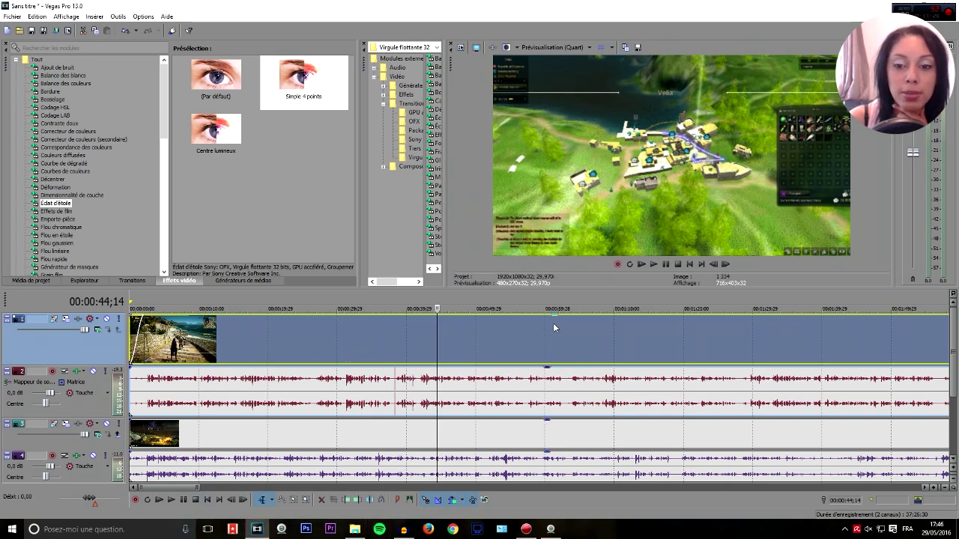
left_click_drag(553, 315, 545, 388)
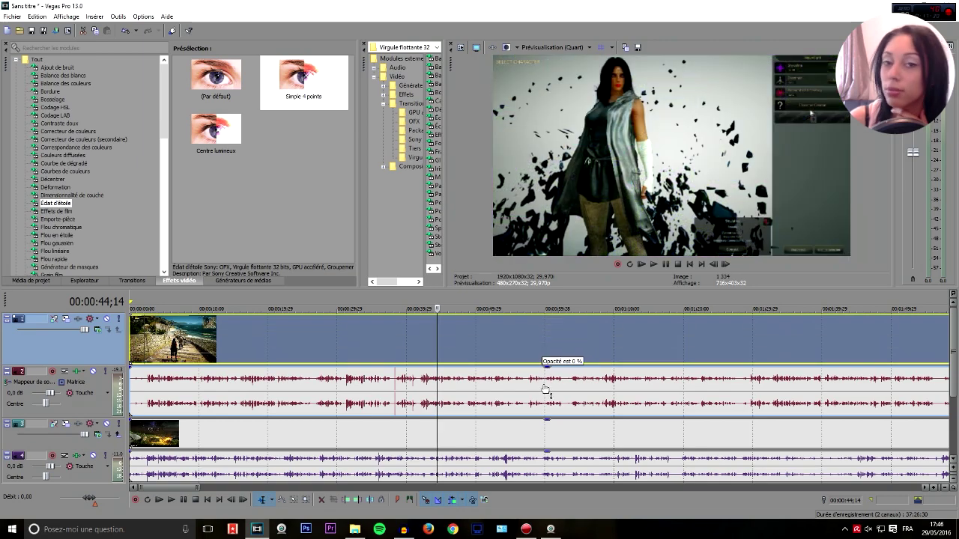
left_click_drag(546, 388, 551, 311)
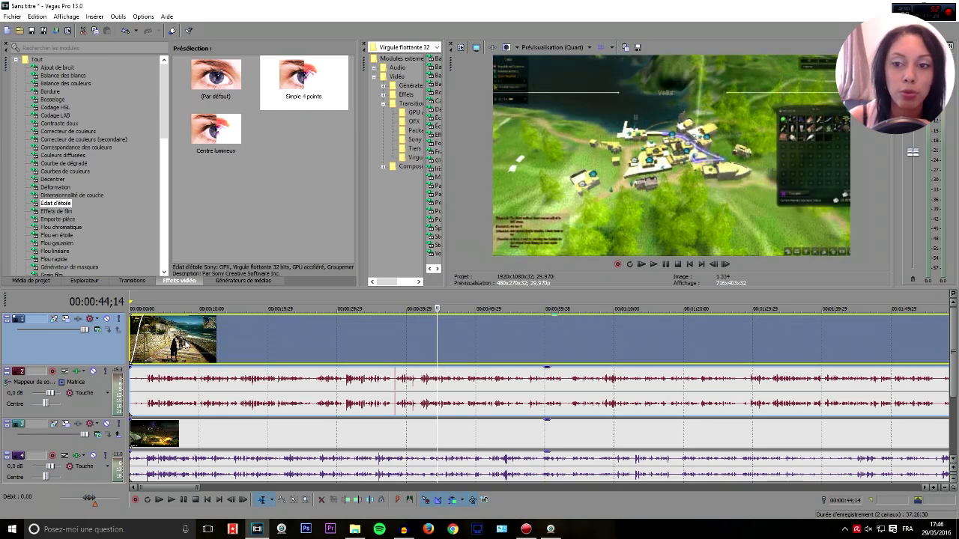
- Split the first clip at 00:00:48;10 and at 00:00:51;02 to isolate a short segment
left_click(464, 341)
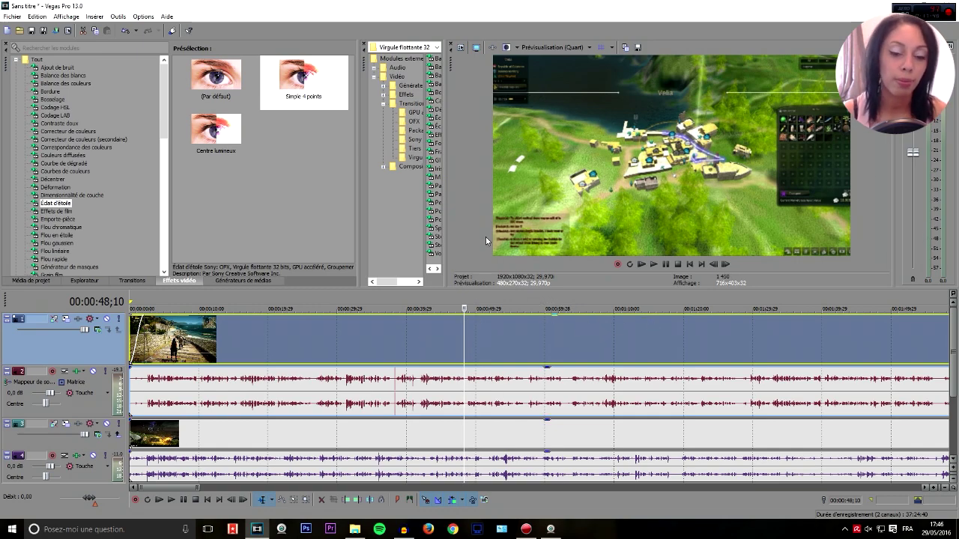
key("s")
left_click(484, 343)
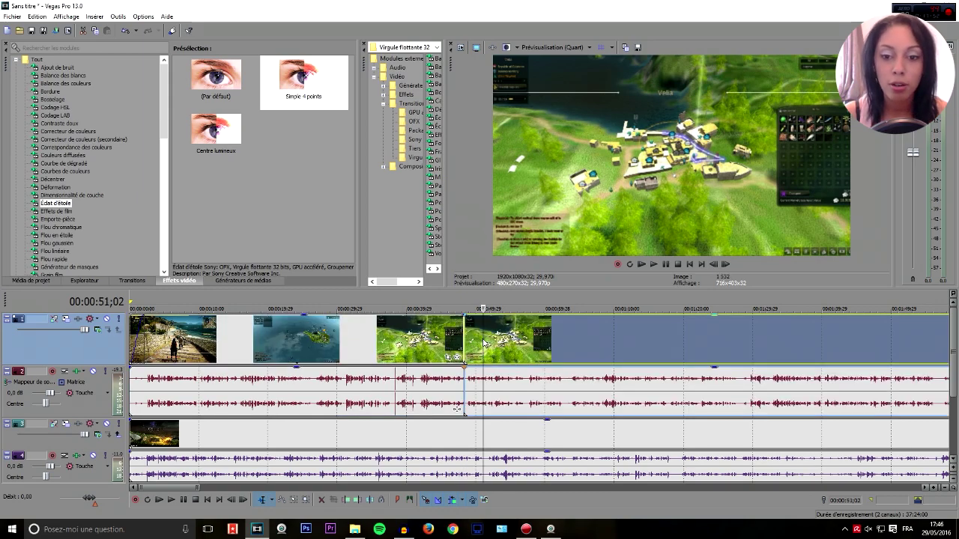
left_click_drag(457, 408, 476, 408)
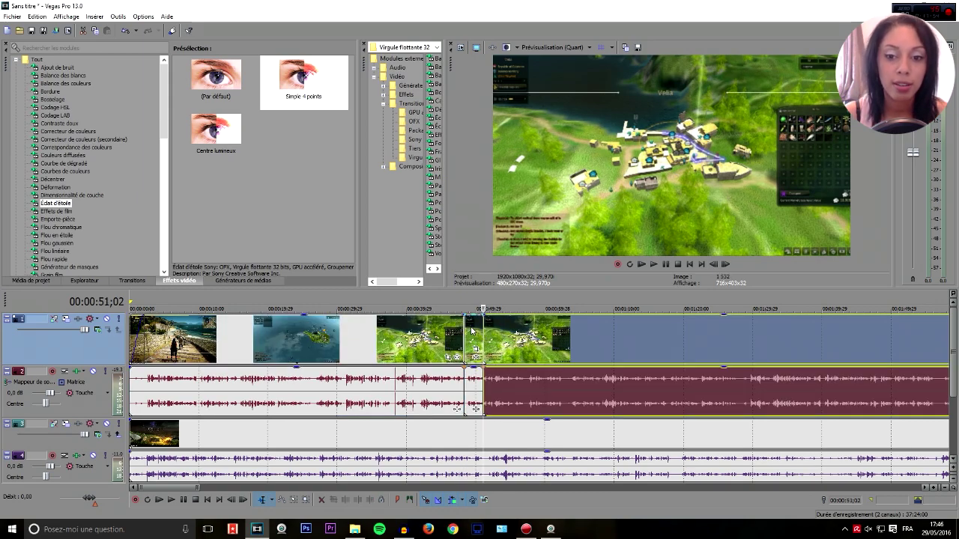
- Set the short isolated segment's opacity to 0 % and play across it from 00:00:47;14
left_click(472, 323)
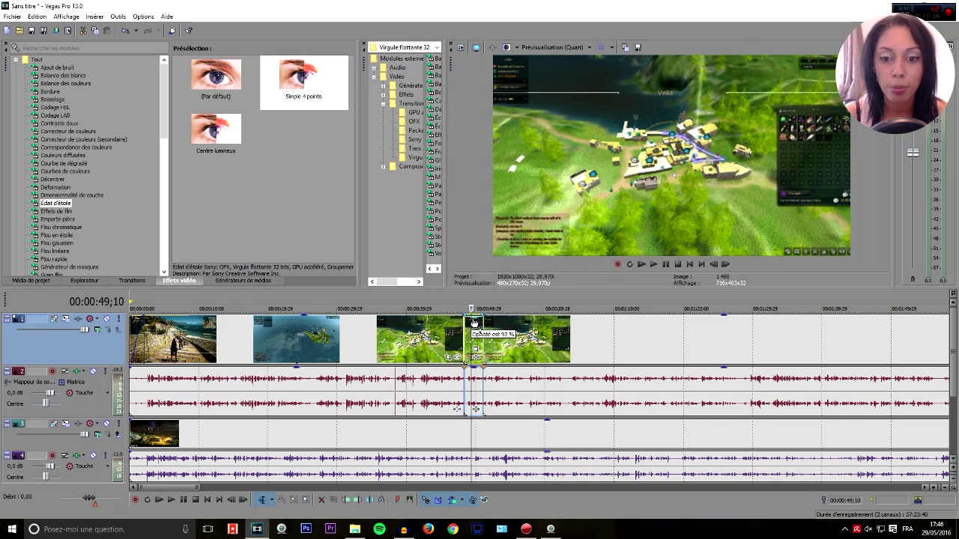
left_click_drag(473, 319, 469, 365)
left_click(459, 342)
key("space")
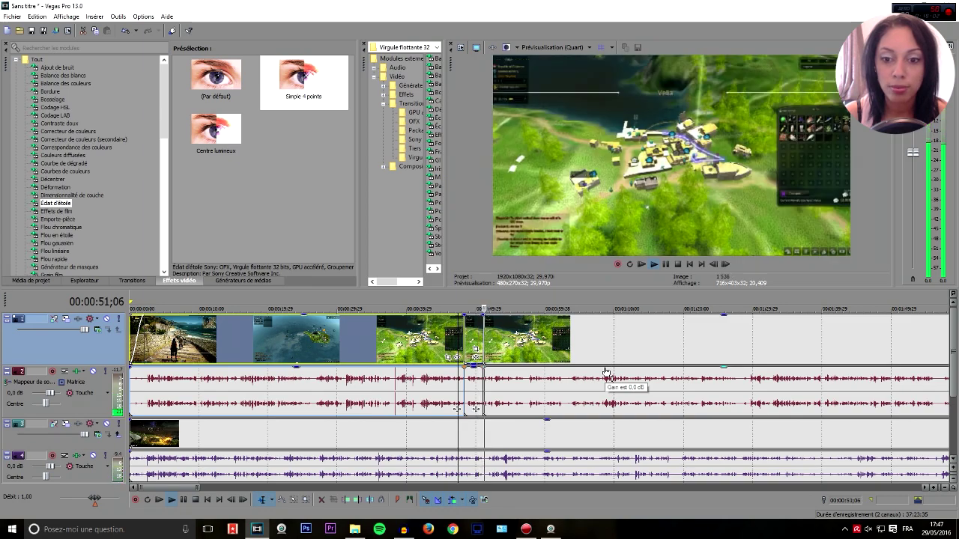
key("space")
left_click(474, 364)
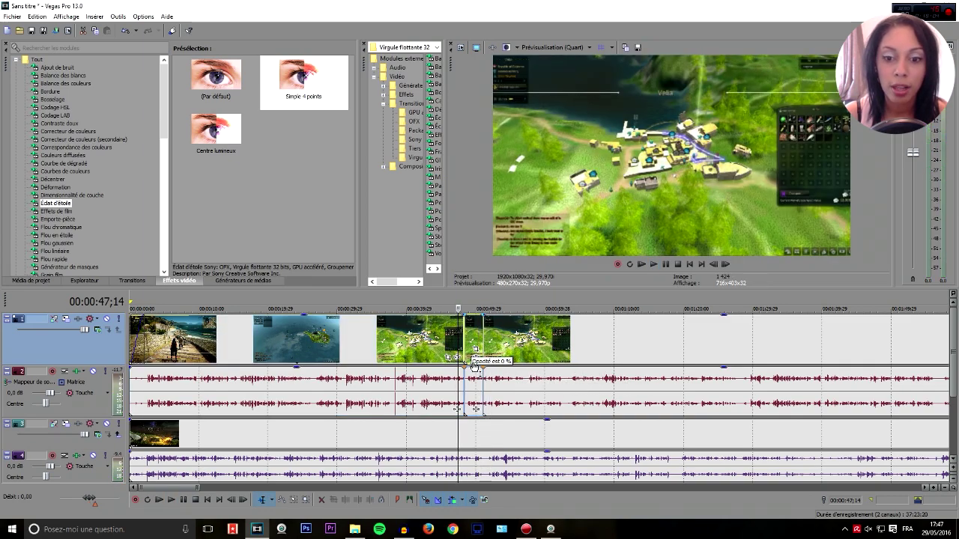
key("space")
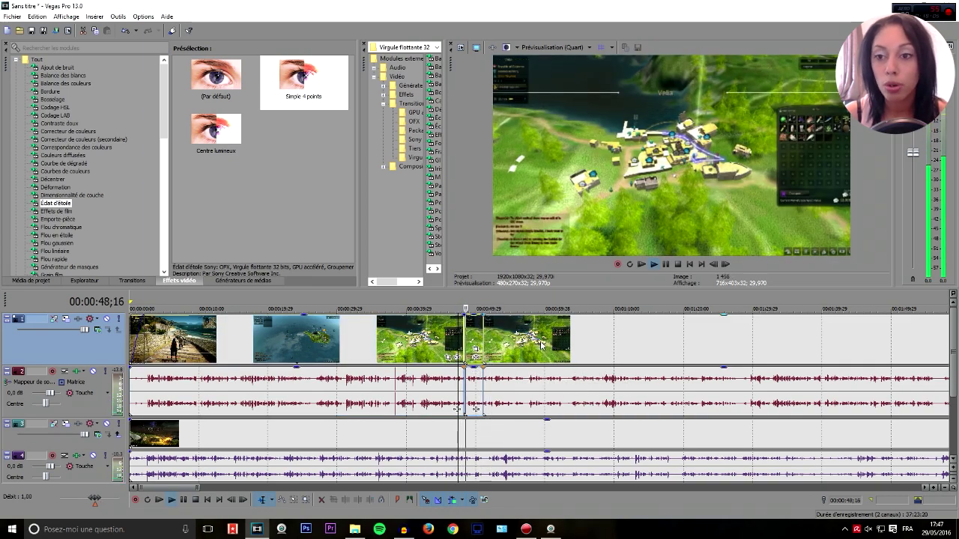
key("space")
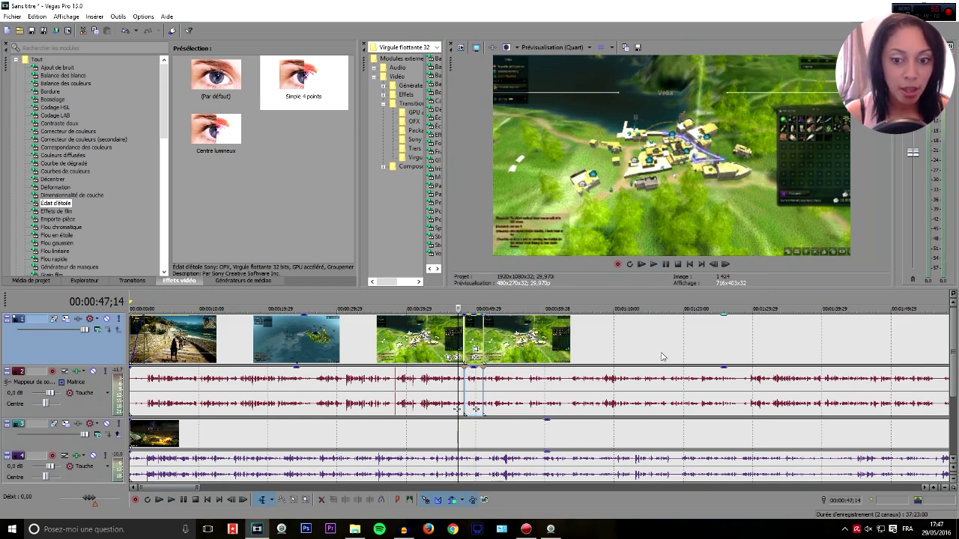
- Move the short clip at the end of the timeline against the first clip's end on video track 1, at 00:13:30;15
scroll(619, 344, "down", 6)
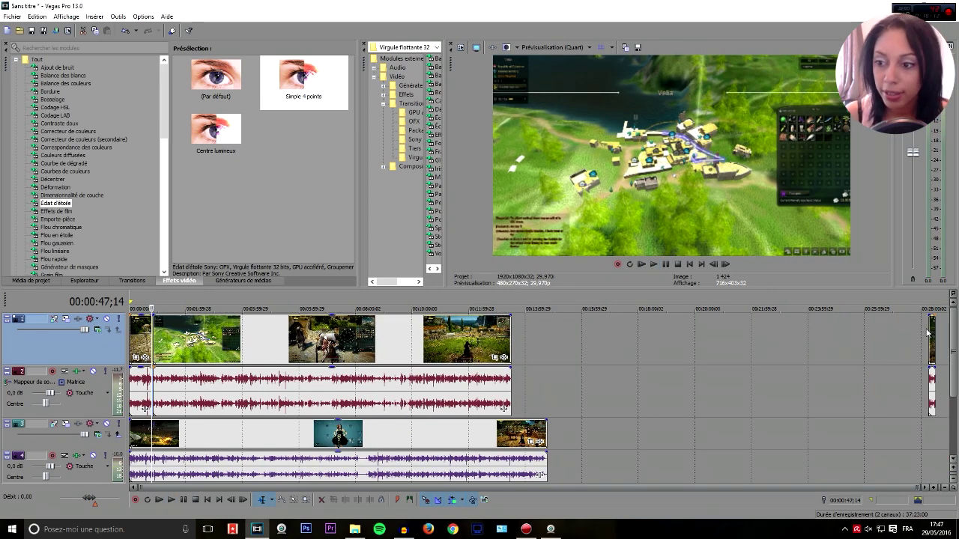
left_click_drag(932, 337, 514, 328)
left_click(509, 330)
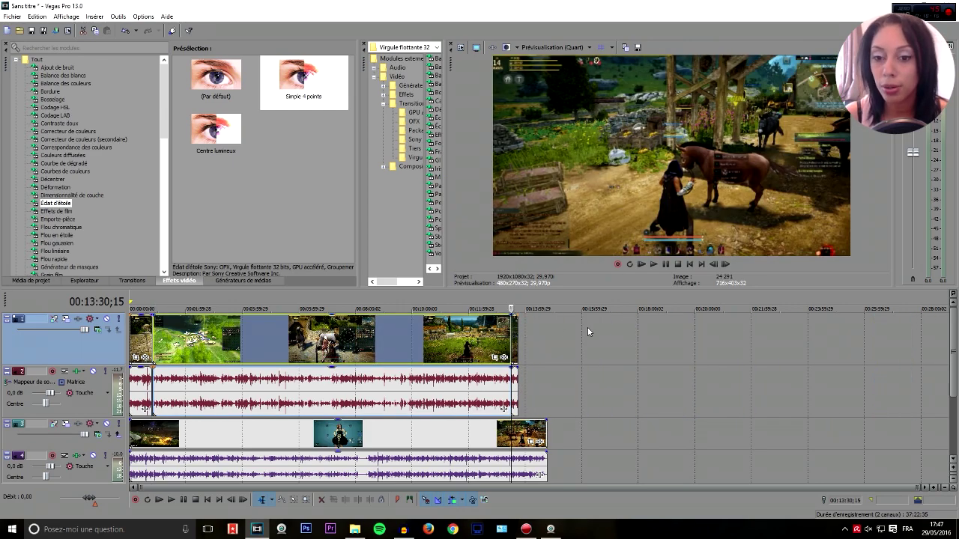
- Add a video fade-in of about 00:00:00;12 to the beginning of the moved short clip
scroll(584, 326, "up", 10)
scroll(533, 365, "up", 2)
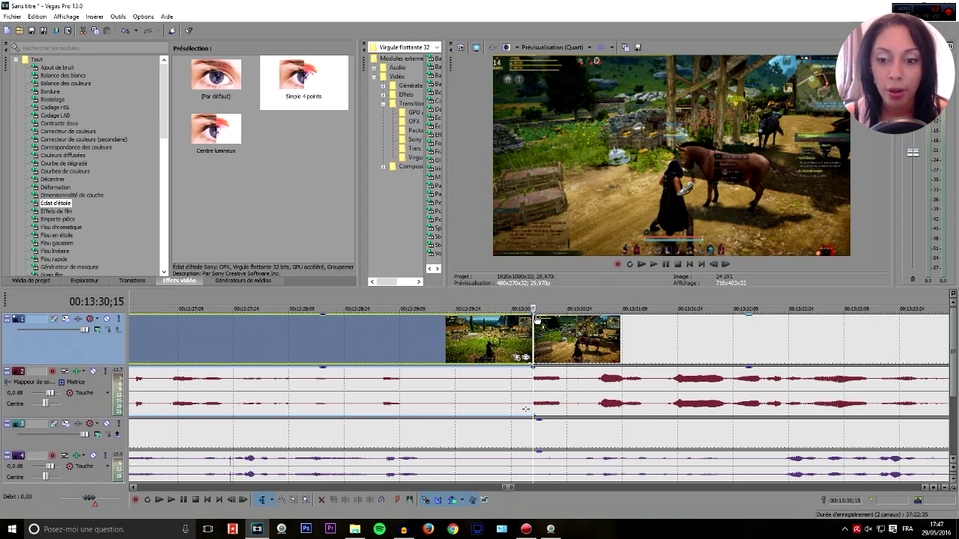
left_click(544, 338)
left_click_drag(534, 315, 570, 311)
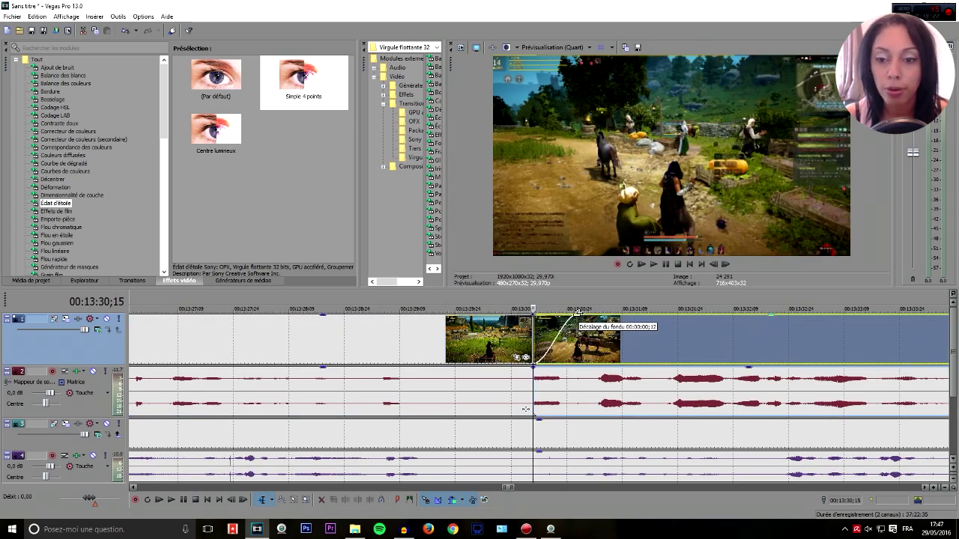
- Play the beginning of the short clip from 00:13:30;15 several times to check its fade-in
key("space")
key("space")
key("space")
mouse_move(548, 334)
left_mouse_down()
mouse_move(573, 334)
mouse_move(546, 333)
left_mouse_up()
key("space")
left_click(545, 333)
left_click(535, 333)
key("space")
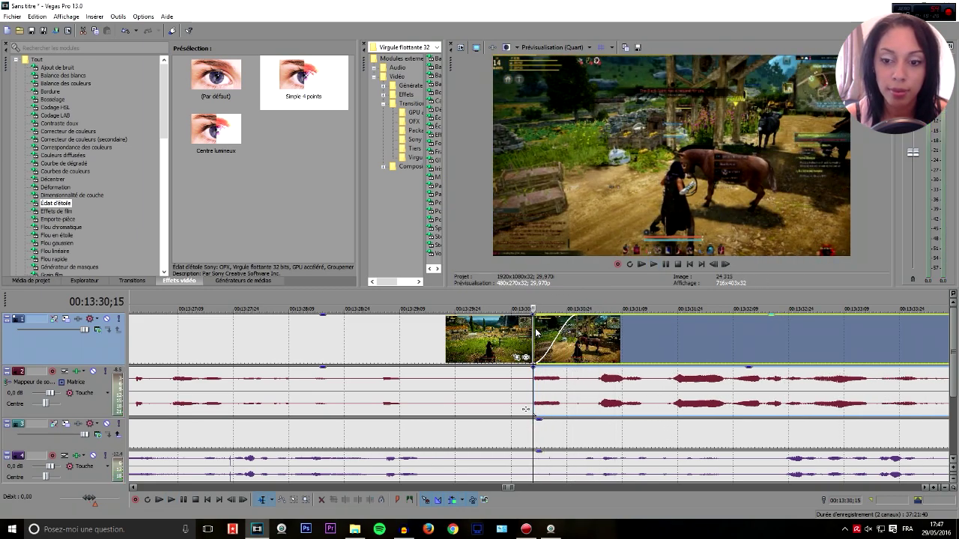
key("space")
- Try to move the clip and its audio from tracks 3 and 4 up to tracks 1 and 2, and undo the moves
left_click(547, 433)
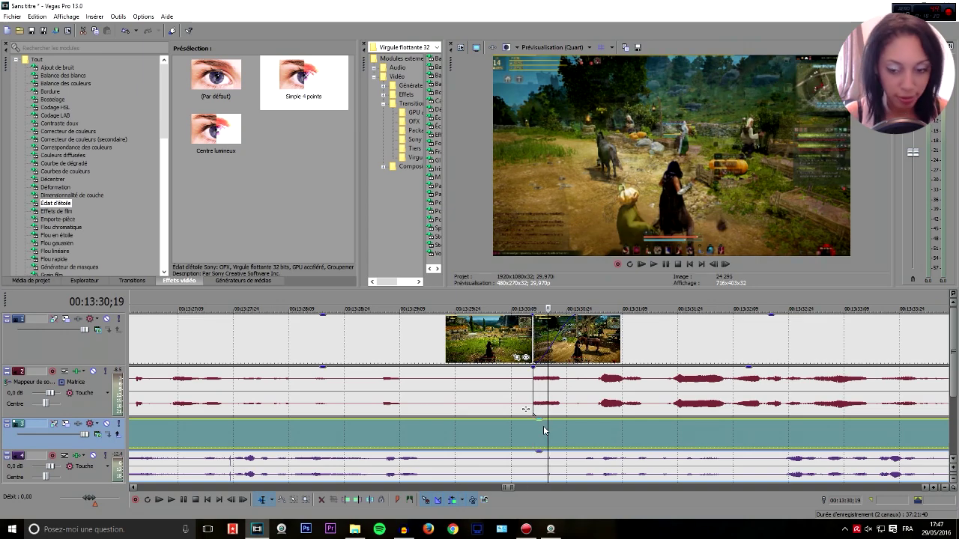
scroll(544, 431, "down", 8)
left_click_drag(437, 432, 739, 343)
left_click(600, 460)
left_click_drag(600, 458, 639, 391)
scroll(640, 391, "down", 2)
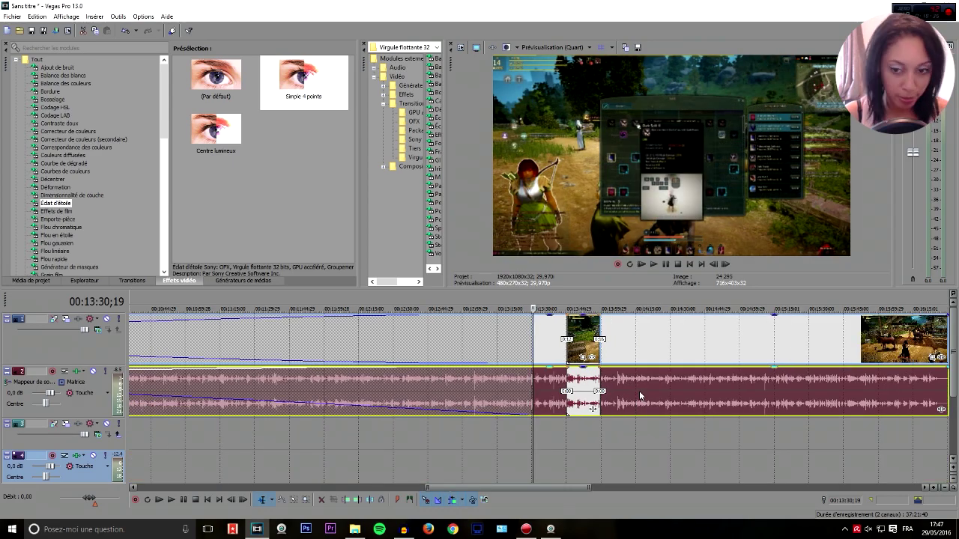
key("ctrl+z")
key("ctrl+z")
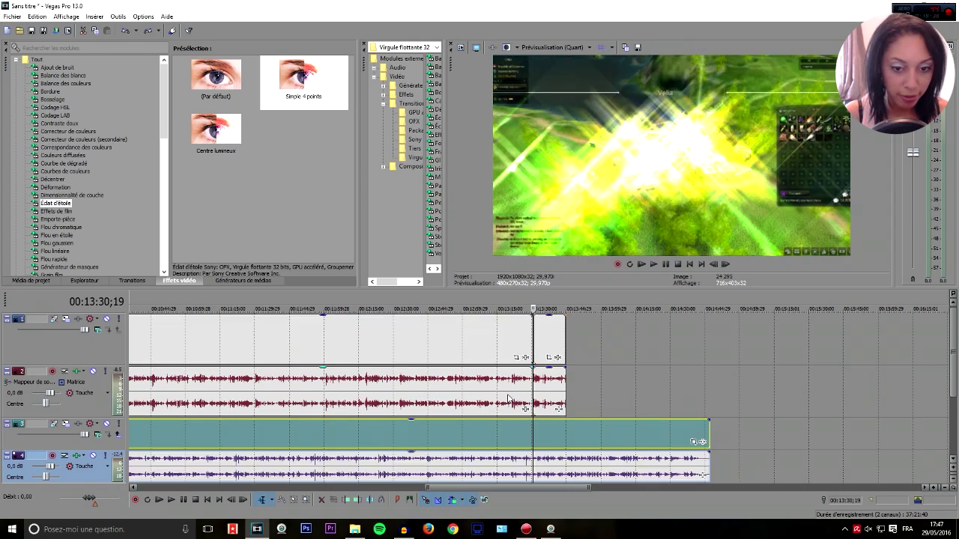
- Split the first clip with its audio on tracks 1 and 2 at 00:13:26;06 and delete the part after the cut
left_click(547, 339)
left_click(527, 338)
scroll(528, 341, "up", 5)
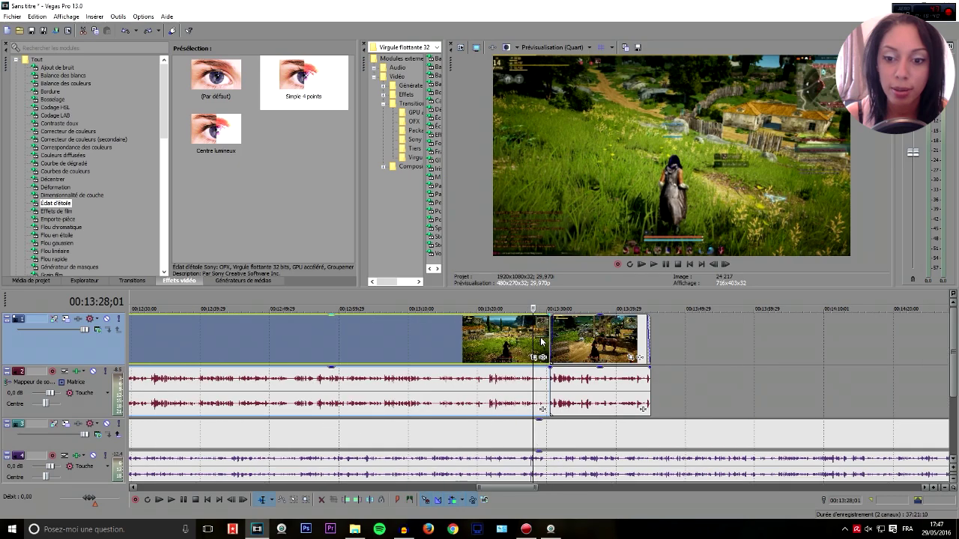
left_click(642, 377)
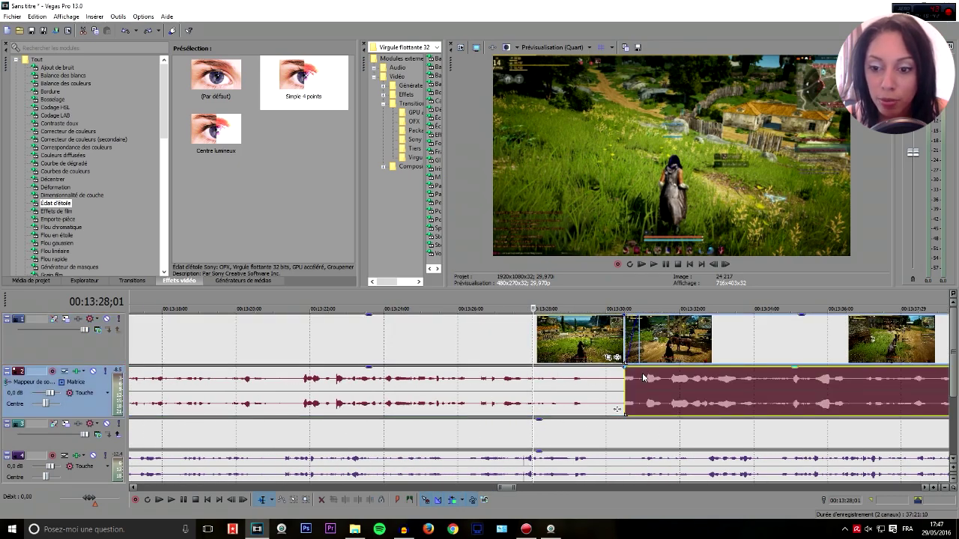
left_click(582, 377)
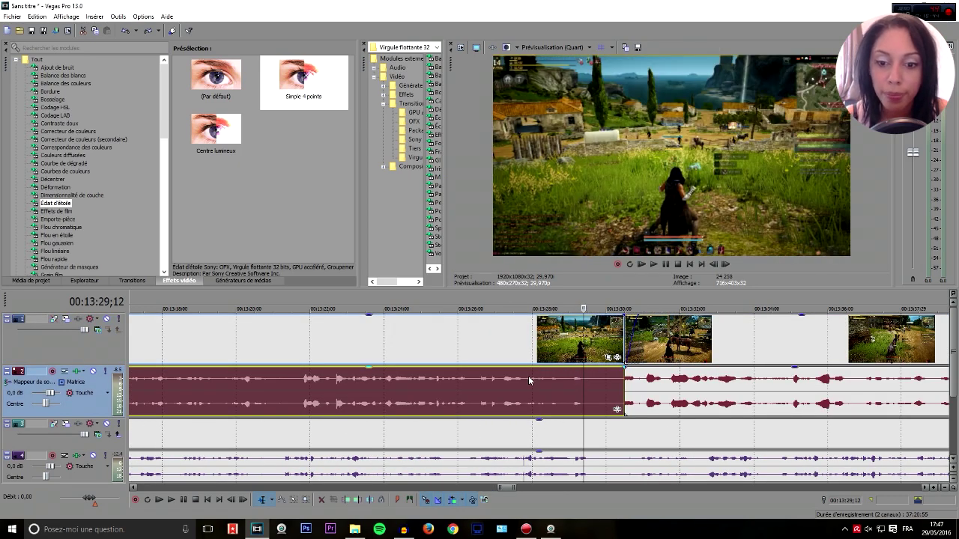
left_click(472, 350)
key("Left")
key("Left")
key("Left")
key("Left")
key("Left")
key("Left")
key("Left")
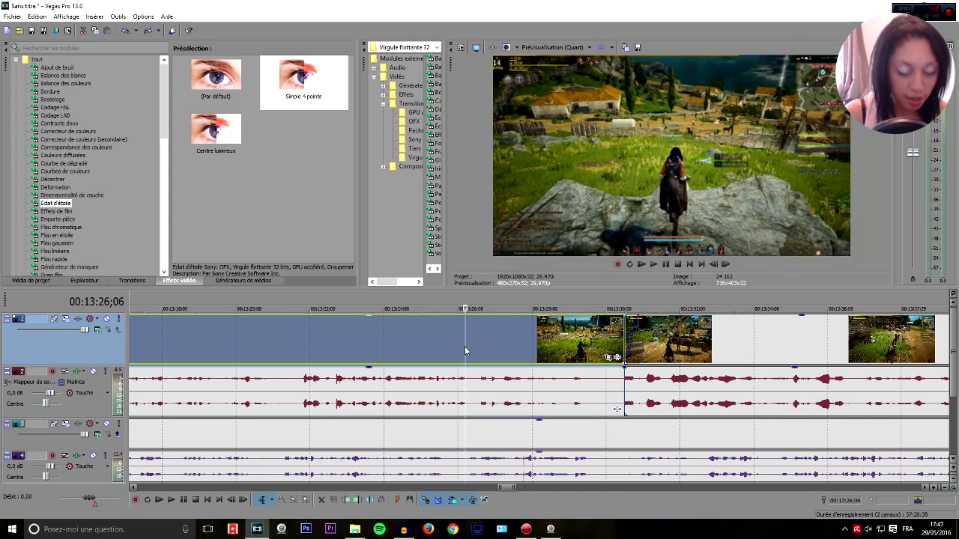
key("s")
key("Delete")
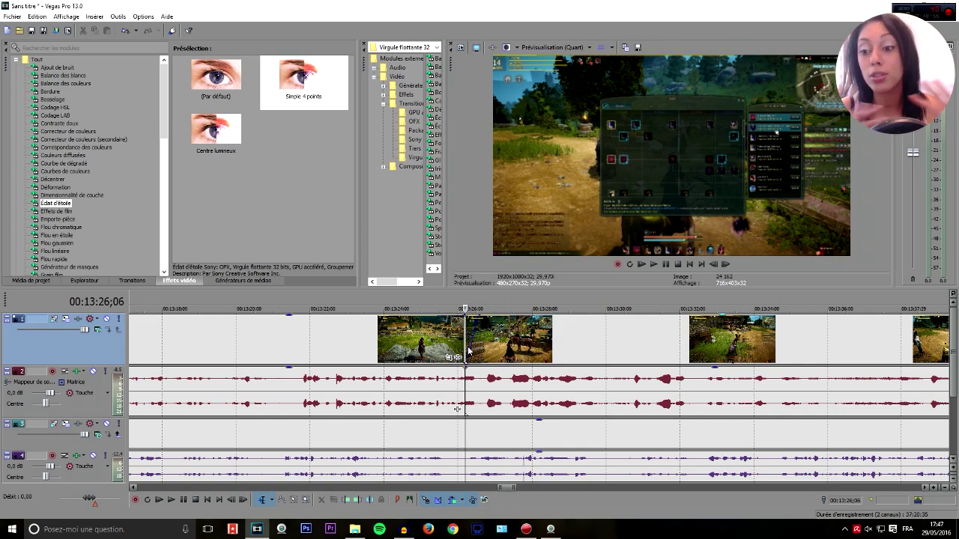
- Overlap the short clip's beginning about one frame onto the first clip's end and play the crossfade
scroll(468, 346, "up", 5)
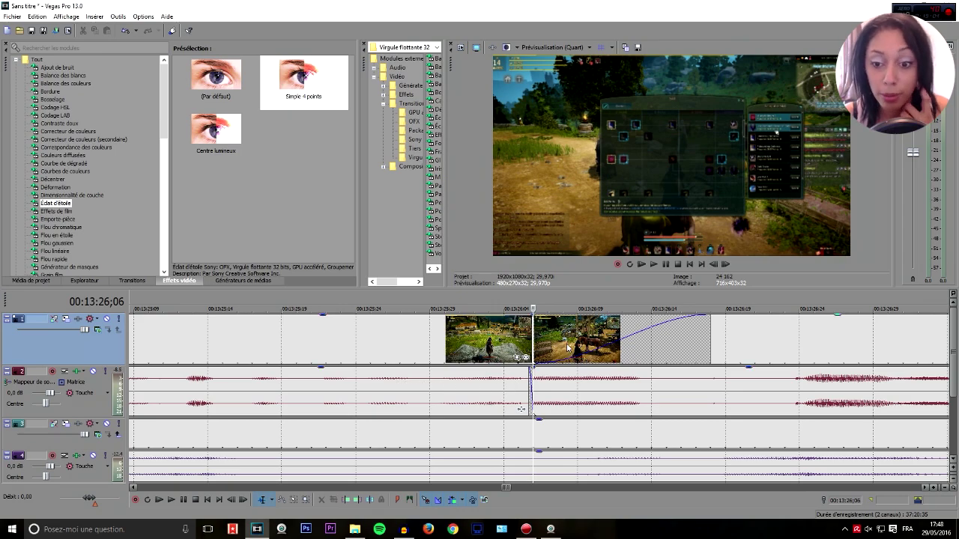
left_click_drag(581, 345, 571, 345)
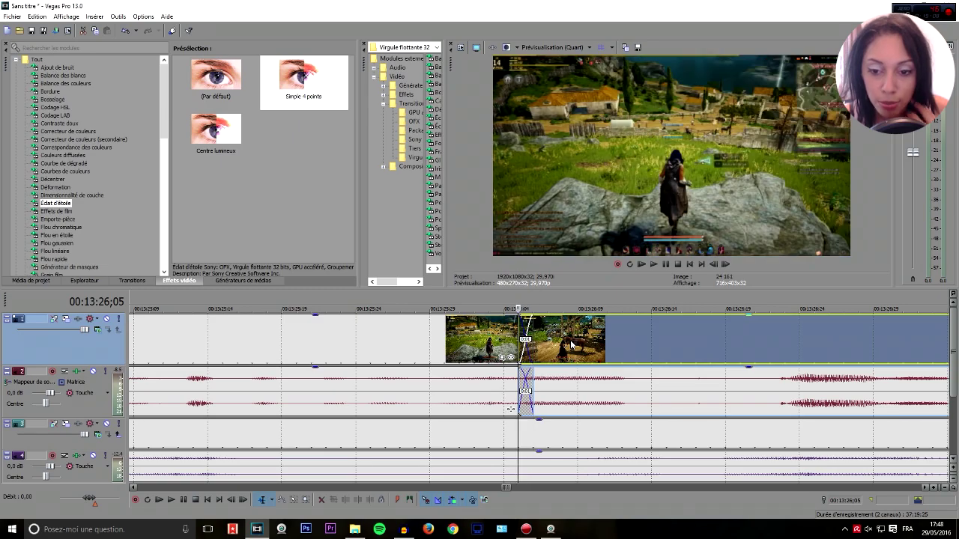
left_click(505, 345)
key("space")
key("space")
scroll(433, 354, "down", 5)
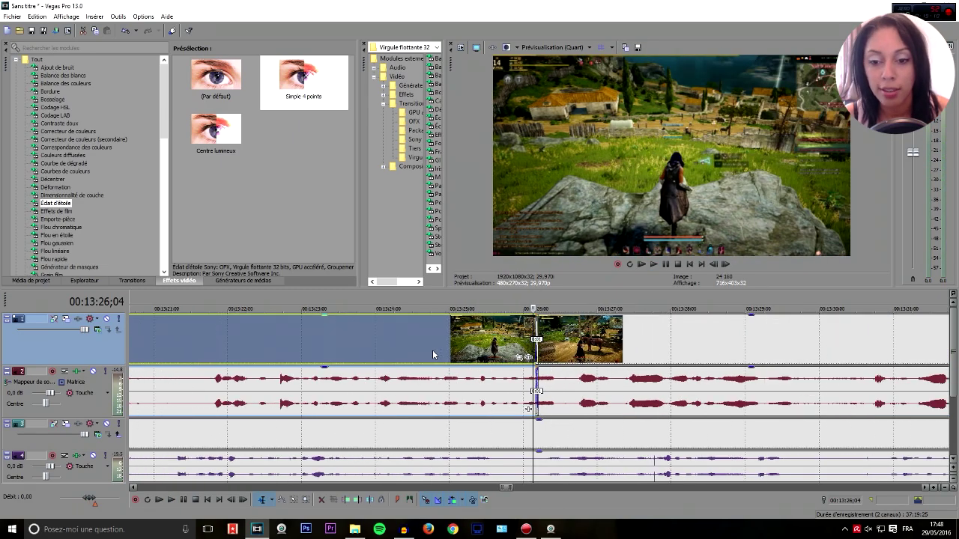
scroll(432, 349, "up", 5)
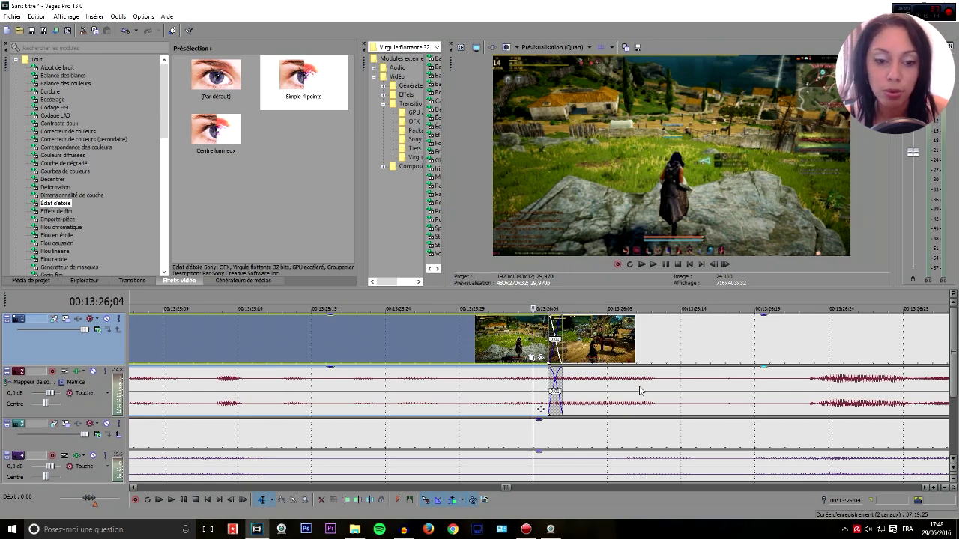
- Shift the short clip further over the first clip so their crossfade lasts about five frames
left_click_drag(670, 358, 636, 346)
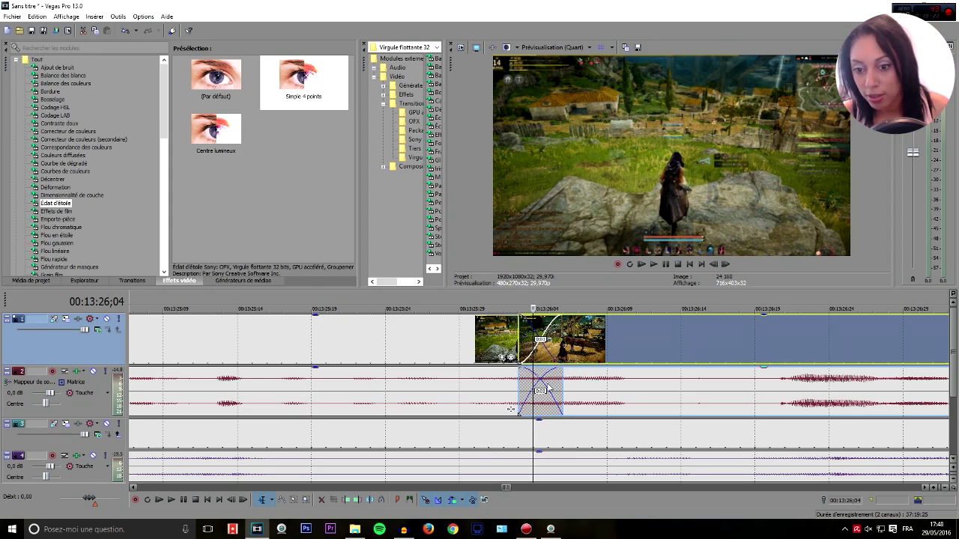
left_click_drag(630, 338, 598, 337)
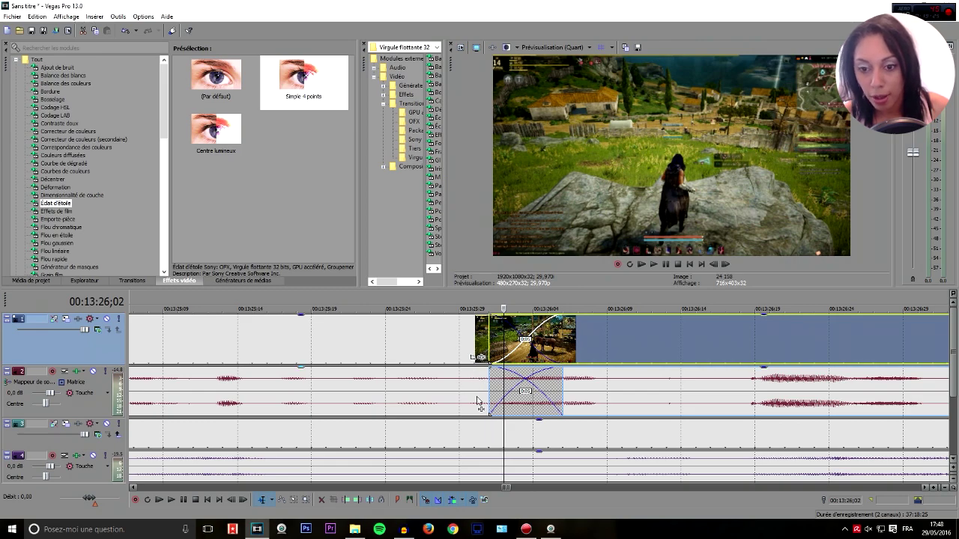
left_click(474, 332)
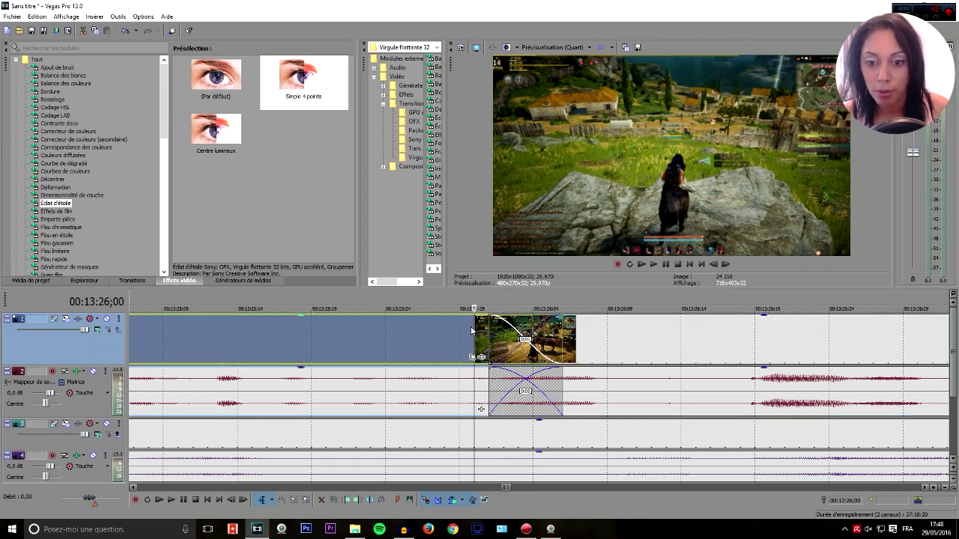
- Move the short clip back against the first clip's end at 00:13:26;06 so the two no longer overlap
left_click(603, 332)
left_click_drag(602, 335, 673, 328)
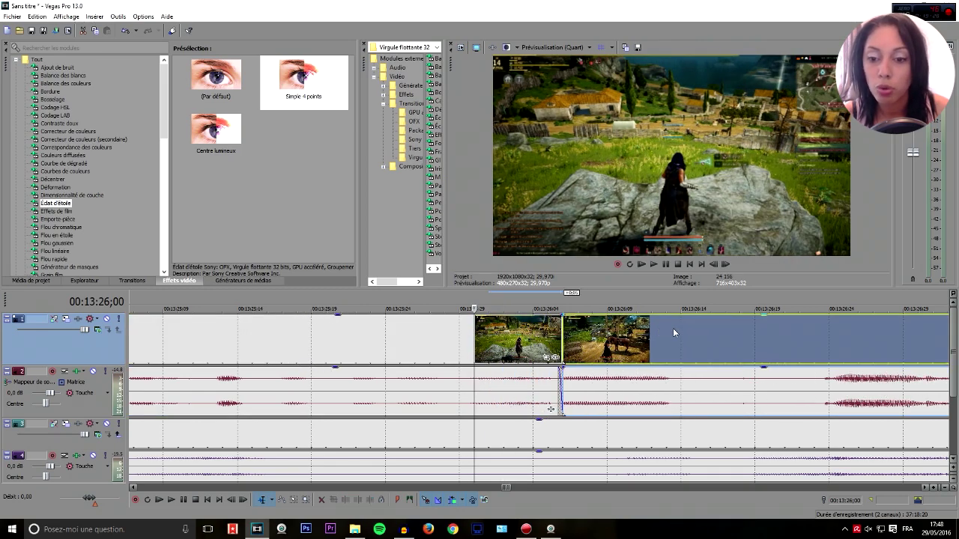
scroll(670, 329, "down", 5)
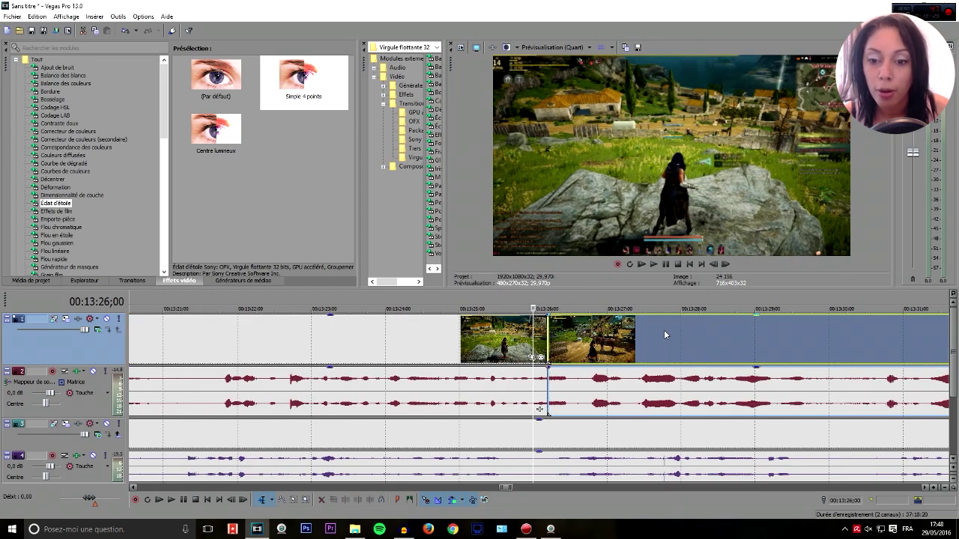
scroll(664, 335, "up", 5)
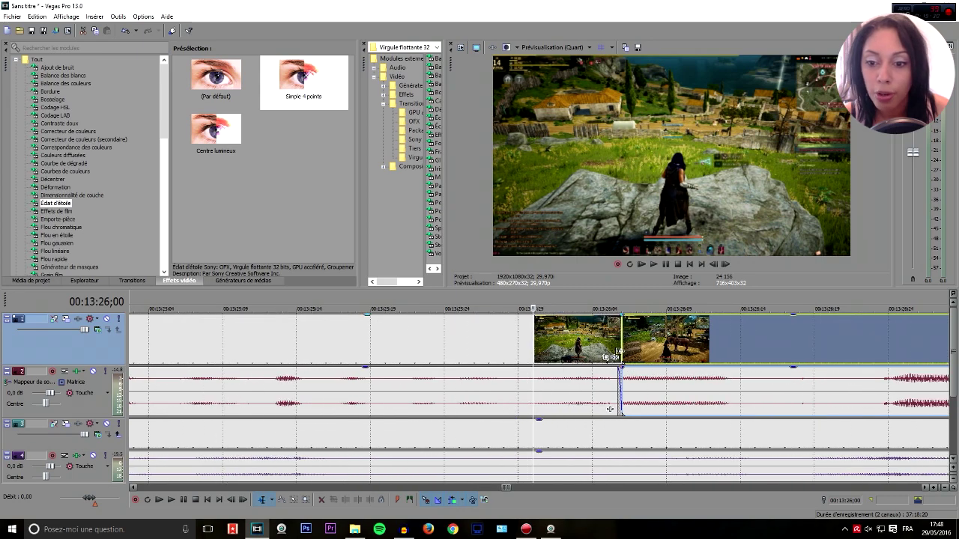
- Try a short audio fade-in at the beginning of the short clip's audio on track 2 and play from 00:13:26;06
left_click_drag(621, 367, 654, 367)
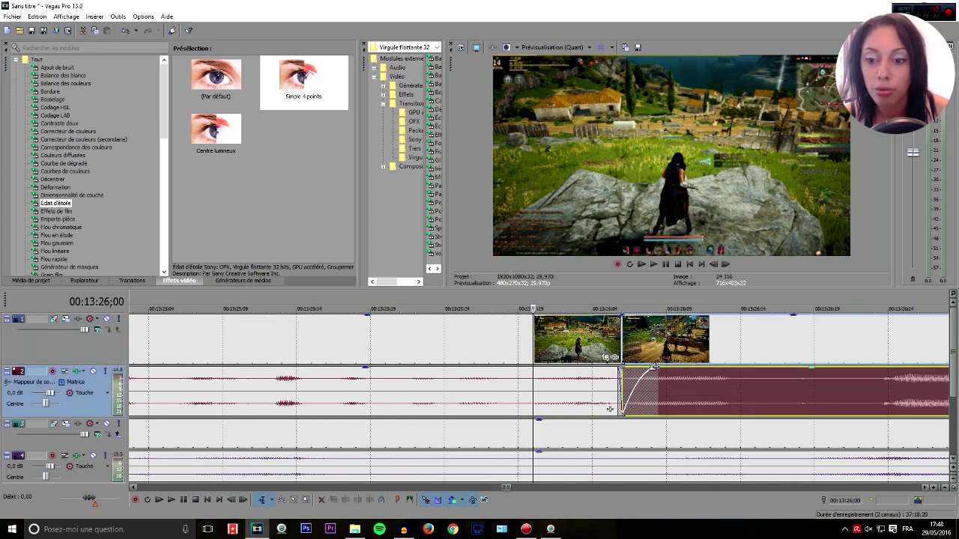
left_click(622, 348)
key("space")
key("space")
left_click(653, 373)
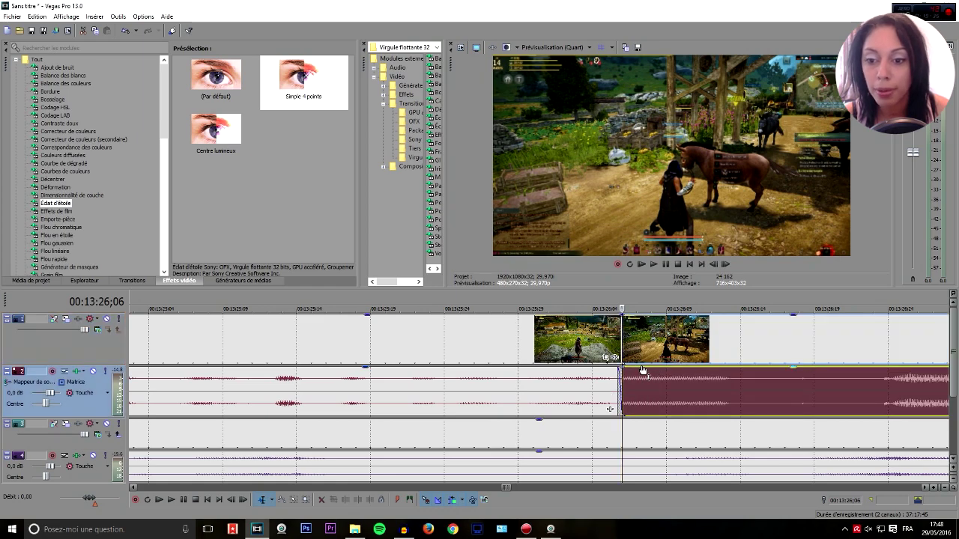
- Try to add an audio fade-out at the end of the short clip's audio on track 2
scroll(637, 371, "down", 6)
left_click(725, 378)
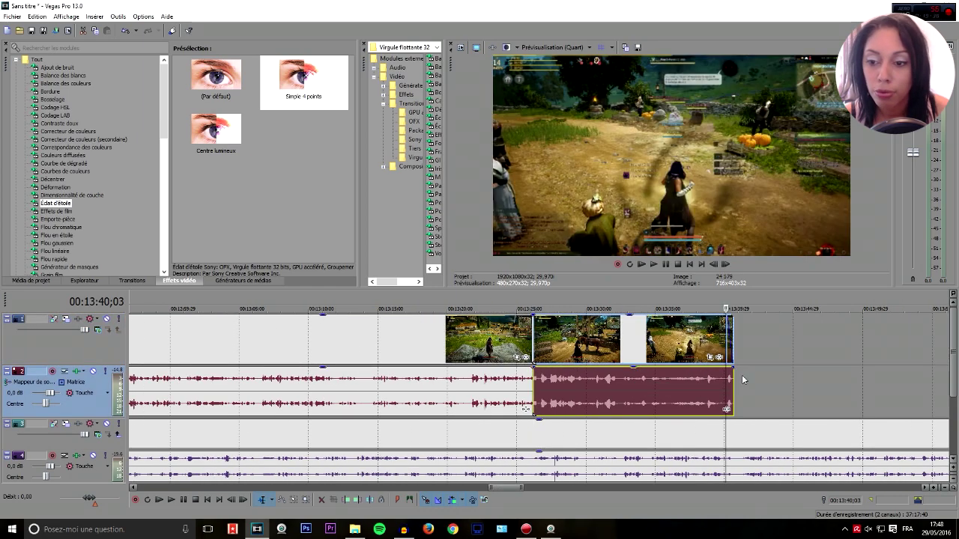
scroll(720, 376, "up", 6)
scroll(697, 381, "up", 1)
mouse_move(595, 366)
left_mouse_down()
mouse_move(557, 366)
mouse_move(593, 367)
left_mouse_up()
scroll(590, 368, "down", 3)
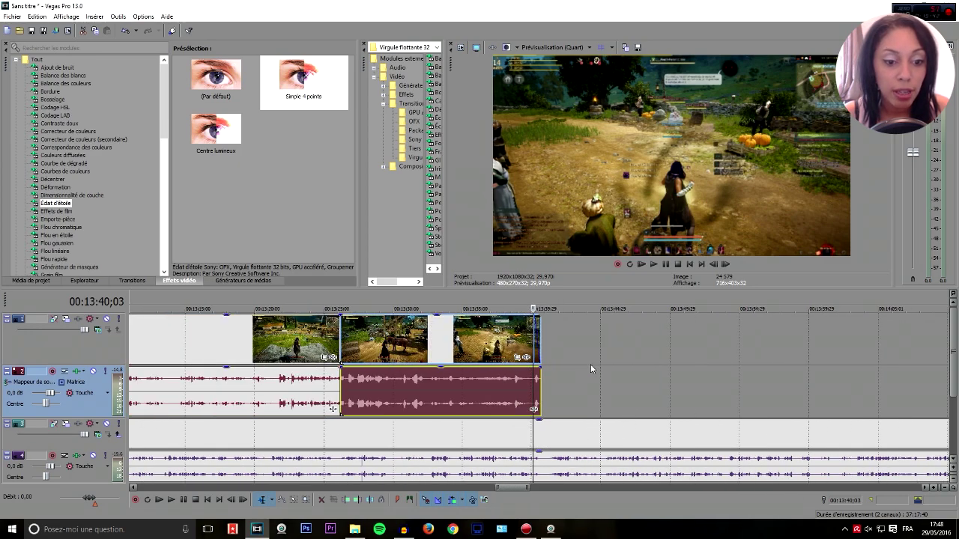
- Examine the effects applied to audio track 2, starting with its noise gate settings
right_click(376, 383)
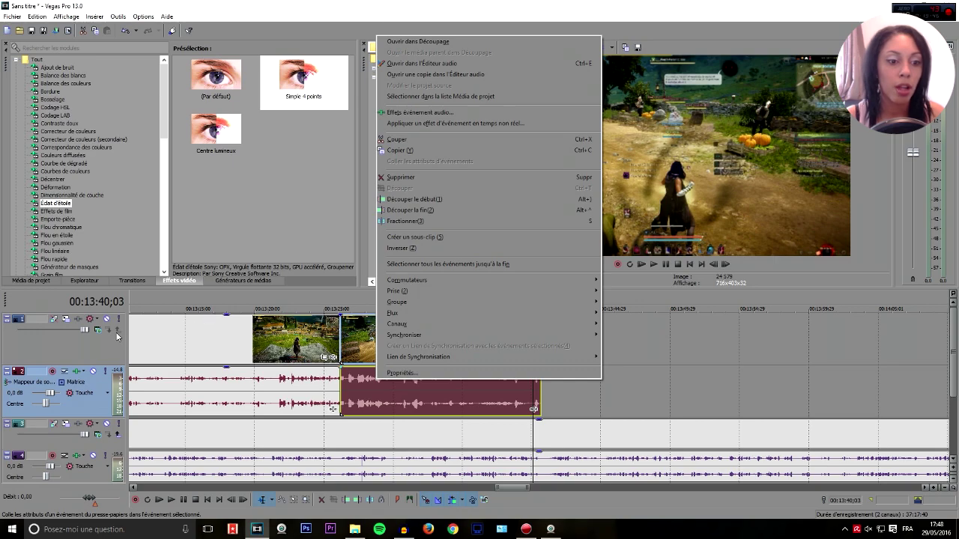
left_click(78, 372)
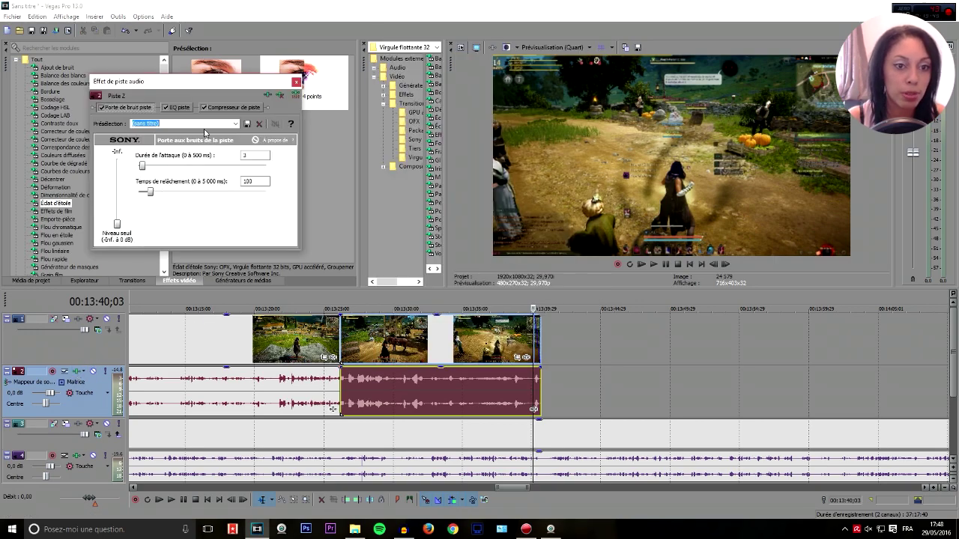
left_click(296, 81)
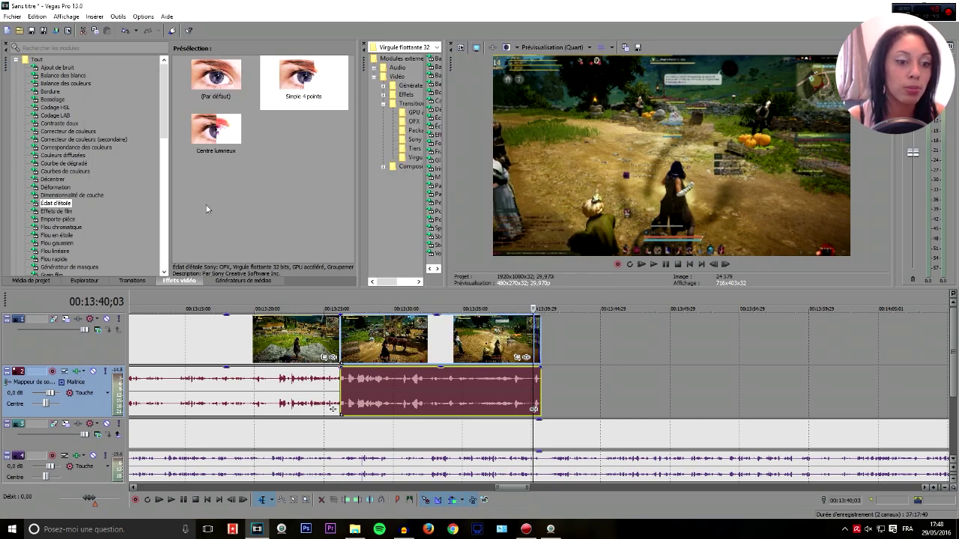
- Set the volume of audio track 2 to -1.0 dB
left_click(109, 355)
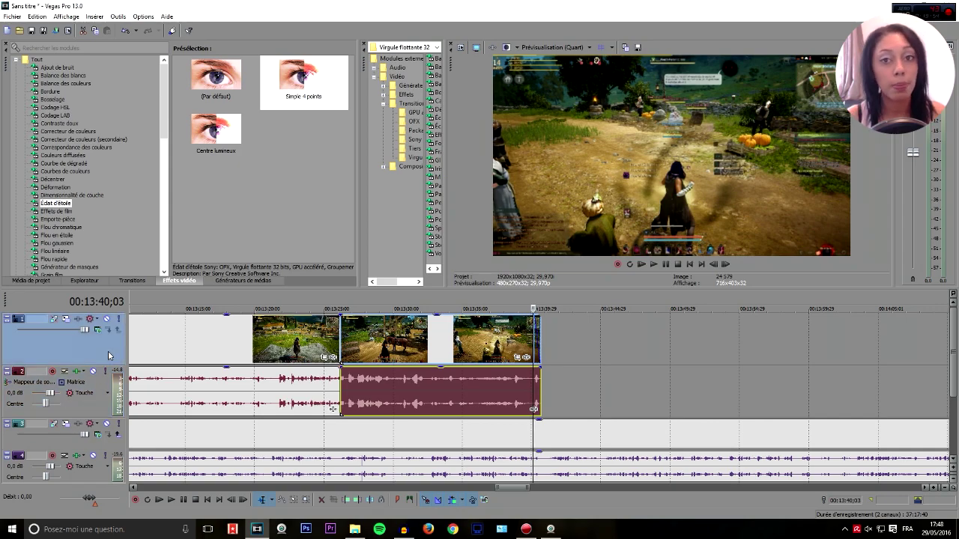
left_click(73, 409)
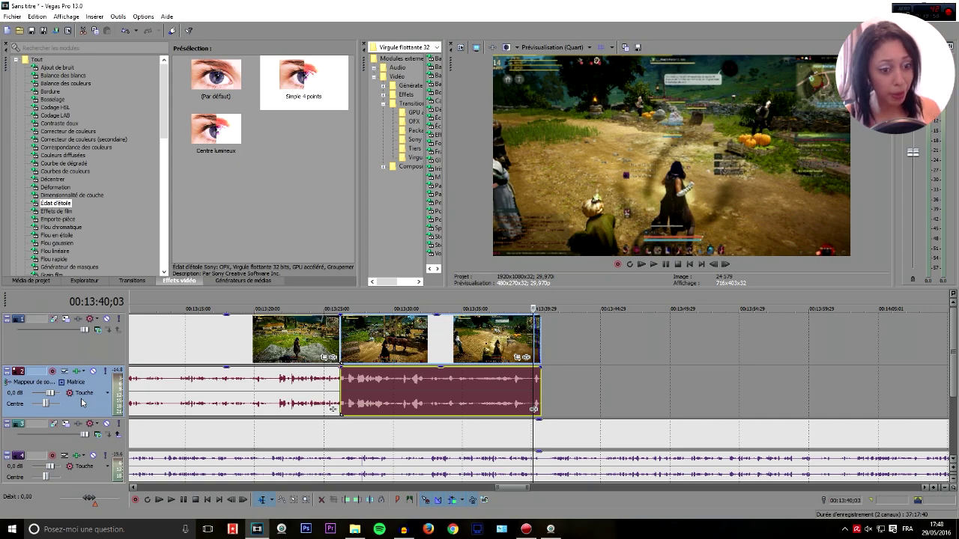
mouse_move(43, 397)
left_mouse_down()
mouse_move(34, 393)
mouse_move(49, 394)
left_mouse_up()
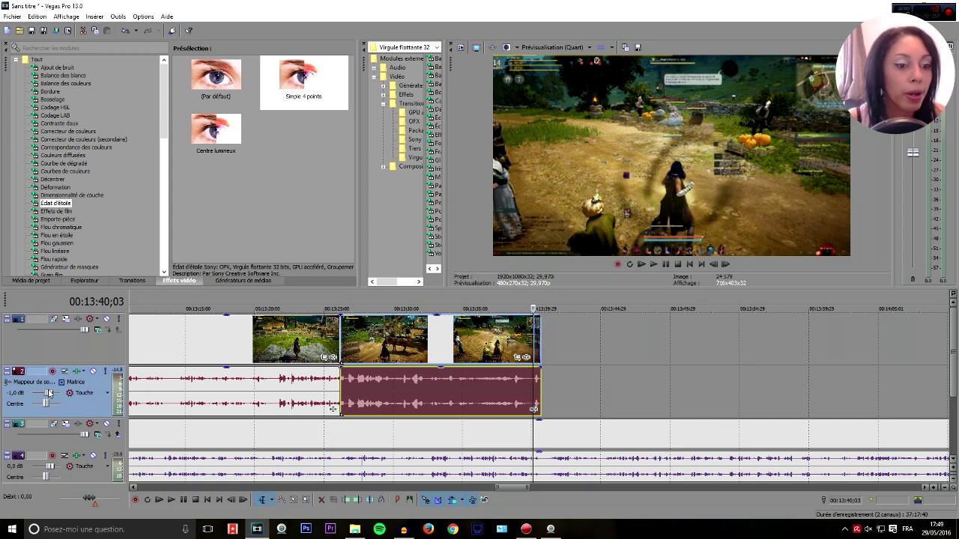
- Examine the audio effects that can be added to track 2, without adding any
left_click(77, 372)
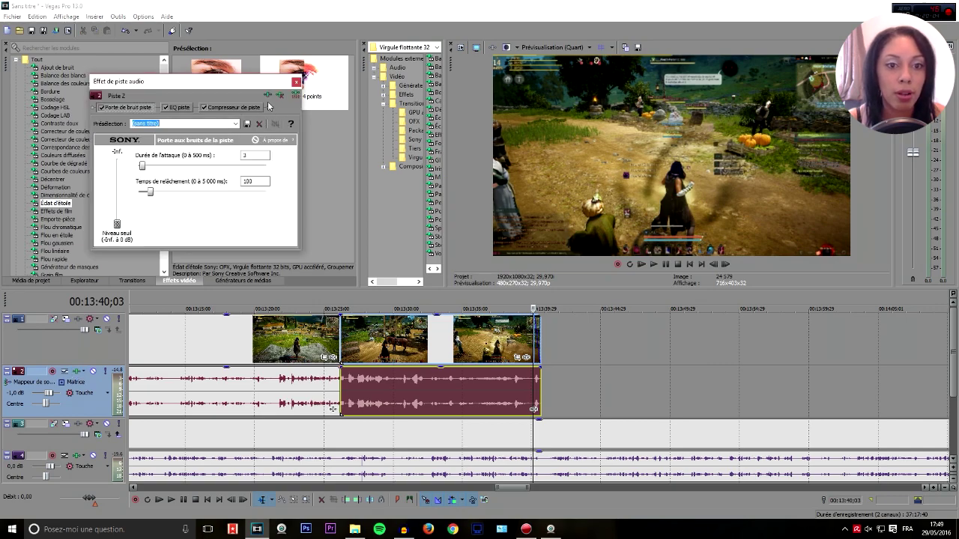
left_click(268, 97)
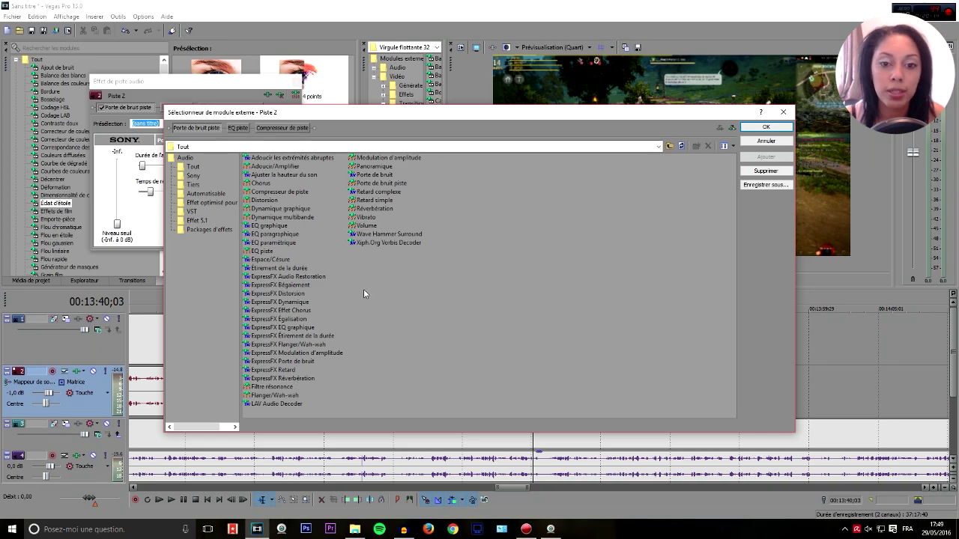
left_click(783, 112)
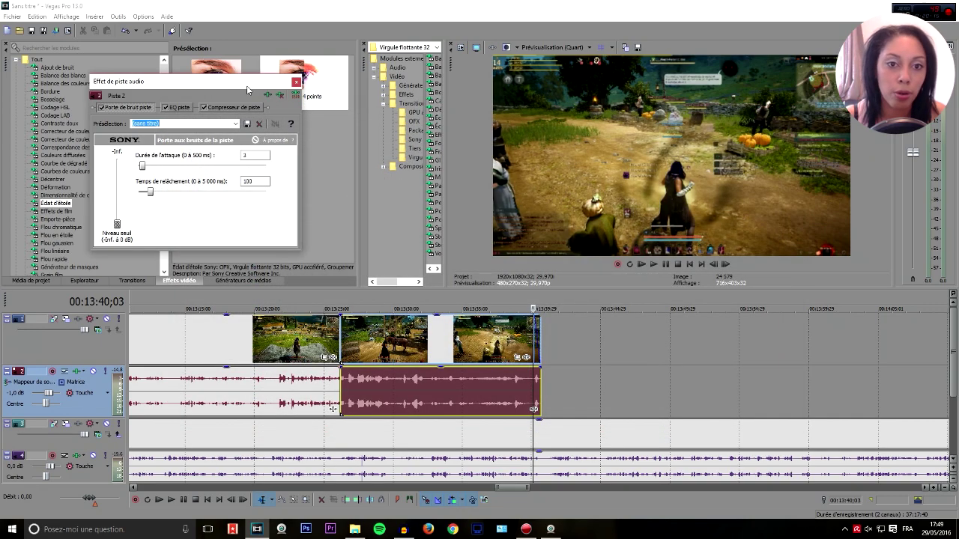
left_click(296, 82)
left_click(78, 373)
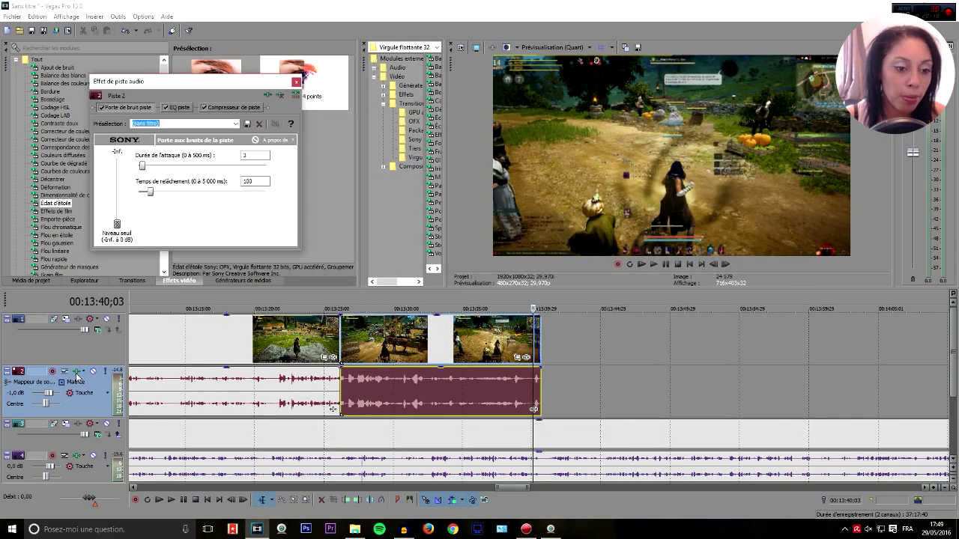
left_click(266, 97)
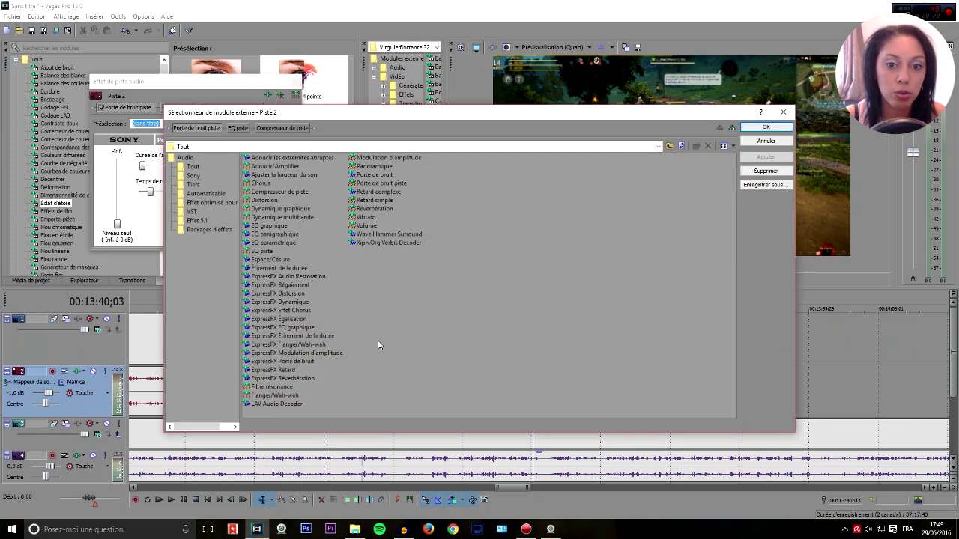
left_click(766, 141)
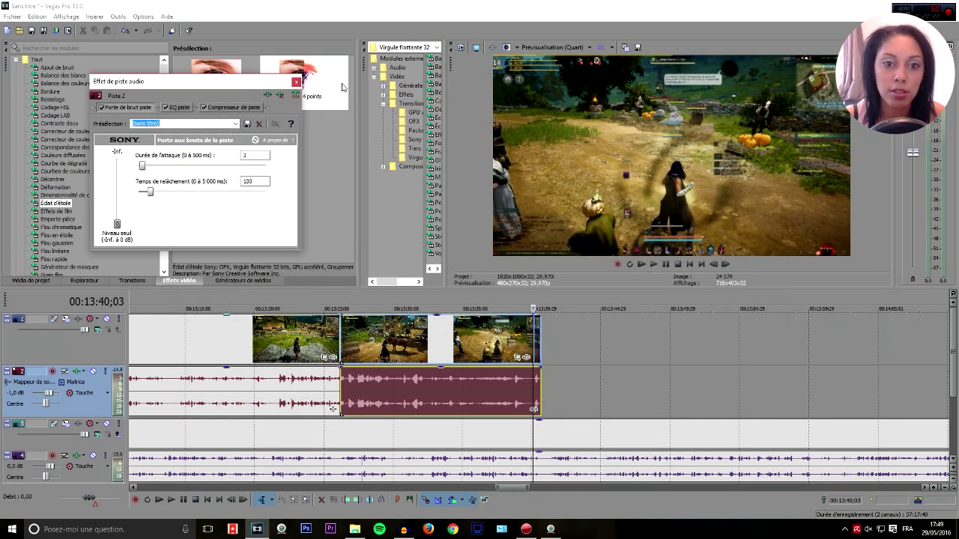
left_click(297, 82)
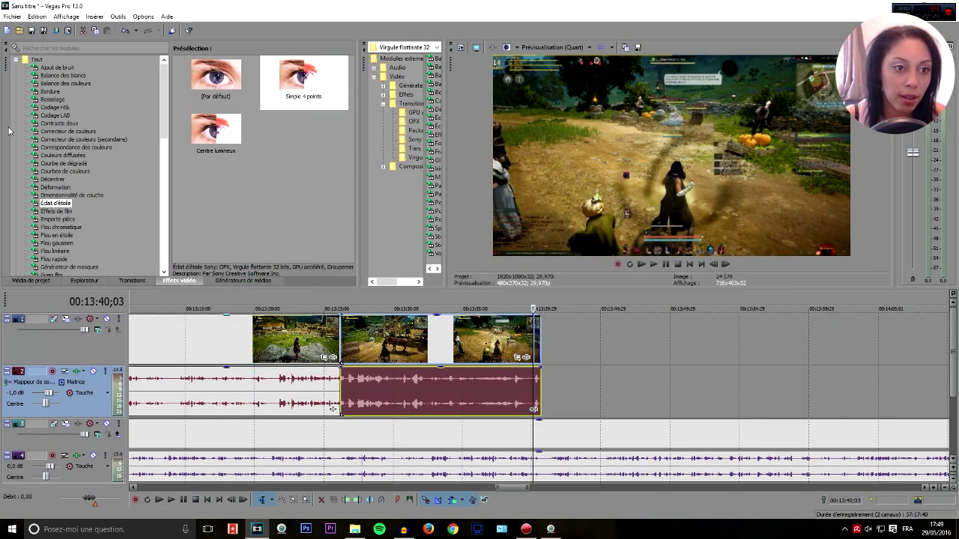
- Look through the complete list of available video effects, then select the first clip's audio at 00:13:23;03
left_click(16, 60)
left_click(16, 60)
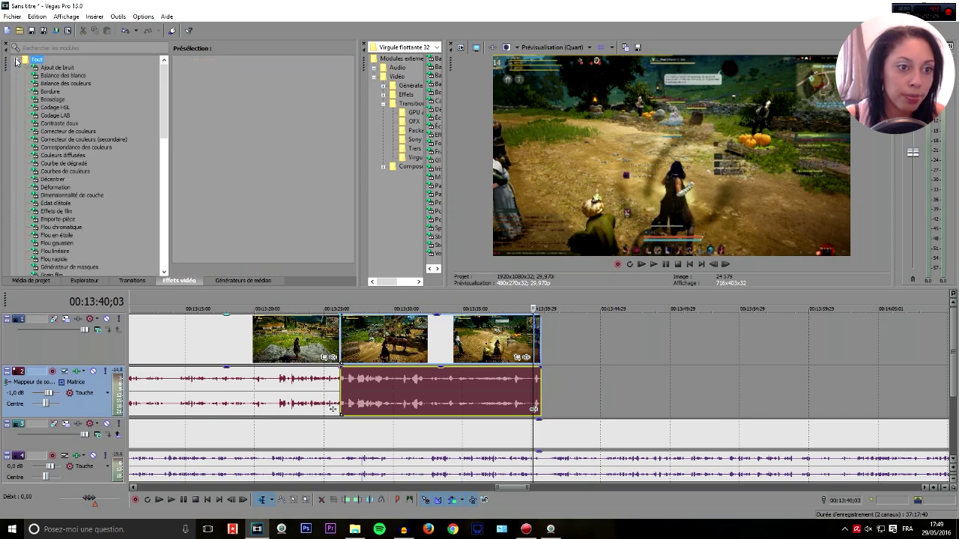
scroll(167, 191, "down", 10)
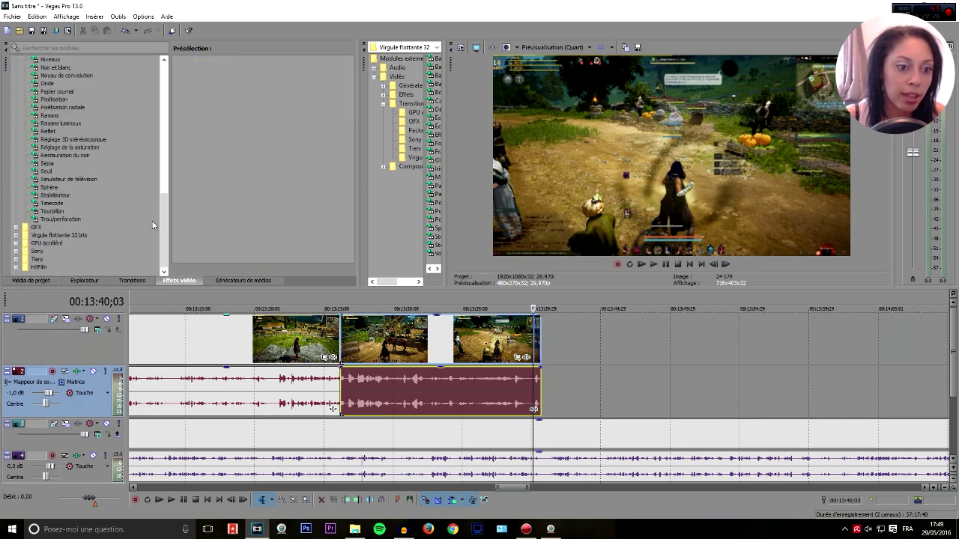
scroll(153, 224, "up", 10)
left_click(299, 389)
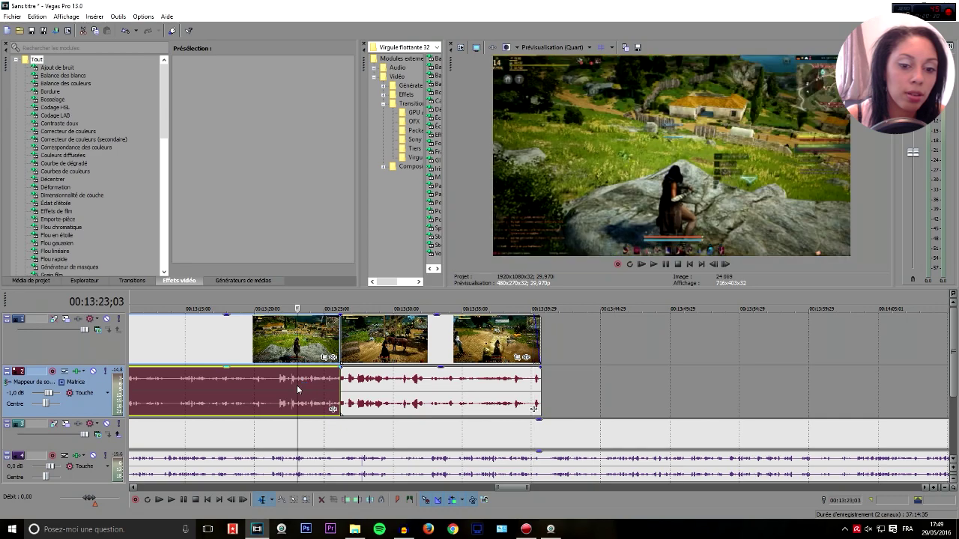
right_click(299, 388)
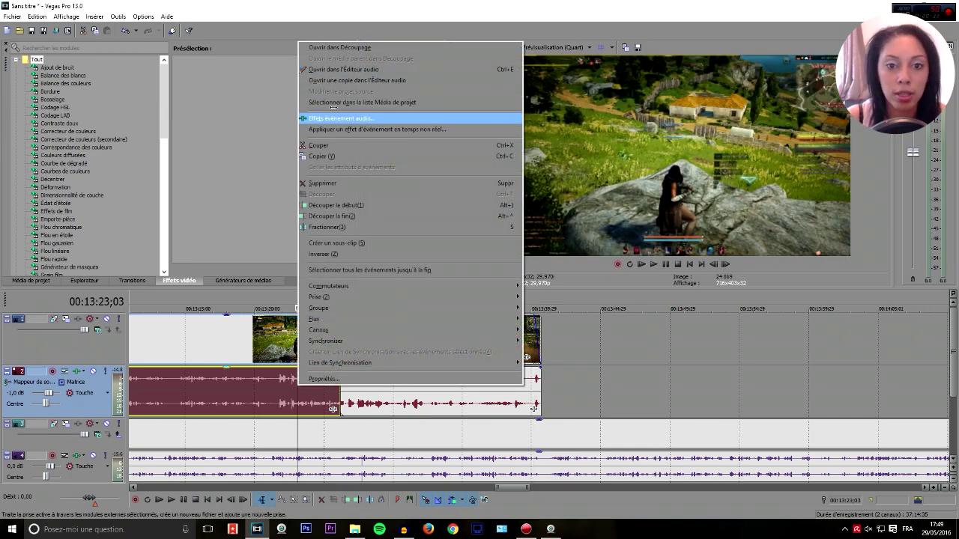
left_click(276, 32)
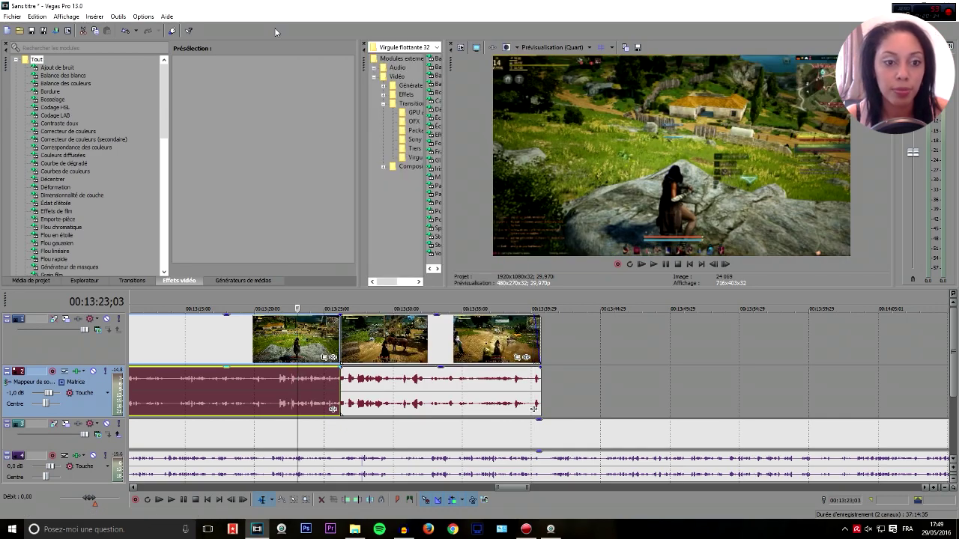
- Insert a new empty video track above the first video track
scroll(269, 360, "down", 8)
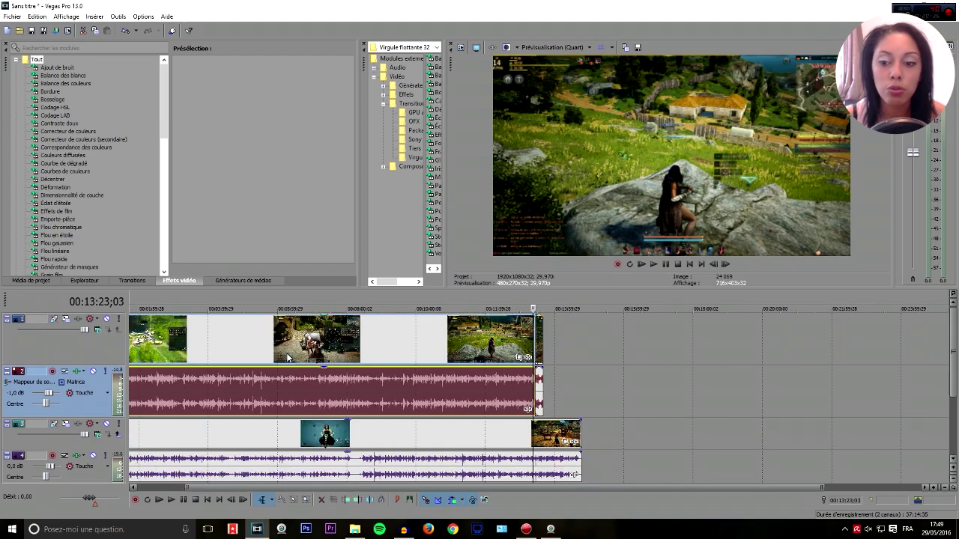
right_click(124, 342)
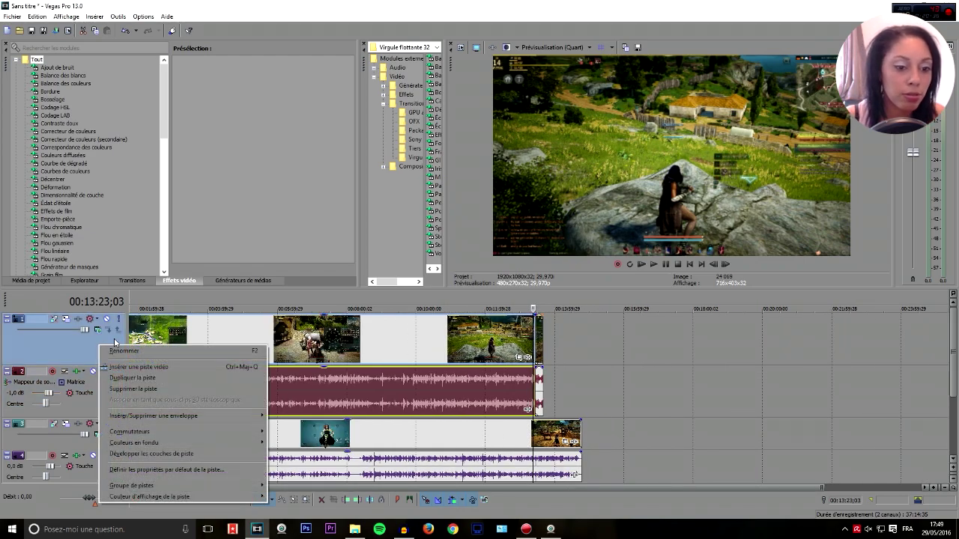
left_click(152, 371)
left_click(149, 352)
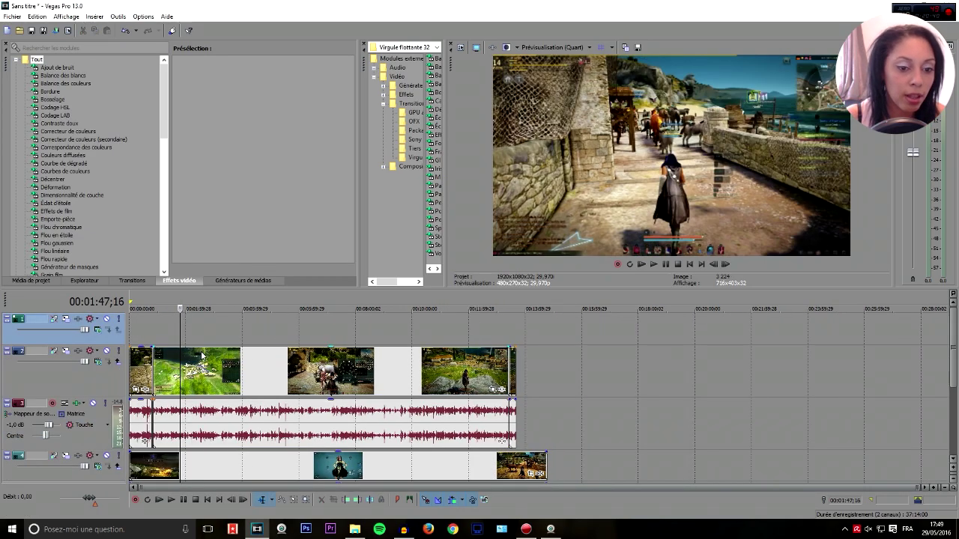
- Insert a text media event at the very start of the new empty video track, keeping its settings window clear of the preview
left_click(130, 327)
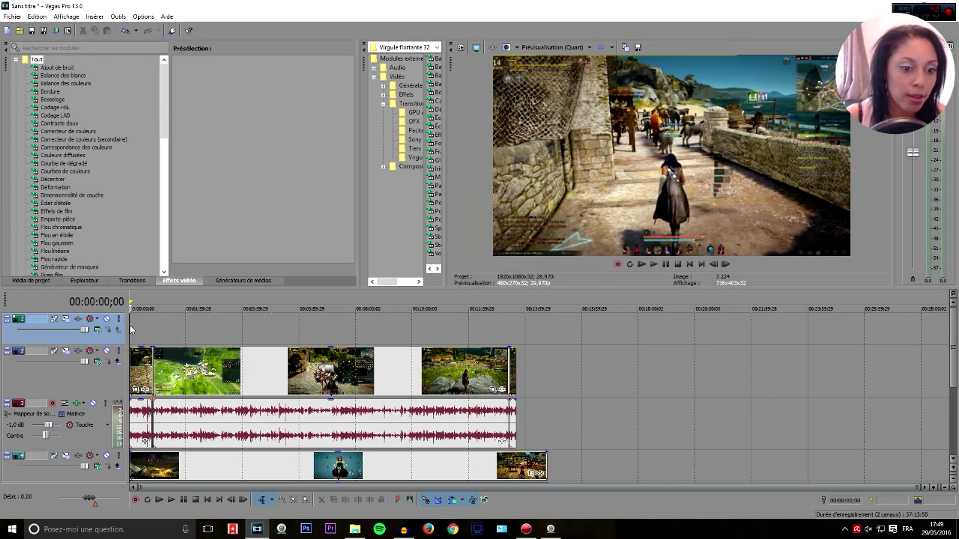
scroll(240, 344, "up", 5)
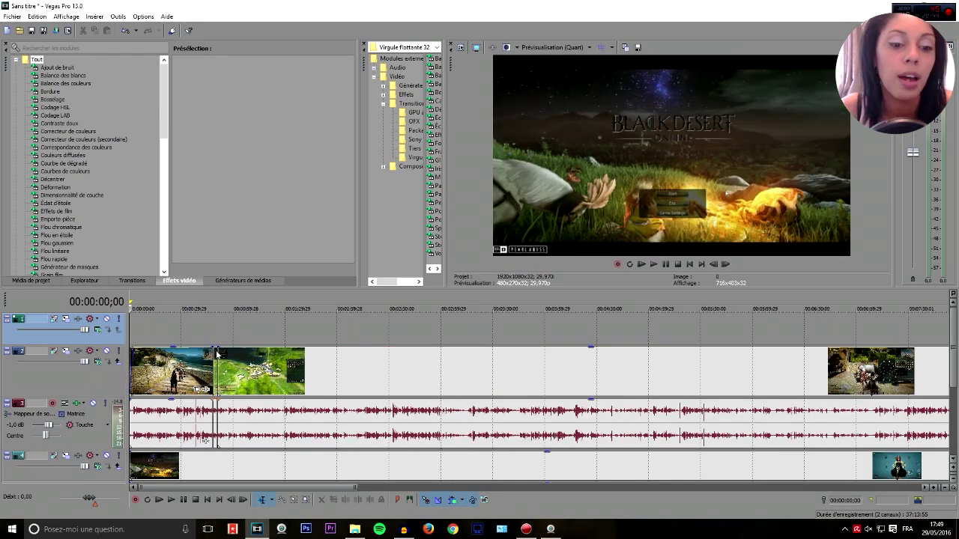
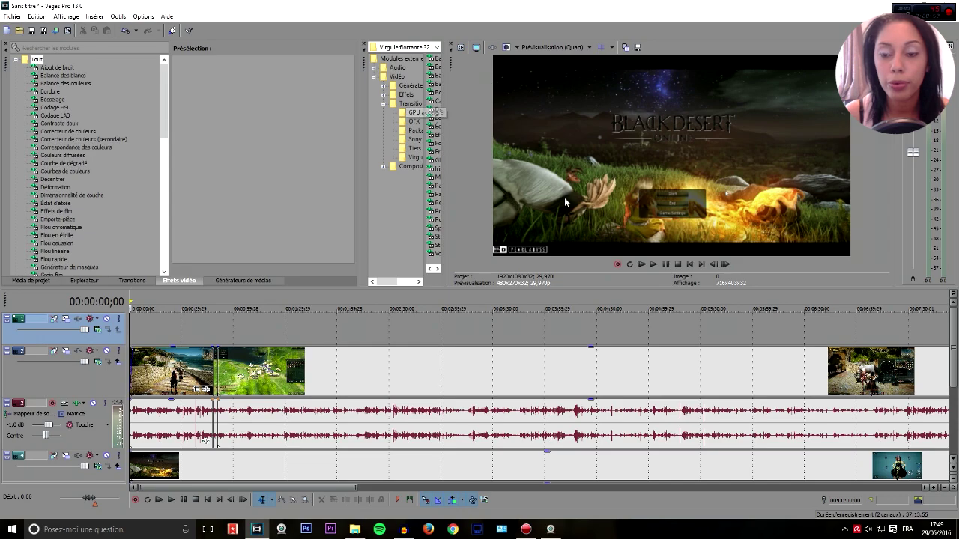
left_click(96, 17)
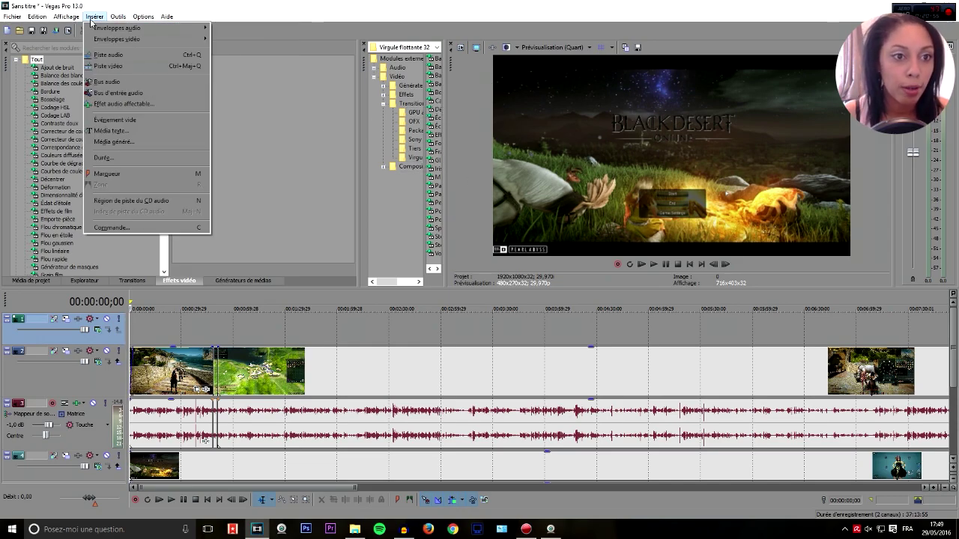
left_click(107, 133)
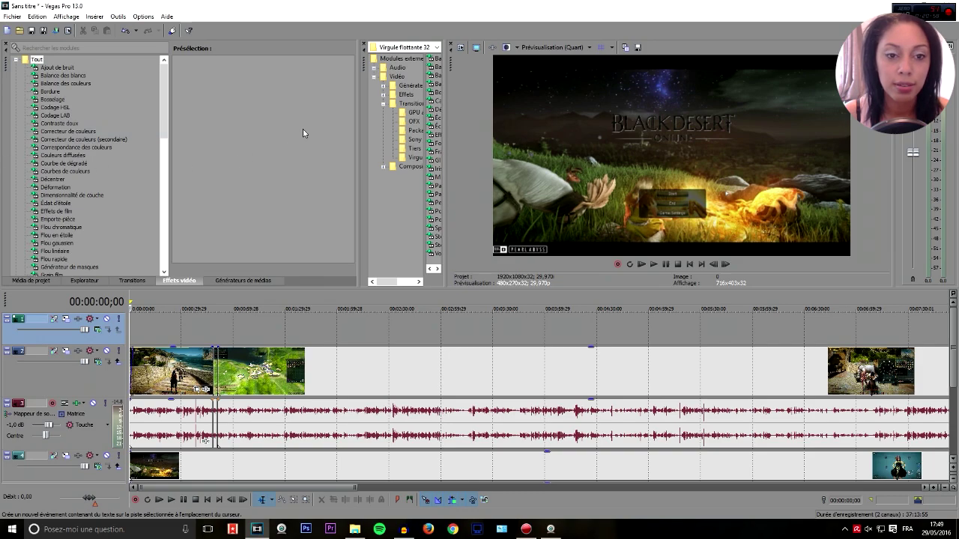
left_click_drag(337, 66, 227, 40)
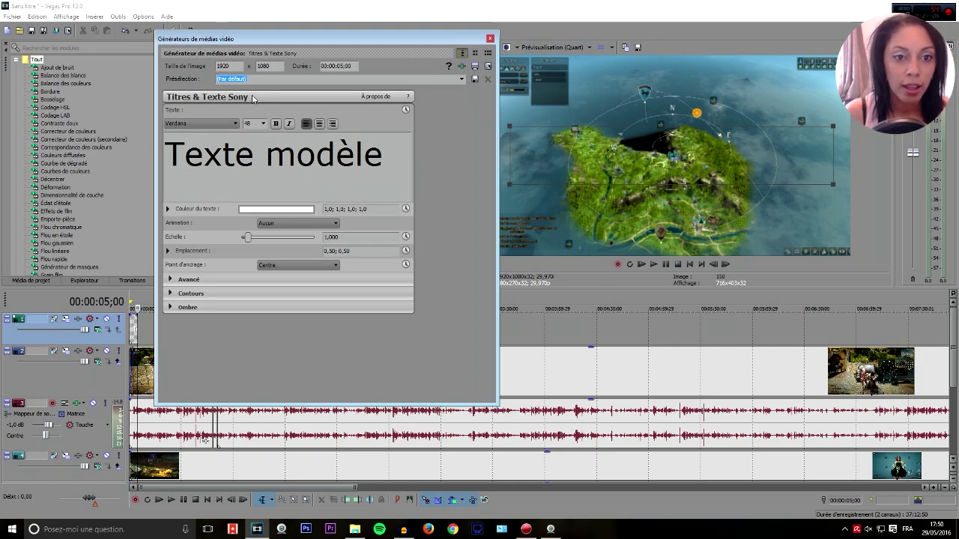
- Replace the sample text of the title with "Gameplay"
left_click_drag(383, 157, 122, 145)
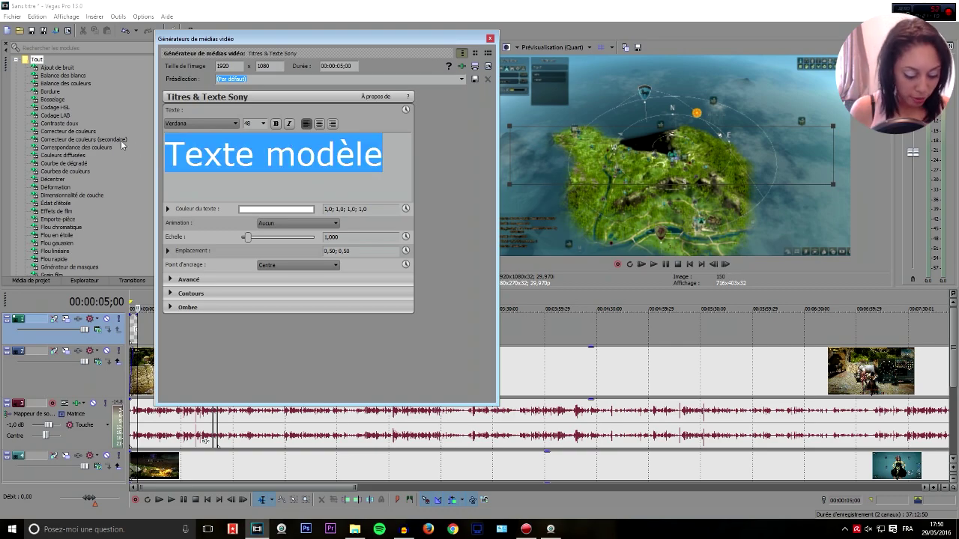
type("gAMEPLAY")
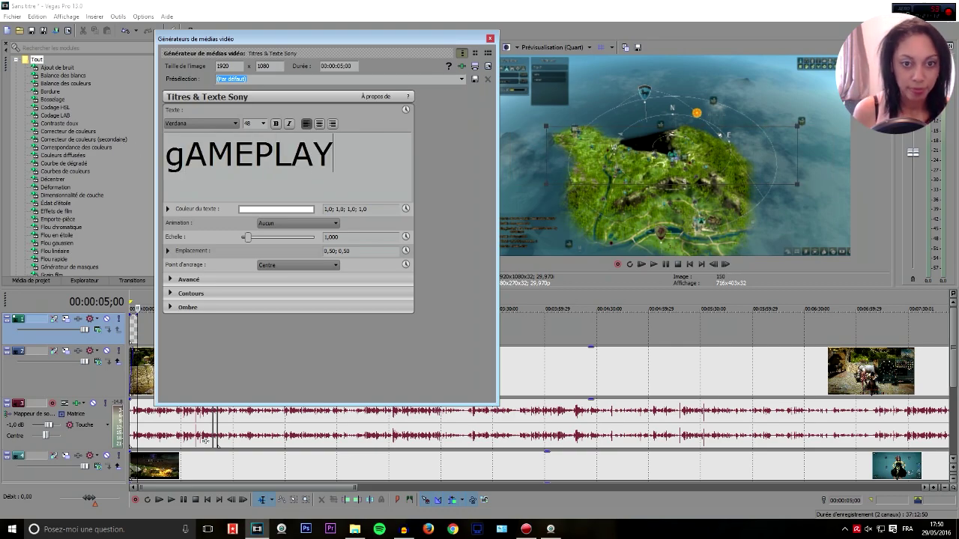
double_click(216, 155)
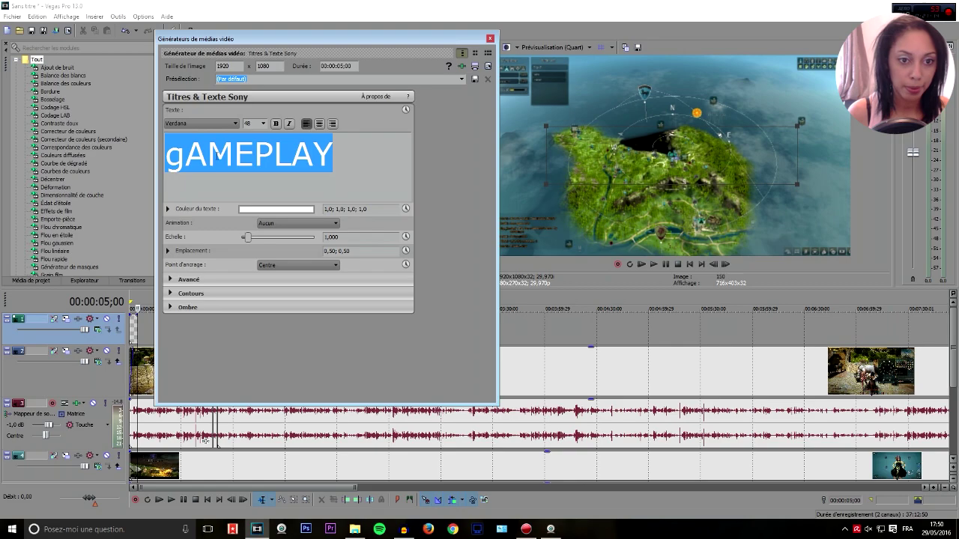
type("F")
key("BackSpace")
type("G")
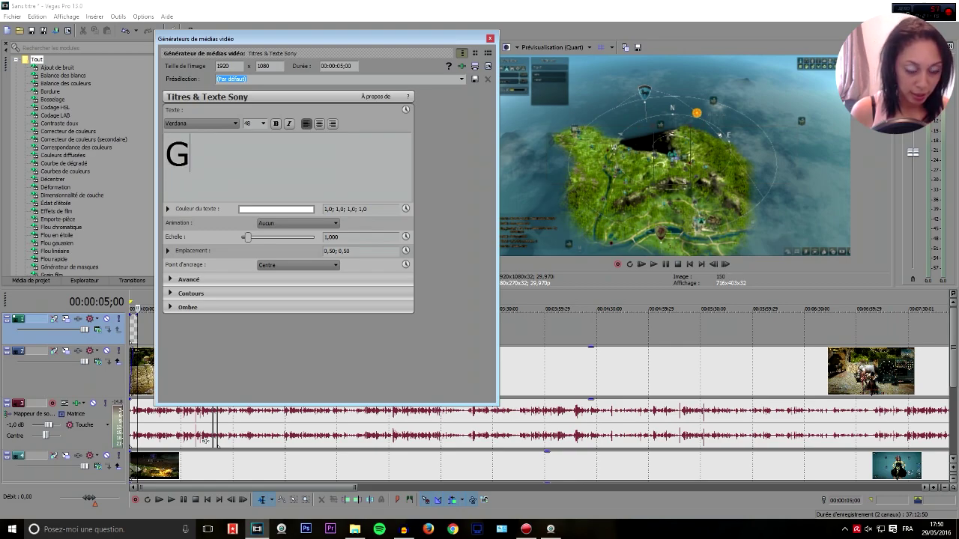
type("ameplay")
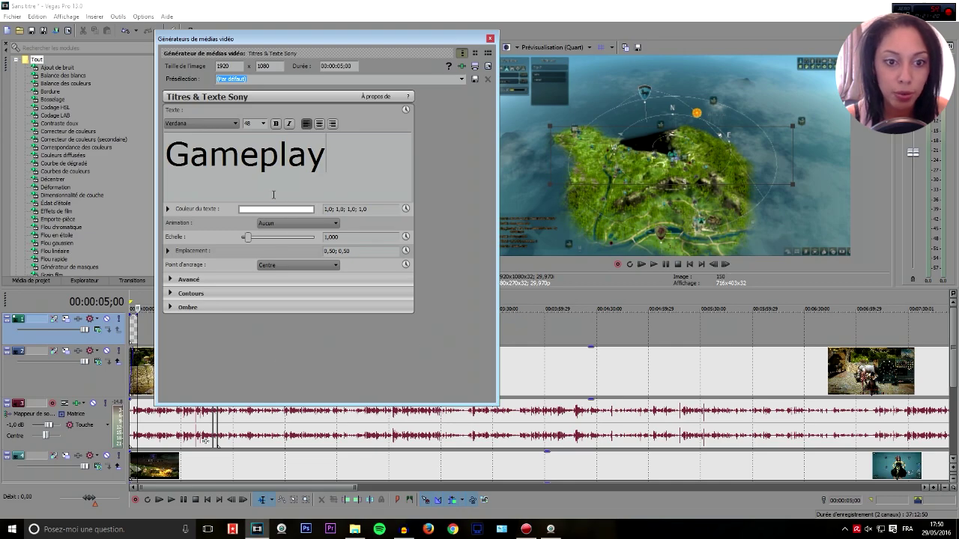
- Move the title to position 0.50; 0.55 in the frame and keep Verdana as its font
mouse_move(589, 140)
left_mouse_down()
mouse_move(589, 157)
mouse_move(591, 131)
left_mouse_up()
left_click(199, 123)
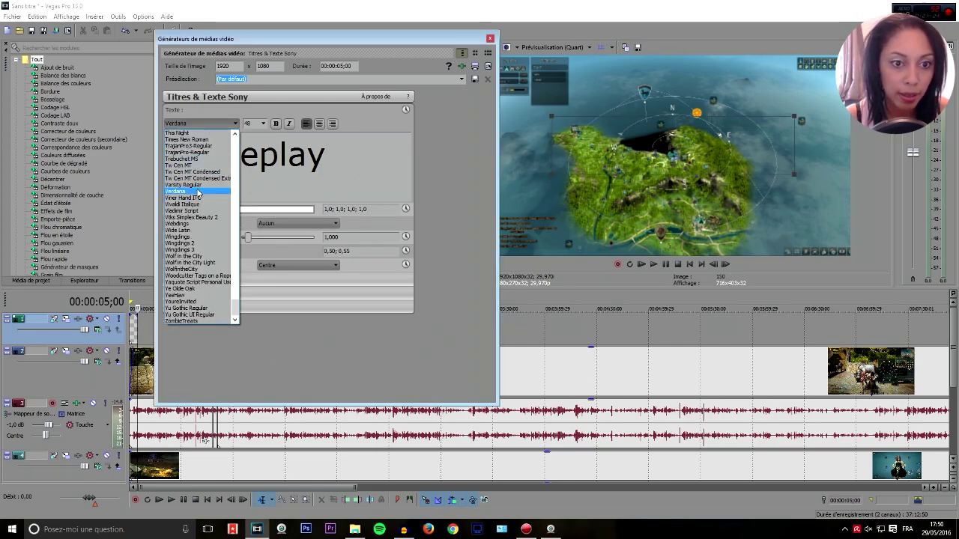
left_click(192, 191)
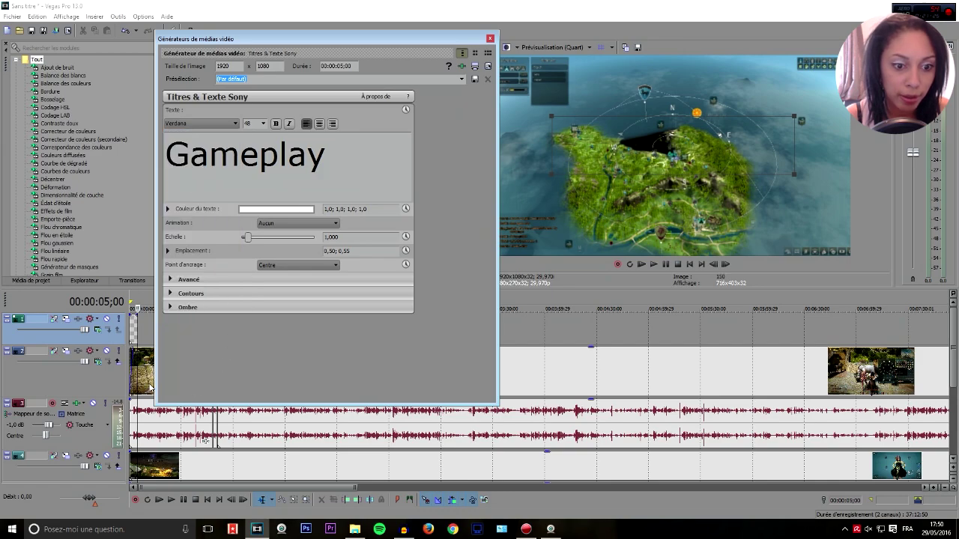
- Play the project briefly, then bring the playhead to 00:00:02;13 to view the title over the gameplay footage
left_click(135, 335)
key("space")
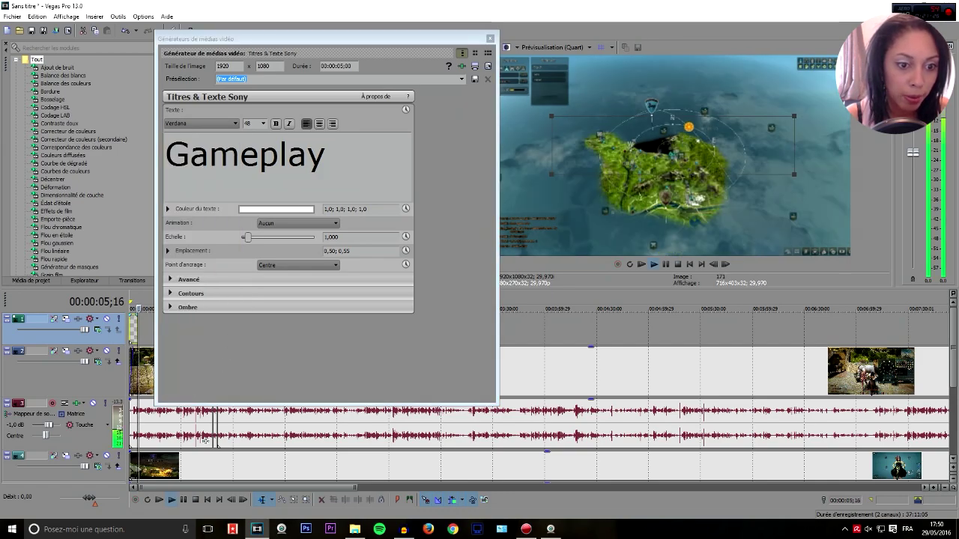
key("space")
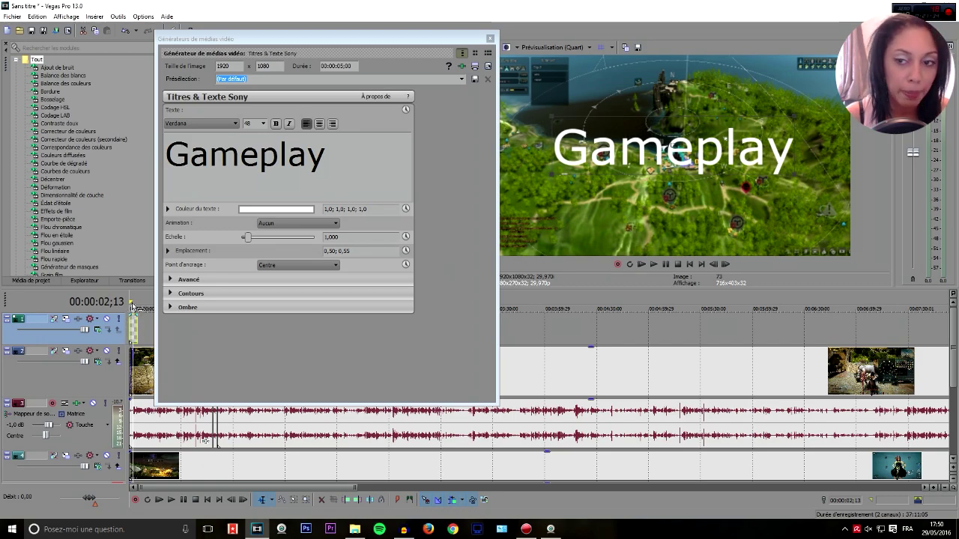
- Move the title in the preview to position 0.54; 0.53 and enlarge it to a scale of 1.152
mouse_move(601, 143)
left_mouse_down()
mouse_move(603, 153)
mouse_move(630, 160)
mouse_move(632, 112)
mouse_move(605, 146)
left_mouse_up()
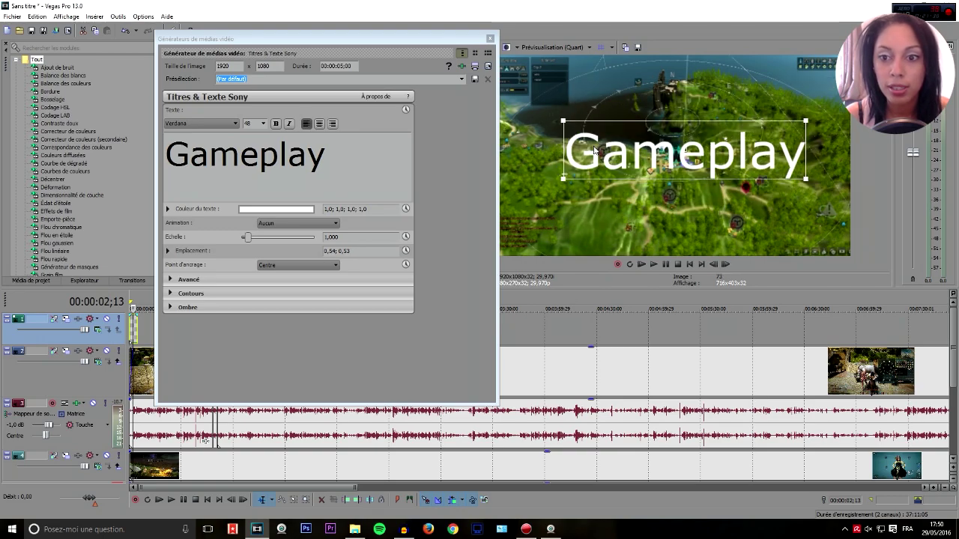
left_click_drag(564, 177, 593, 180)
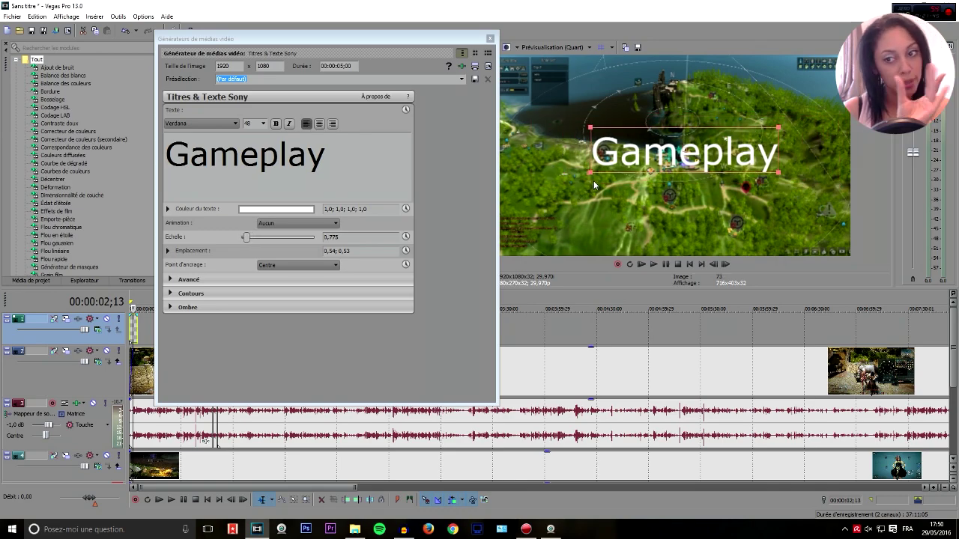
left_click_drag(594, 180, 554, 208)
- Look through the available fonts without changing Verdana, then center-align the title text
left_click(204, 121)
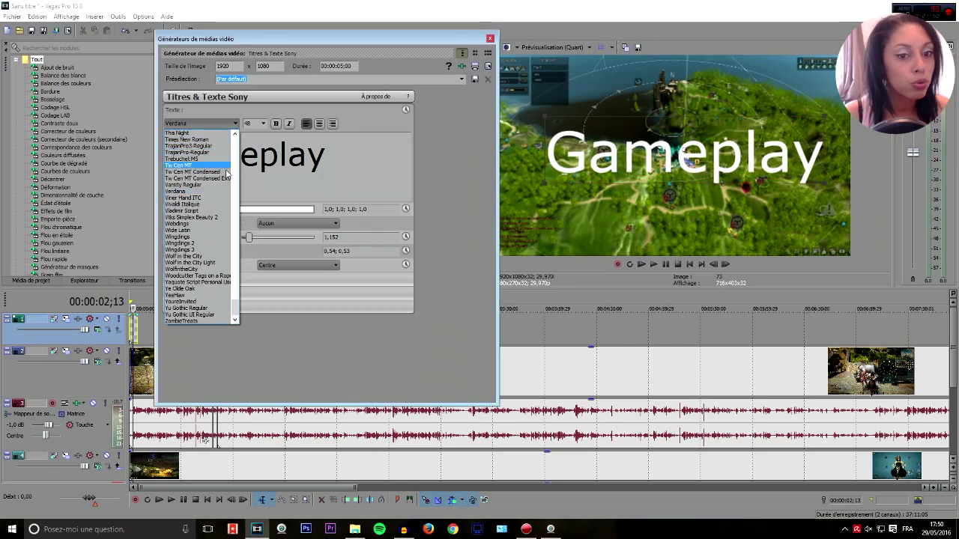
left_click_drag(236, 309, 227, 172)
left_click(308, 107)
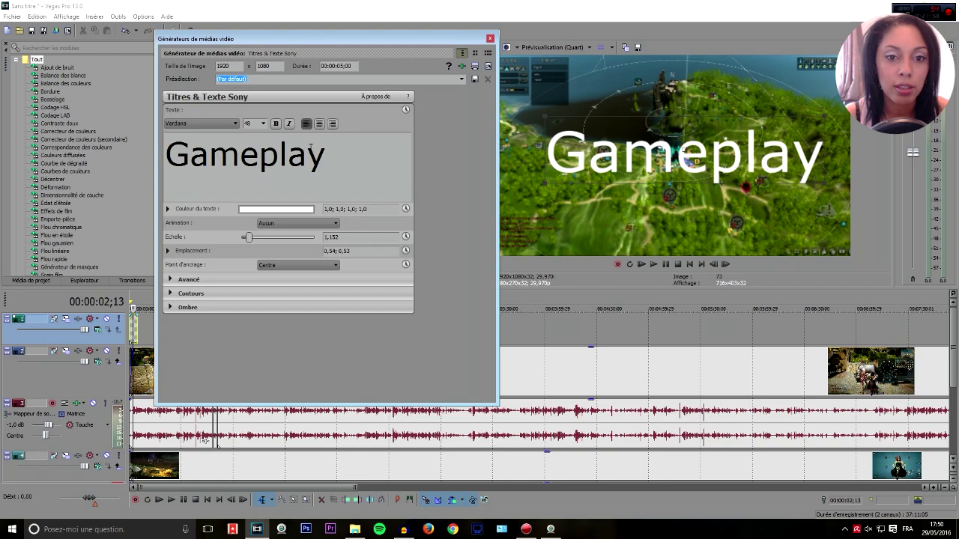
left_click(319, 123)
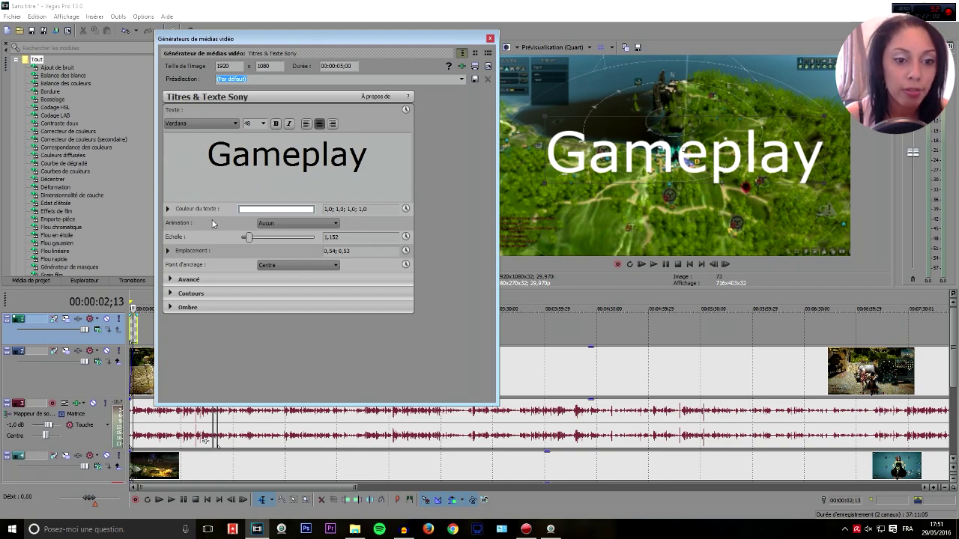
- Enlarge the Gameplay title to a scale of about 1.245 and apply the Chute des mots animation to it
mouse_move(250, 237)
left_mouse_down()
mouse_move(261, 238)
mouse_move(250, 238)
left_mouse_up()
left_click(282, 222)
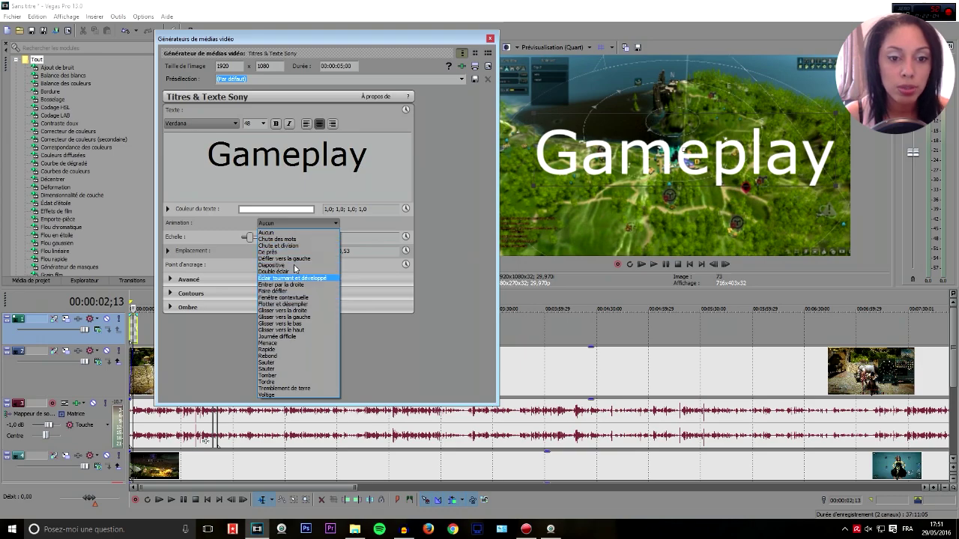
left_click(286, 239)
left_click(488, 38)
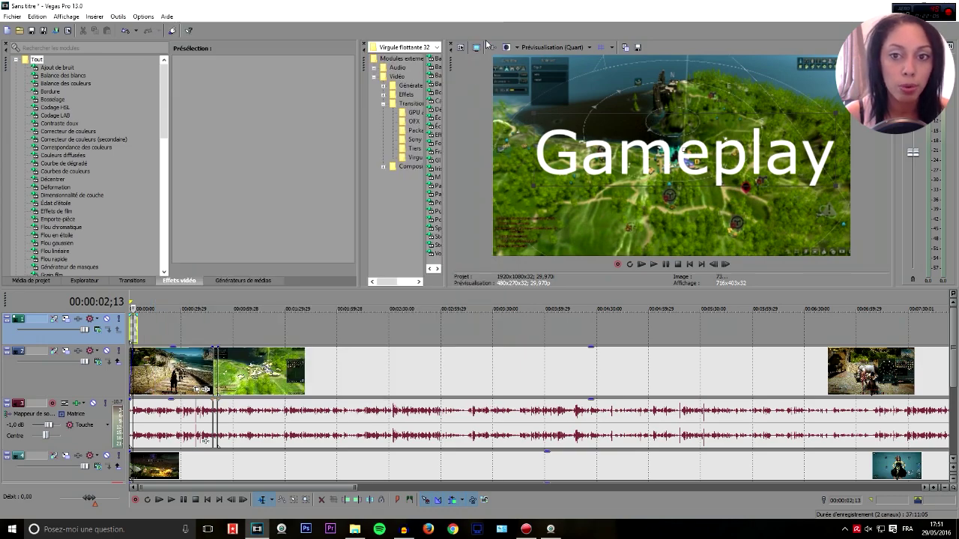
- Play the timeline from its start to preview the title's Chute des mots animation
left_click(128, 318)
key("space")
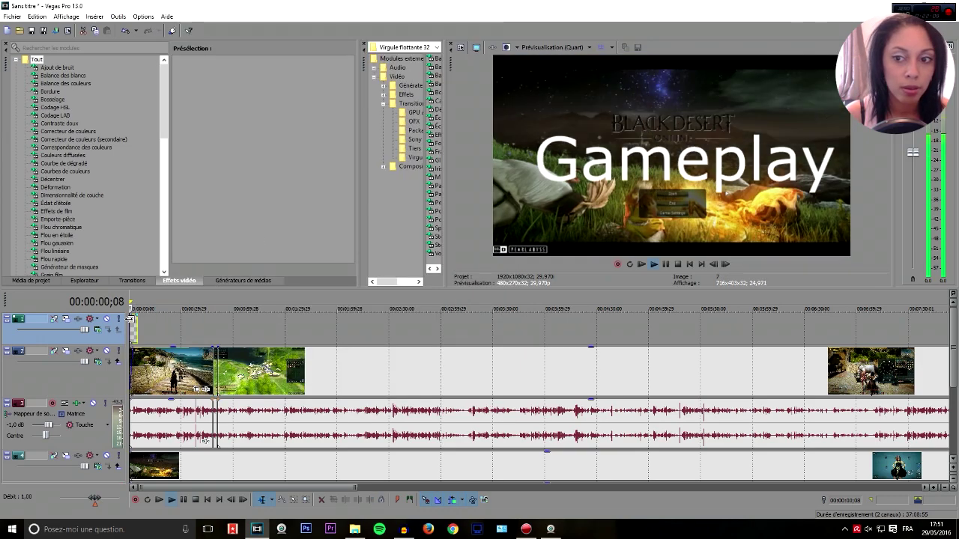
key("space")
- Reopen the title's generated media settings and set its animation to Voltige
scroll(161, 335, "up", 4)
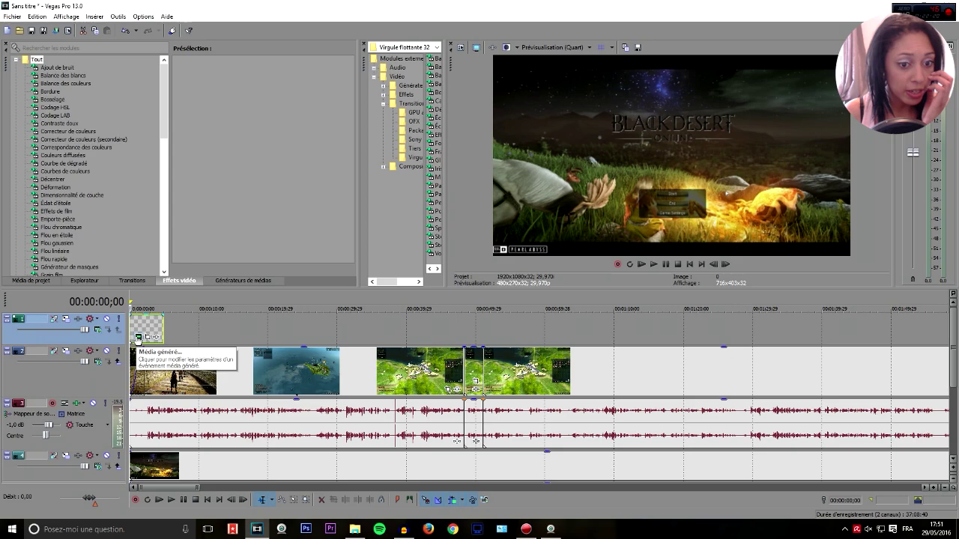
left_click(138, 337)
left_click(491, 37)
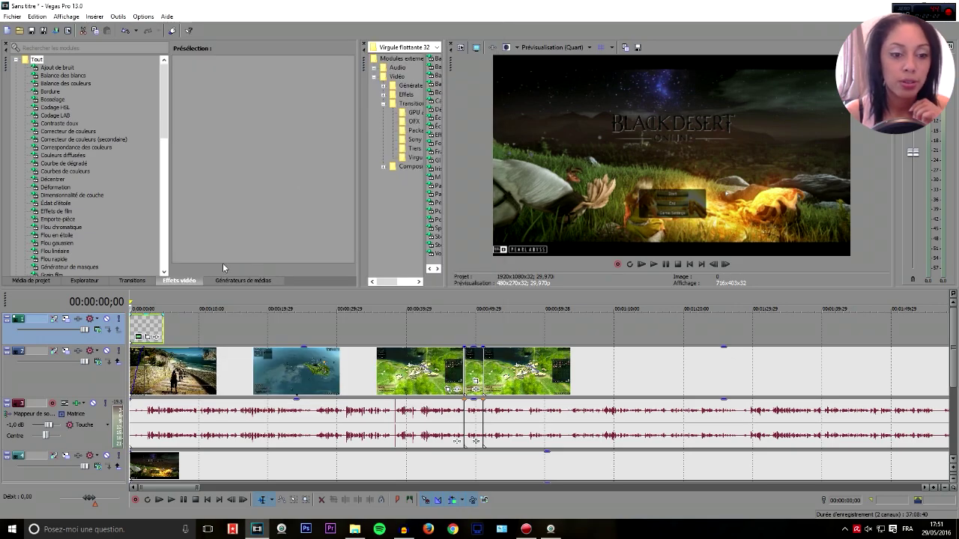
right_click(136, 323)
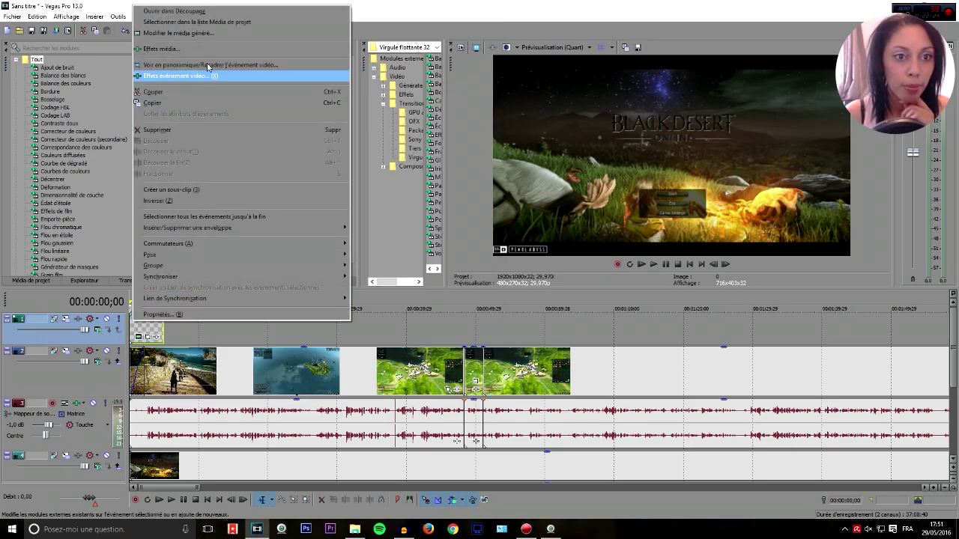
left_click(184, 34)
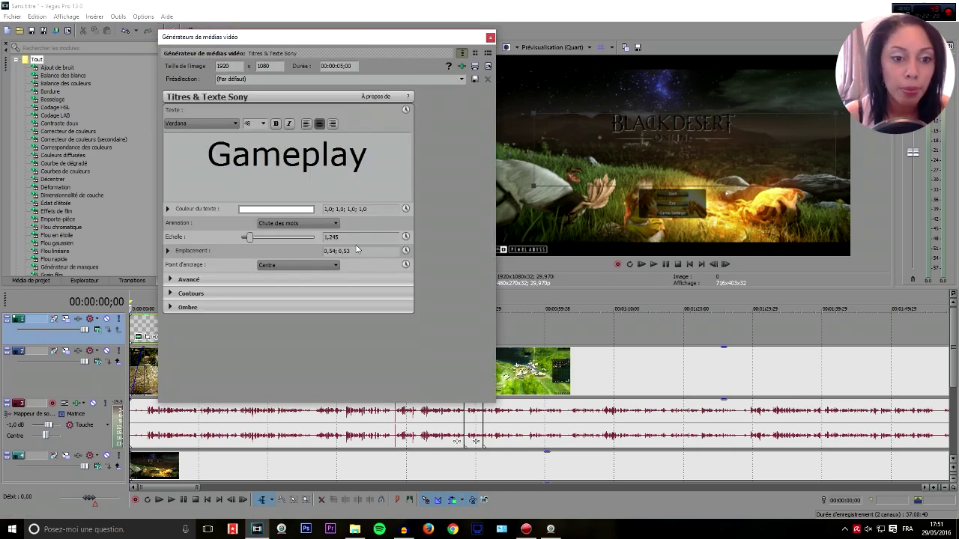
left_click(259, 225)
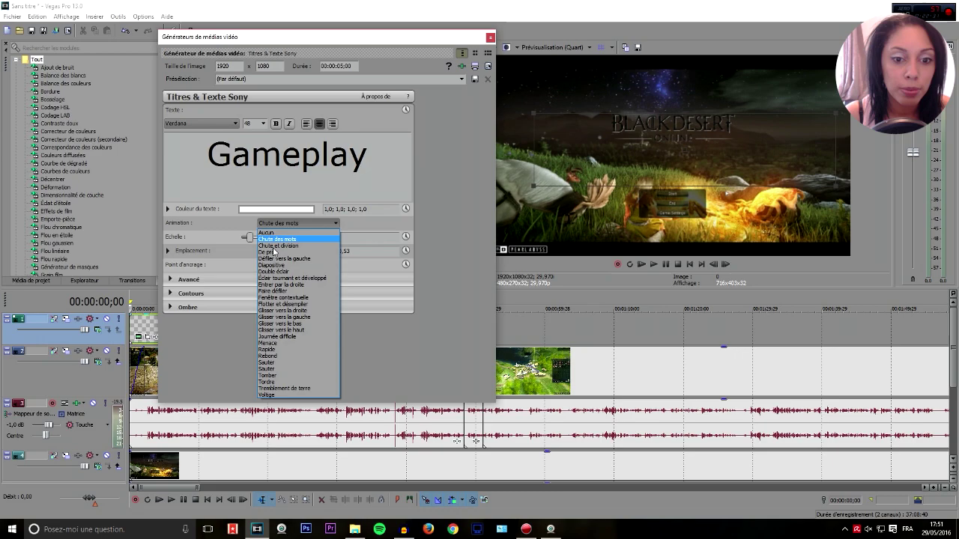
left_click(275, 395)
left_click(487, 52)
- Play the opening of the timeline to check the title's Voltige animation
key("space")
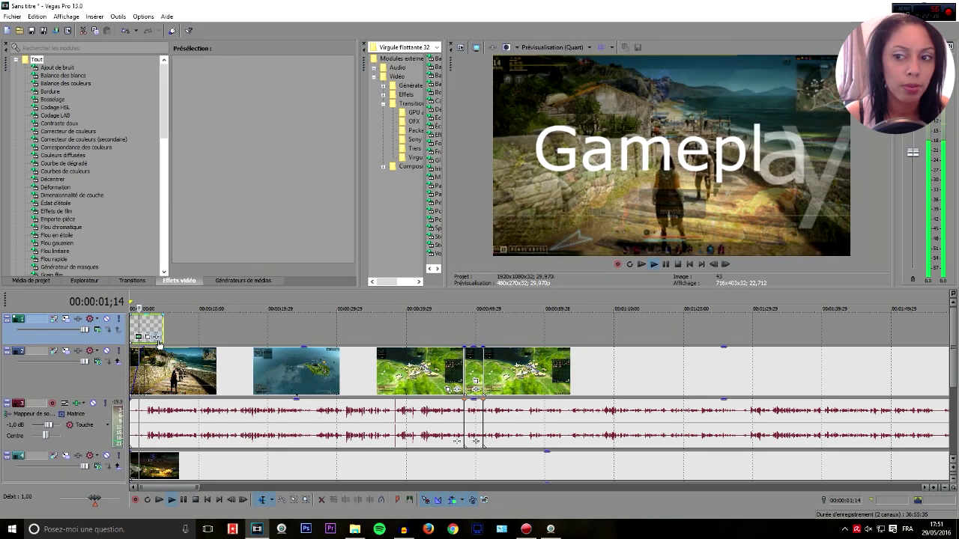
key("space")
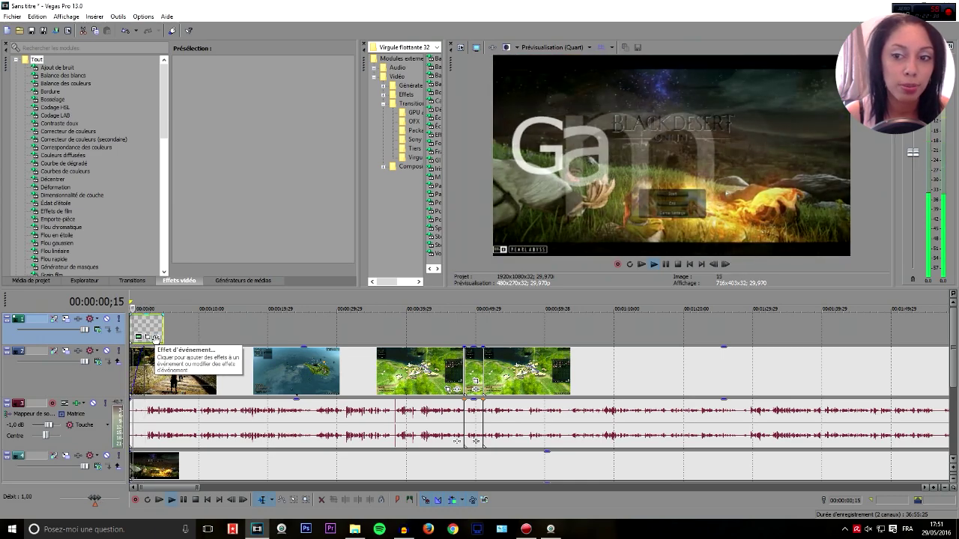
key("space")
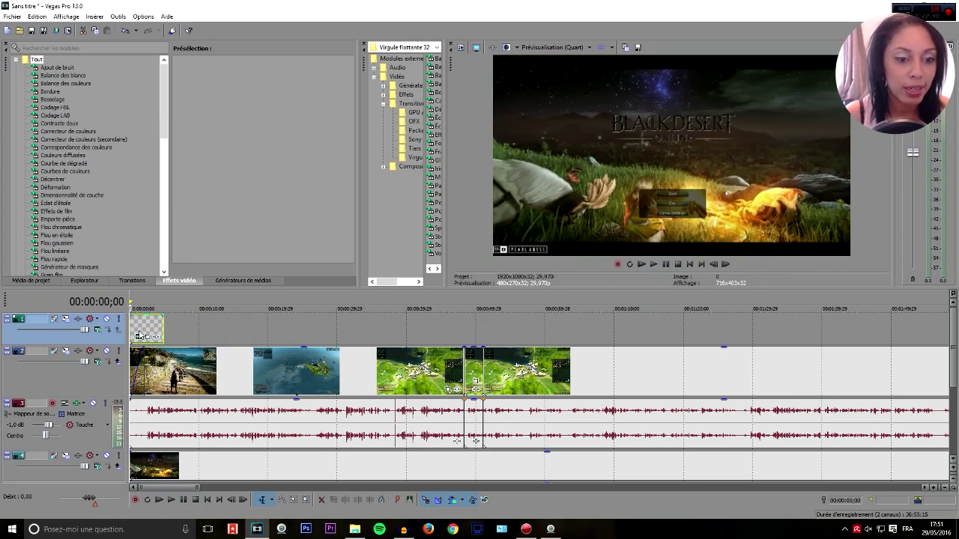
- Expand the title's Avancé, Contours and Ombre settings and set its outline colour to magenta
left_click(146, 336)
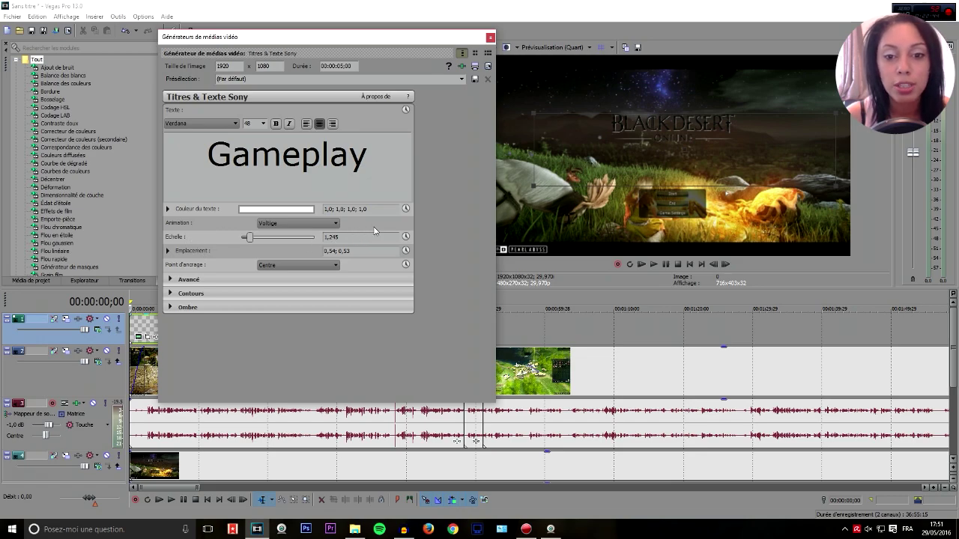
left_click(405, 238)
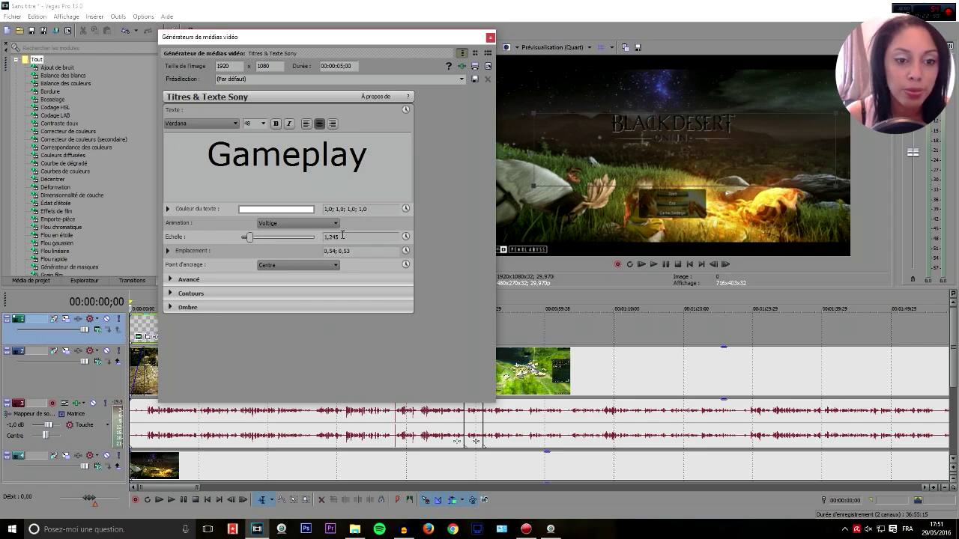
left_click(178, 281)
left_click(172, 336)
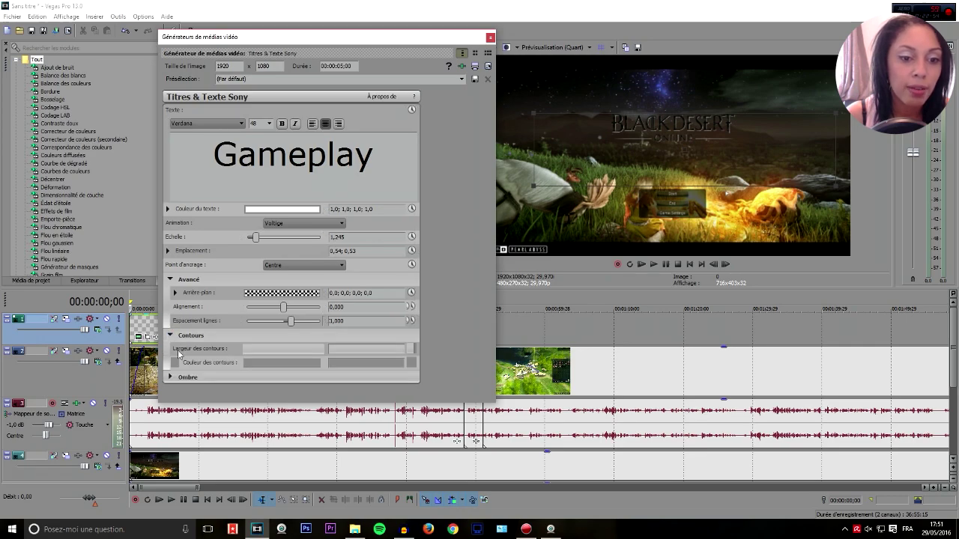
left_click(171, 378)
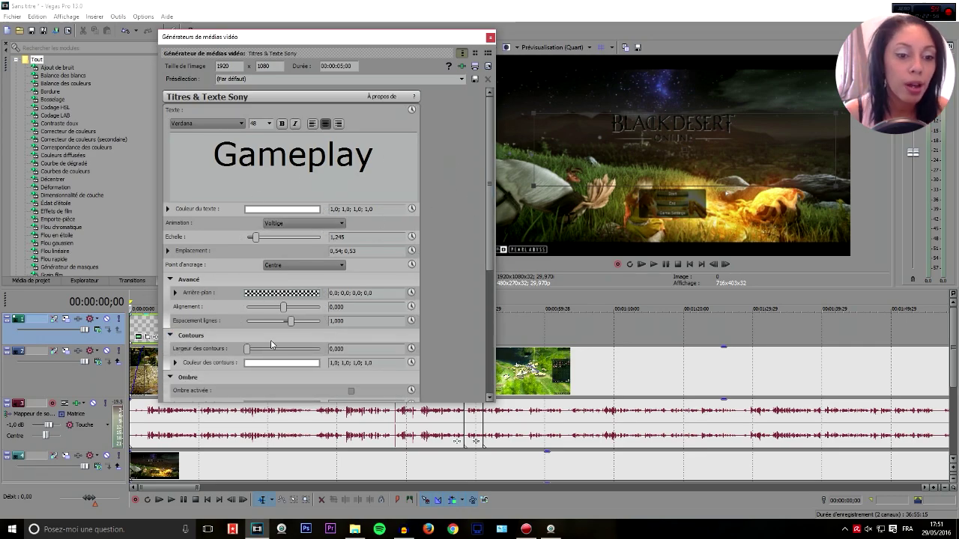
scroll(221, 326, "down", 2)
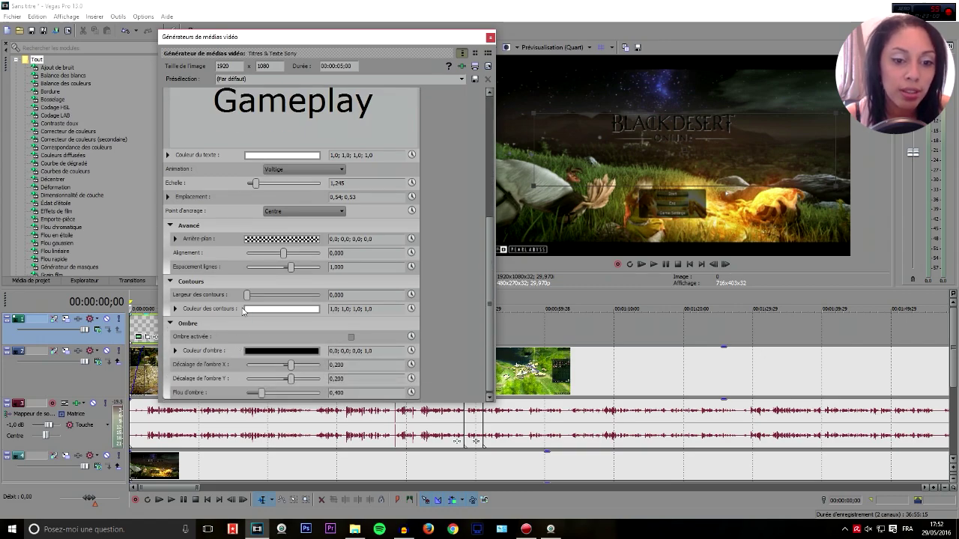
left_click(247, 309)
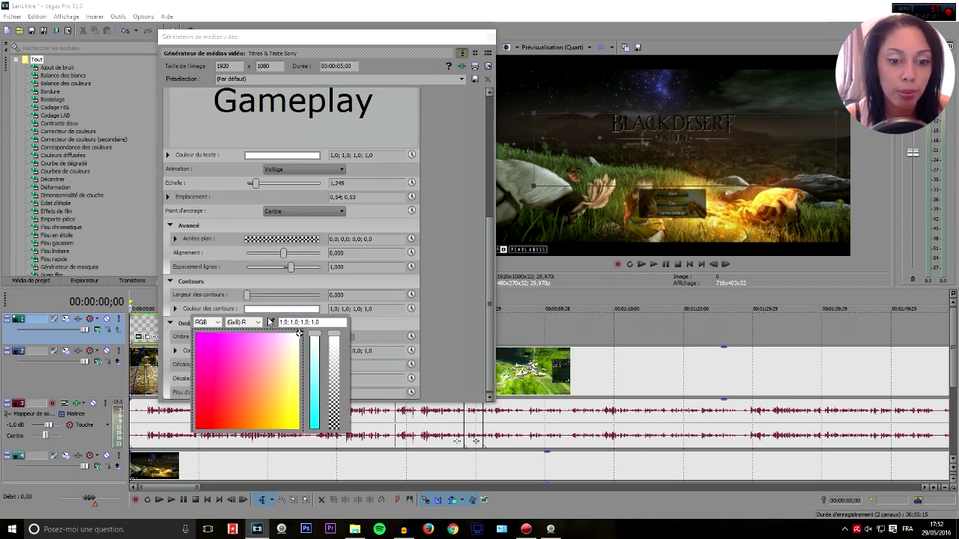
left_click(199, 337)
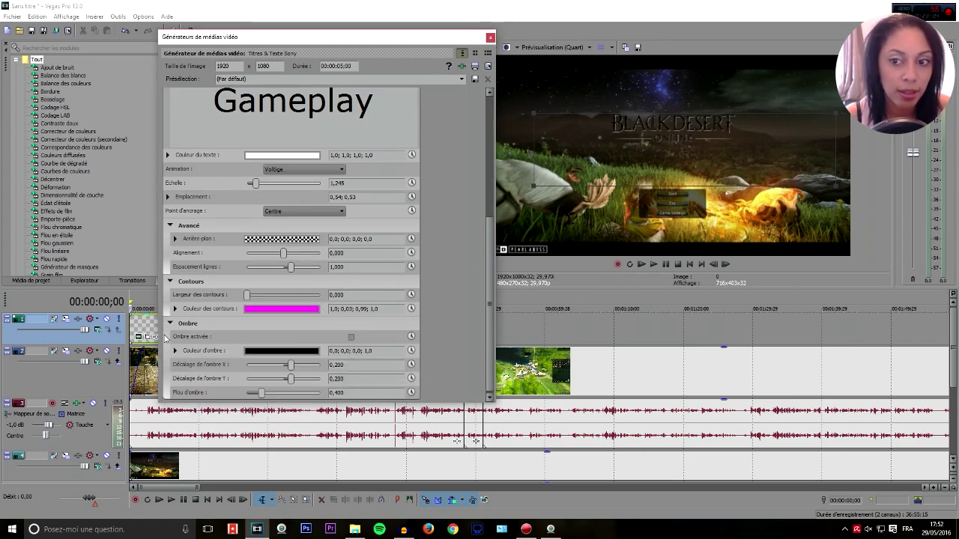
- Show the title at about 00:00:02;07 in the preview and widen its outline to about 4.83
left_click(143, 324)
key("space")
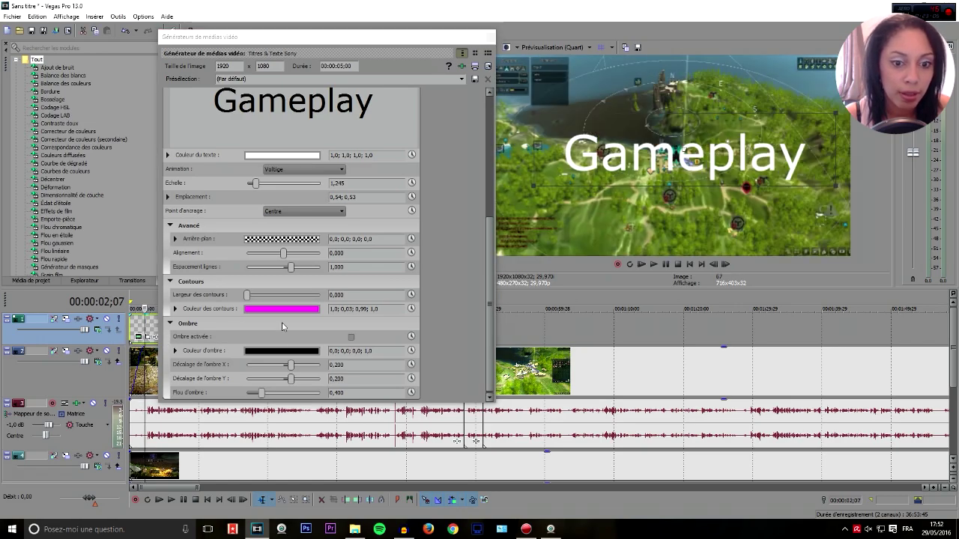
left_click_drag(251, 299, 282, 296)
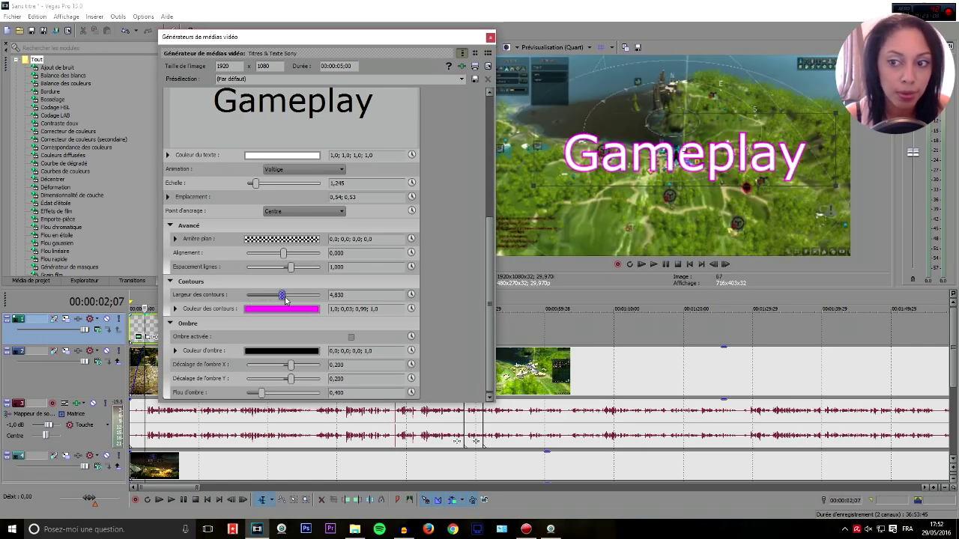
scroll(238, 339, "up", 3)
scroll(247, 338, "down", 3)
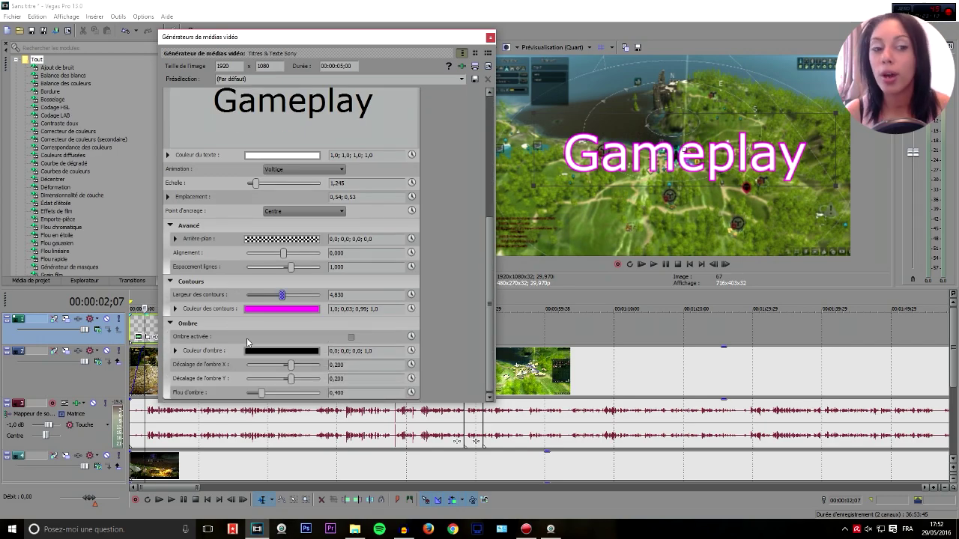
left_click(490, 38)
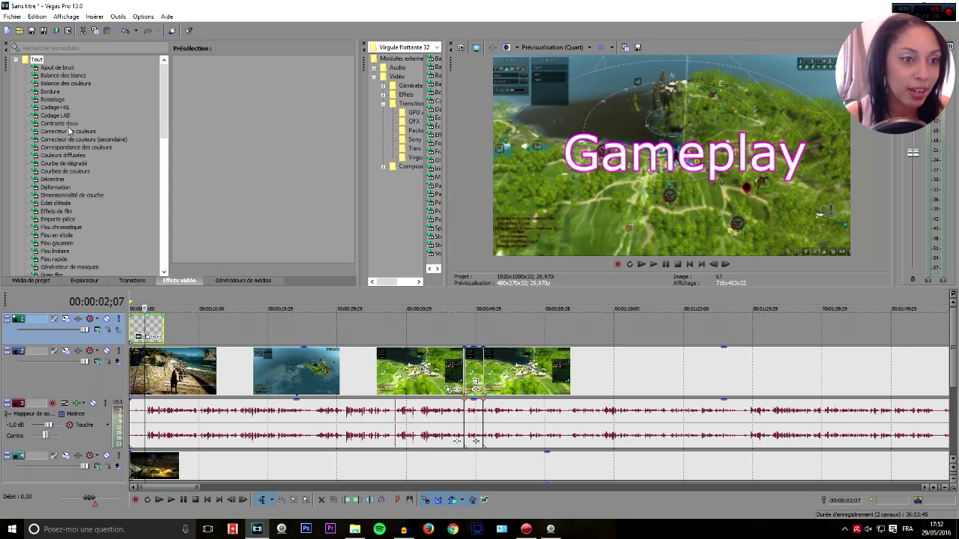
- Apply the Étoile preset of the Balayage en étoile transition to the first video clip's start, and shift the title slightly later
left_click(58, 83)
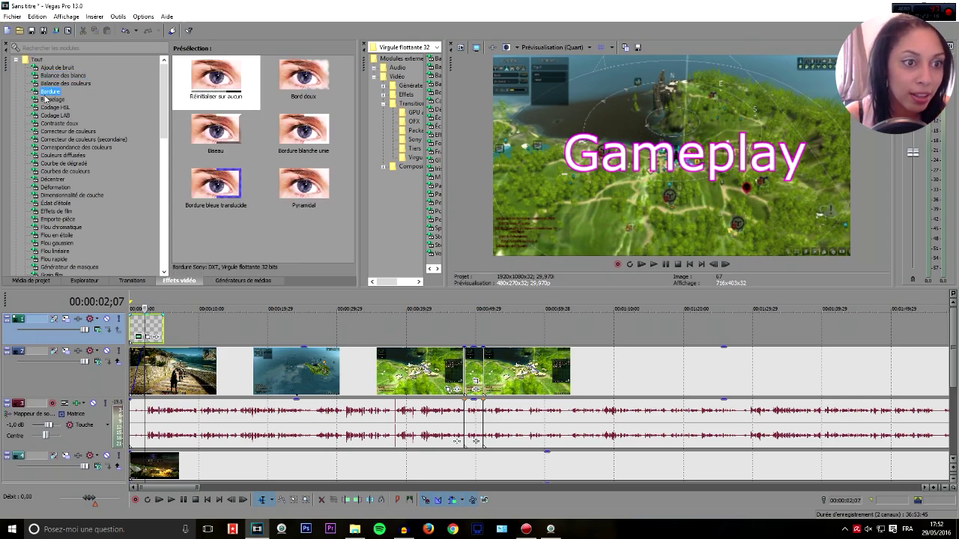
left_click(121, 282)
left_click_drag(302, 83, 129, 372)
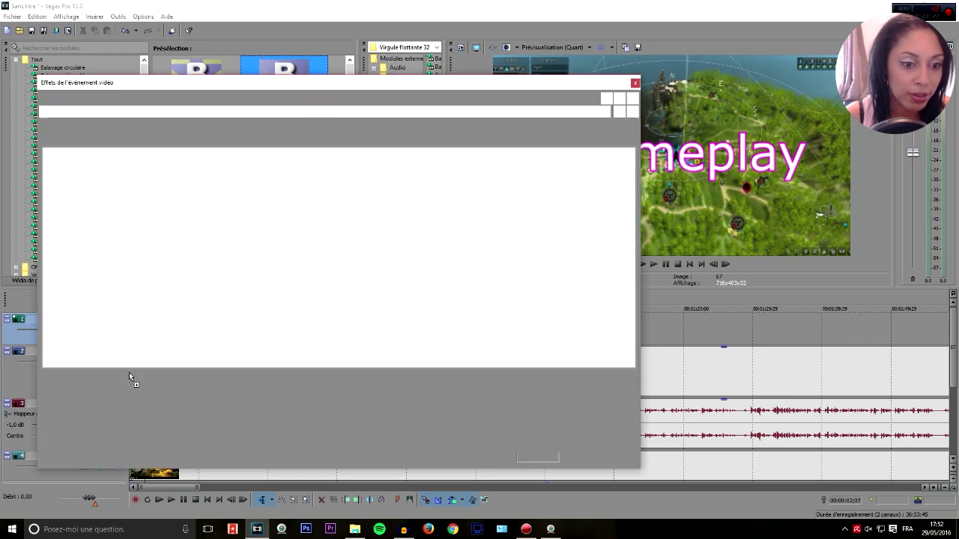
left_click(635, 82)
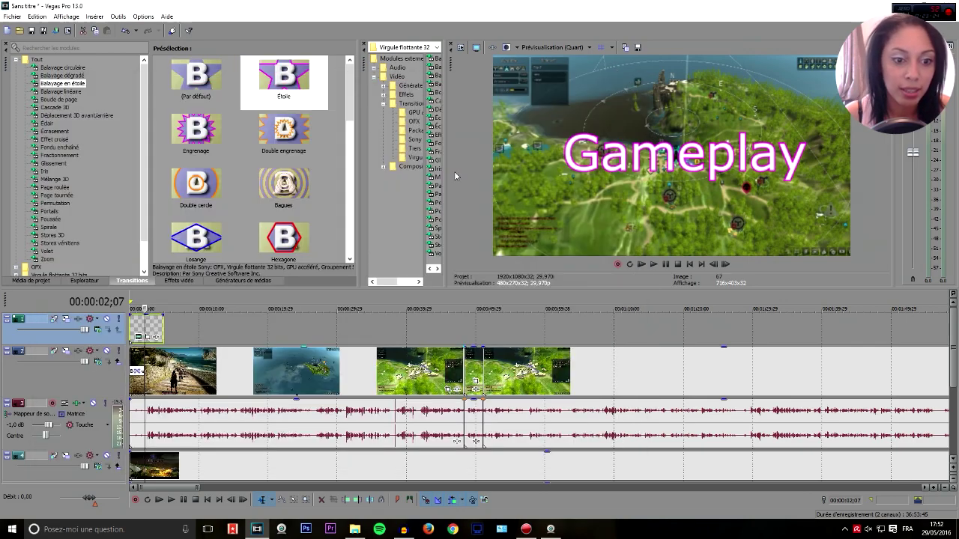
left_click_drag(138, 328, 145, 329)
- Examine the presets of the available video effects, from Ajout de bruit to Courbes de couleurs
right_click(181, 375)
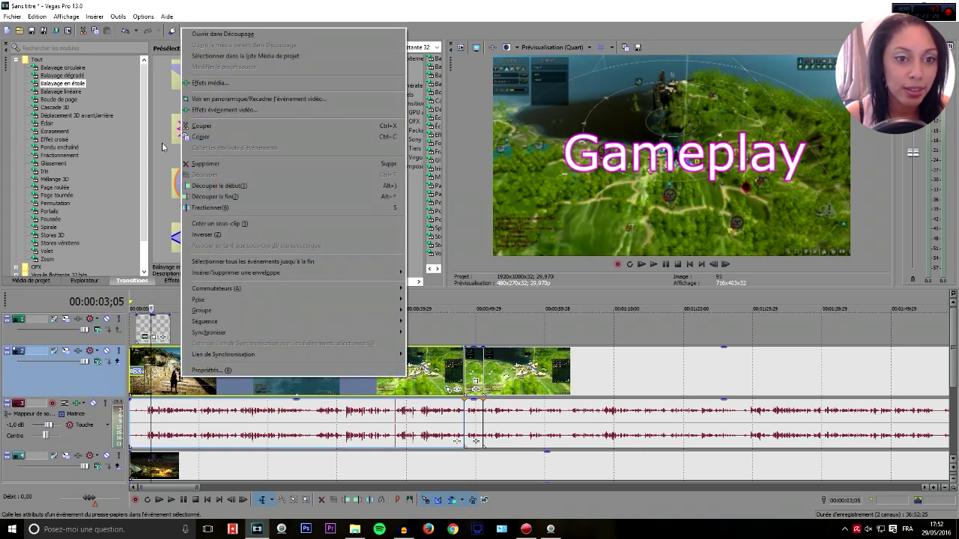
left_click(156, 278)
left_click(168, 281)
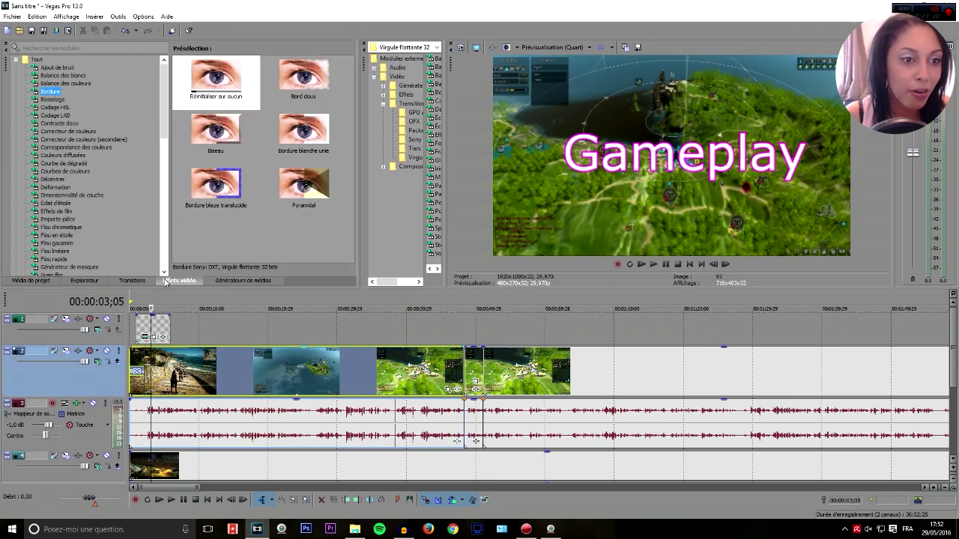
left_click(54, 84)
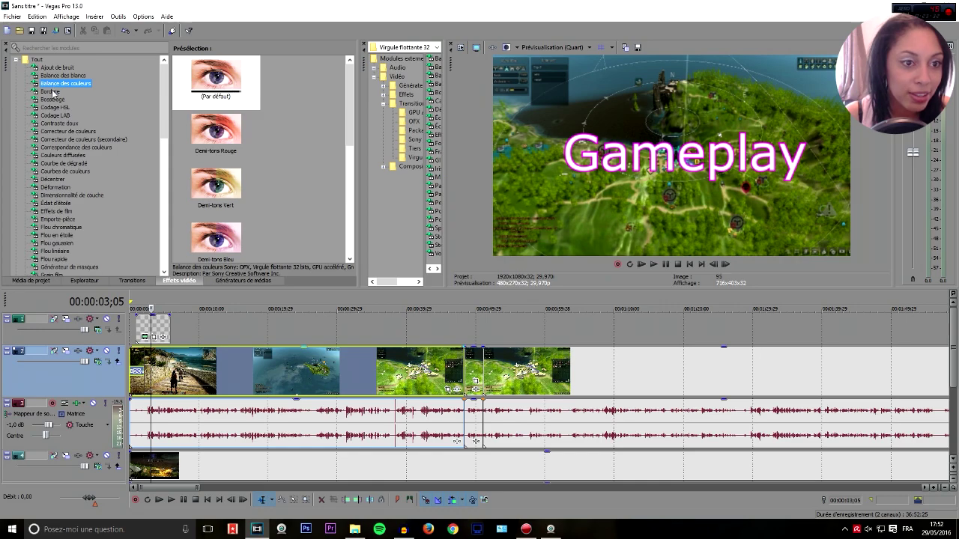
left_click(46, 68)
left_click(49, 91)
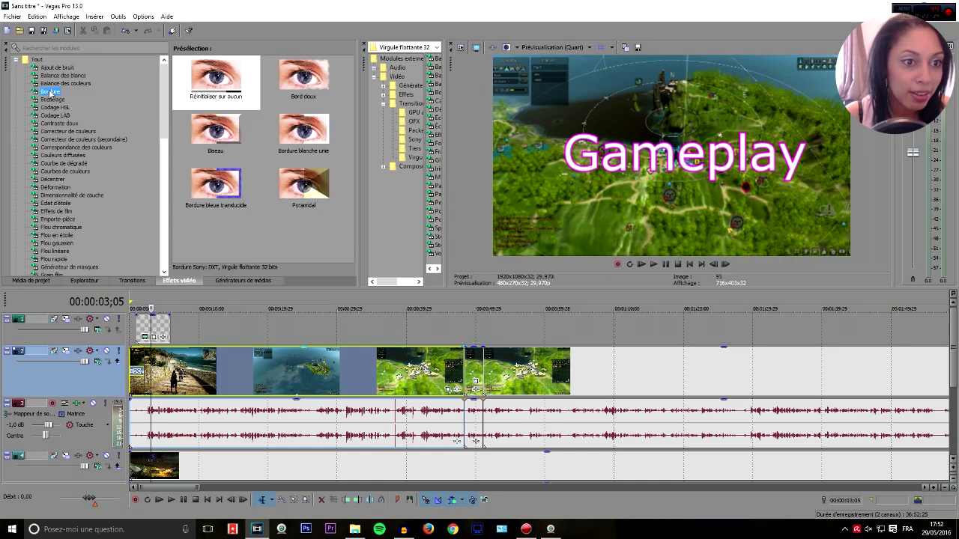
left_click(51, 99)
left_click(53, 107)
left_click(52, 116)
left_click(52, 124)
left_click(52, 131)
left_click(49, 155)
left_click(52, 171)
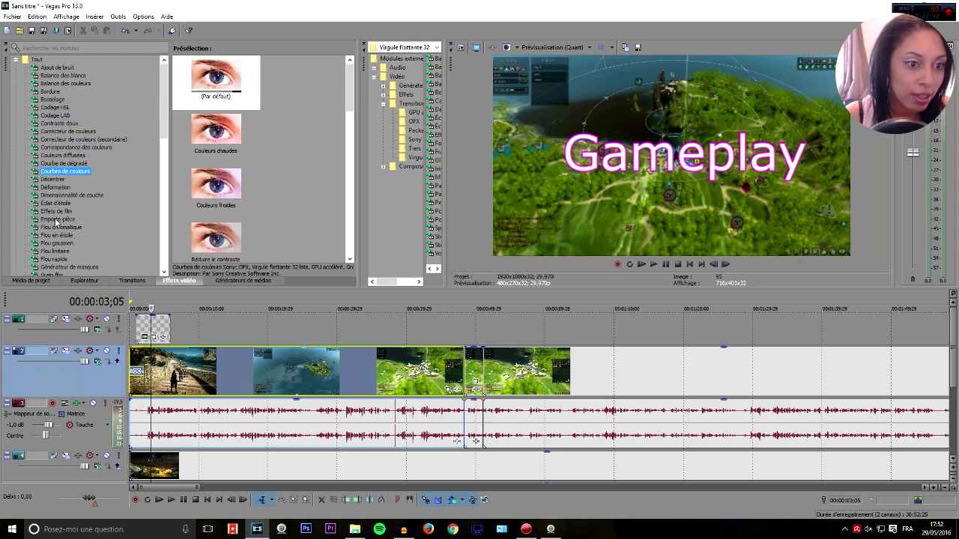
- Apply the Simple 4 points preset of the Éclat d'étoile effect to the first video clip
scroll(56, 165, "down", 2)
left_click(57, 155)
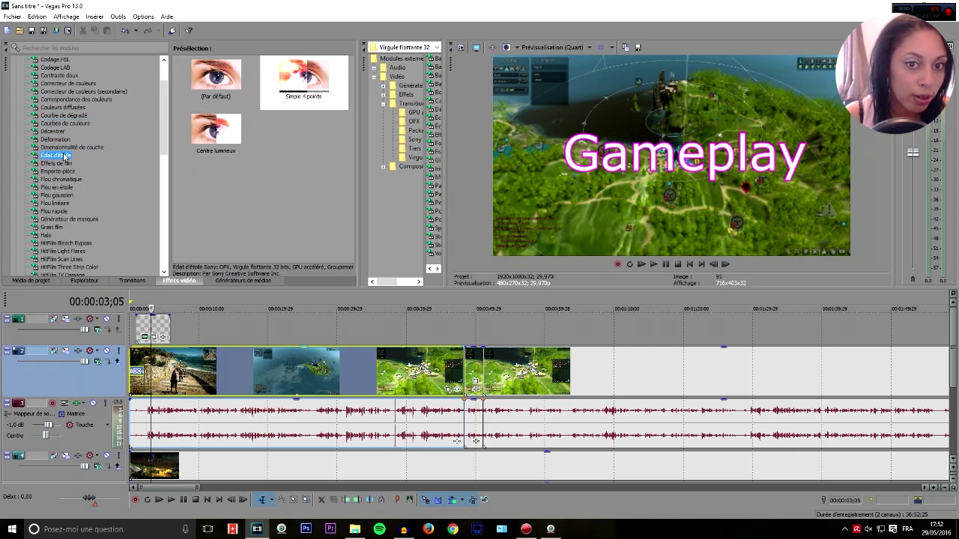
left_click(314, 74)
left_click_drag(208, 294, 148, 368)
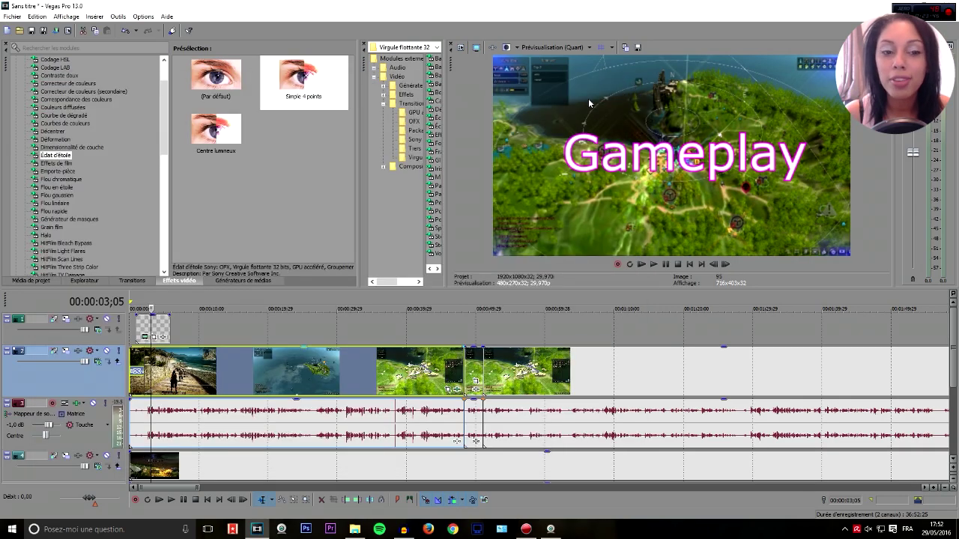
left_click(634, 83)
- Play the timeline from its start to preview the star transition, the Éclat d'étoile effect and the title together
left_click(130, 327)
key("space")
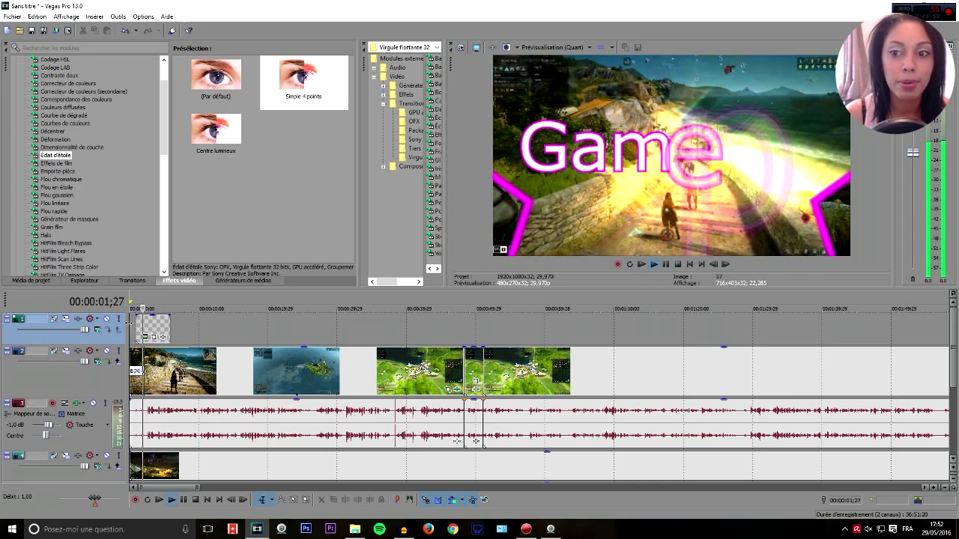
key("space")
key("space")
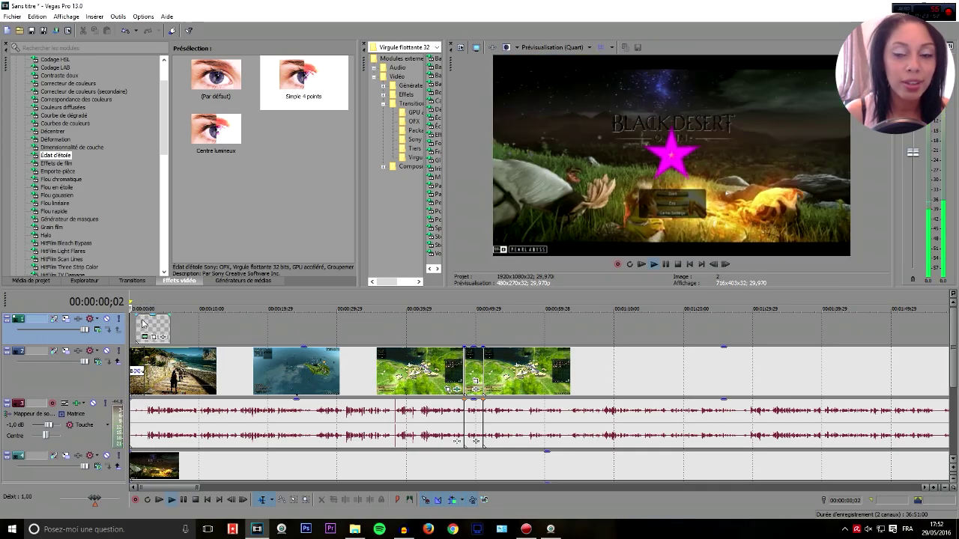
key("space")
- Move the Gameplay title slightly earlier on its track and play the opening again
left_click_drag(147, 330, 148, 330)
key("space")
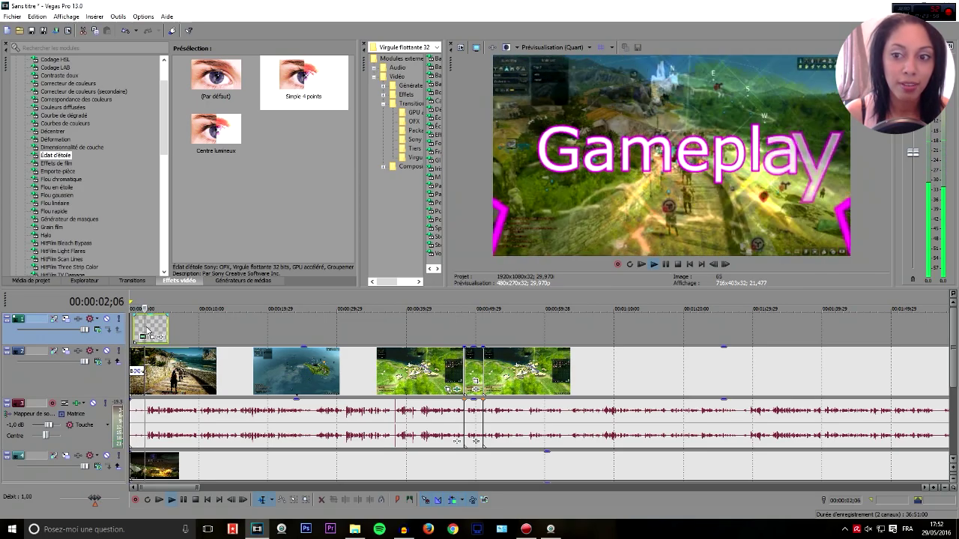
- Set the Gameplay title's shadow offsets to 0,306 on X and 0,633 on Y, and its shadow blur to 0,449
key("space")
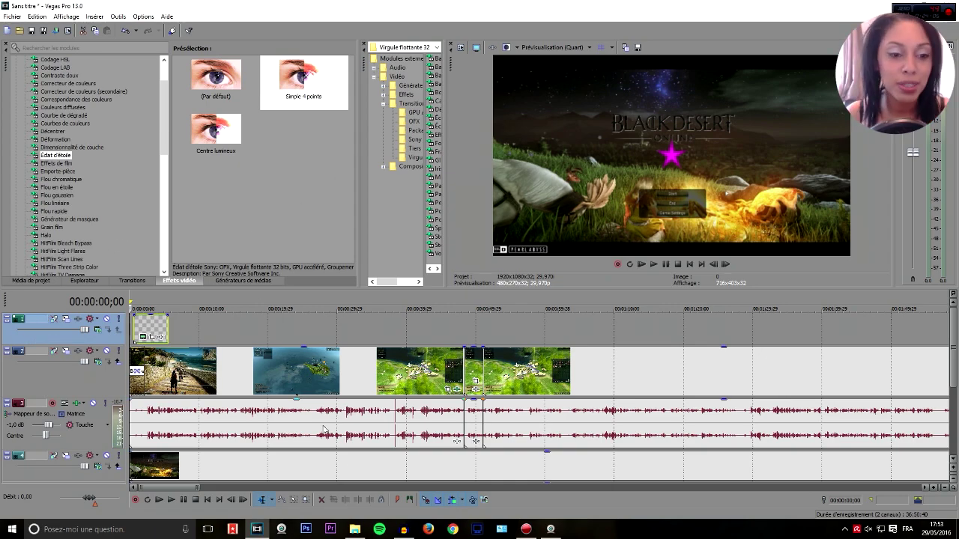
left_click(142, 335)
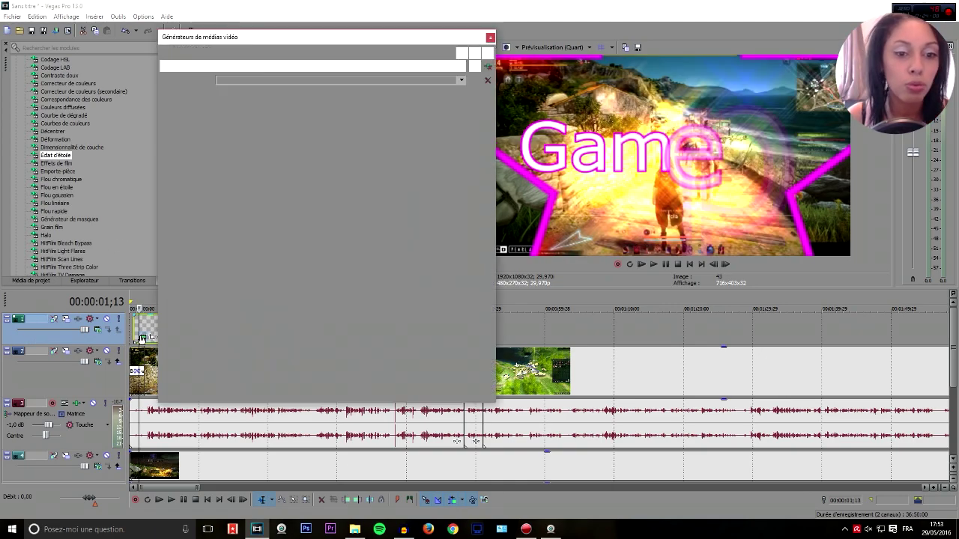
scroll(216, 322, "down", 2)
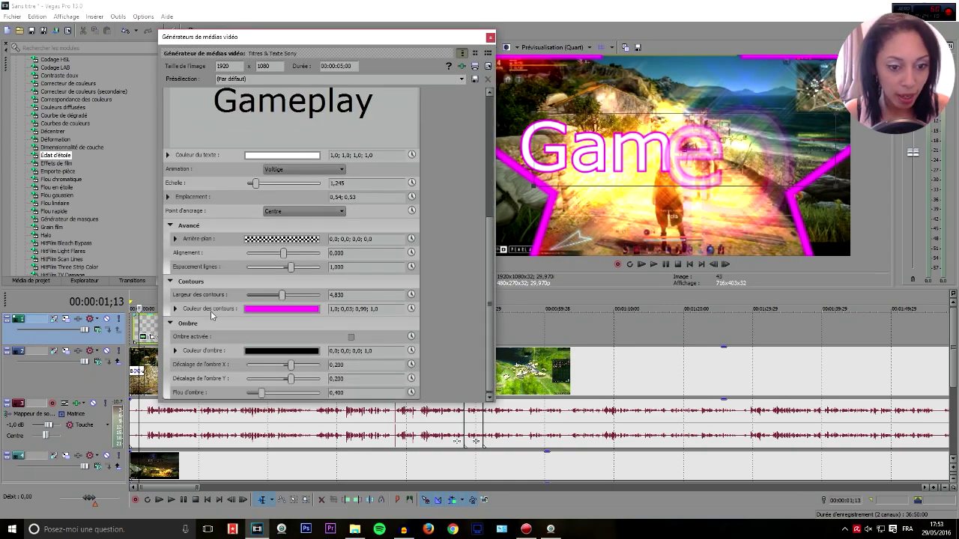
scroll(217, 321, "up", 2)
scroll(237, 334, "down", 2)
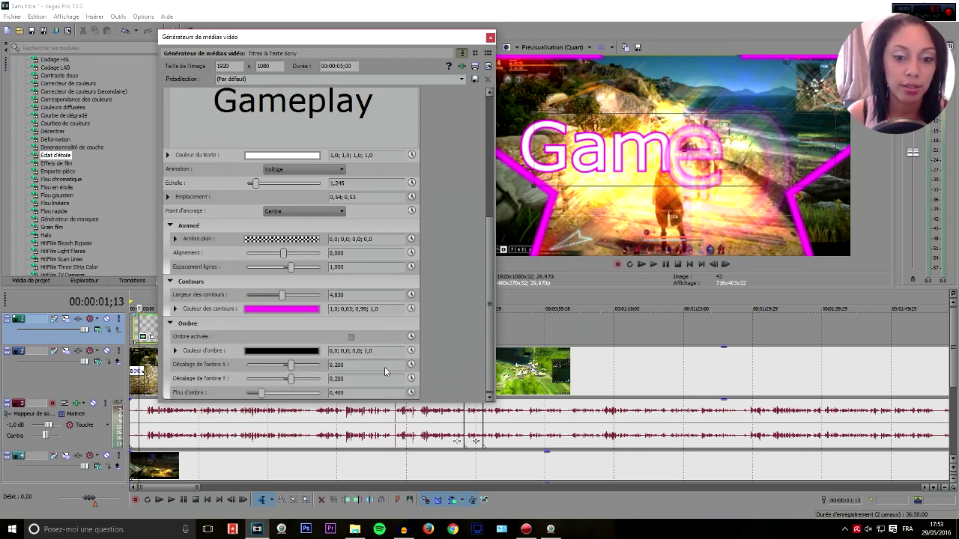
mouse_move(290, 380)
left_mouse_down()
mouse_move(307, 378)
mouse_move(296, 365)
left_mouse_up()
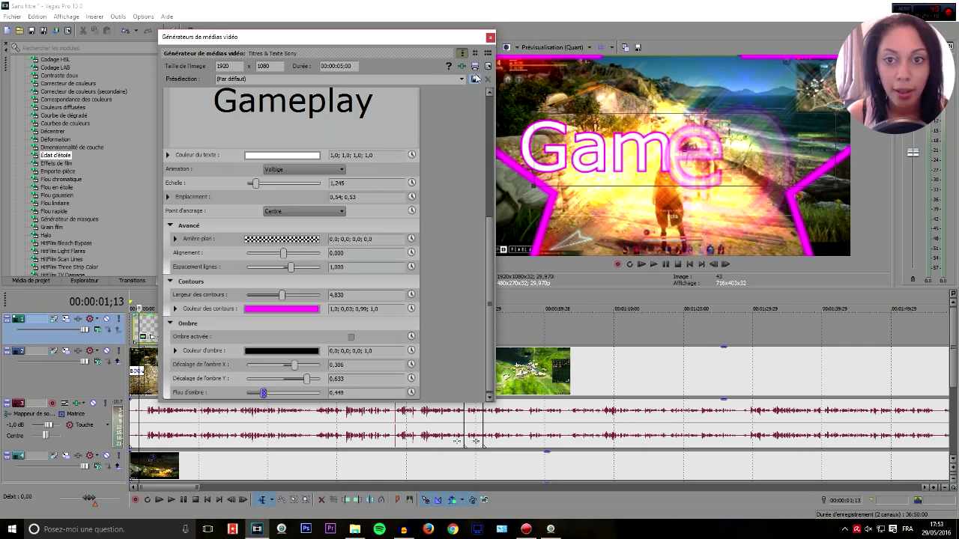
left_click(490, 37)
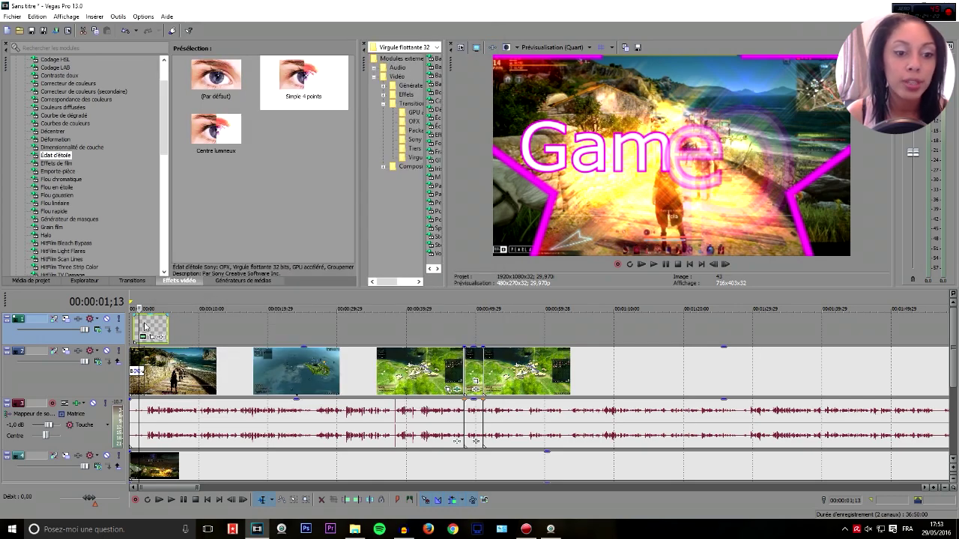
left_click(152, 326)
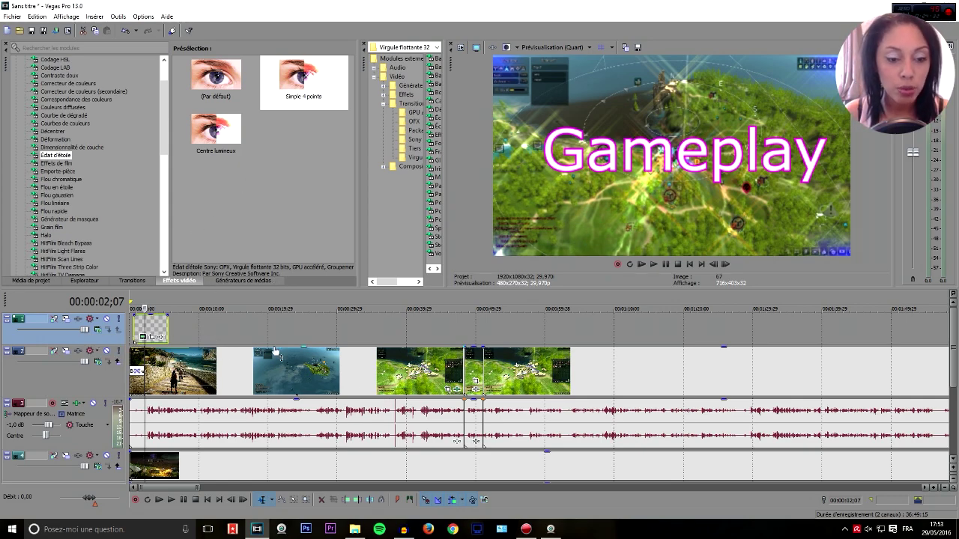
- Split the gameplay footage at 00:01:03;11
scroll(276, 352, "up", 2)
left_click(198, 364)
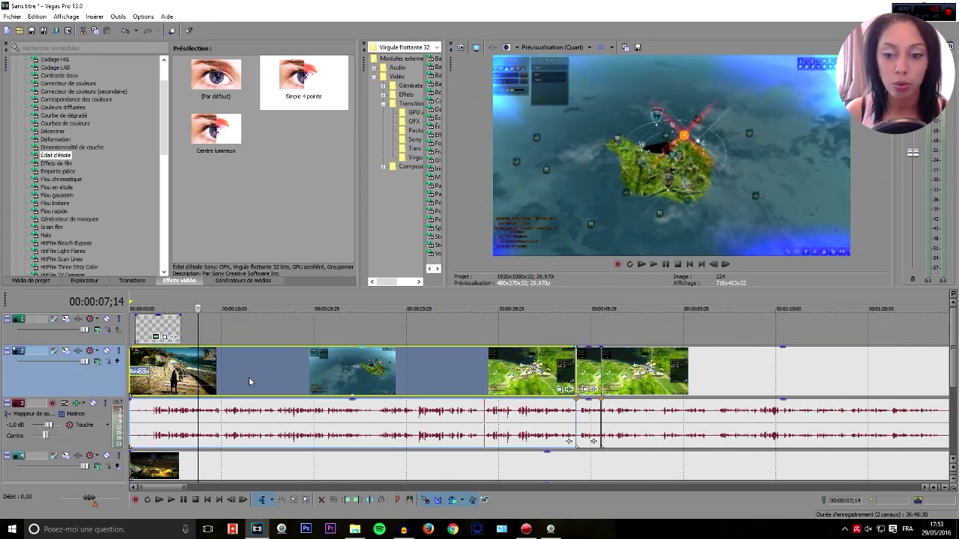
scroll(405, 383, "down", 3)
scroll(369, 385, "up", 2)
left_click(471, 372)
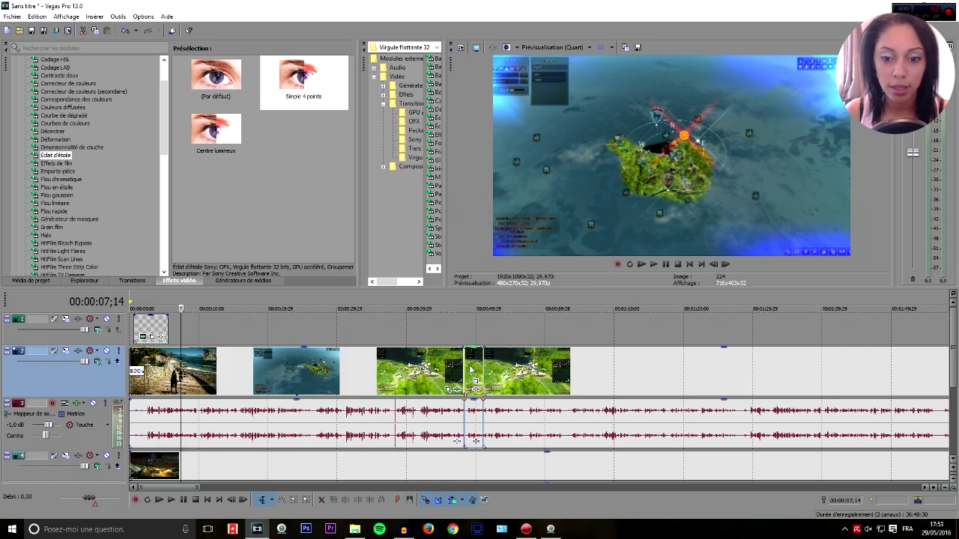
left_click(488, 367)
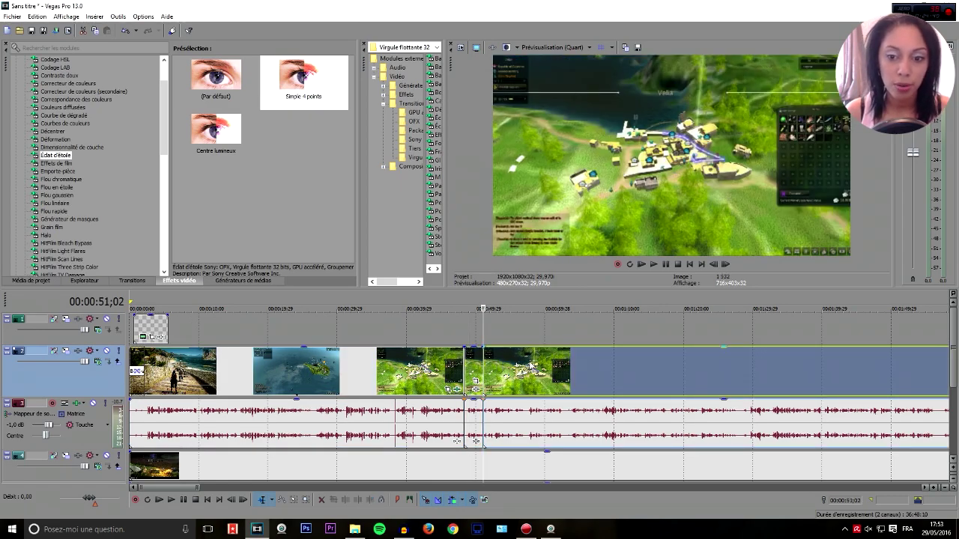
left_click(531, 366)
left_click(587, 366)
left_click(559, 370)
left_click(576, 368)
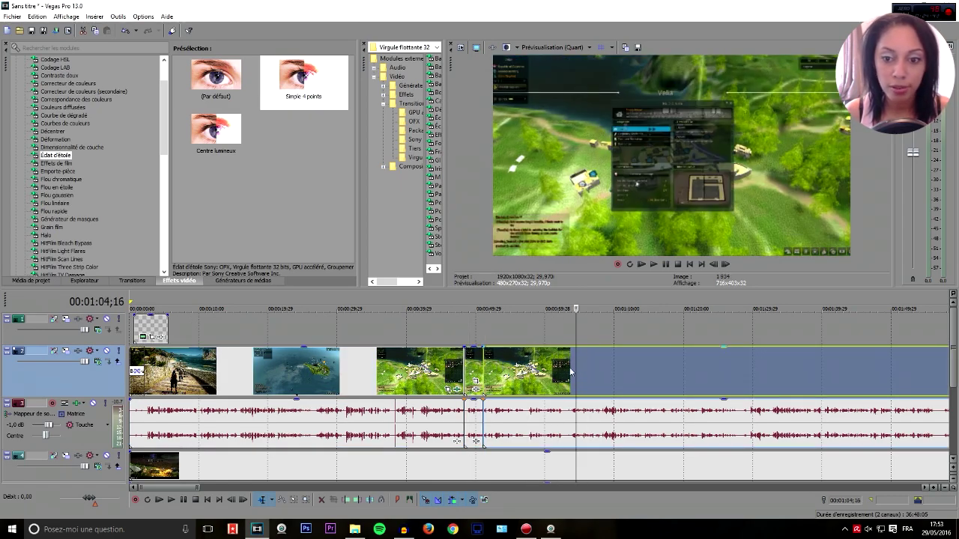
left_click(568, 370)
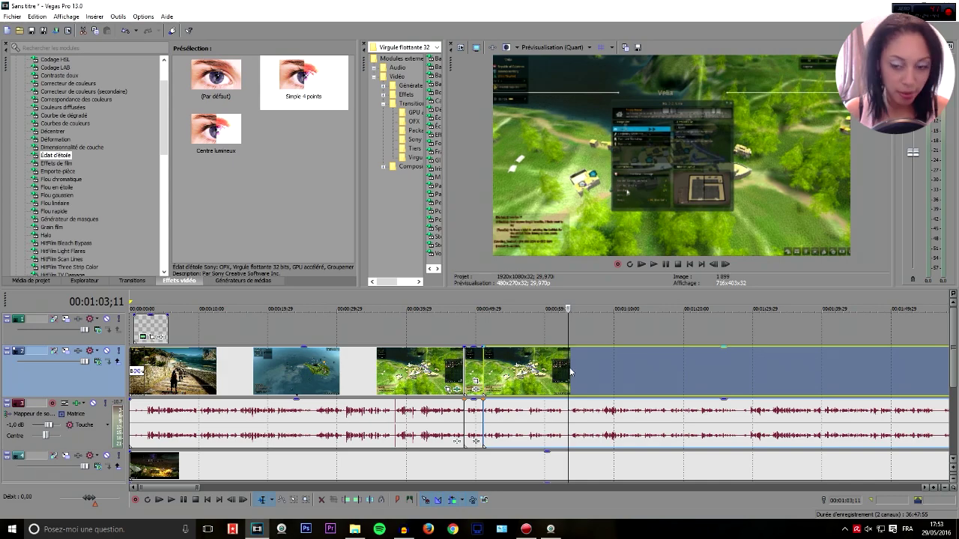
key("s")
- Split the long remaining gameplay clip at 00:08:47;21 and again at 00:09:51;22
left_click(531, 368)
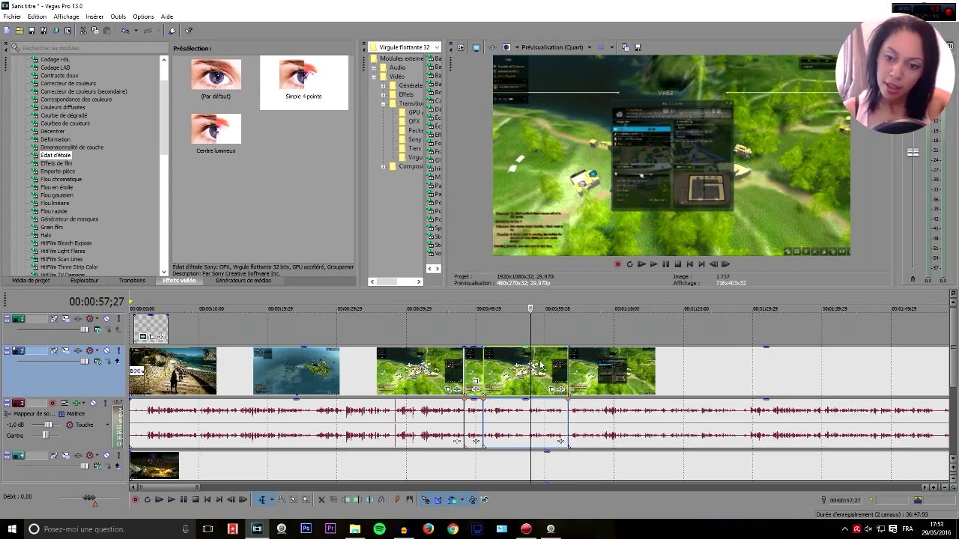
scroll(564, 359, "down", 8)
left_click(492, 367)
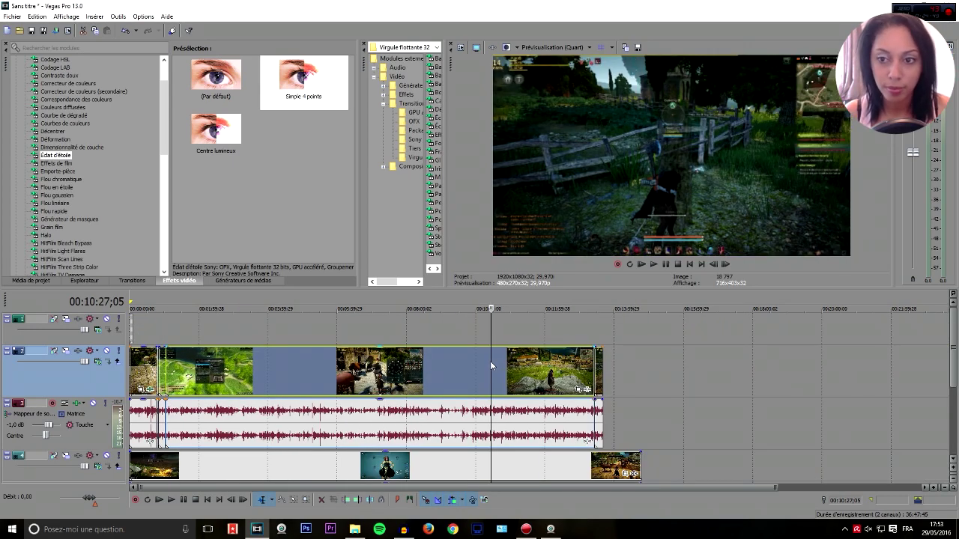
left_click(339, 379)
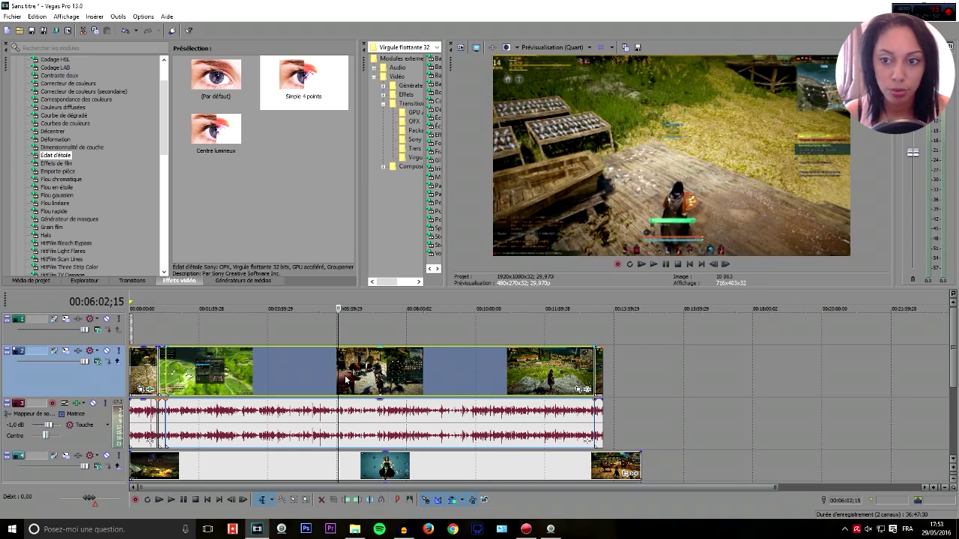
left_click(380, 380)
left_click(390, 374)
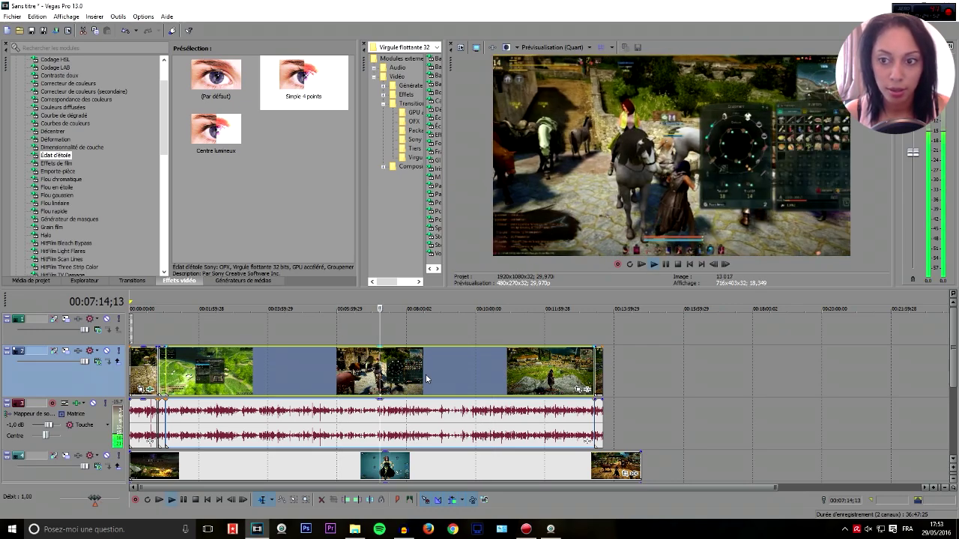
left_click(433, 374)
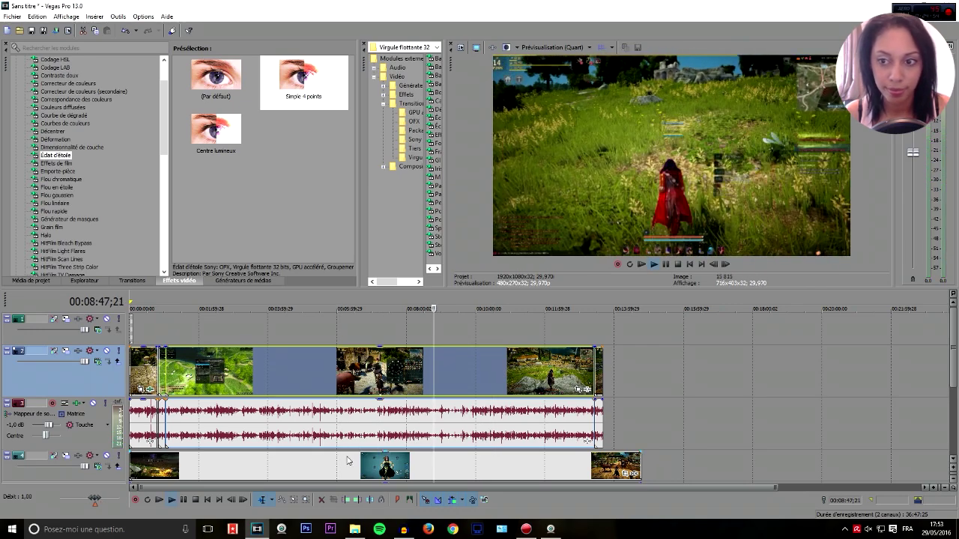
key("s")
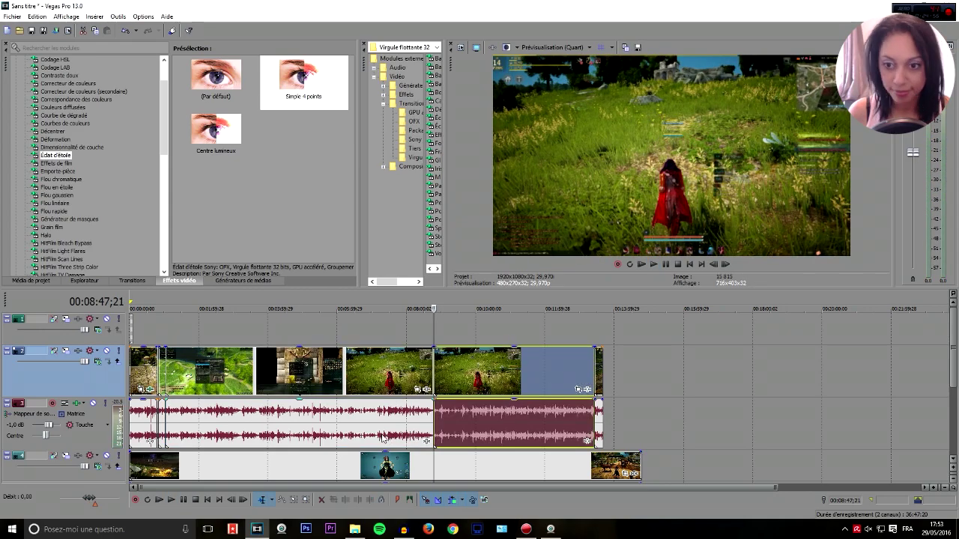
key("space")
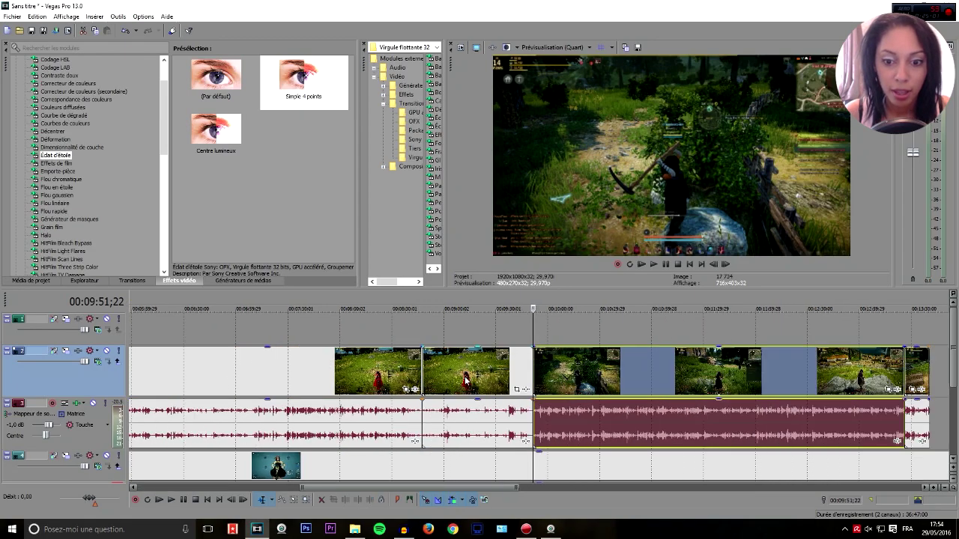
- Select the section between the two new cuts and play its beginning
left_click(454, 372)
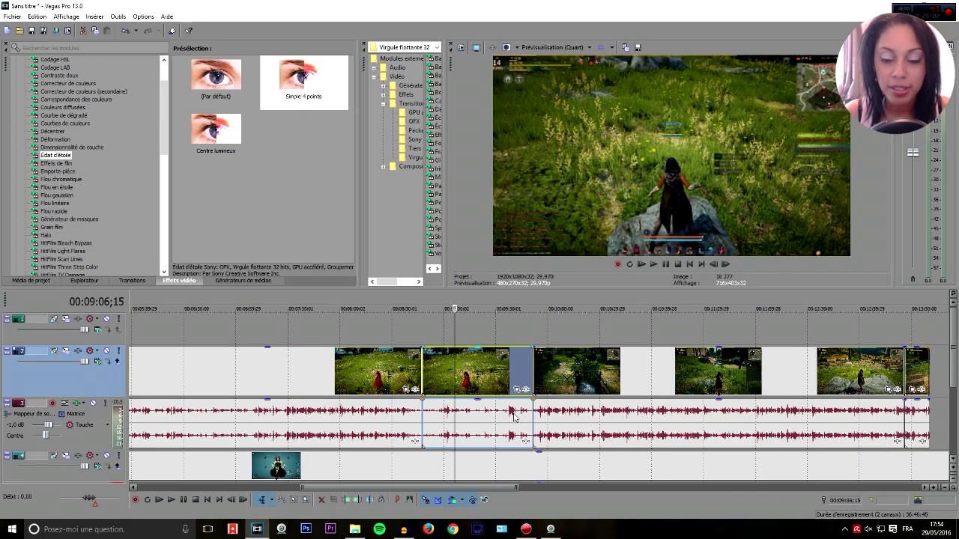
left_click(426, 372)
key("space")
key("space")
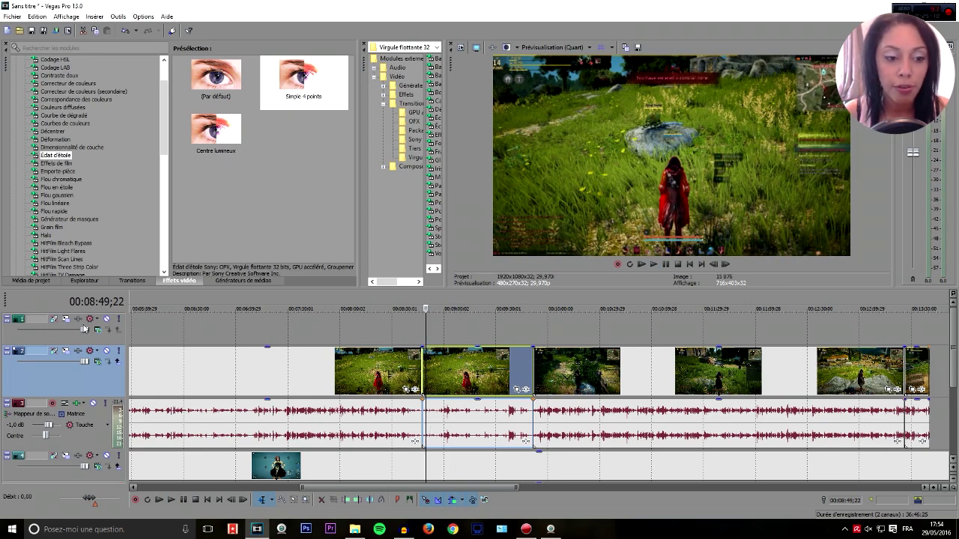
- Slow down the isolated clip section by lowering its playback rate, and preview the slow motion
right_click(433, 366)
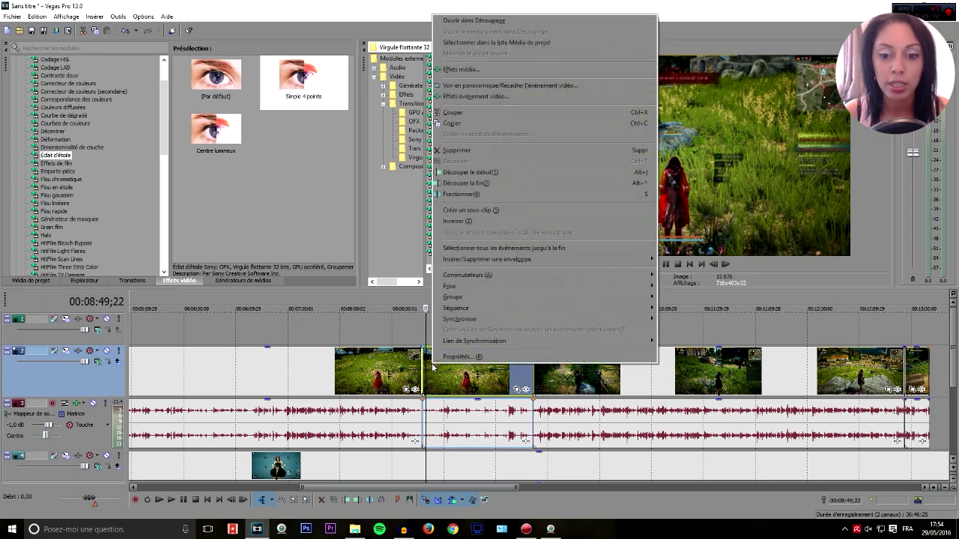
left_click(461, 356)
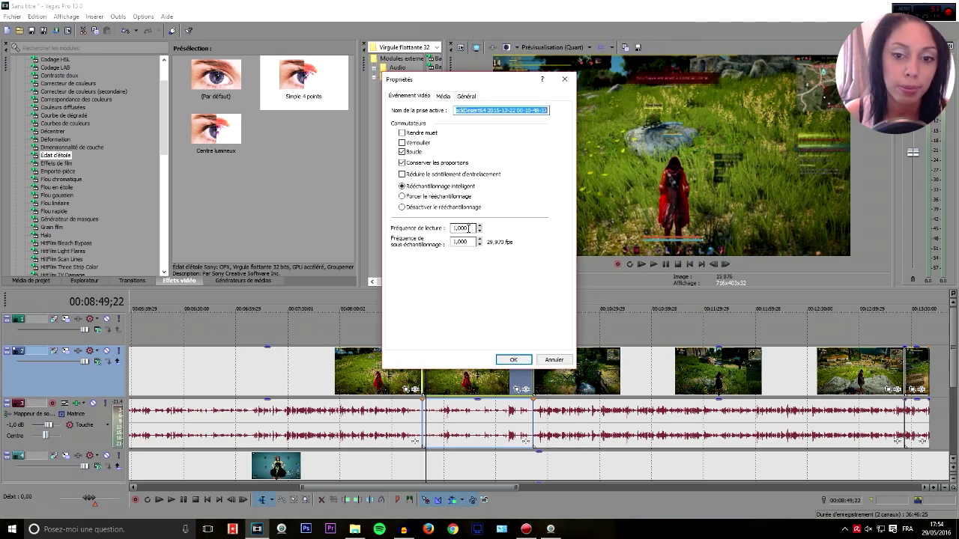
left_click(468, 228)
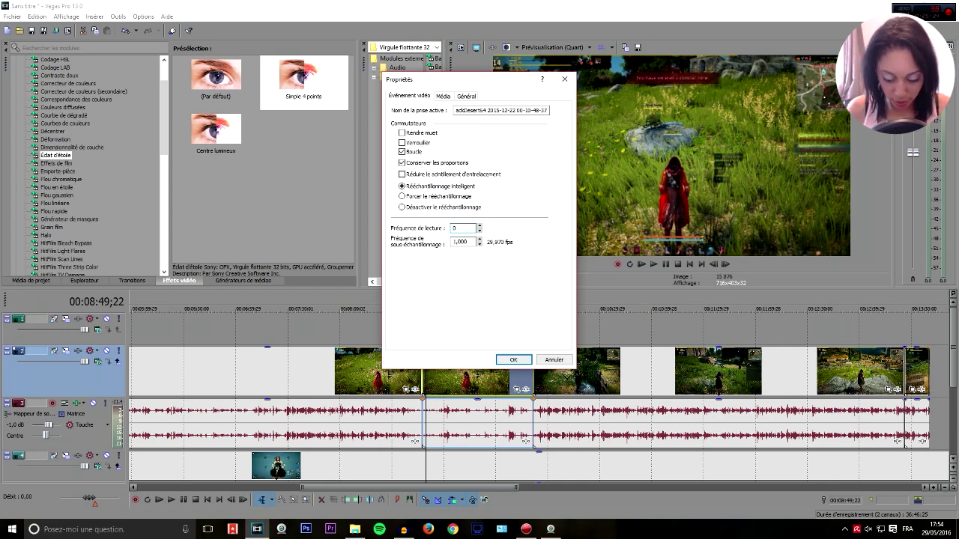
left_click(512, 361)
key("space")
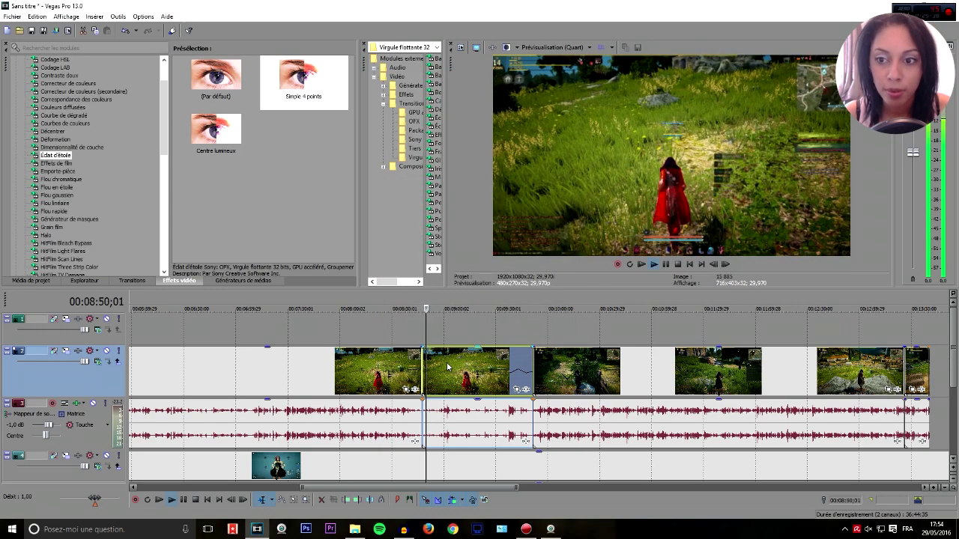
scroll(448, 365, "up", 2)
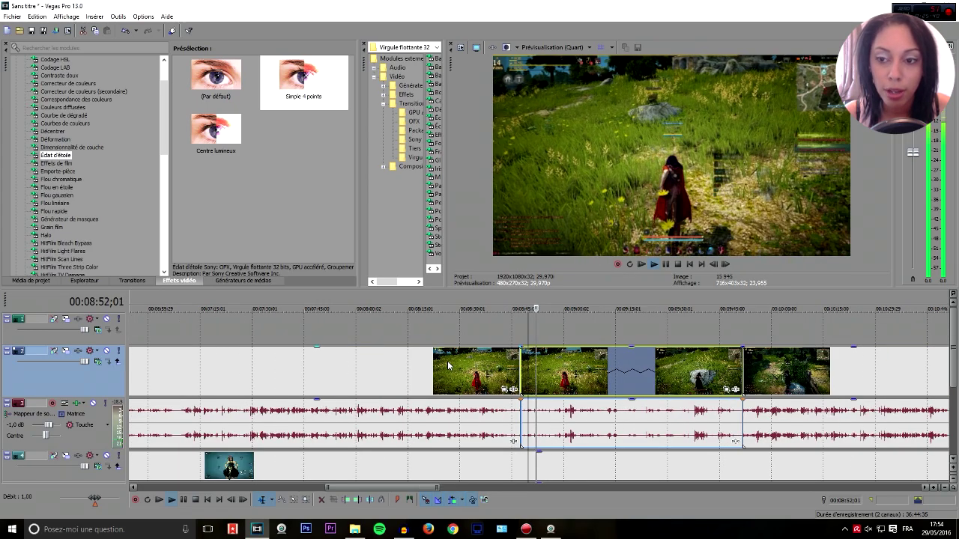
scroll(448, 365, "down", 2)
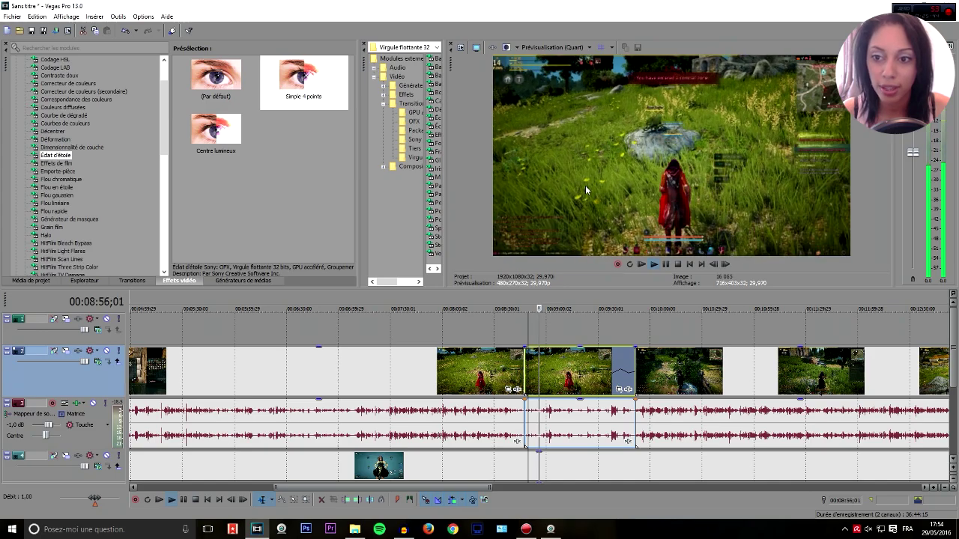
key("space")
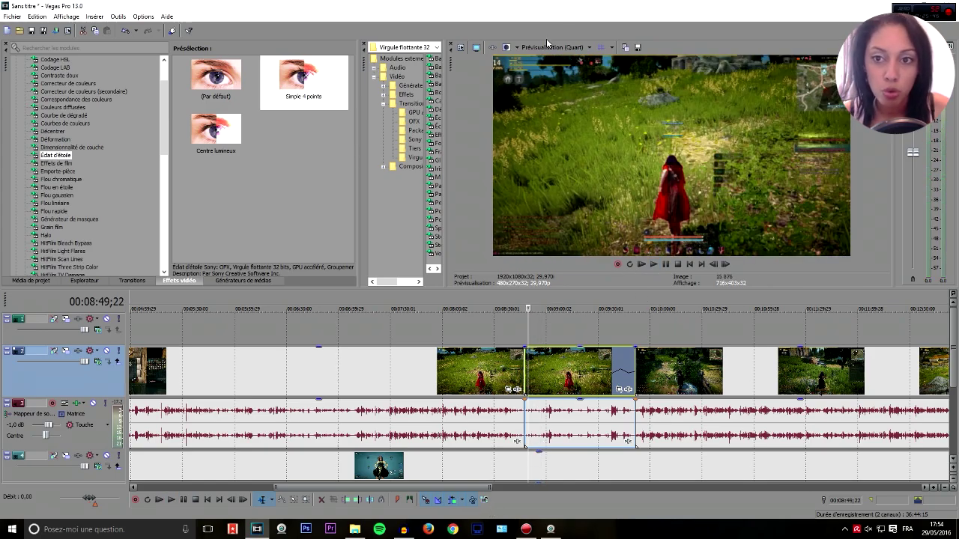
- Set the isolated section's playback rate to 4,000 and play across the cut to preview the speed-up
right_click(565, 385)
left_click(604, 375)
double_click(464, 228)
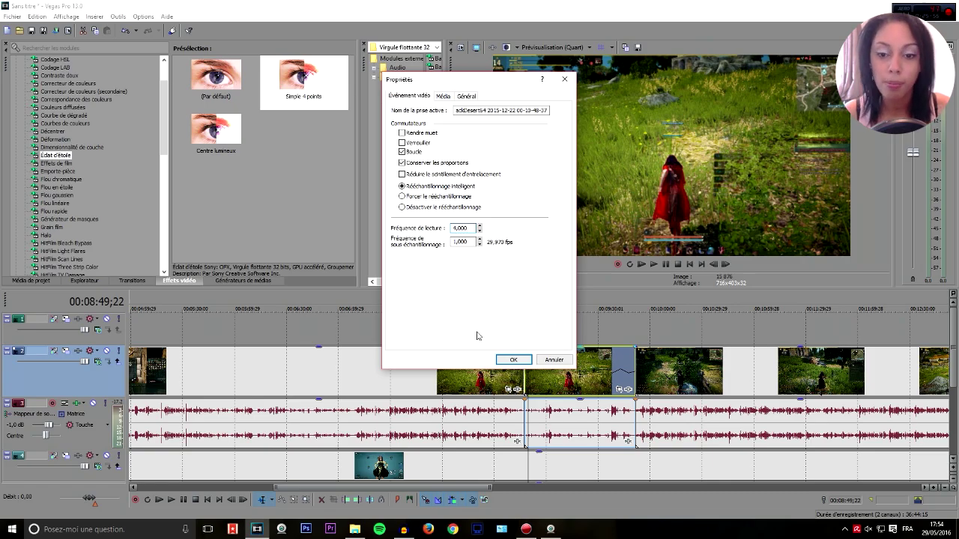
left_click(513, 361)
left_click(523, 368)
key("space")
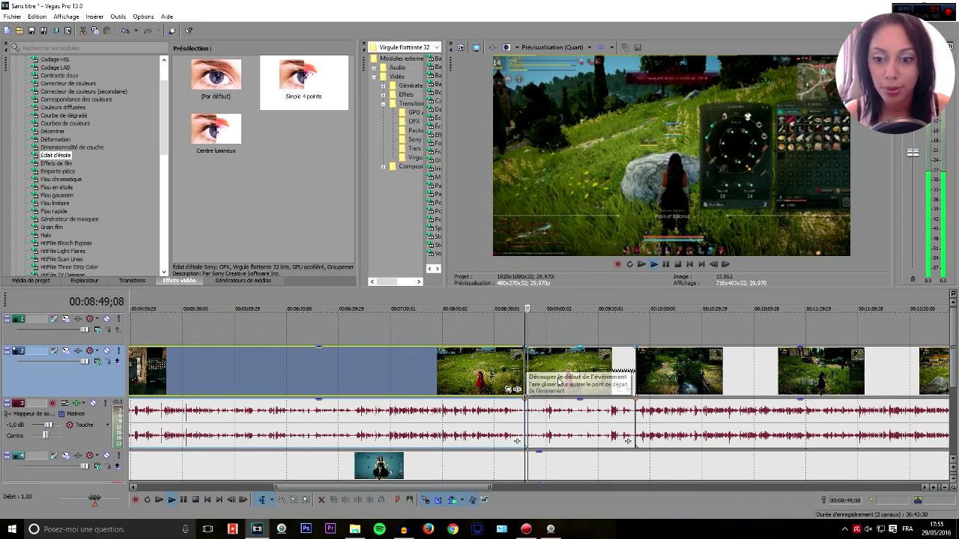
key("space")
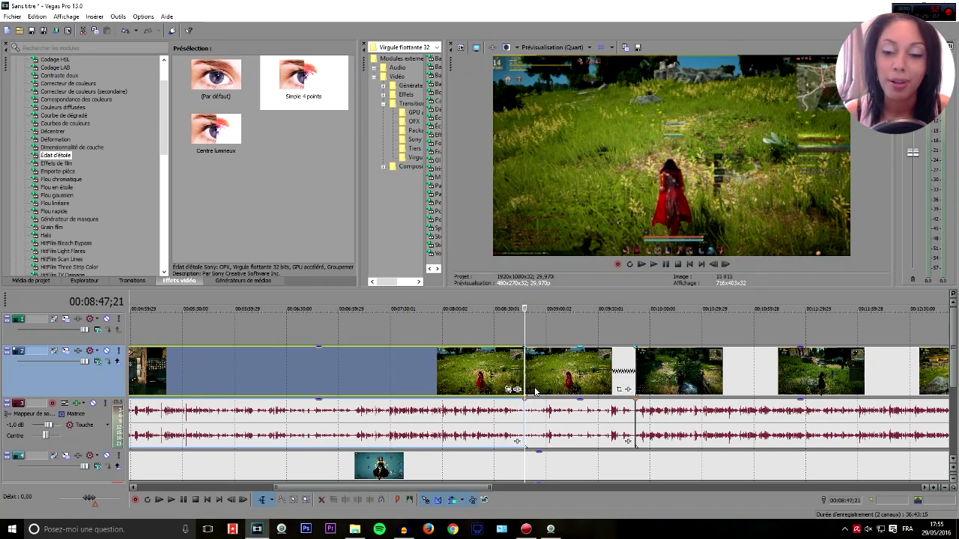
- Restore the isolated section's normal playback rate and play it from its start
right_click(542, 375)
left_click(573, 364)
left_click(454, 228)
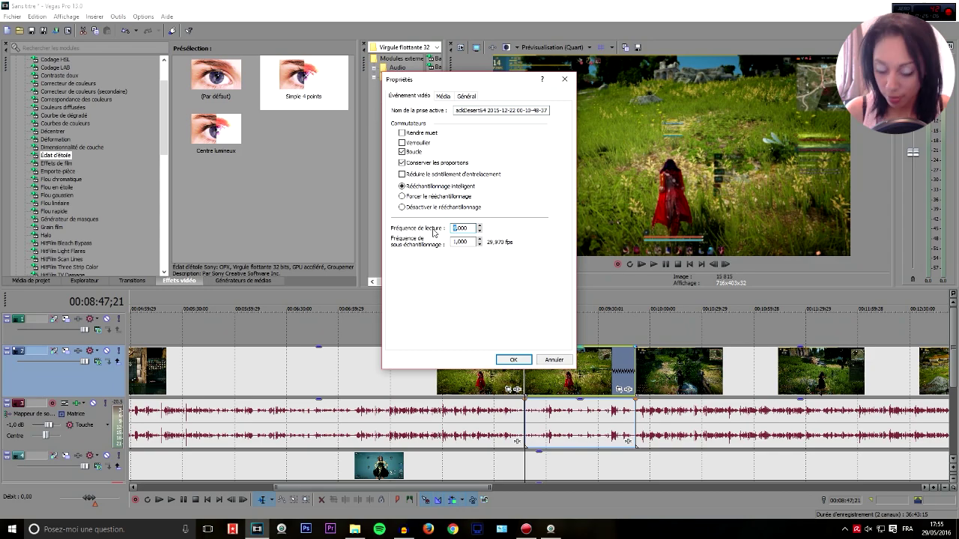
left_click(504, 360)
key("space")
key("space")
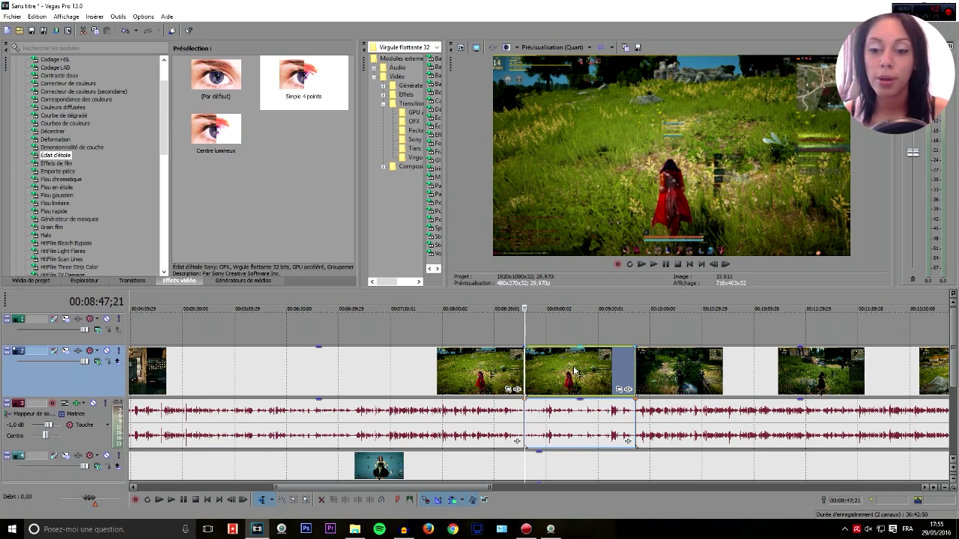
- Insert a velocity envelope on the isolated clip section
right_click(87, 389)
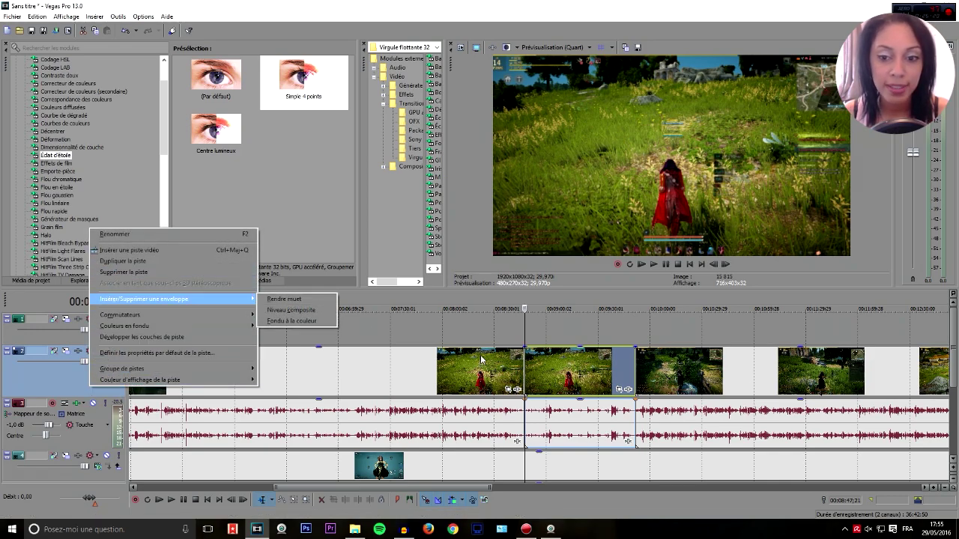
right_click(534, 369)
mouse_move(568, 265)
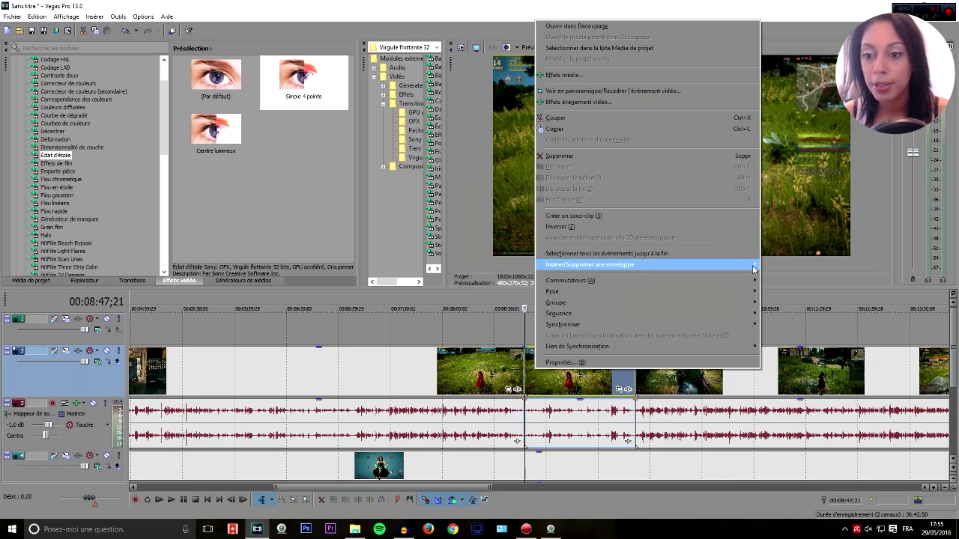
left_click(765, 266)
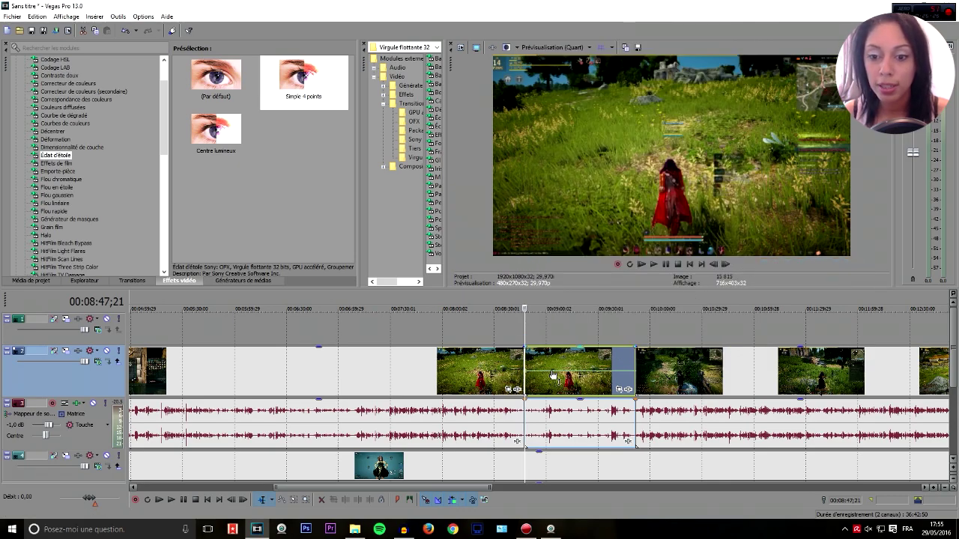
- Shift the section's velocity envelope down and up to compare slower and faster playback, previewing the different levels
key("space")
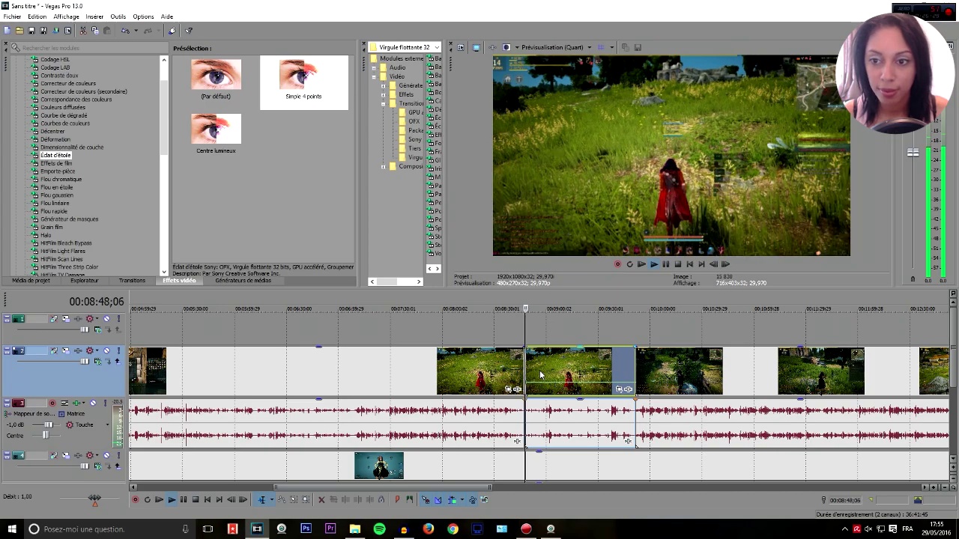
key("space")
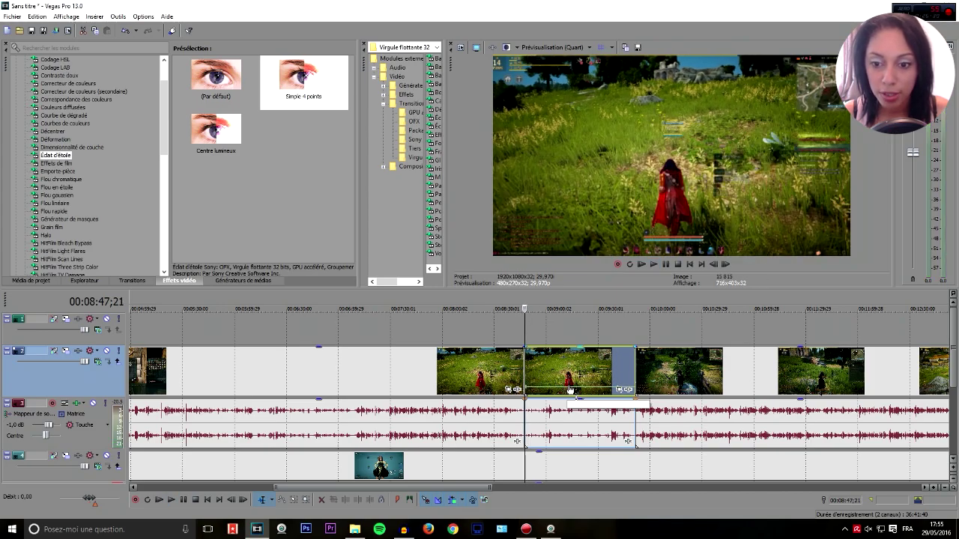
key("space")
key("space")
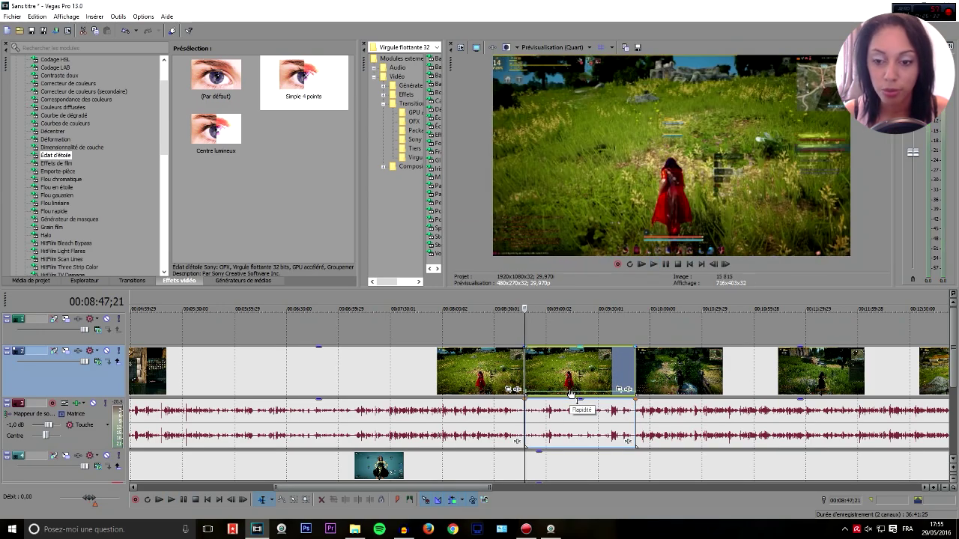
key("space")
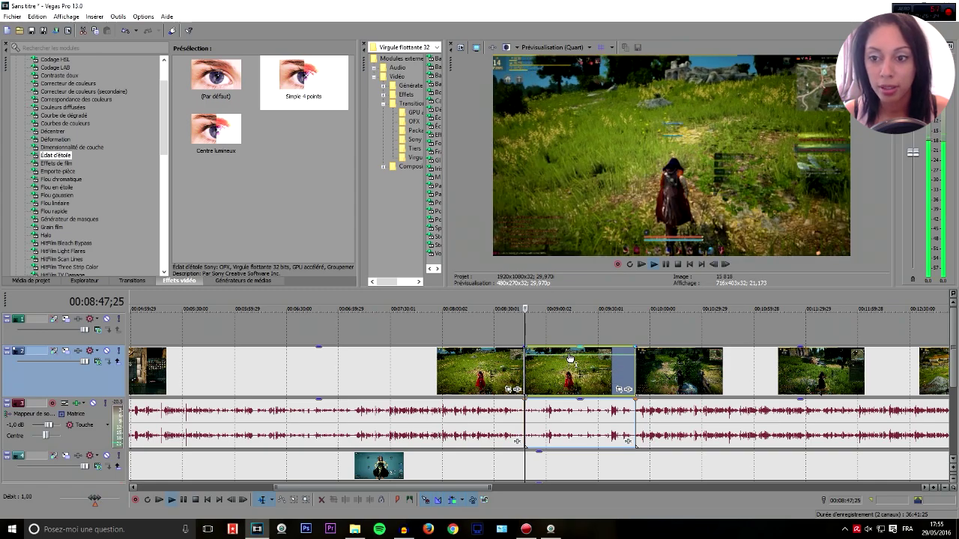
key("space")
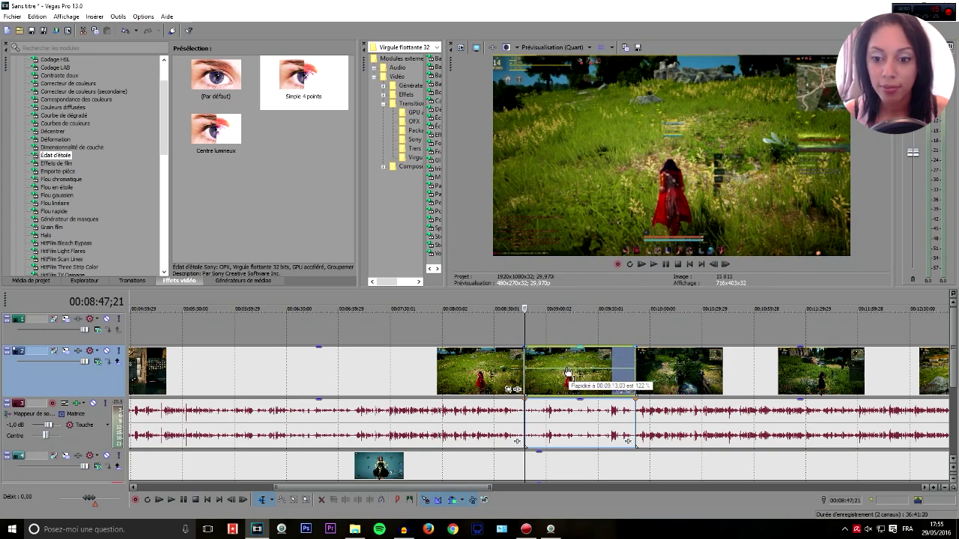
key("space")
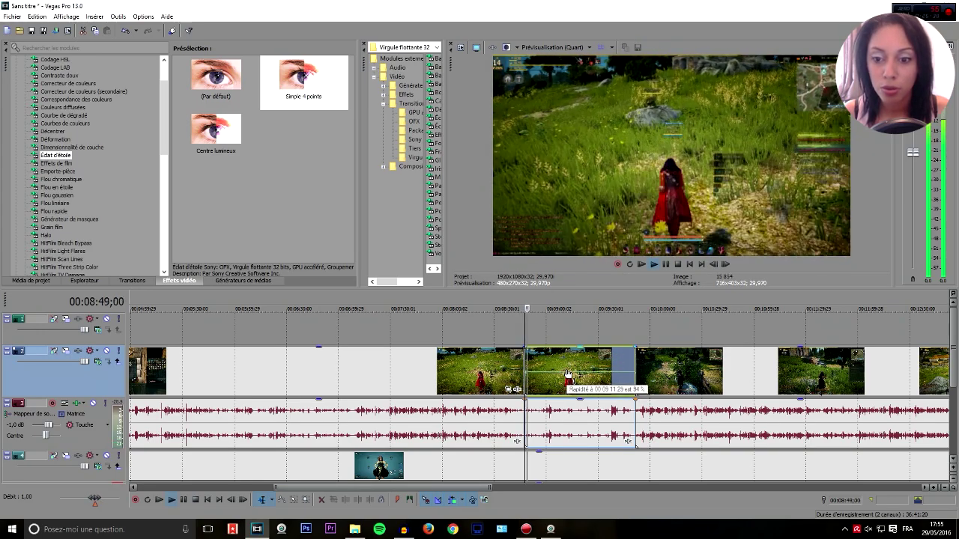
left_click_drag(570, 377, 582, 402)
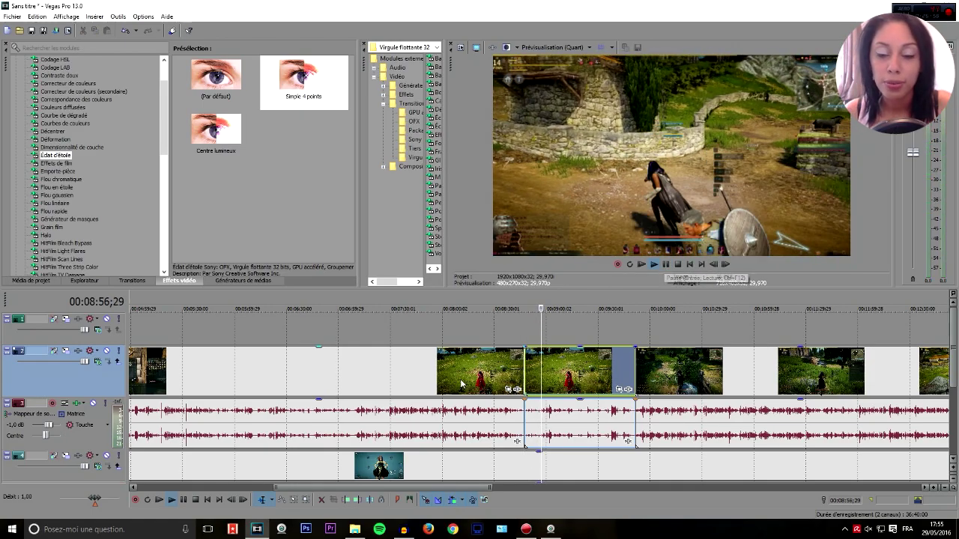
- Stop playback and remove the velocity envelope from the isolated section
scroll(470, 389, "down", 2)
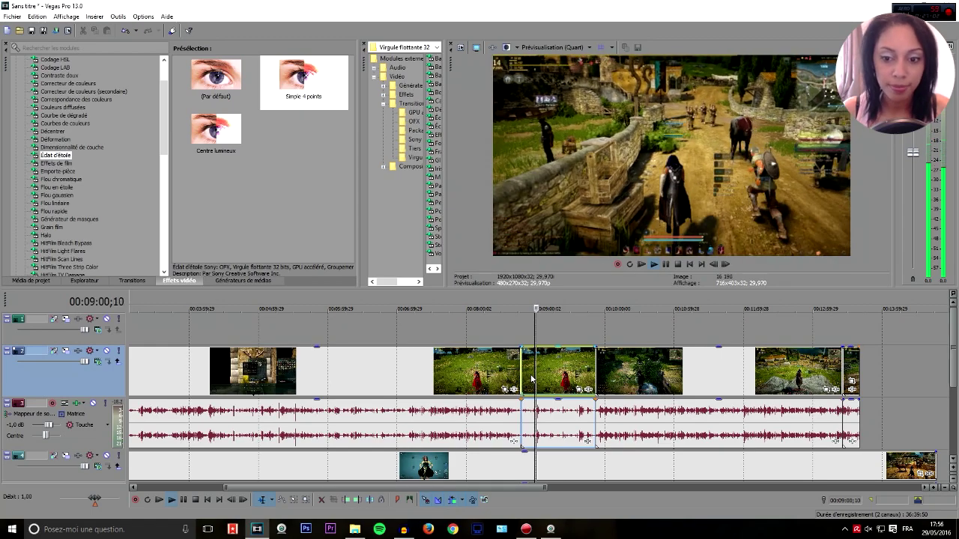
key("space")
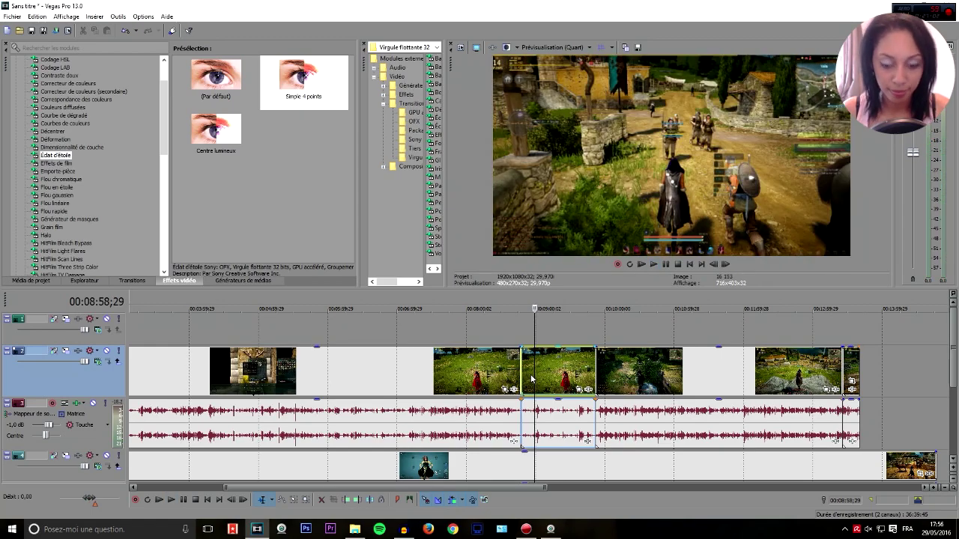
left_click(397, 364)
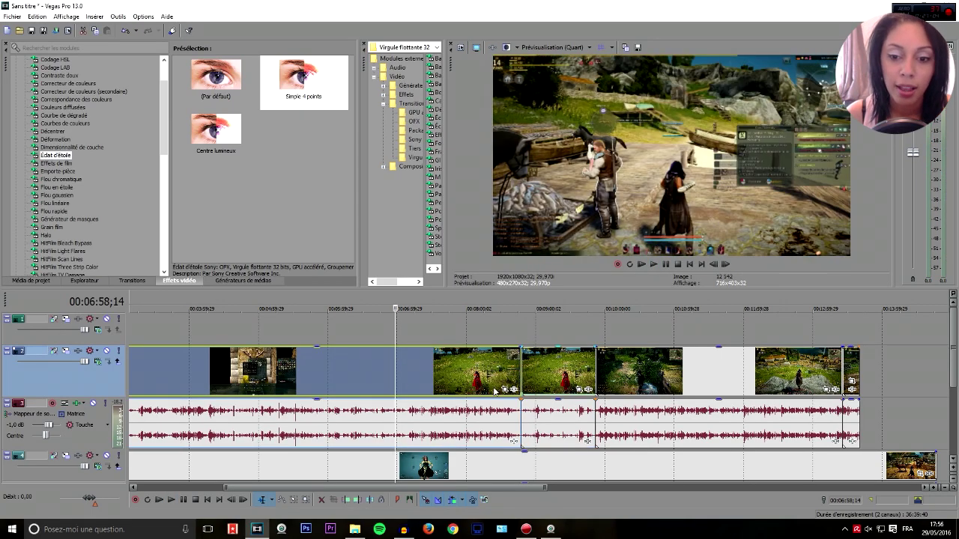
right_click(533, 387)
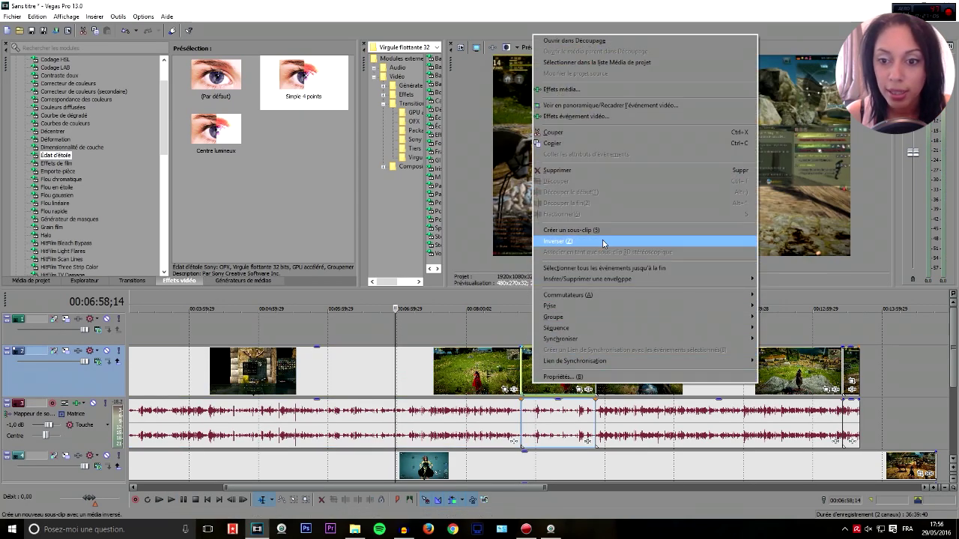
mouse_move(678, 279)
left_click(778, 278)
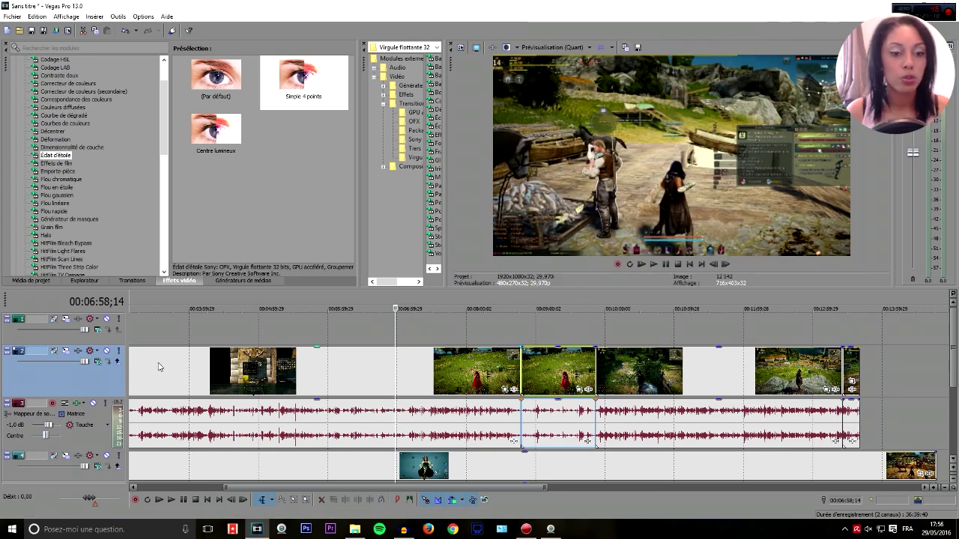
- Split the opening gameplay clip at 00:00:27;26
scroll(158, 366, "down", 5)
scroll(173, 389, "down", 1)
scroll(179, 388, "up", 3)
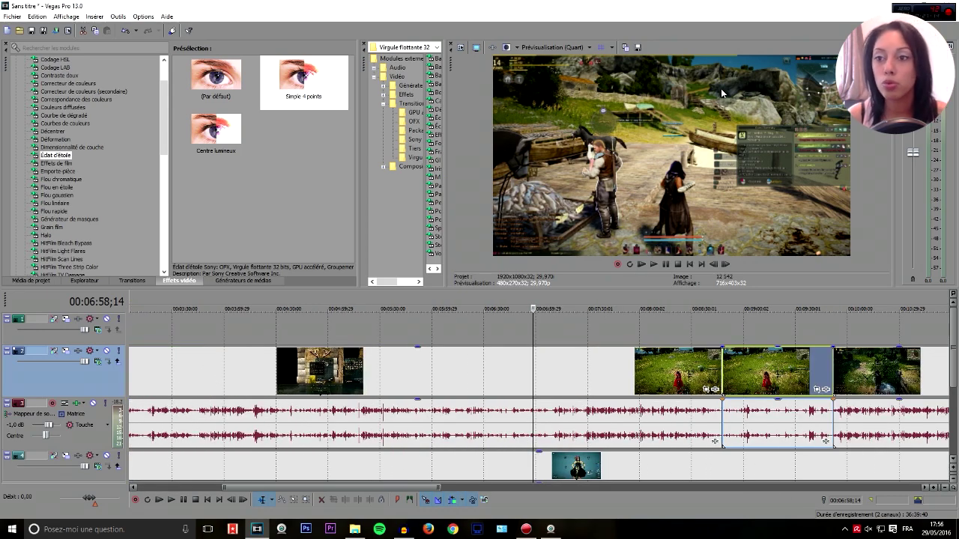
scroll(337, 359, "down", 3)
left_click(219, 380)
scroll(243, 397, "up", 2)
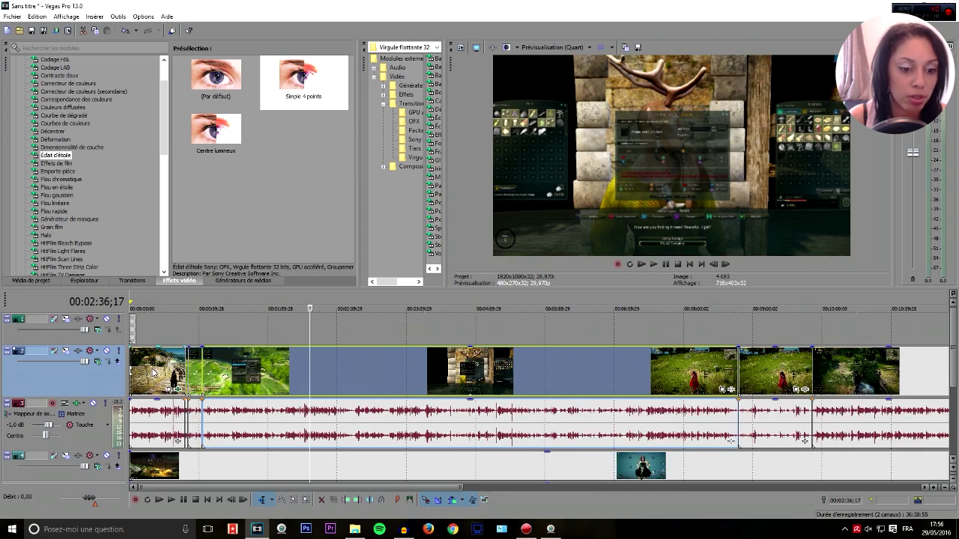
scroll(153, 372, "up", 2)
left_click(194, 371)
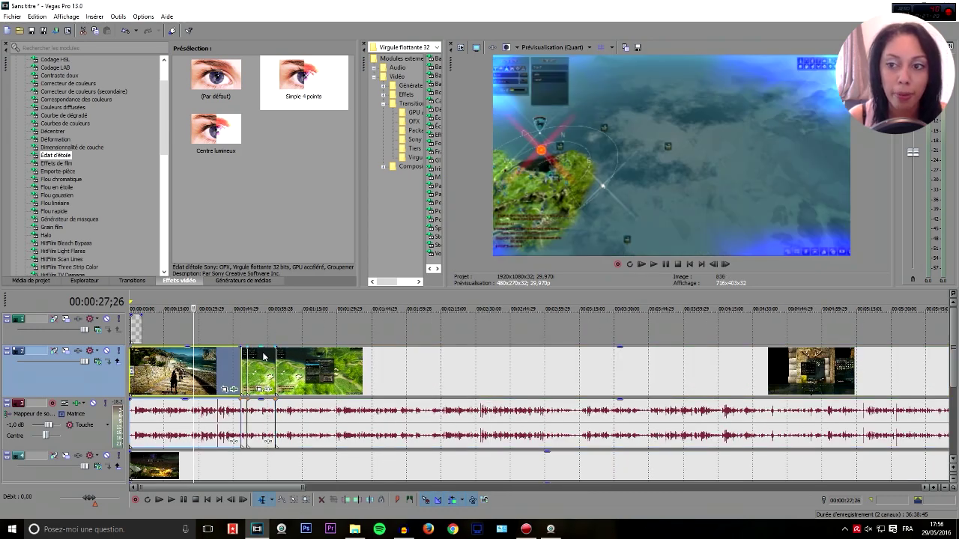
scroll(263, 357, "up", 2)
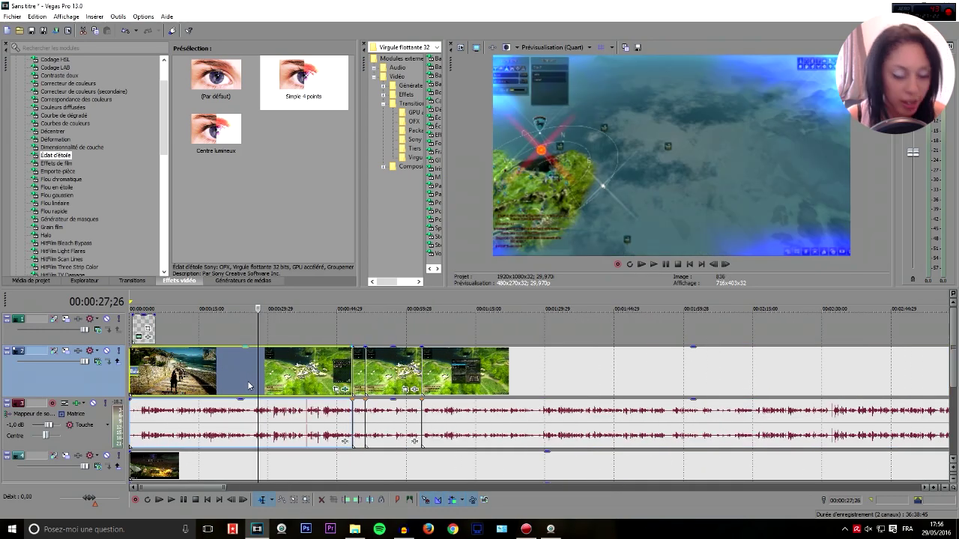
key("s")
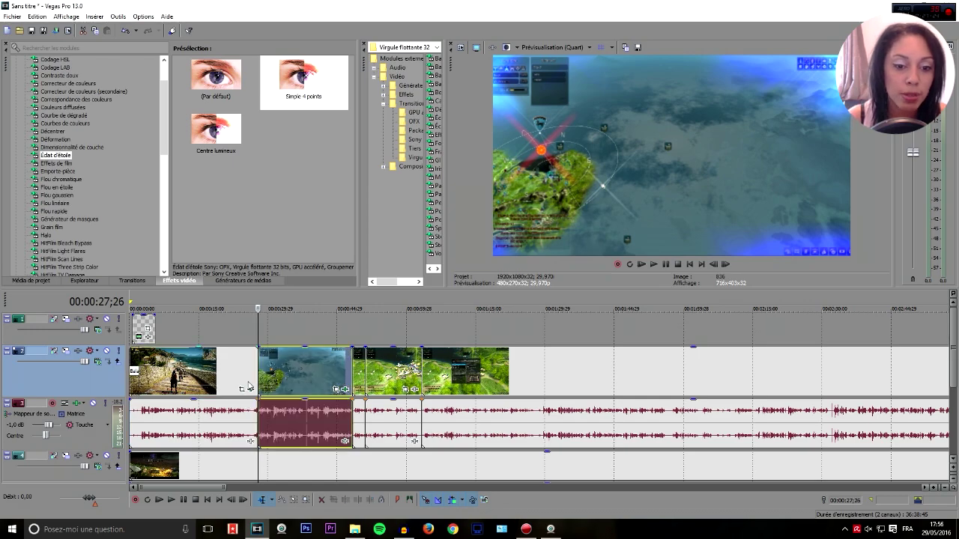
- Open the pan/crop settings of the section after the new cut and place the window clear of the video preview
left_click(317, 373)
left_click(267, 377)
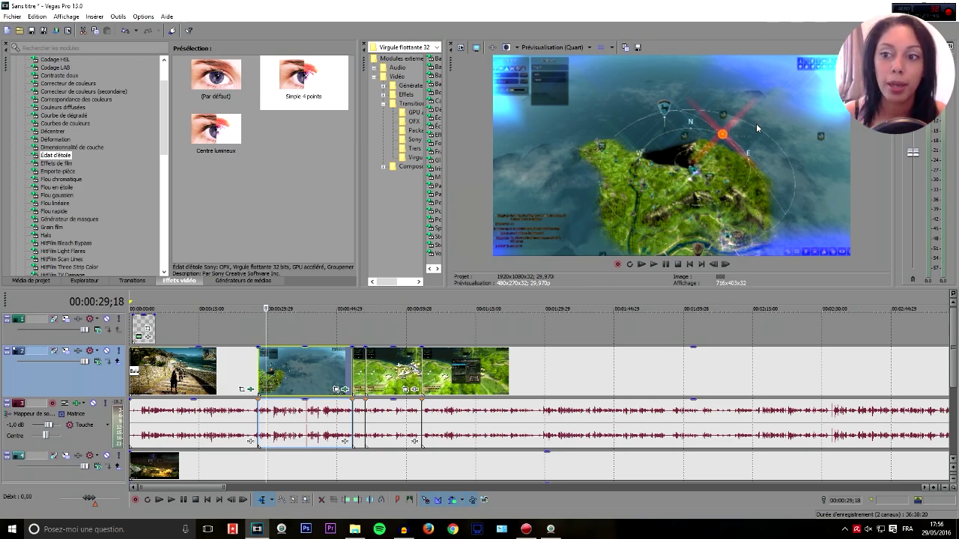
right_click(331, 382)
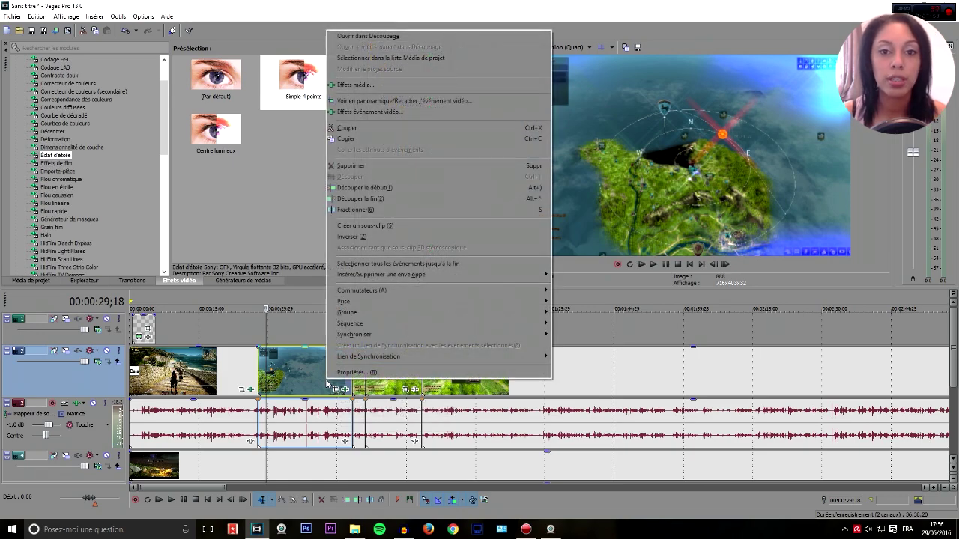
left_click(391, 102)
left_click_drag(322, 91, 190, 31)
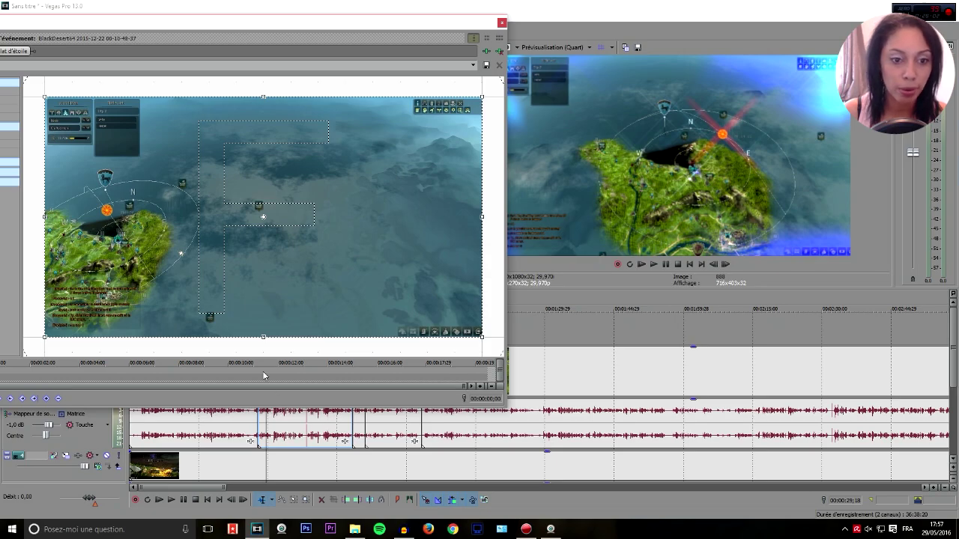
left_click_drag(215, 27, 277, 27)
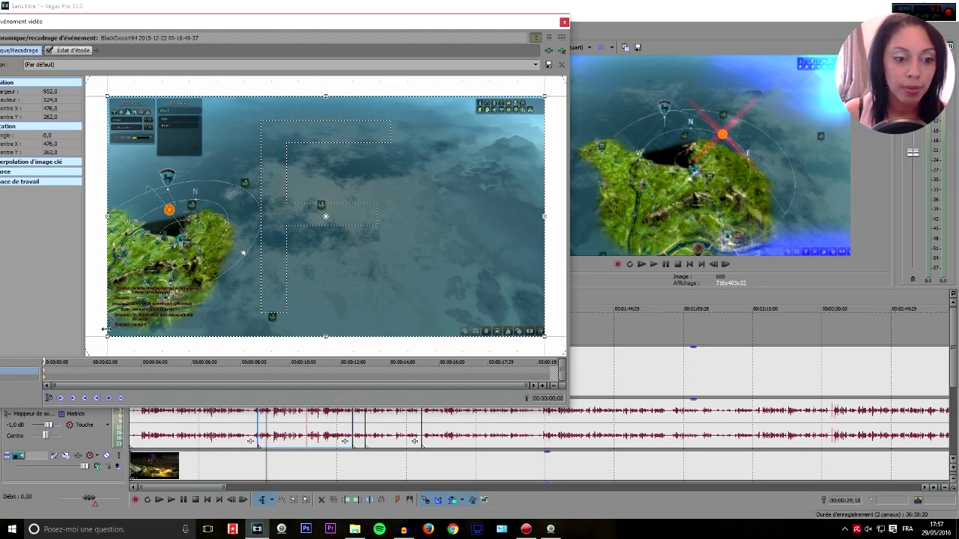
- Shrink the crop frame to about 284 × 156 to zoom into the picture, and re-enlarge it to about 907 × 499
left_click_drag(105, 335, 242, 250)
scroll(242, 249, "down", 5)
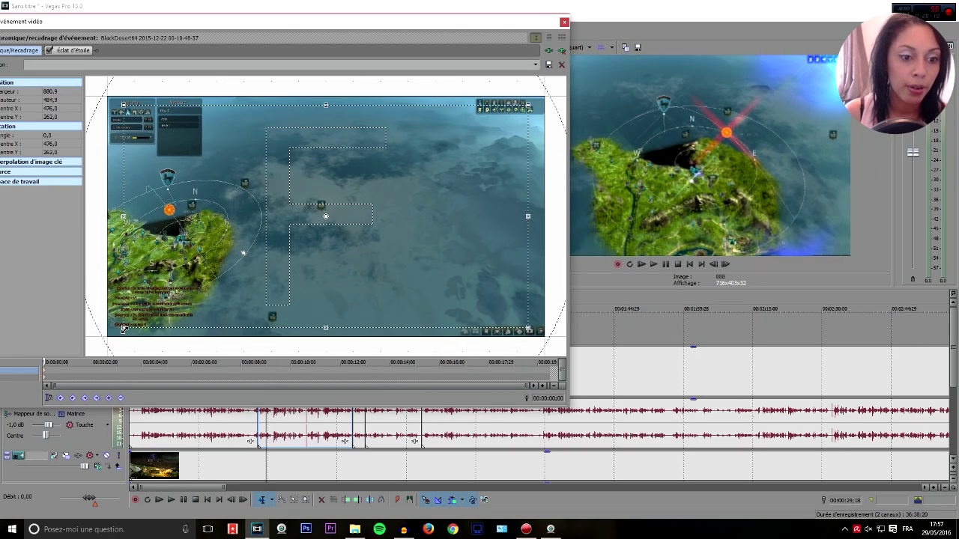
scroll(289, 209, "up", 5)
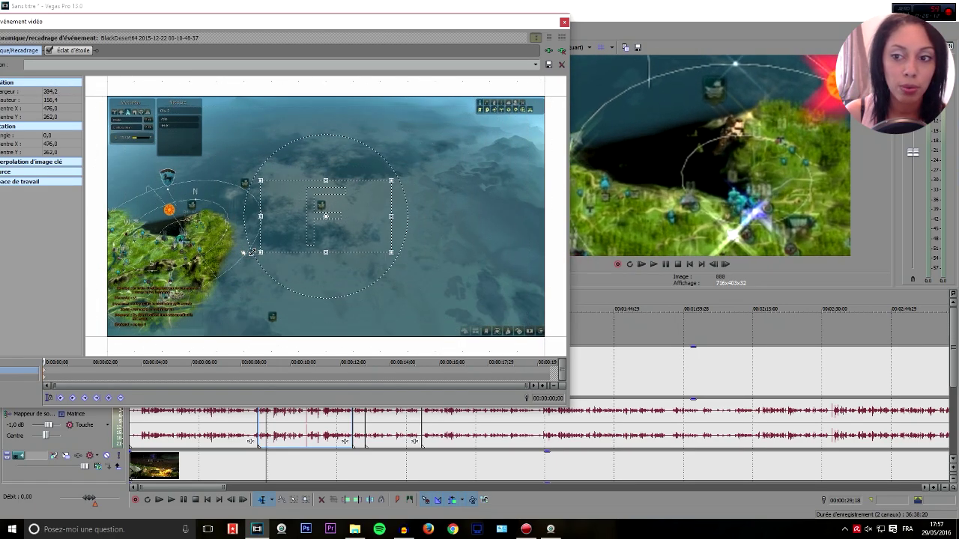
left_click_drag(290, 210, 279, 254)
scroll(270, 254, "down", 5)
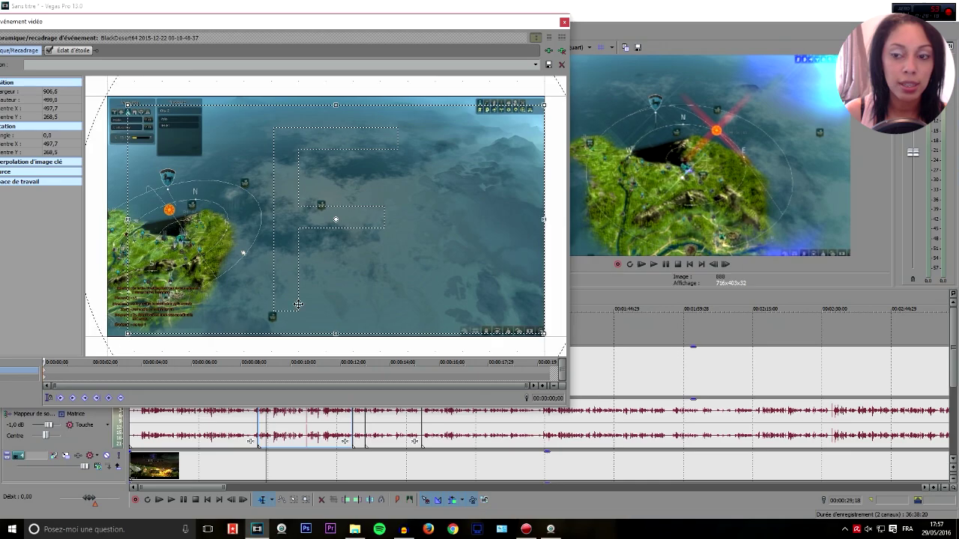
- Enlarge the crop frame to about 4,200 × 2,312 so the clip shrinks over the video on the track below
scroll(327, 327, "down", 4)
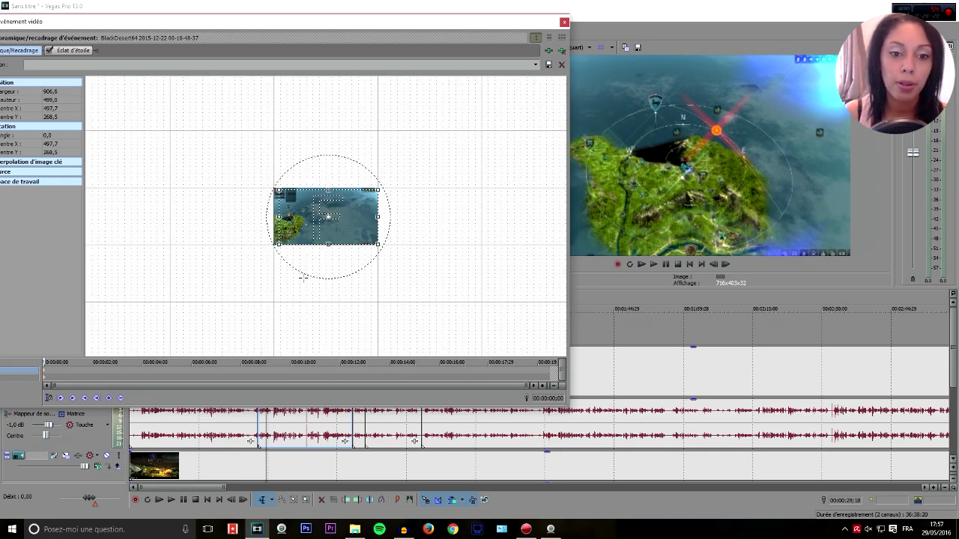
left_click_drag(279, 242, 199, 300)
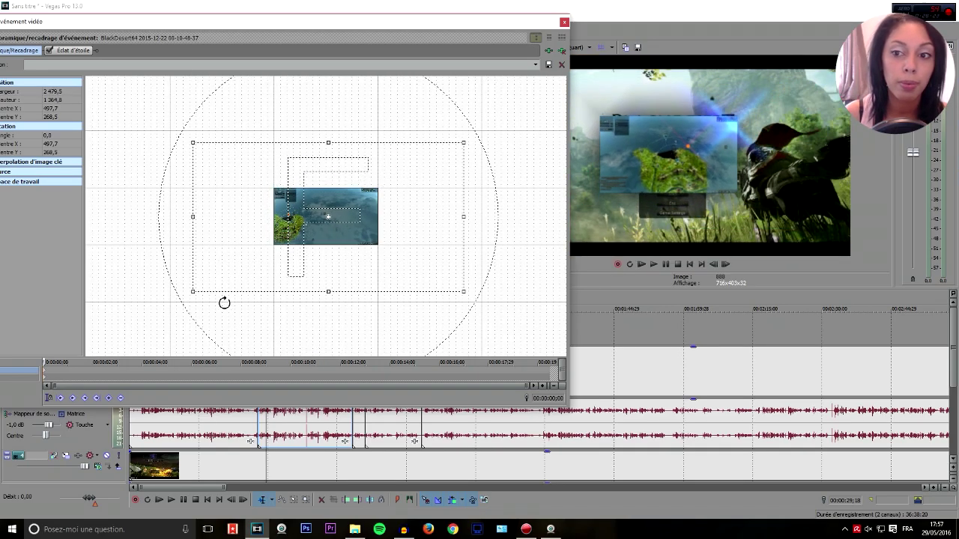
scroll(289, 272, "down", 3)
scroll(290, 271, "down", 1)
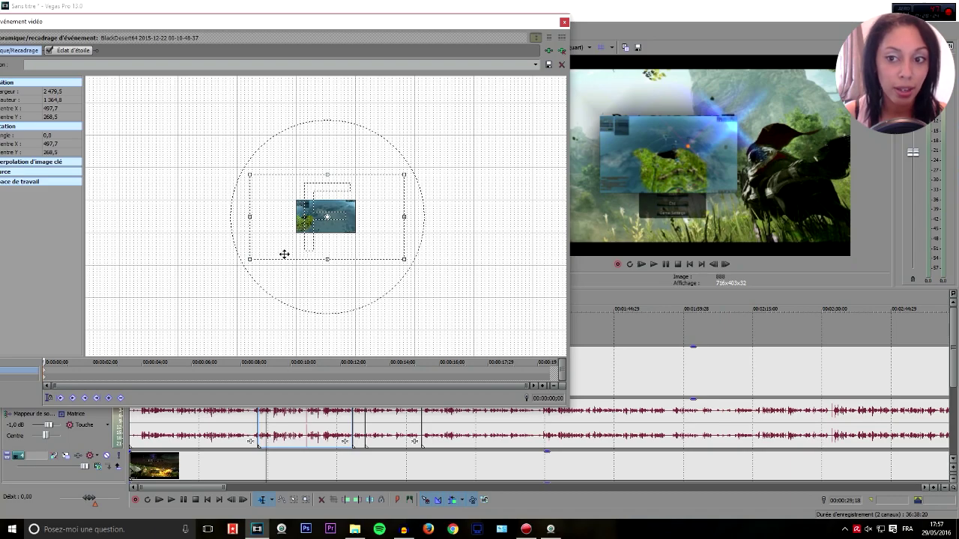
left_click_drag(250, 258, 197, 290)
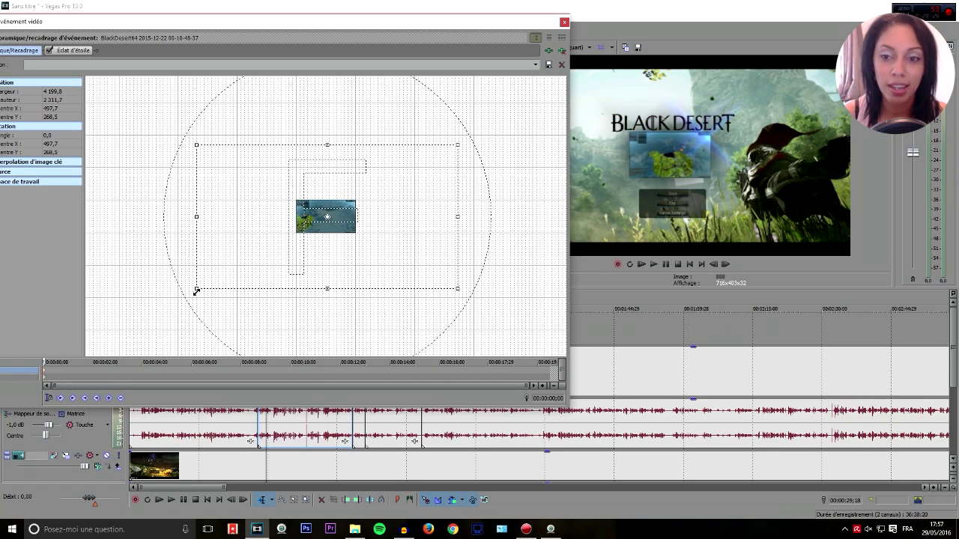
- Offset the crop frame to about X -282, Y 662 and resize it to 2,257 × 1,242, placing the clip in the picture's upper-right corner
left_click_drag(343, 248, 241, 304)
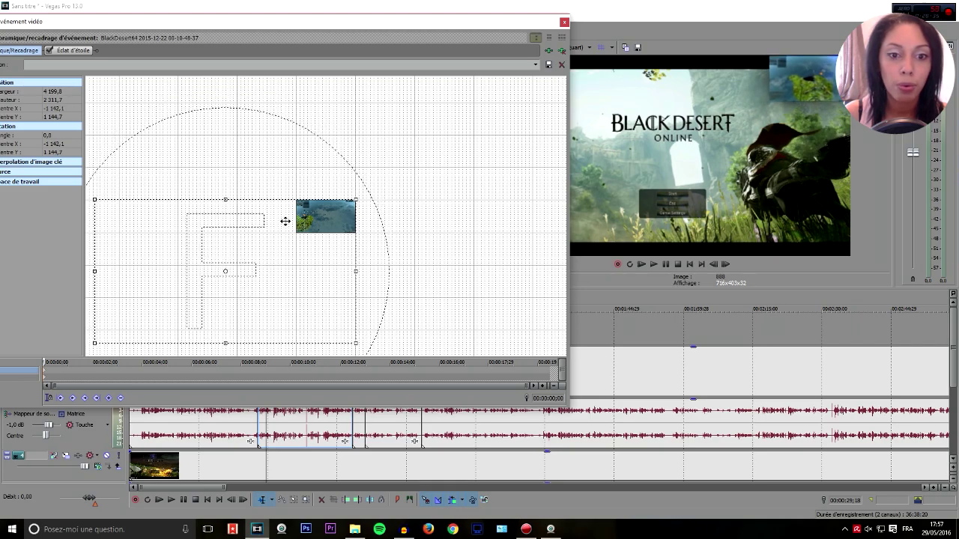
left_click_drag(93, 344, 242, 258)
left_click_drag(295, 239, 270, 255)
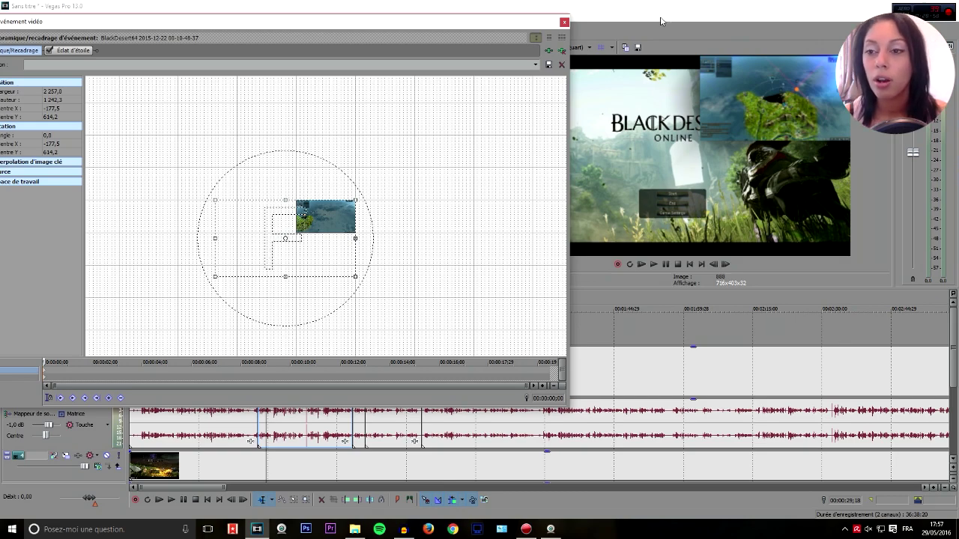
left_click_drag(293, 237, 288, 239)
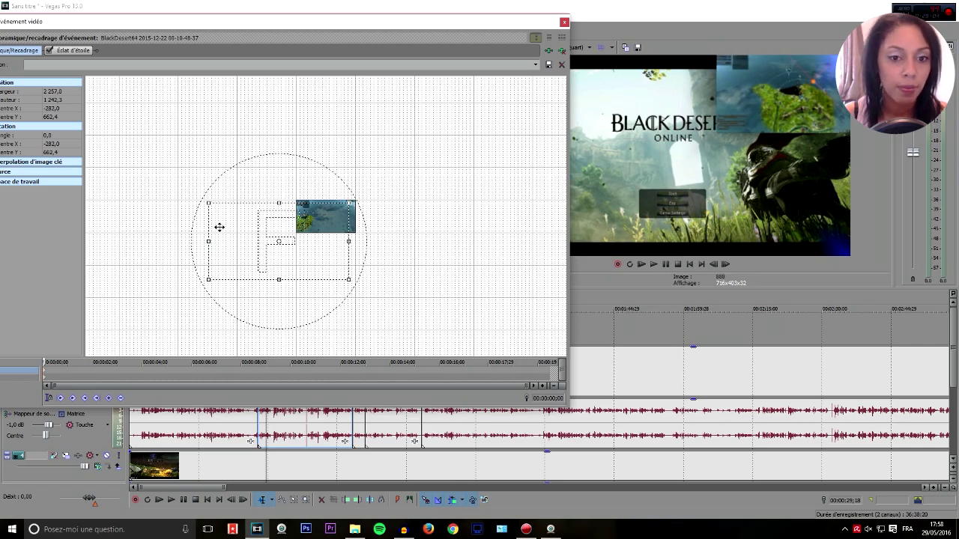
left_click_drag(294, 23, 359, 18)
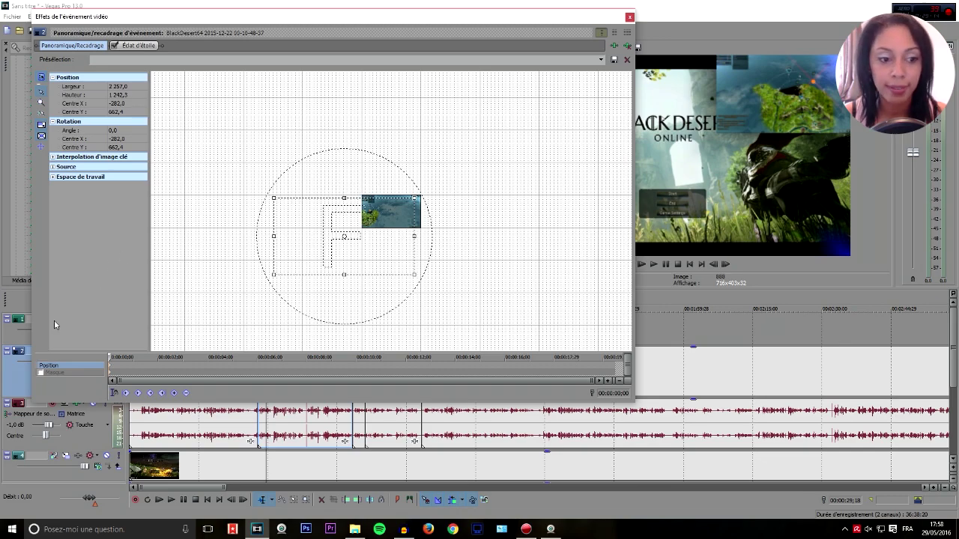
- Enable the mask on the picture-in-picture clip and switch from position to mask editing
left_click(40, 373)
left_click(59, 367)
left_click(64, 373)
left_click(66, 373)
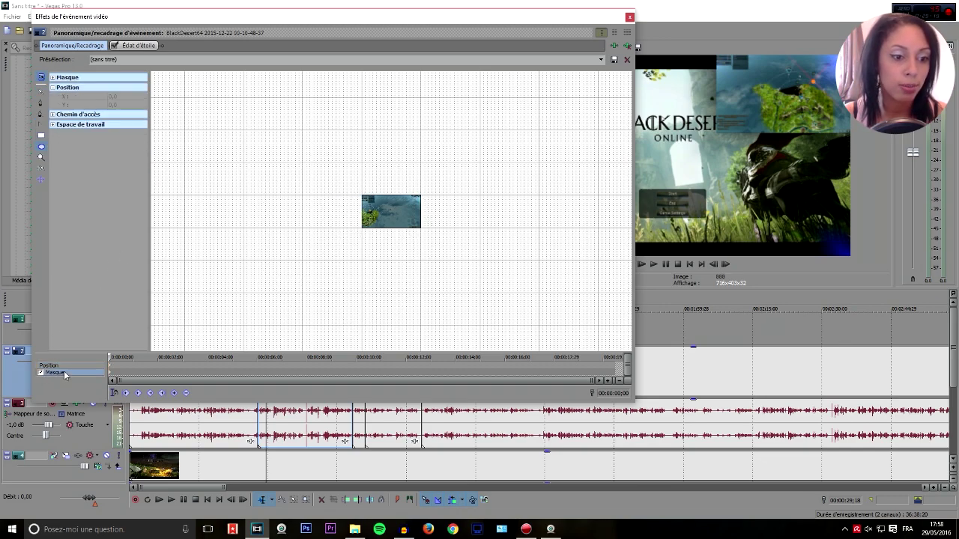
left_click(56, 366)
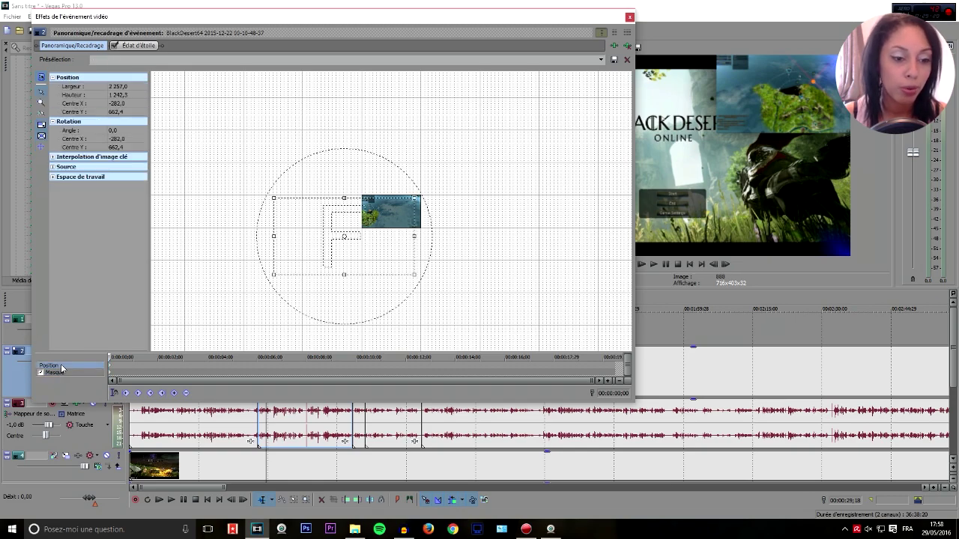
left_click(65, 373)
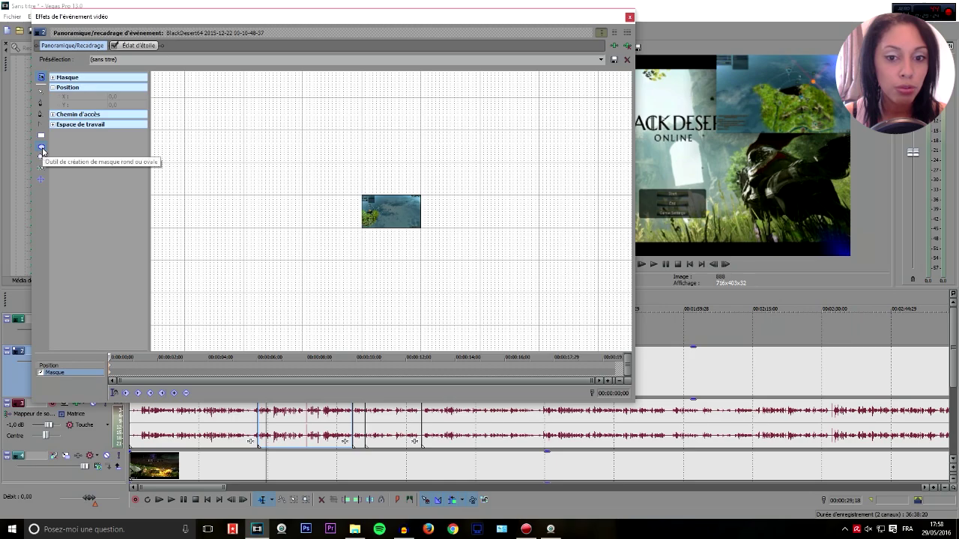
- Try a rectangular mask over the middle of the clip and undo it
scroll(396, 213, "up", 5)
scroll(396, 212, "up", 6)
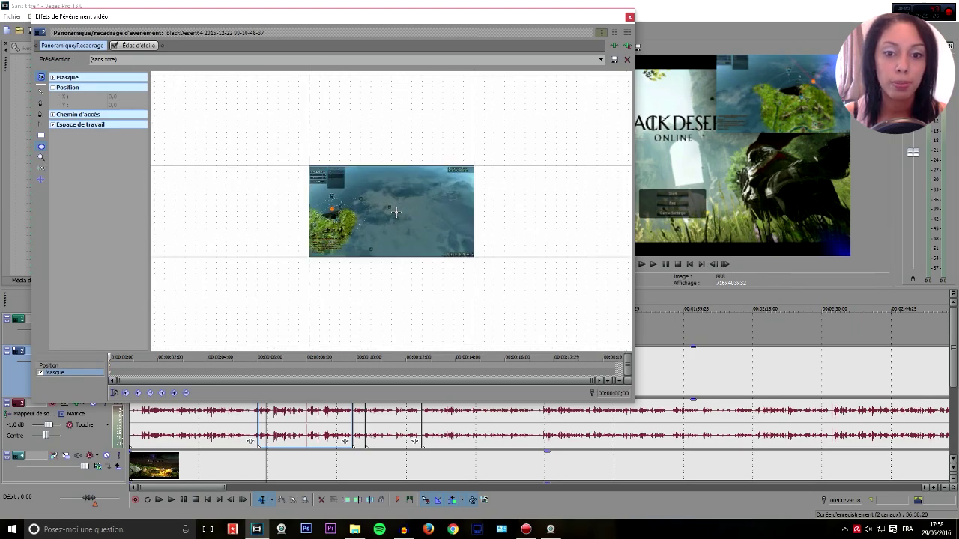
left_click(42, 139)
left_click_drag(313, 155, 460, 278)
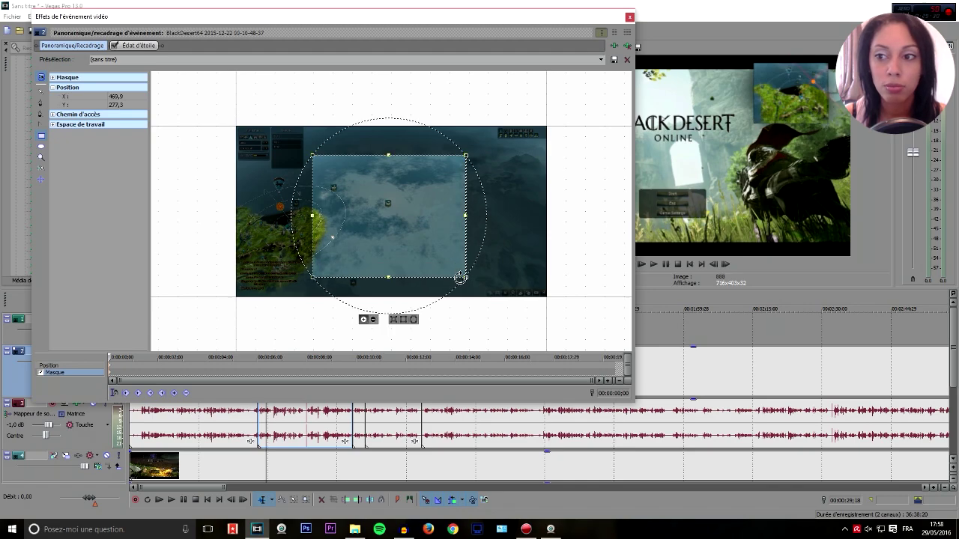
key("ctrl+z")
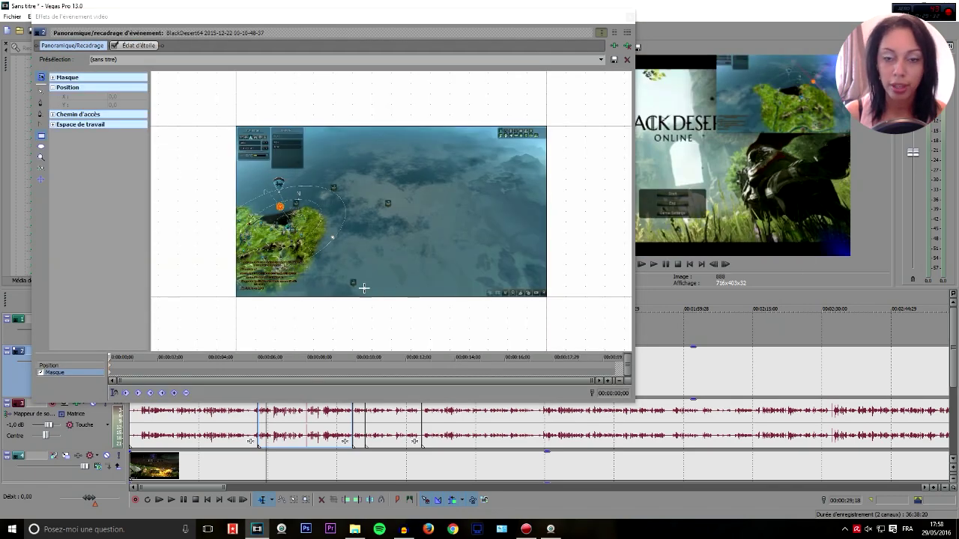
- Draw a round mask on the clip, centre it at about X 574, Y 302, and preview it at two points in the section
left_click(41, 146)
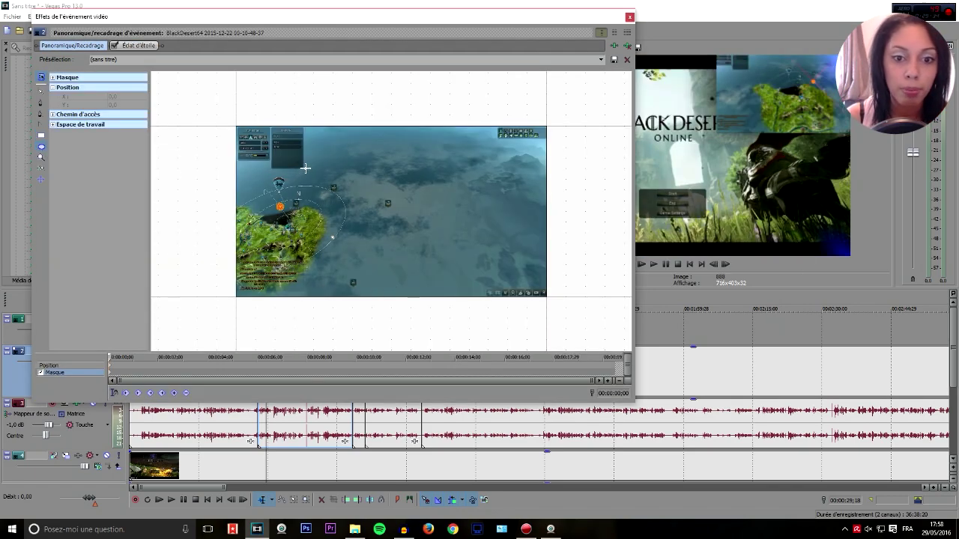
left_click_drag(249, 167, 371, 294)
left_click_drag(339, 228, 401, 221)
left_click(283, 427)
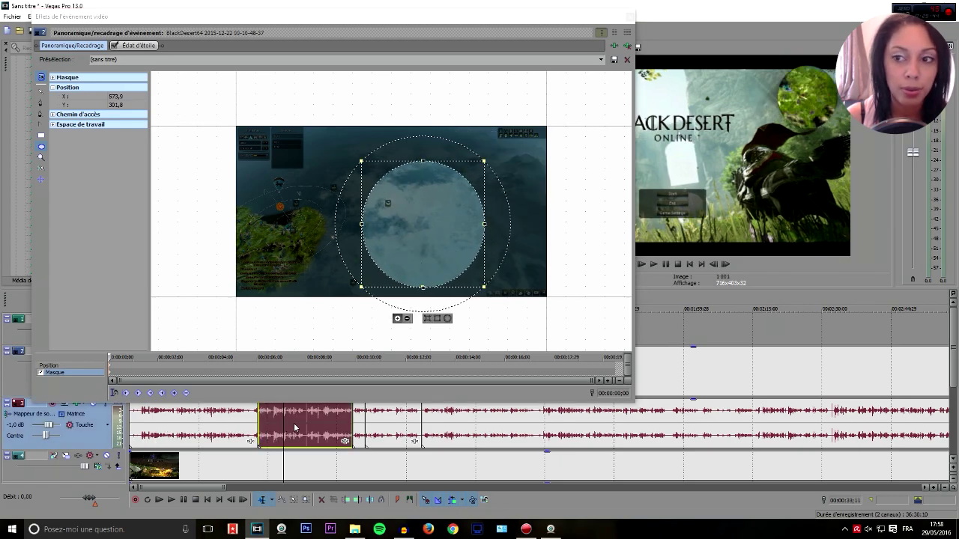
left_click(310, 428)
- Enlarge the round mask and centre it at about X 608, Y 266
left_click_drag(412, 230, 394, 237)
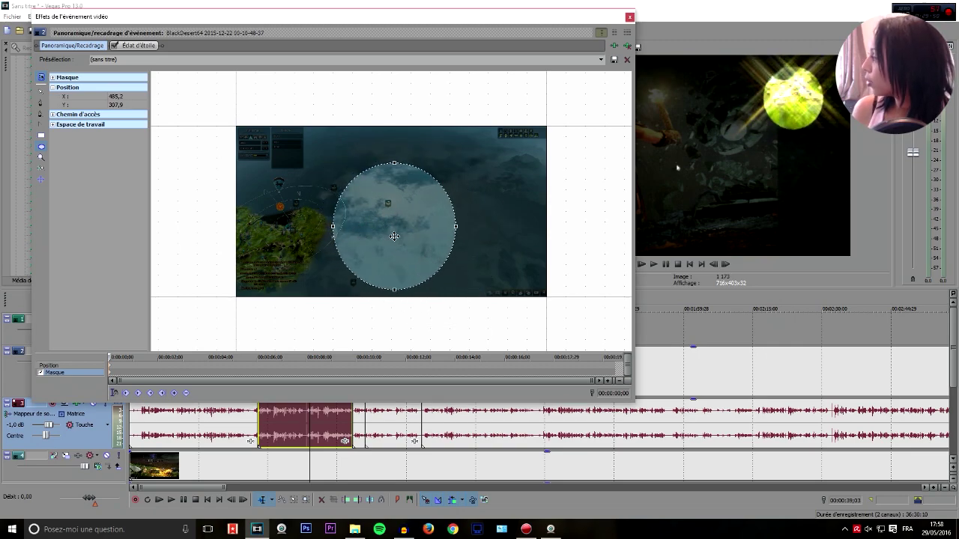
left_click_drag(394, 237, 440, 215)
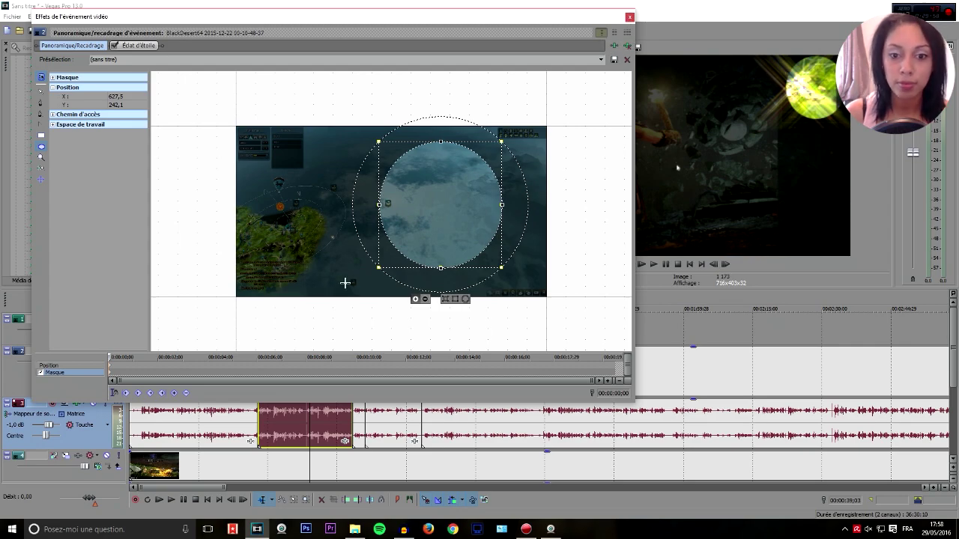
left_click_drag(376, 267, 350, 289)
left_click_drag(408, 246, 415, 244)
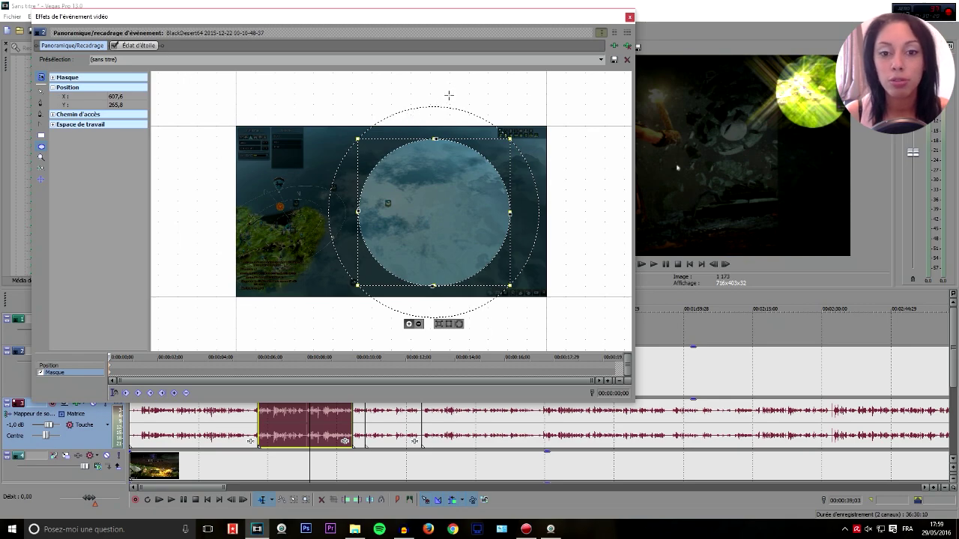
- Undo the round mask and all its adjustments
key("ctrl+z")
key("ctrl+z")
key("ctrl+z")
key("ctrl+z")
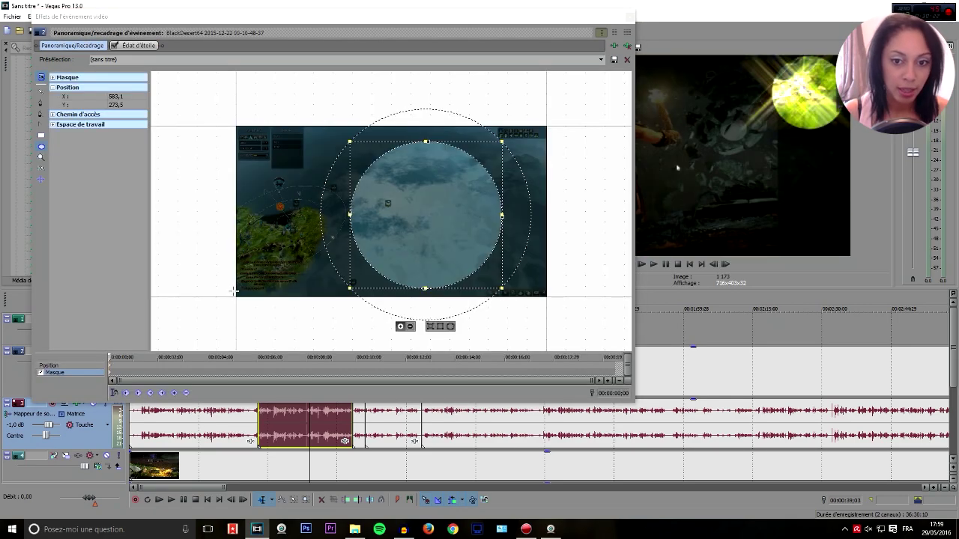
key("ctrl+z")
key("ctrl+z")
key("ctrl+z")
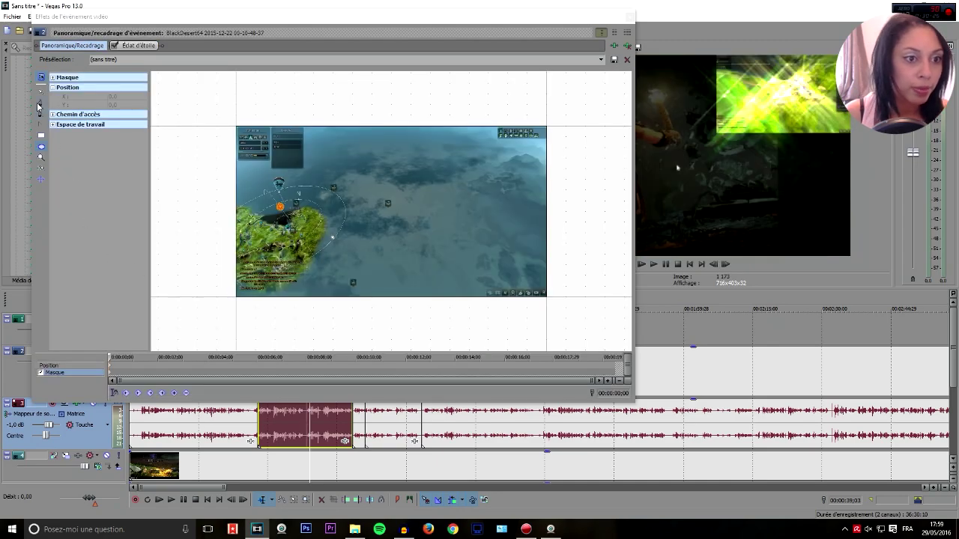
- Draw a closed four-sided mask across the clip's upper edge with the anchor creation tool
left_click(41, 103)
left_click(351, 118)
left_click(349, 206)
left_click(467, 202)
left_click(352, 117)
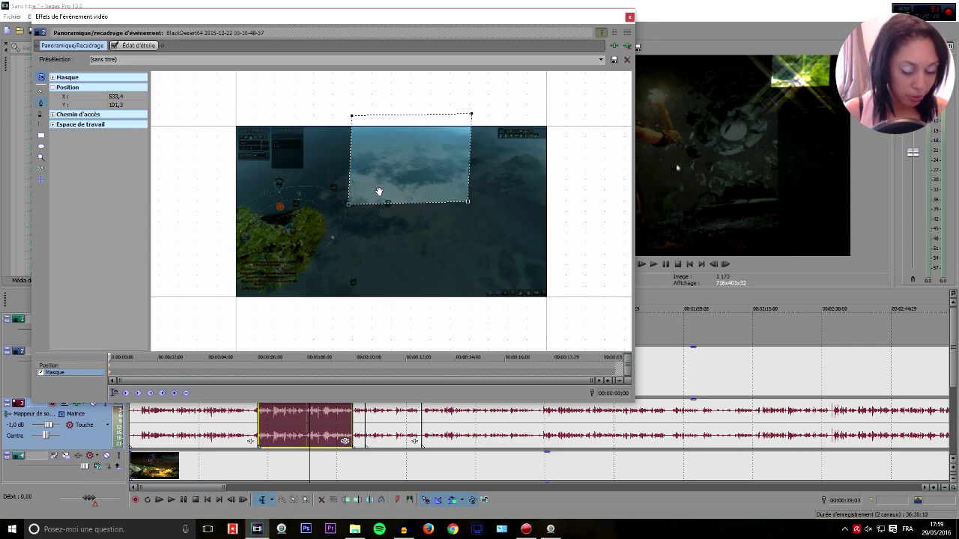
- Undo all anchor points of the four-sided mask
key("ctrl+z")
key("ctrl+z")
key("ctrl+z")
key("ctrl+z")
key("ctrl+z")
key("ctrl+z")
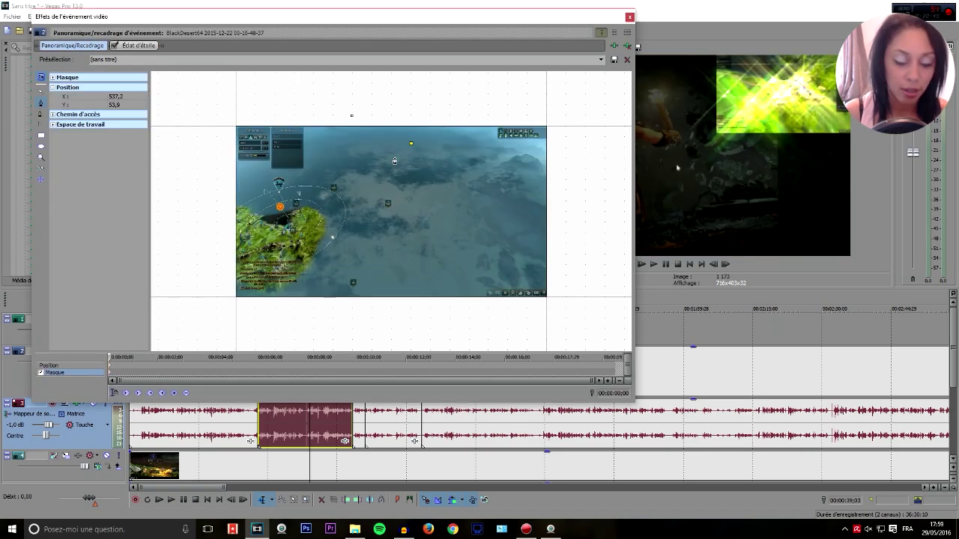
key("ctrl+z")
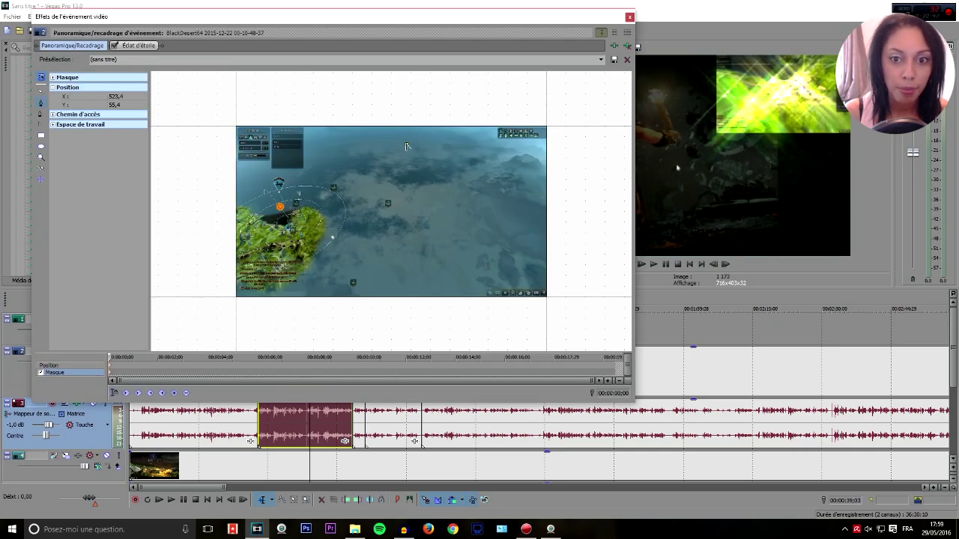
- Draw a small closed diamond-shaped mask in the clip's upper middle with anchor points
left_click(373, 174)
left_click(445, 173)
left_click(406, 143)
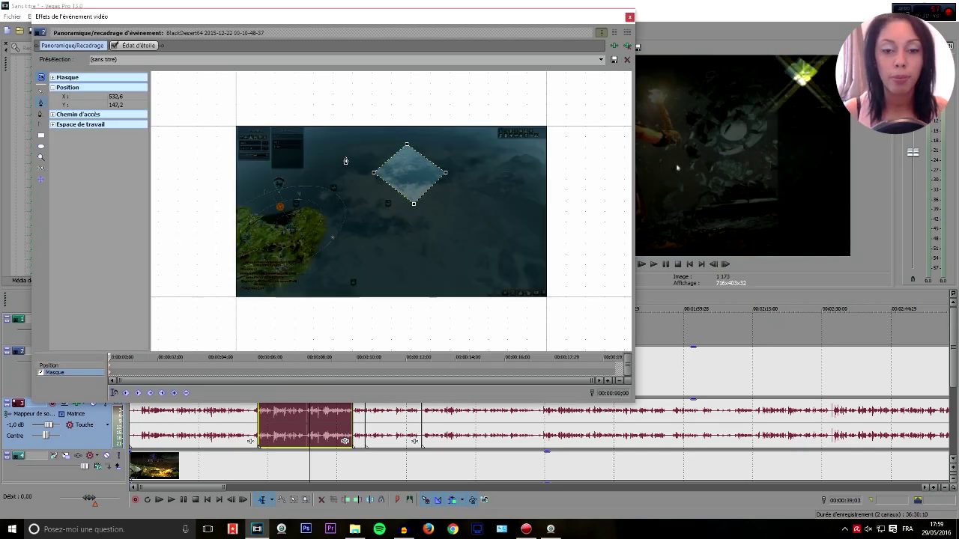
- Enlarge the diamond mask, centre it at about X 540, Y 226, and close the event's effects window
left_click(40, 100)
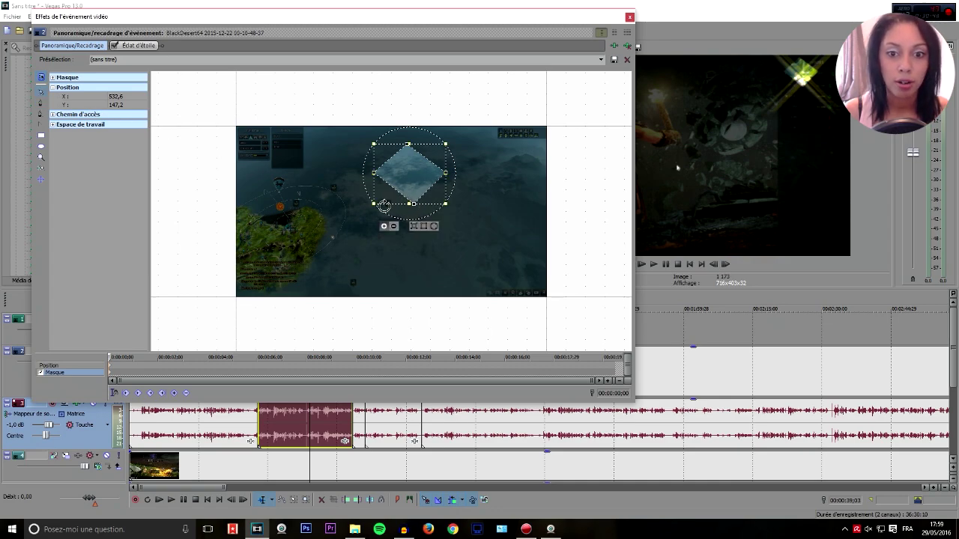
left_click_drag(377, 203, 300, 279)
left_click_drag(367, 208, 403, 198)
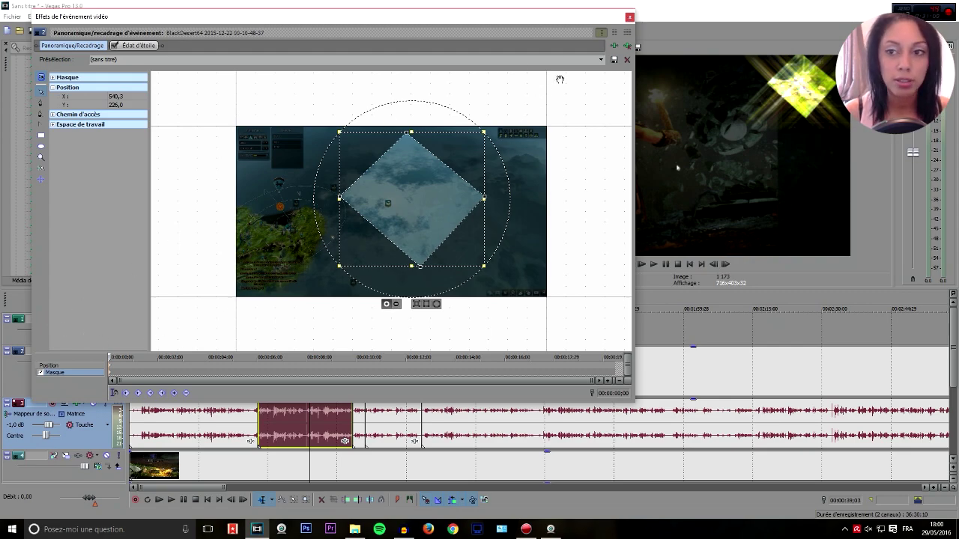
left_click(630, 16)
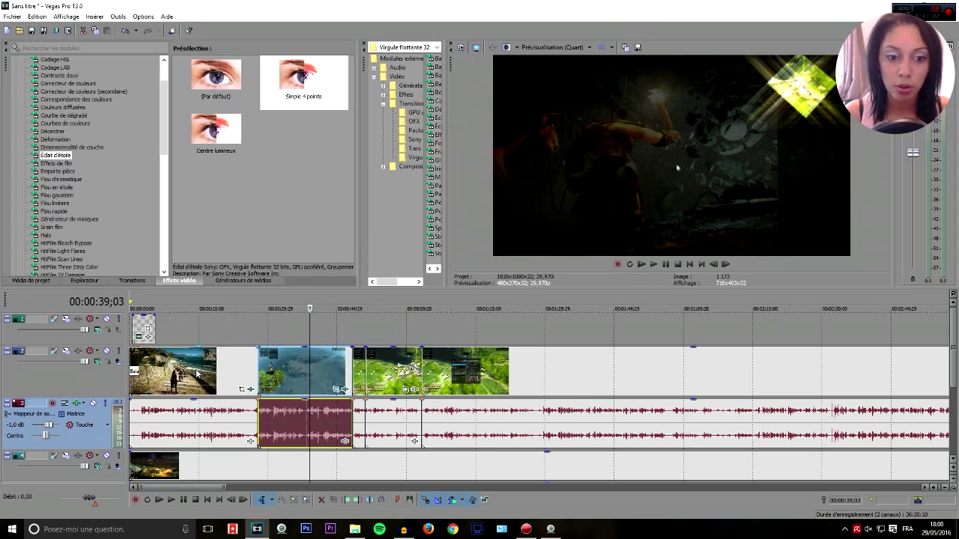
- Split the gameplay video at 00:07:51;27 and 00:08:21;23 to isolate the beach section
left_click(194, 371)
scroll(484, 372, "down", 5)
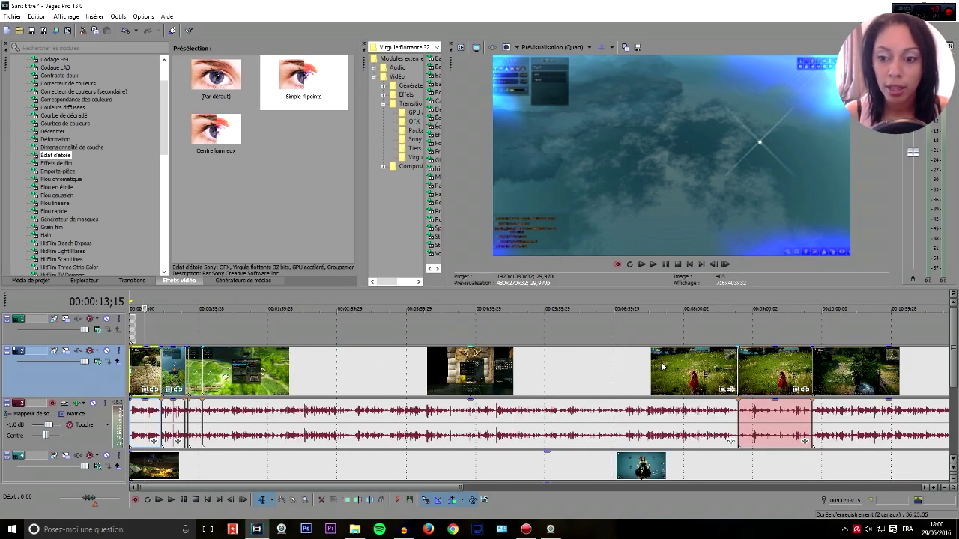
left_click(673, 370)
key("space")
key("space")
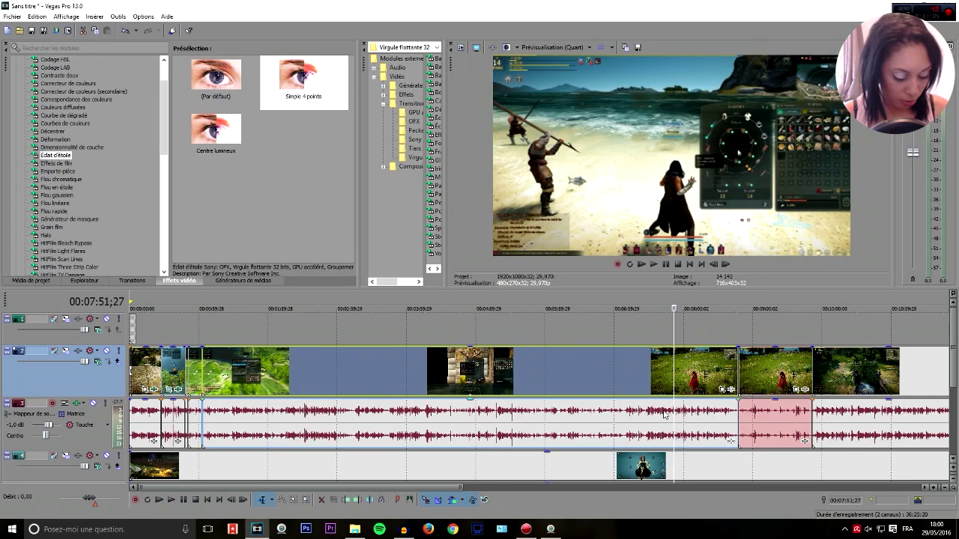
key("s")
left_click(709, 373)
key("s")
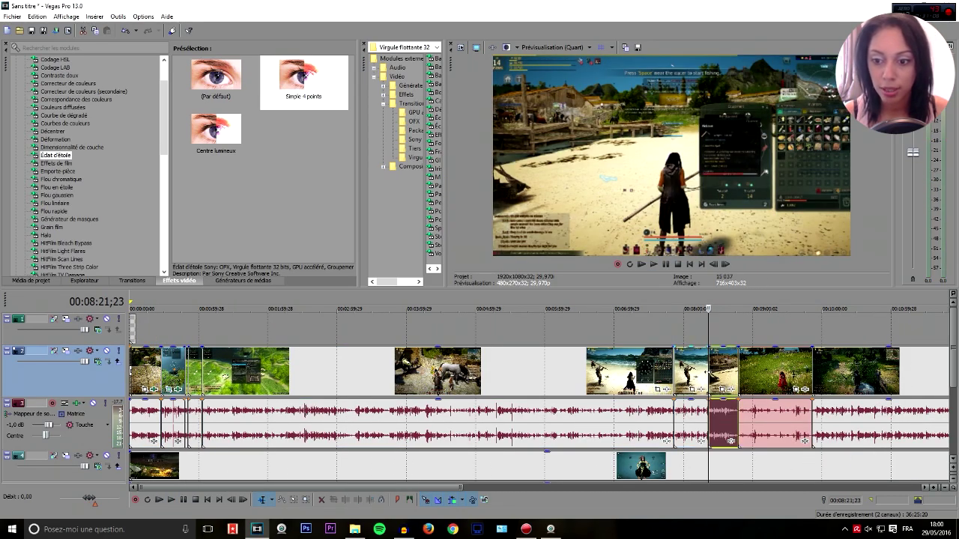
- Open the isolated beach section's pan/crop settings and return the project playhead to the section's start at 00:07:51;27
left_click(689, 375)
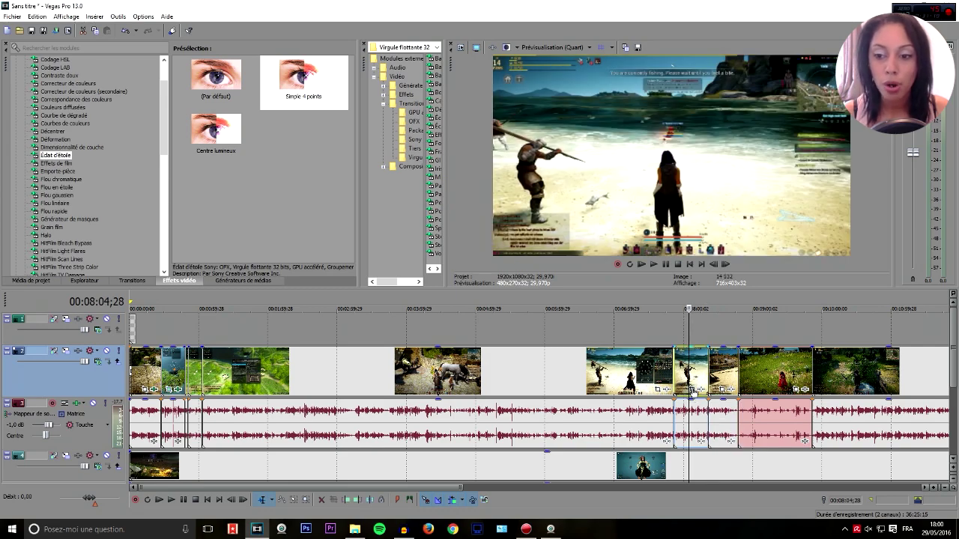
left_click(694, 391)
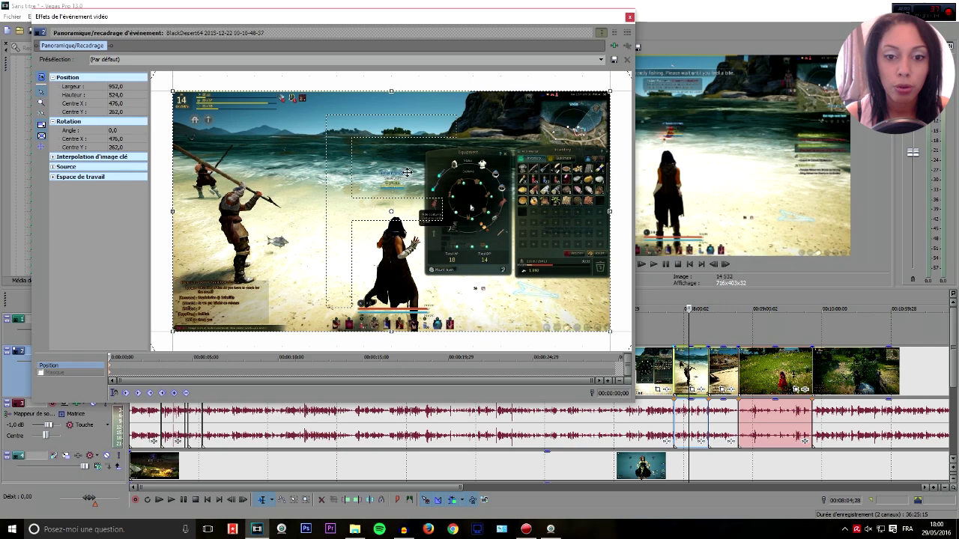
left_click(685, 315)
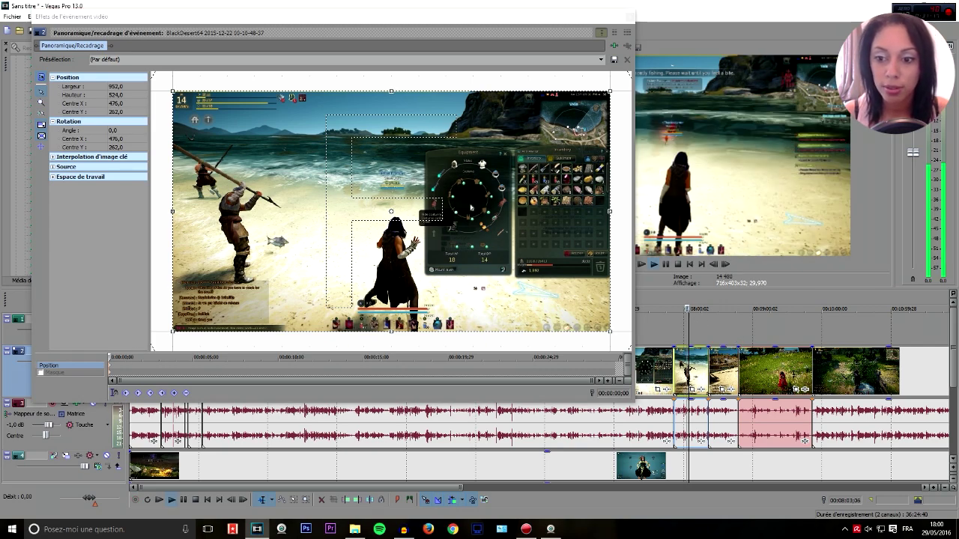
left_click(673, 370)
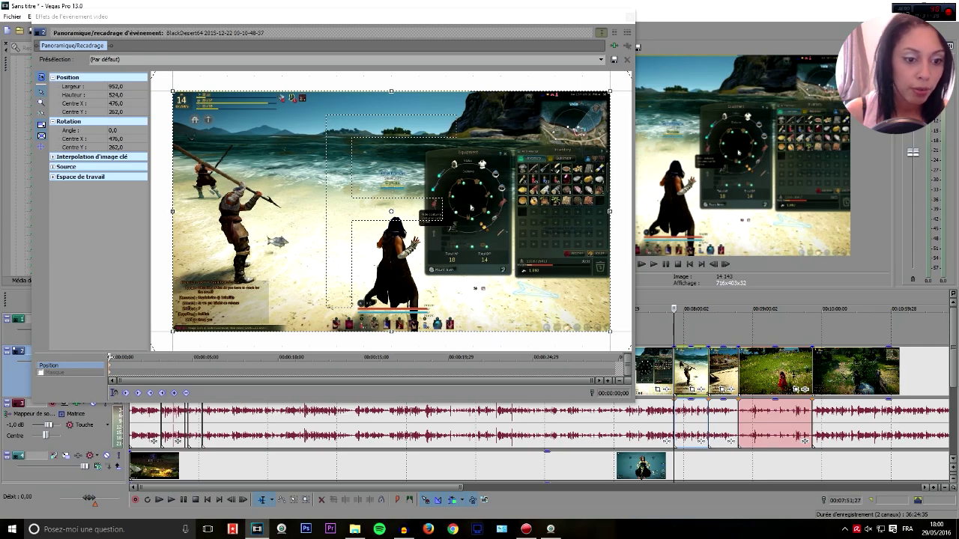
- Move the pan/crop keyframe cursor to 00:00:05;02 within the beach section
left_click(422, 367)
left_click_drag(476, 365, 198, 358)
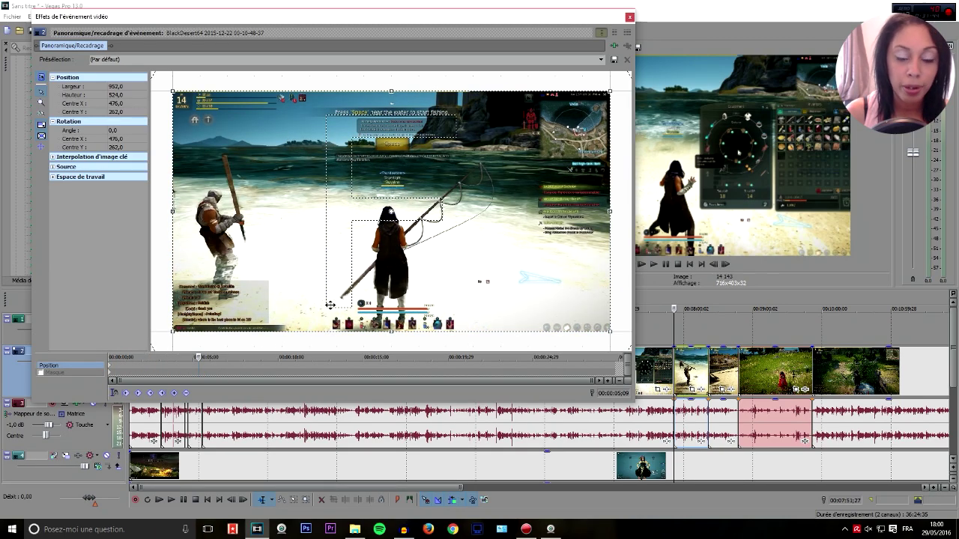
left_click(195, 367)
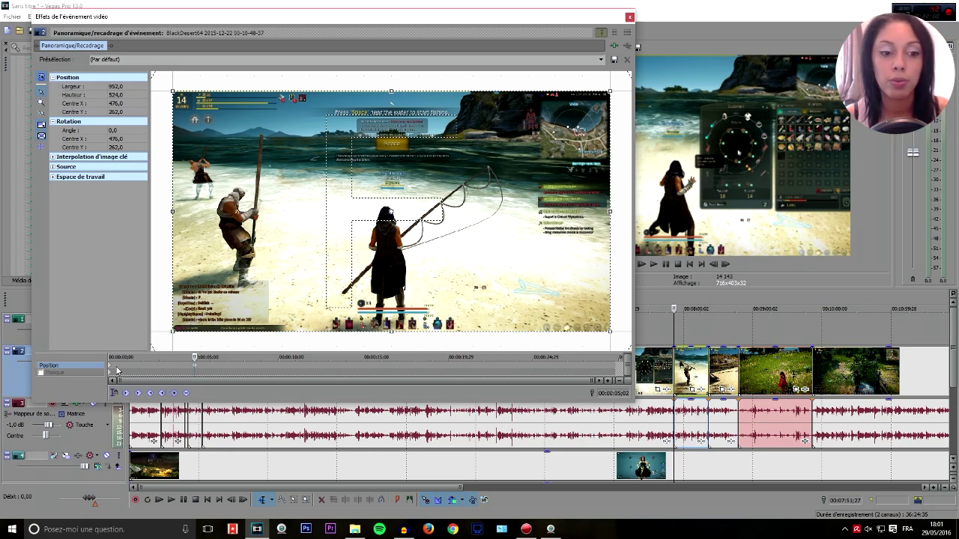
mouse_move(194, 358)
left_mouse_down()
mouse_move(185, 358)
mouse_move(194, 358)
left_mouse_up()
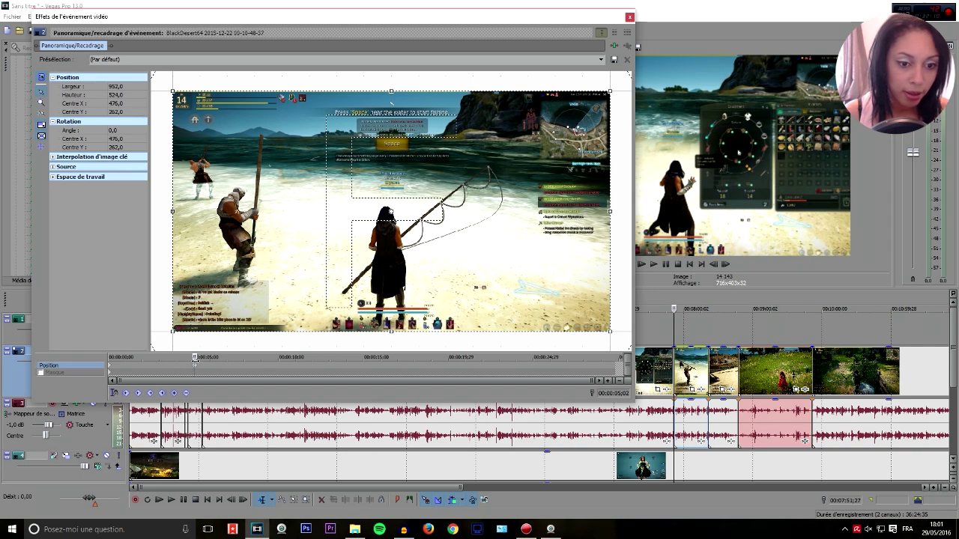
key("ctrl+z")
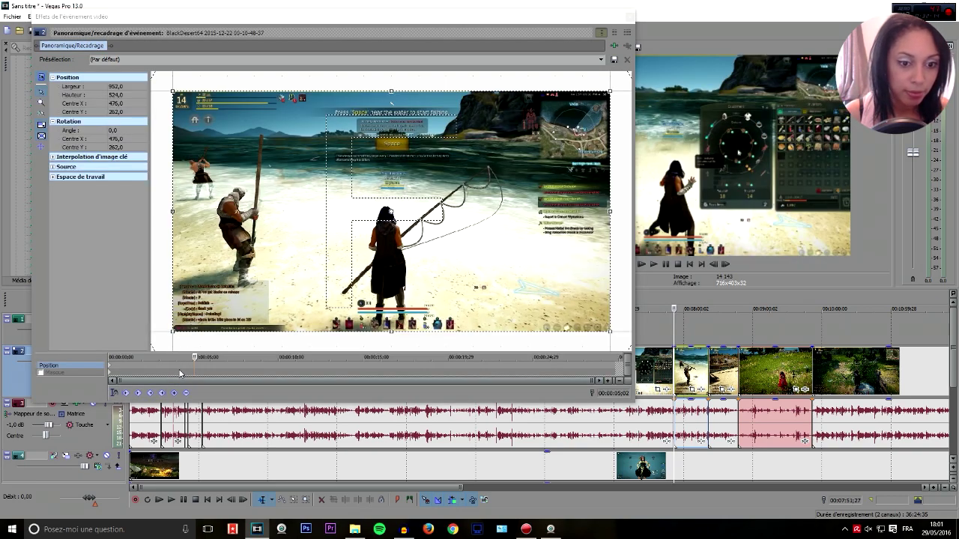
- Create a zoom-in keyframe at 00:00:04;01 by shrinking the crop frame to about 565 × 311, and move the cursor to 00:00:04;04
left_click(177, 366)
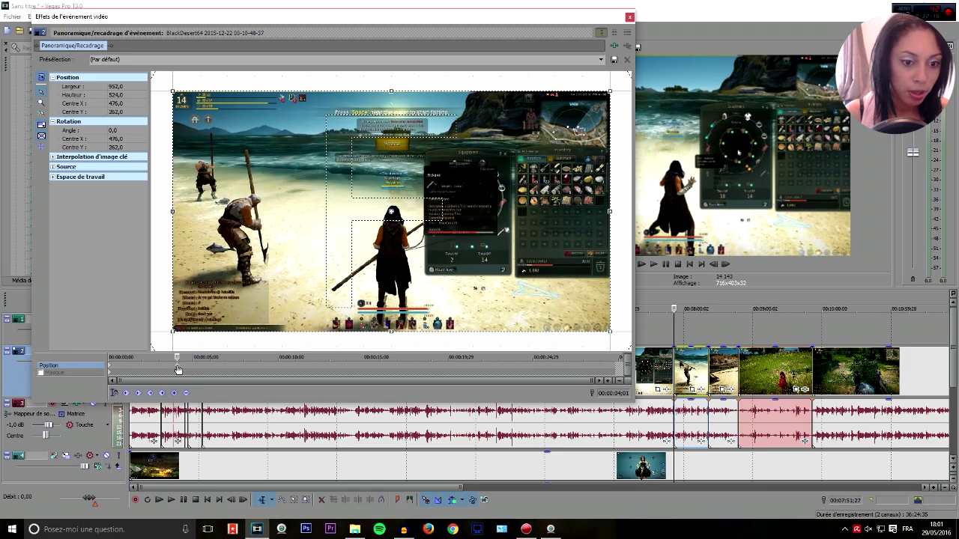
left_click_drag(236, 294, 284, 269)
left_click_drag(346, 245, 362, 245)
key("ctrl+z")
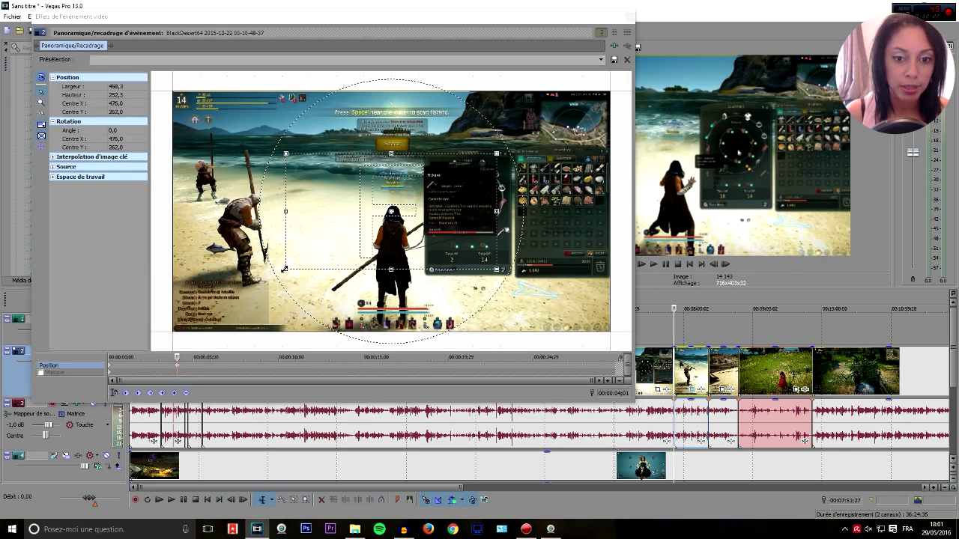
left_click_drag(284, 269, 261, 282)
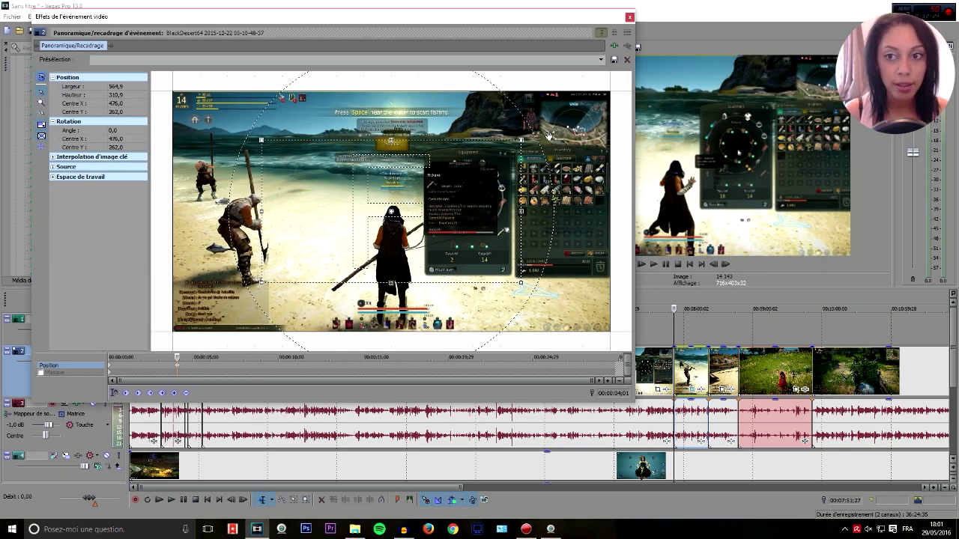
mouse_move(176, 359)
left_mouse_down()
mouse_move(187, 363)
mouse_move(117, 363)
mouse_move(178, 358)
left_mouse_up()
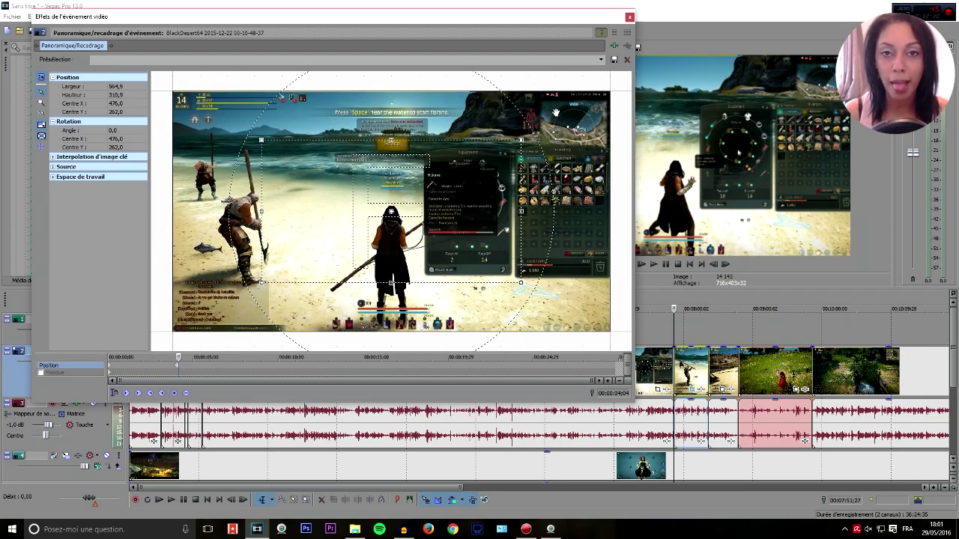
- Play back the beach section's zoom and move the zoom-in keyframe much closer to the section's start, before the one-second point
left_click(675, 322)
key("space")
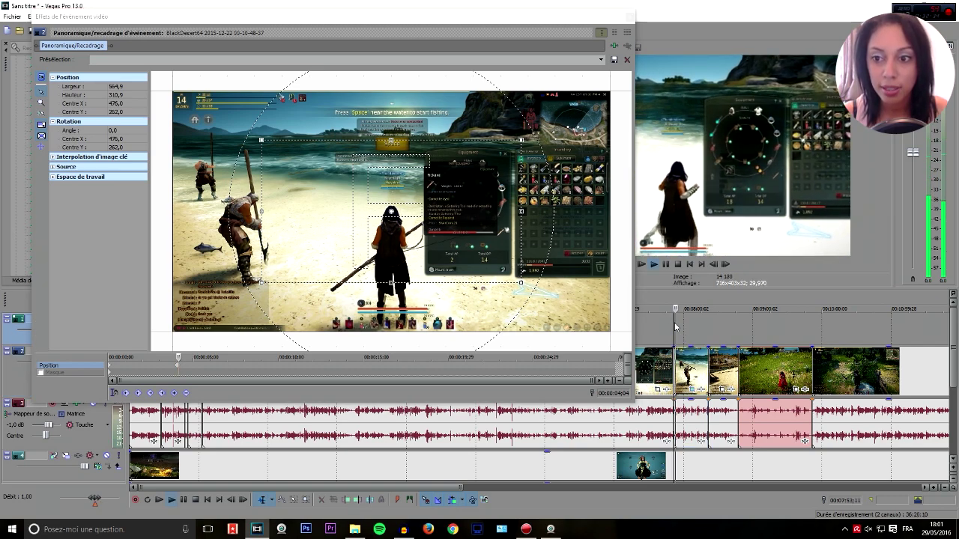
key("space")
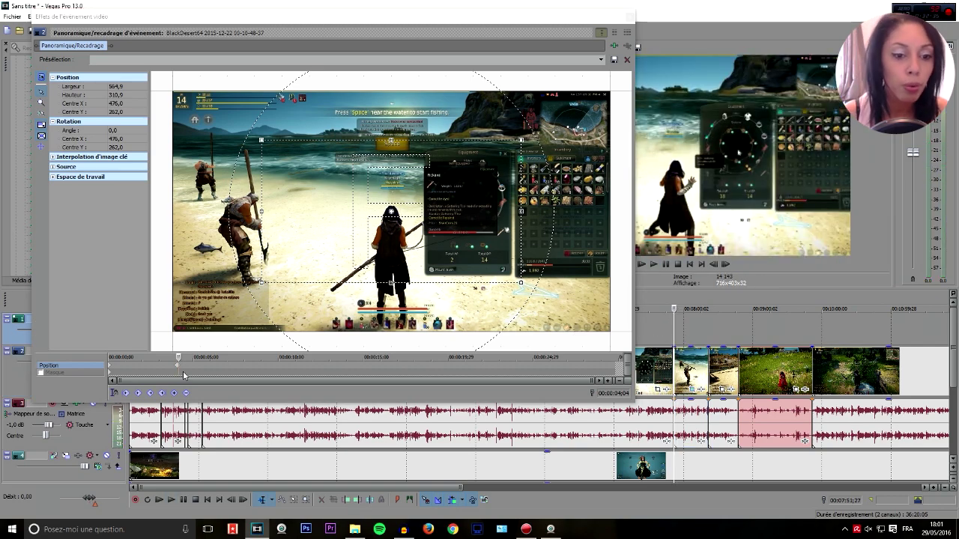
left_click(177, 369)
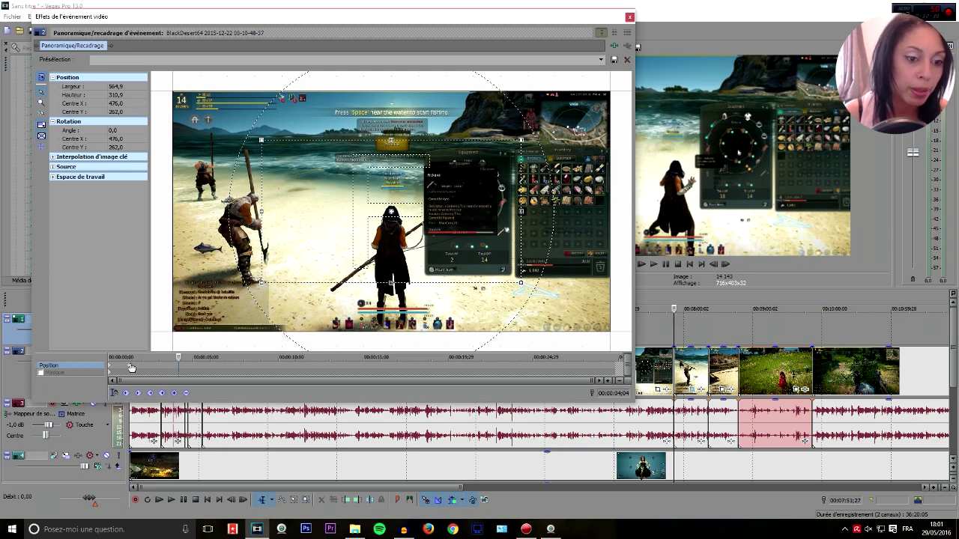
left_click(678, 342)
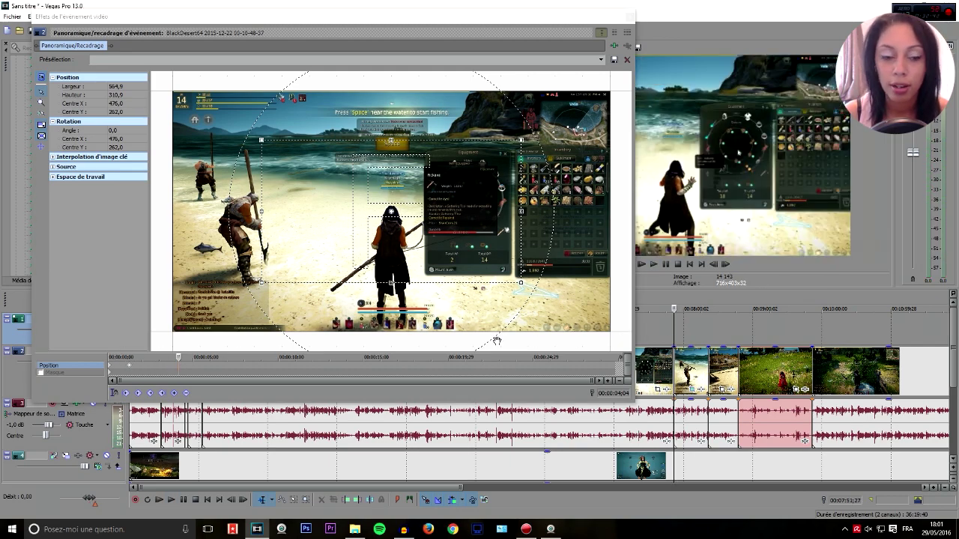
left_click(129, 369)
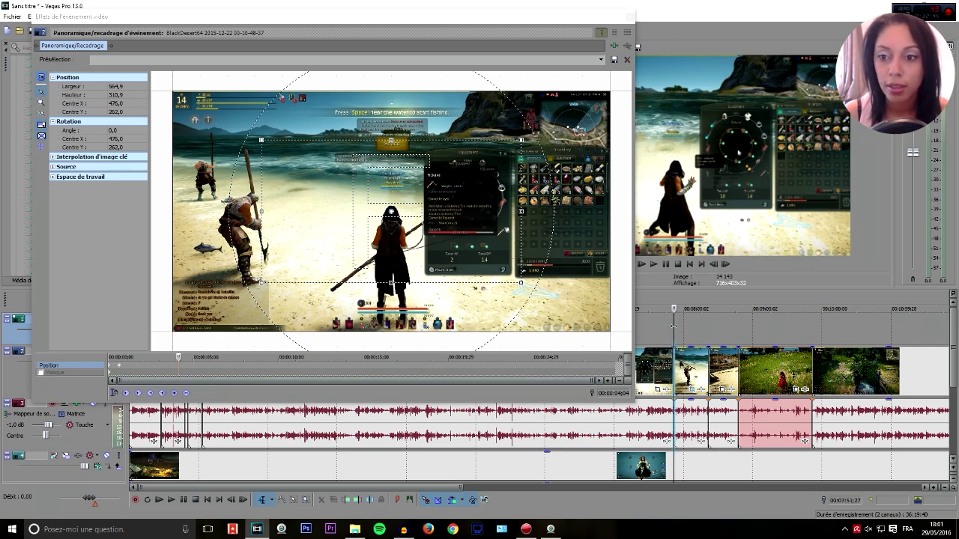
left_click(673, 329)
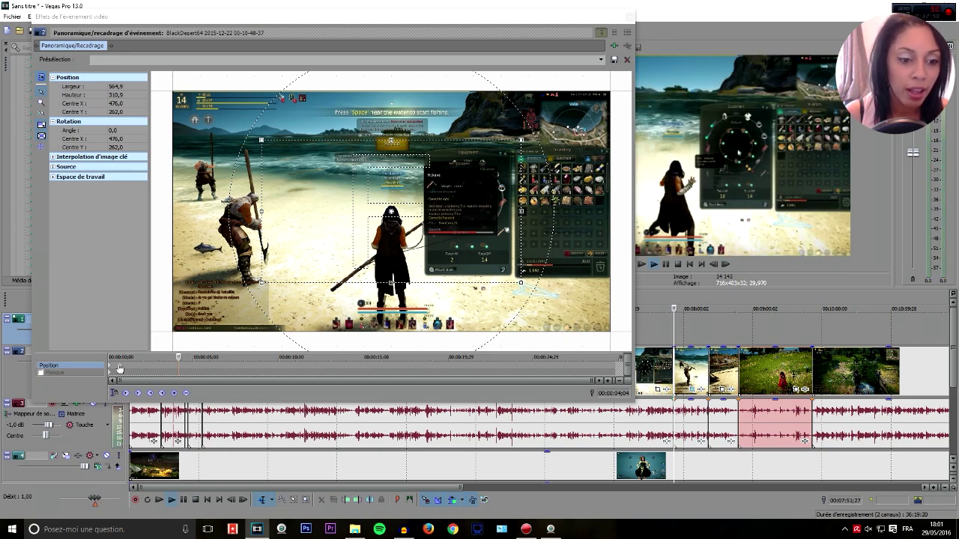
- Create a zoom-out keyframe at 00:00:01;13 by restoring the full crop frame, and move the cursor to 00:00:01;14
left_click(132, 369)
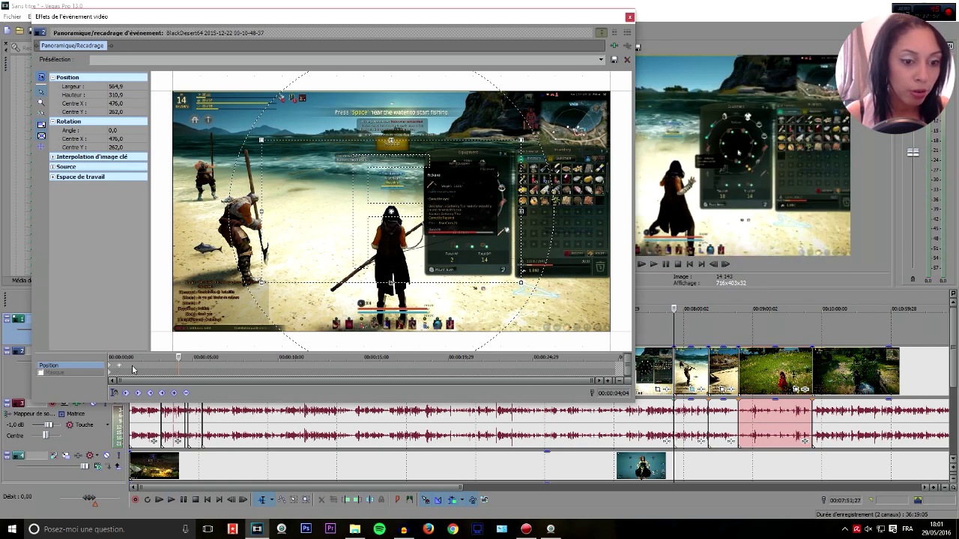
right_click(330, 260)
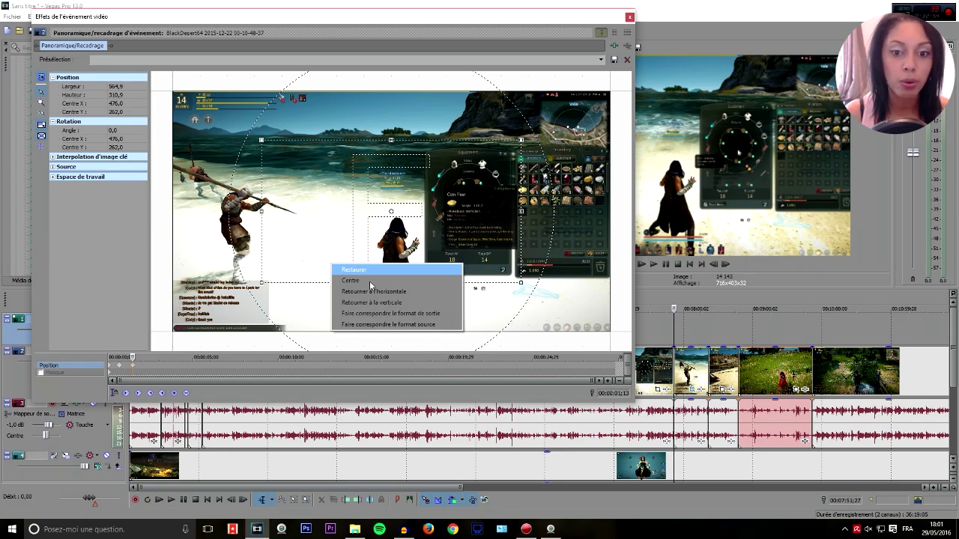
left_click(365, 272)
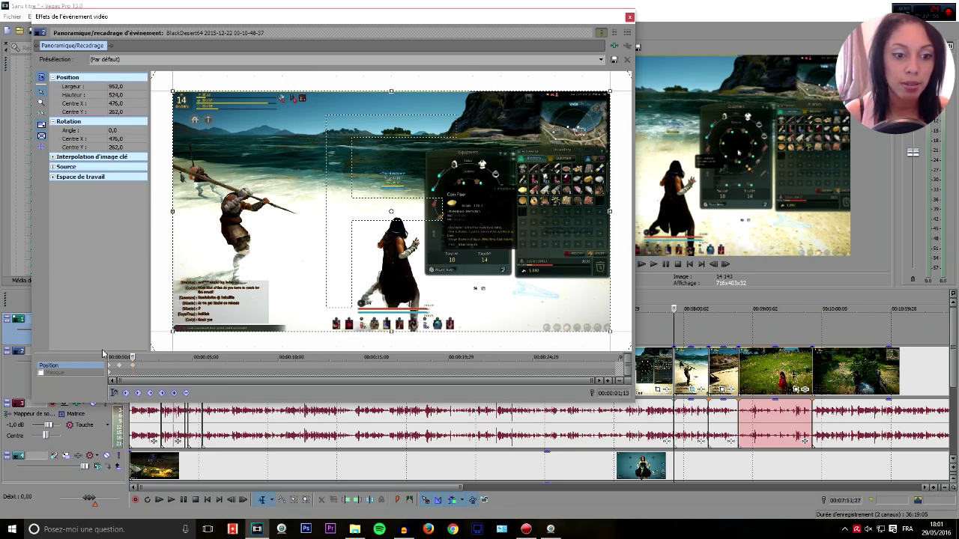
mouse_move(132, 358)
left_mouse_down()
mouse_move(94, 356)
mouse_move(133, 357)
left_mouse_up()
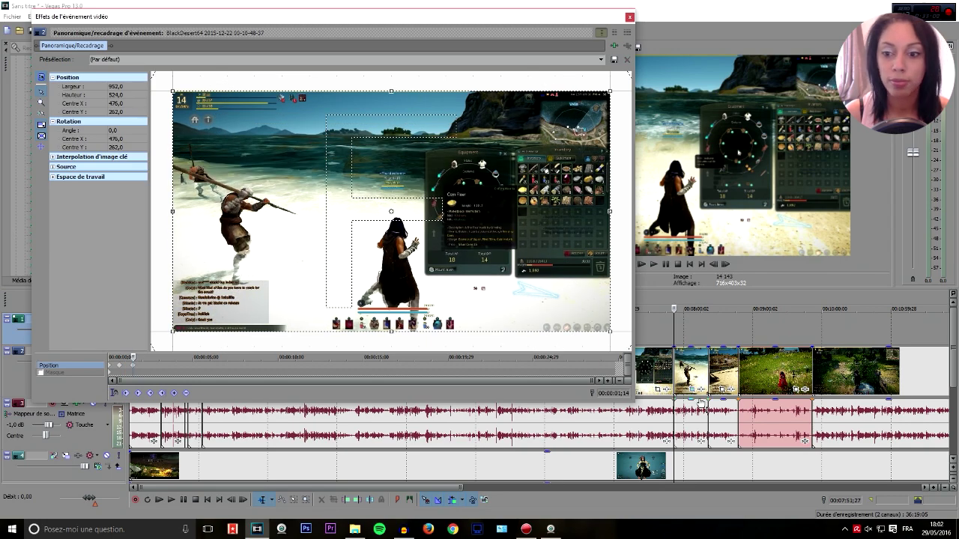
- Play back the beach section's zoom-in and zoom-out animation from its start, and close the pan/crop settings
left_click(672, 332)
key("space")
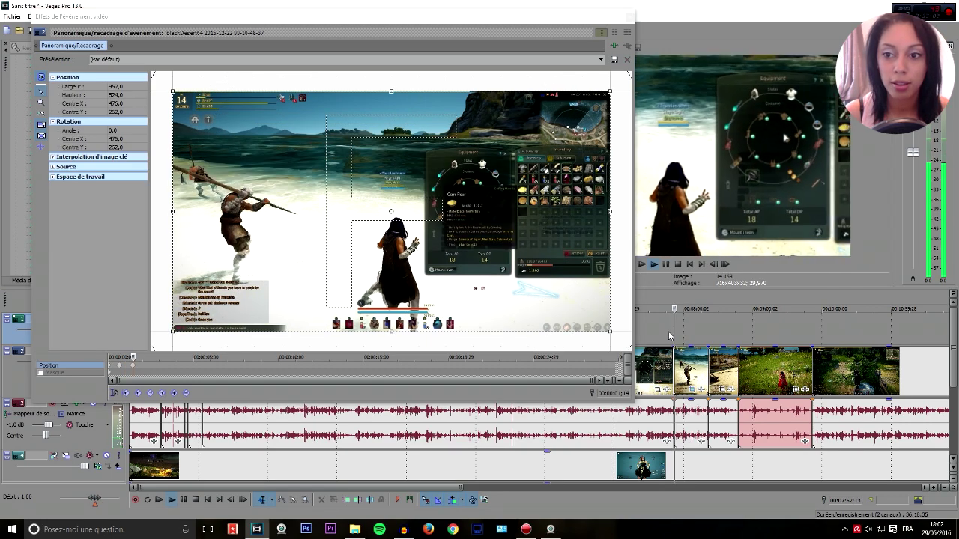
key("space")
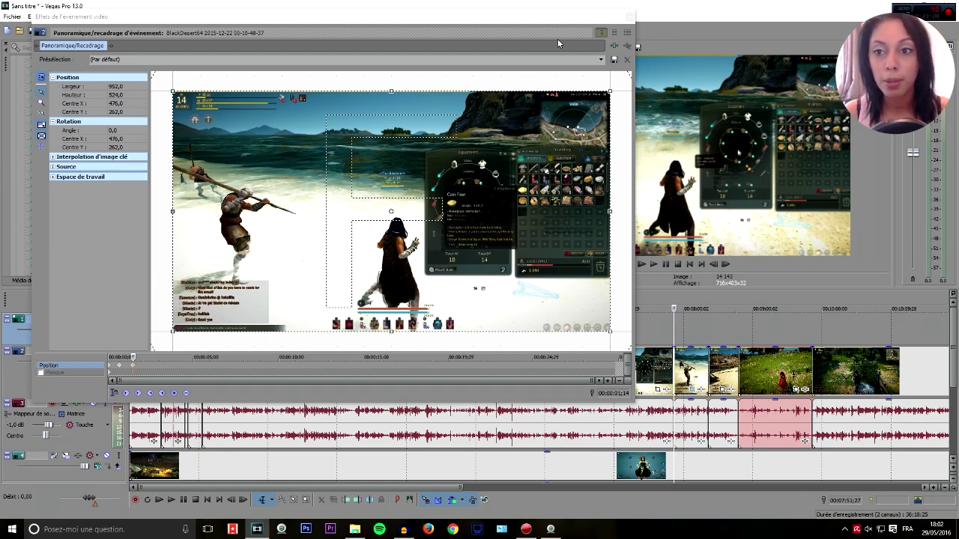
left_click(630, 18)
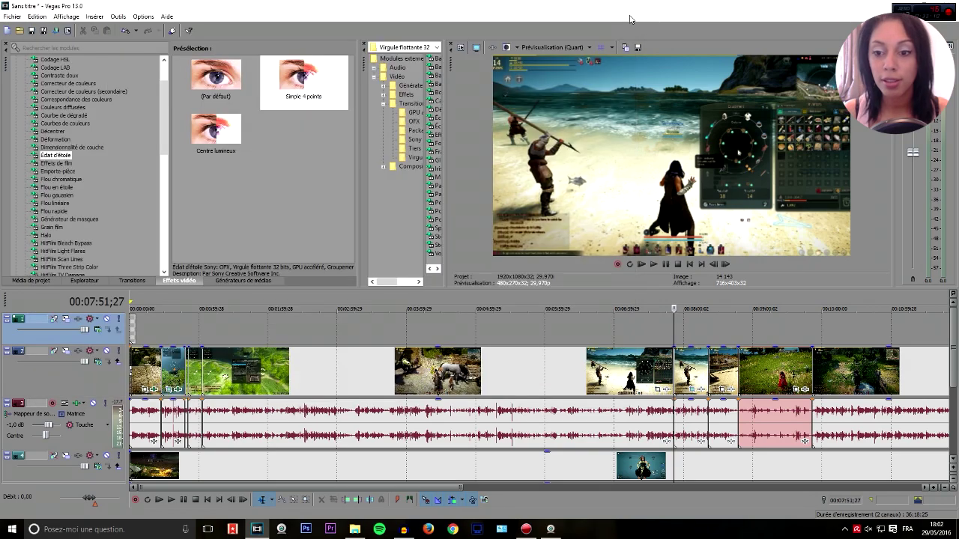
- Add the Rayons lumineux effect with the Rayons lumineux faibles preset to the beach section, and close its effects window
left_click(701, 389)
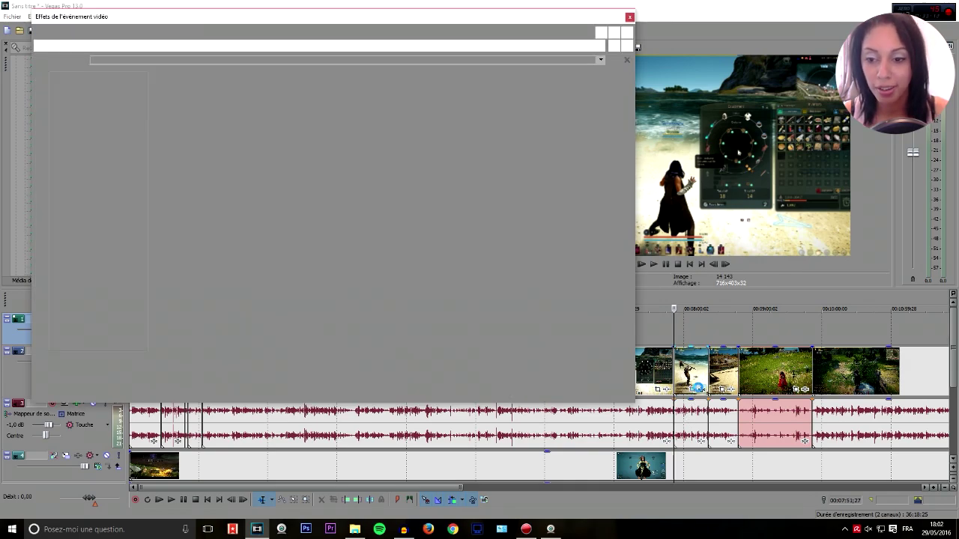
double_click(385, 334)
key("Return")
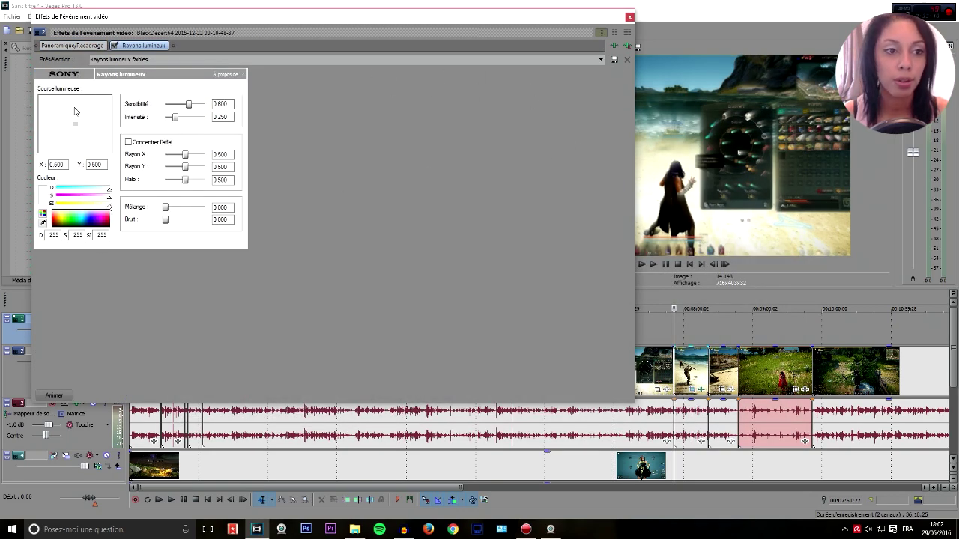
left_click(62, 74)
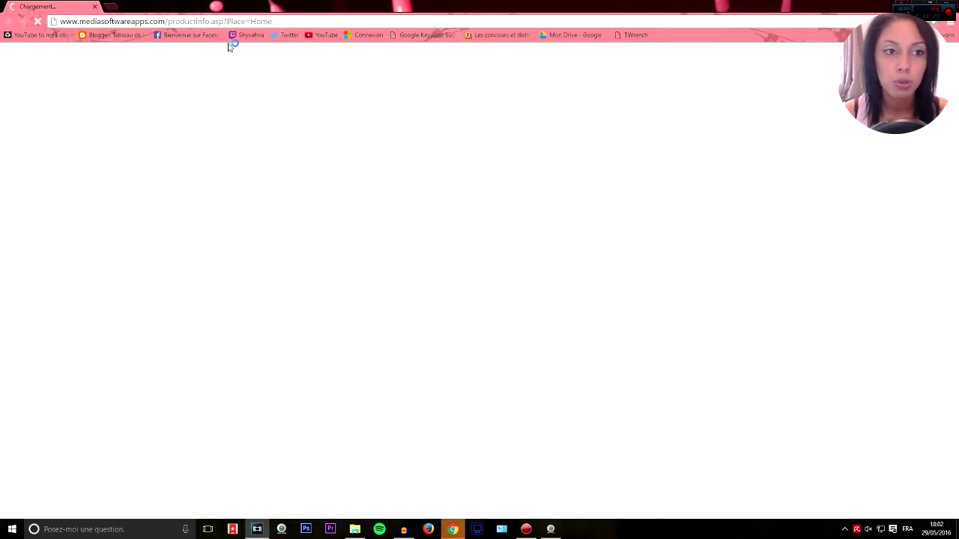
left_click(95, 6)
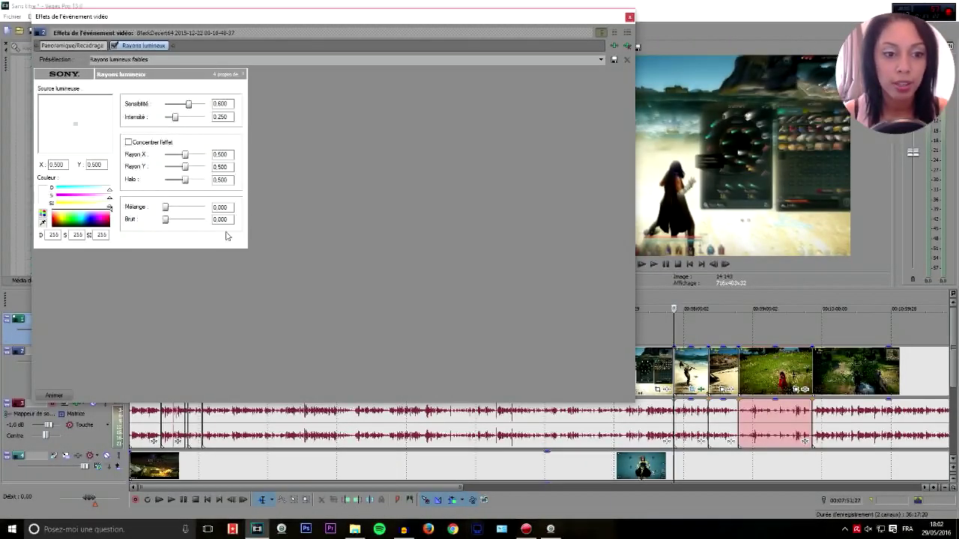
left_click(629, 17)
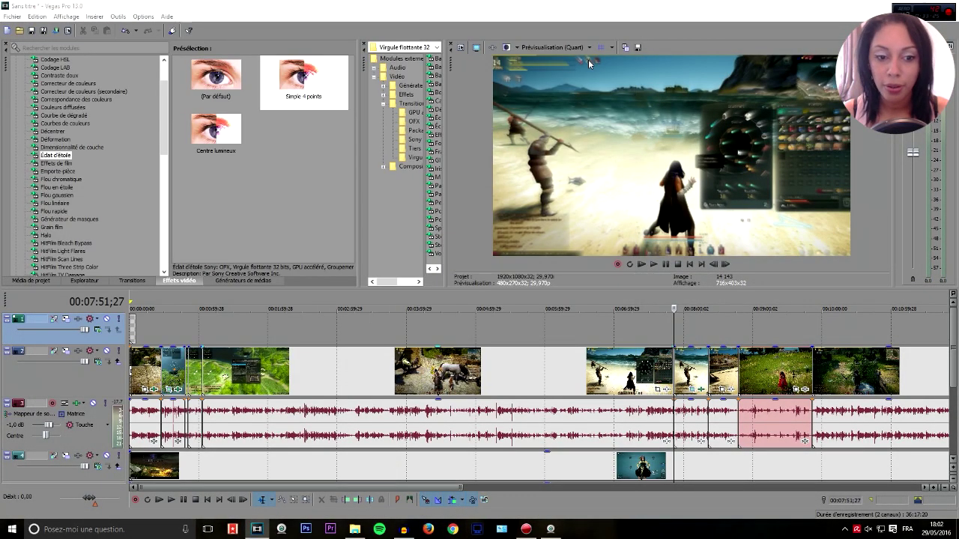
- Add a timeline marker named BOOM at 00:02:18;12
left_click(306, 373)
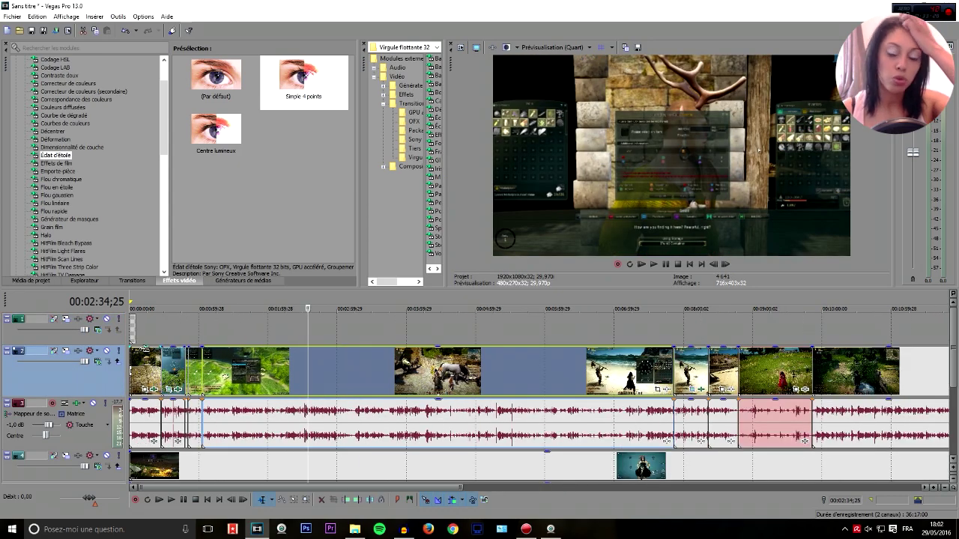
scroll(273, 385, "down", 2)
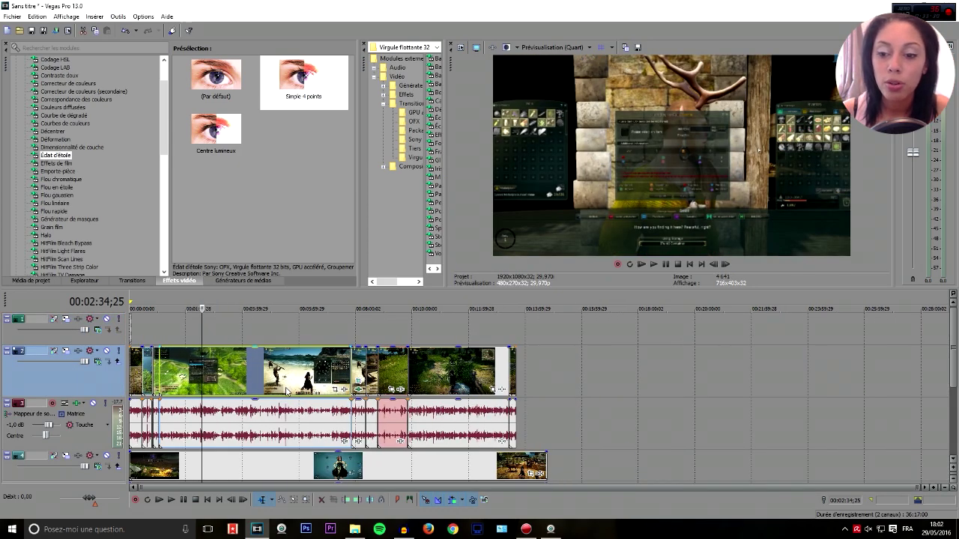
scroll(272, 381, "up", 3)
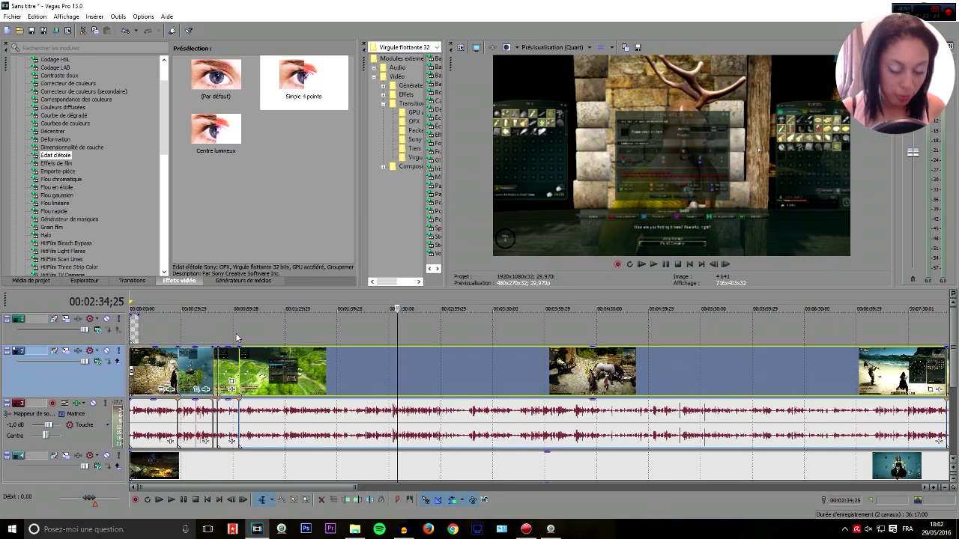
left_click(306, 326)
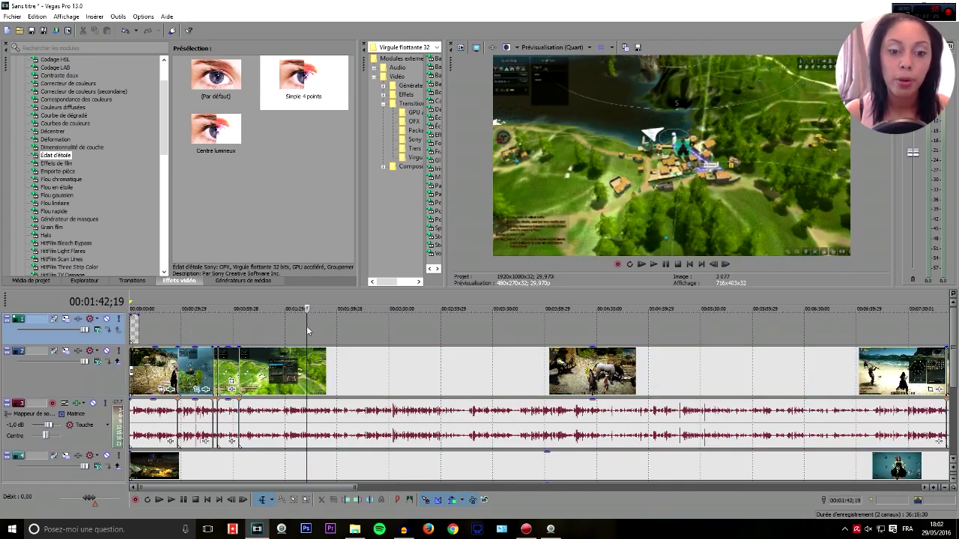
left_click(369, 329)
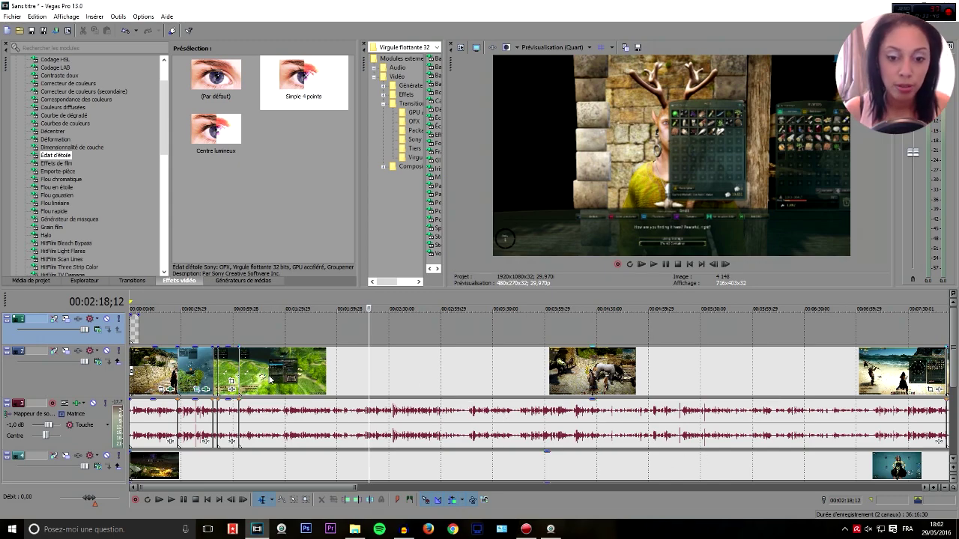
scroll(251, 382, "up", 3)
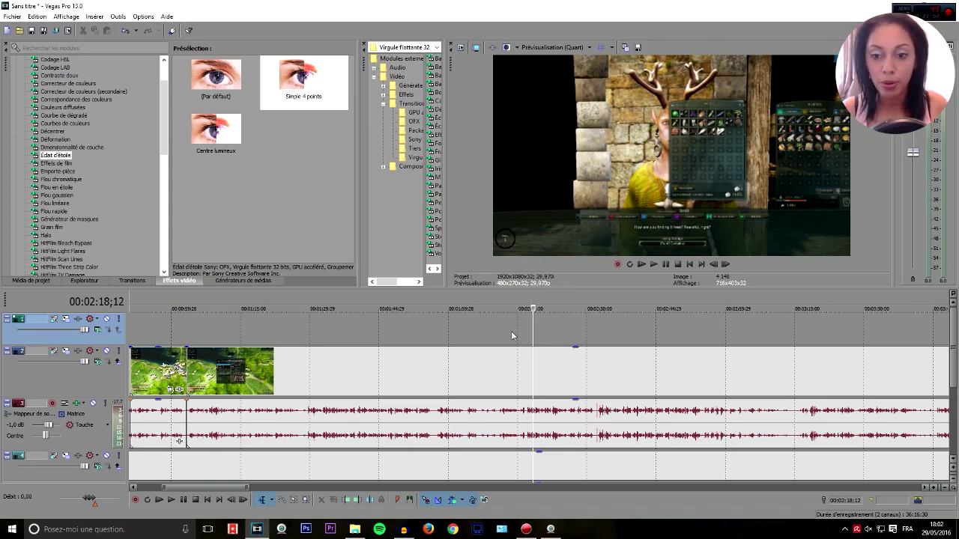
key("m")
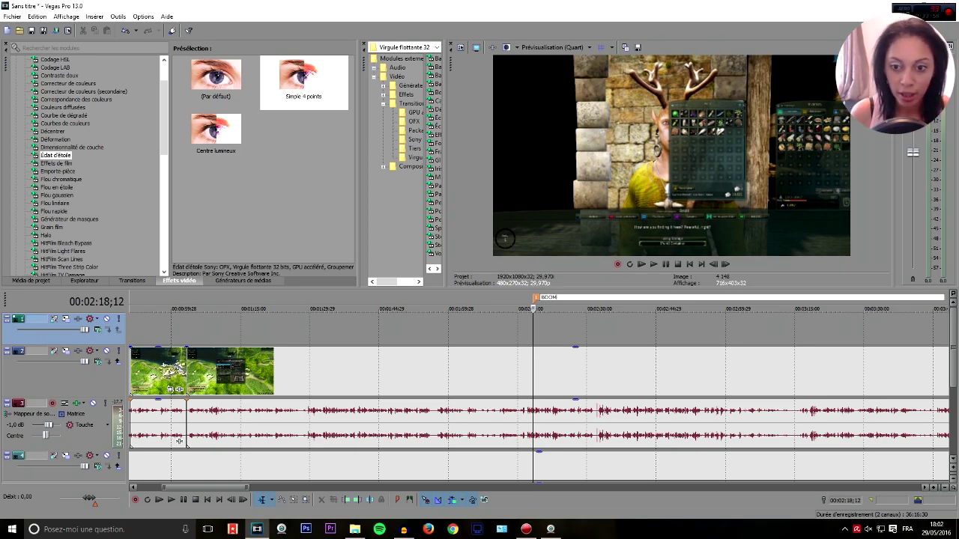
key("Return")
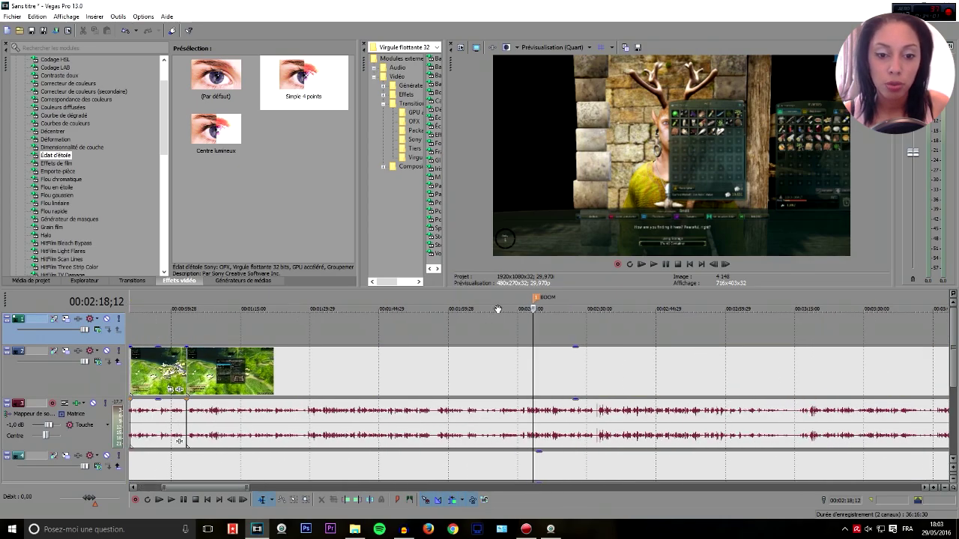
- Examine the BOOM marker's place on the timeline in both close-up and wide views
scroll(336, 308, "down", 5)
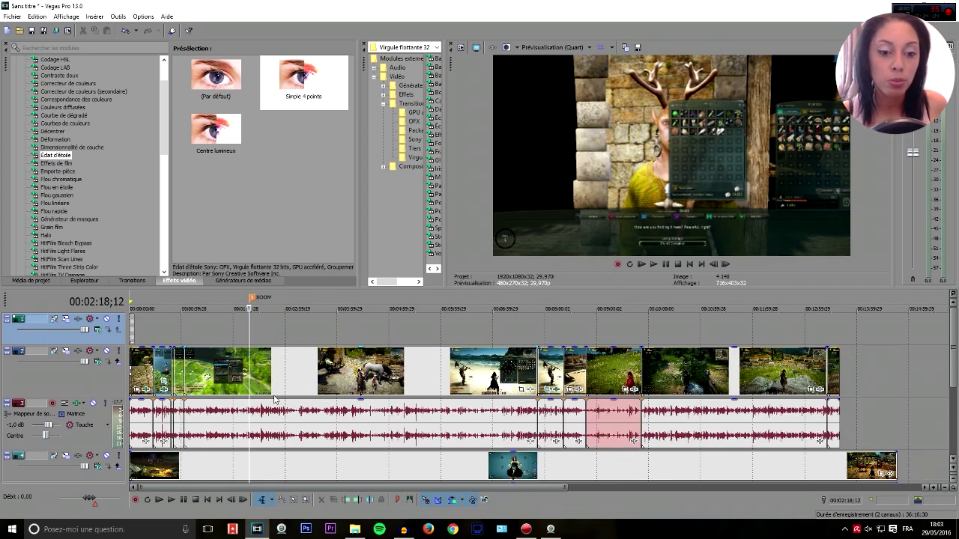
scroll(271, 396, "up", 2)
scroll(271, 396, "up", 3)
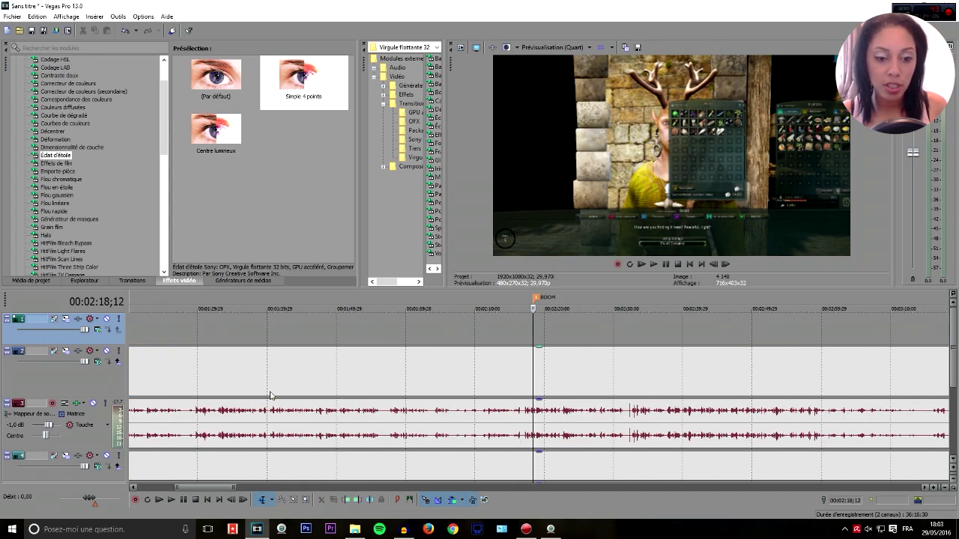
scroll(272, 396, "down", 3)
scroll(271, 395, "down", 2)
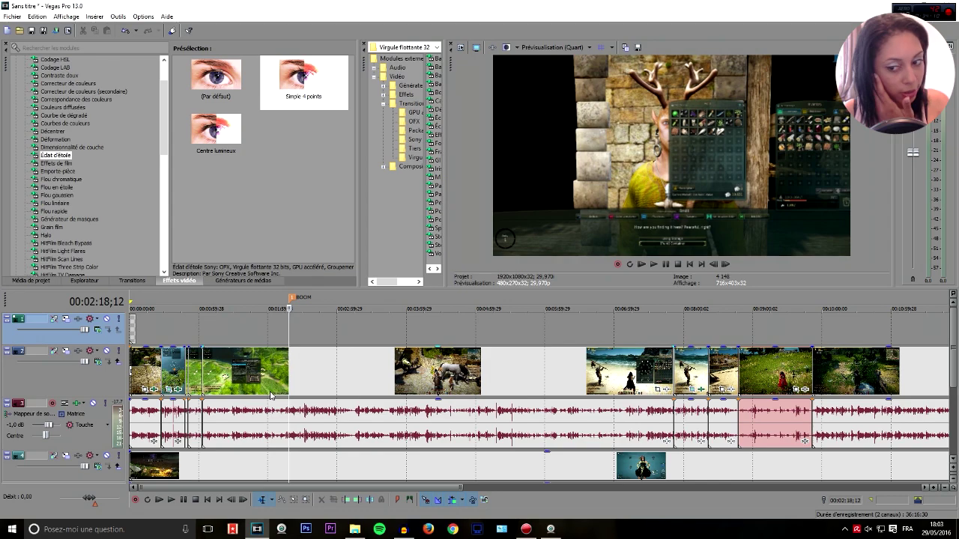
scroll(271, 396, "up", 5)
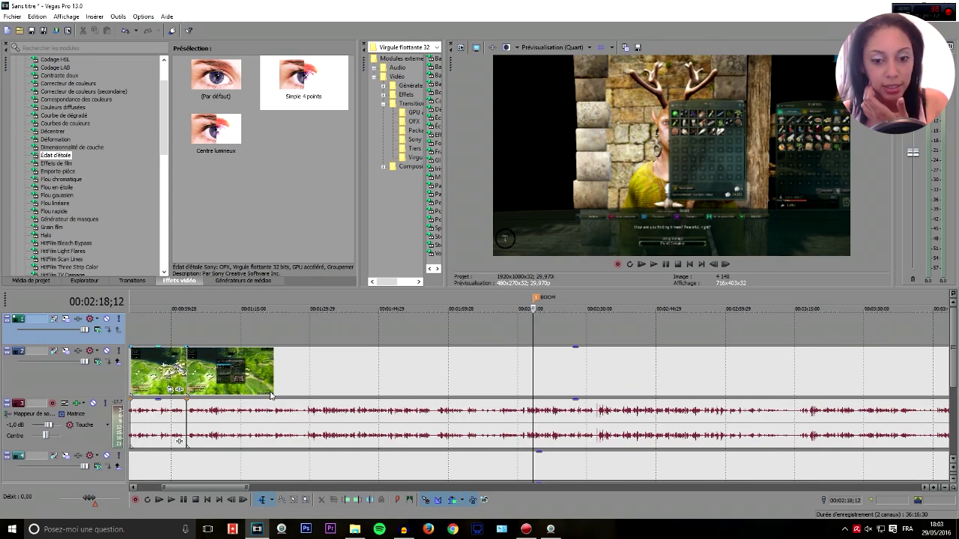
scroll(381, 389, "down", 5)
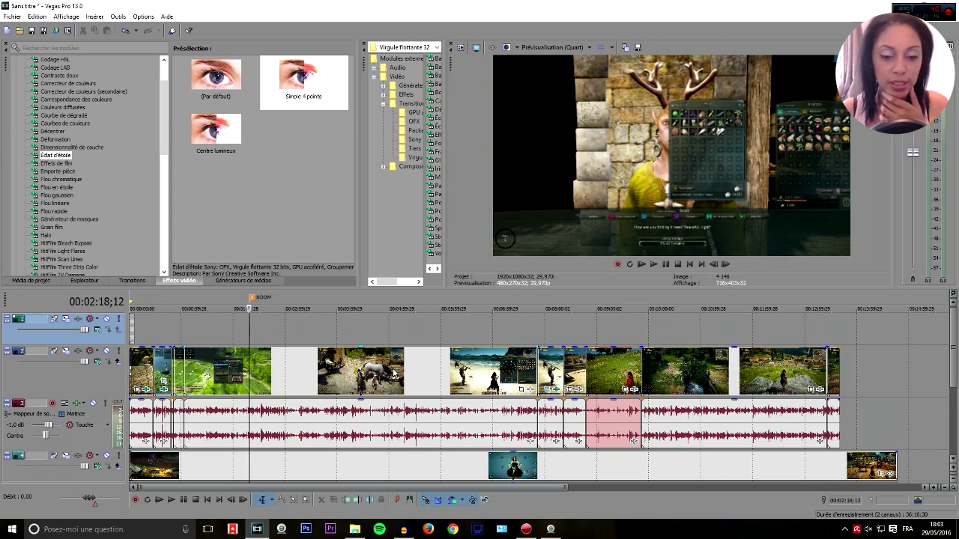
- Inspect the red-tinted audio section at 00:09:17;05 and the long gameplay clip at 00:07:09;16, ending with the whole project in view
scroll(396, 374, "up", 1)
left_click(772, 406)
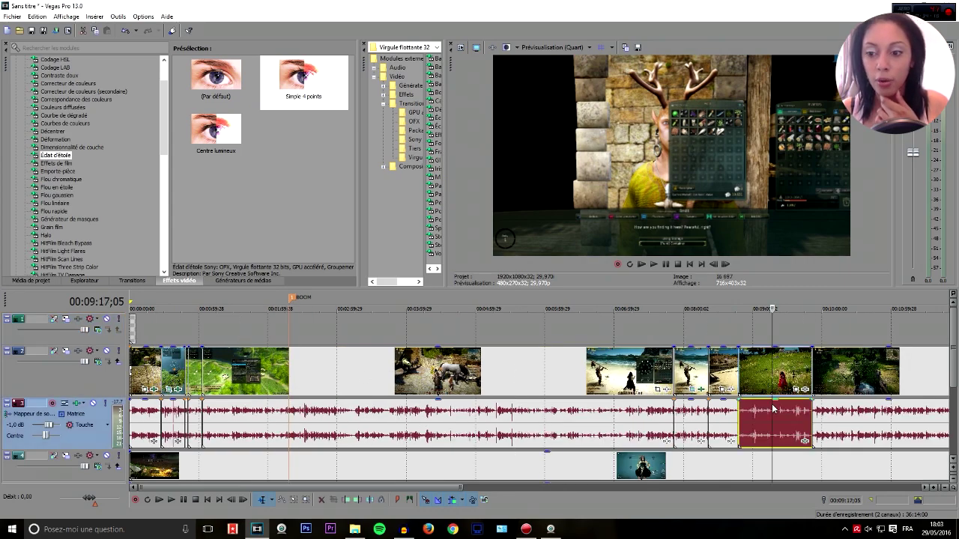
left_click(755, 377)
left_click(625, 370)
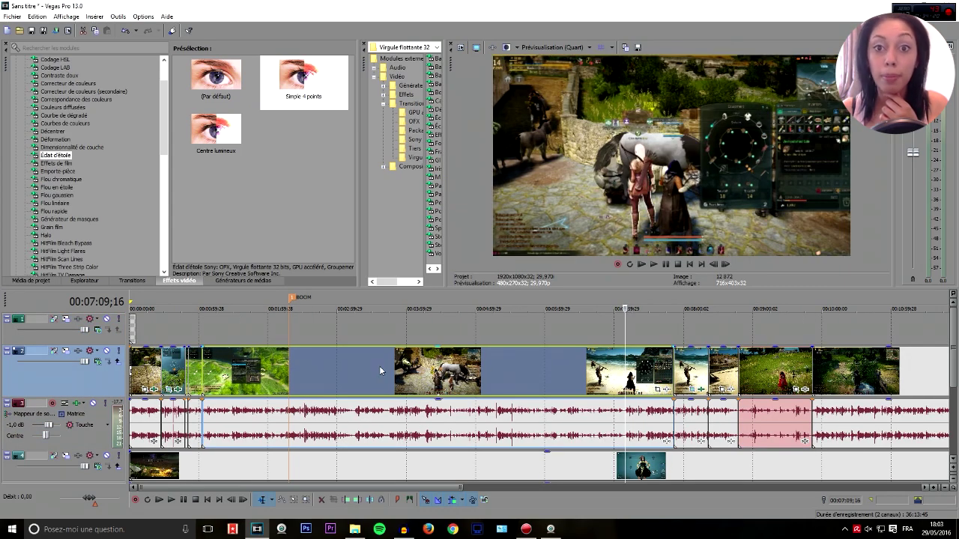
scroll(311, 356, "down", 3)
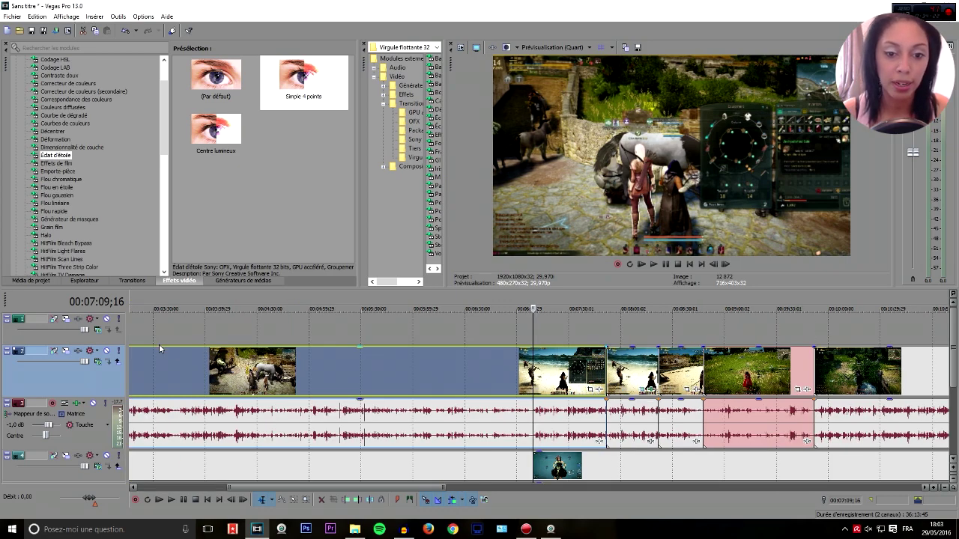
scroll(201, 360, "up", 3)
scroll(180, 352, "down", 3)
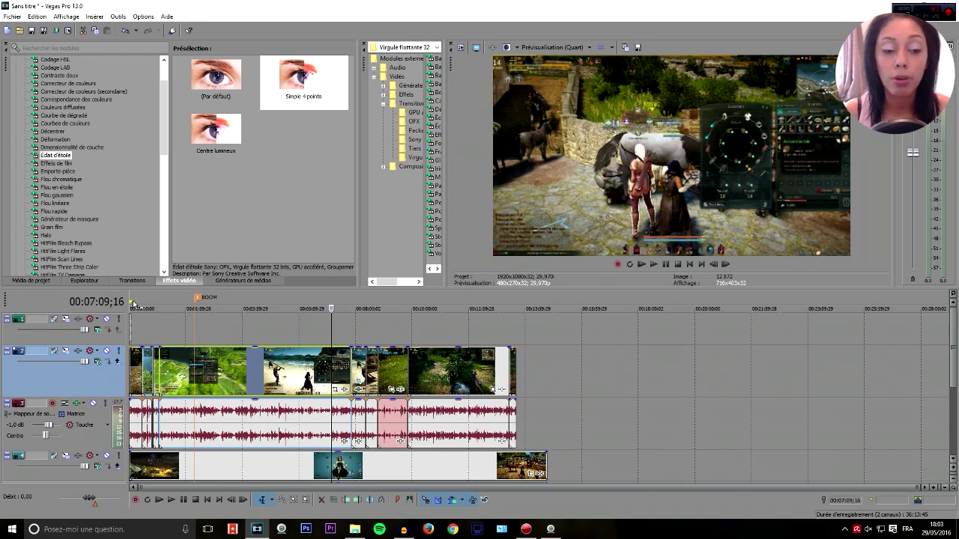
- Set the loop region to run from the BOOM marker at 00:02:18;12 to 00:03:07;28
double_click(134, 303)
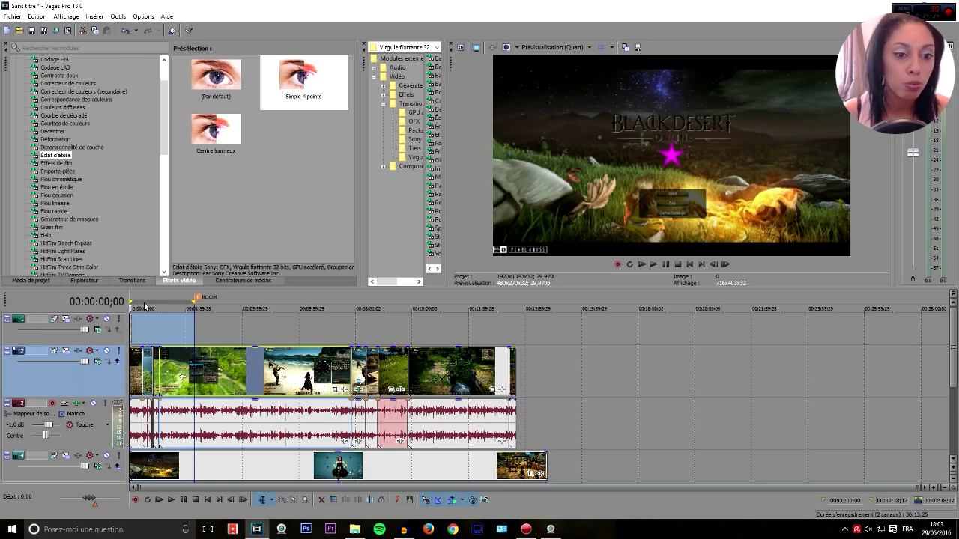
double_click(228, 302)
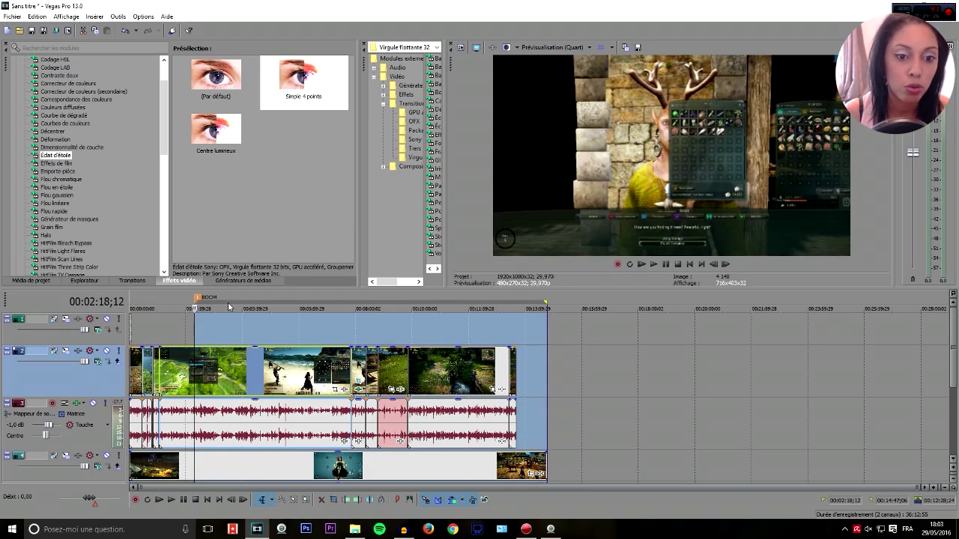
left_click_drag(546, 302, 220, 307)
scroll(222, 303, "up", 5)
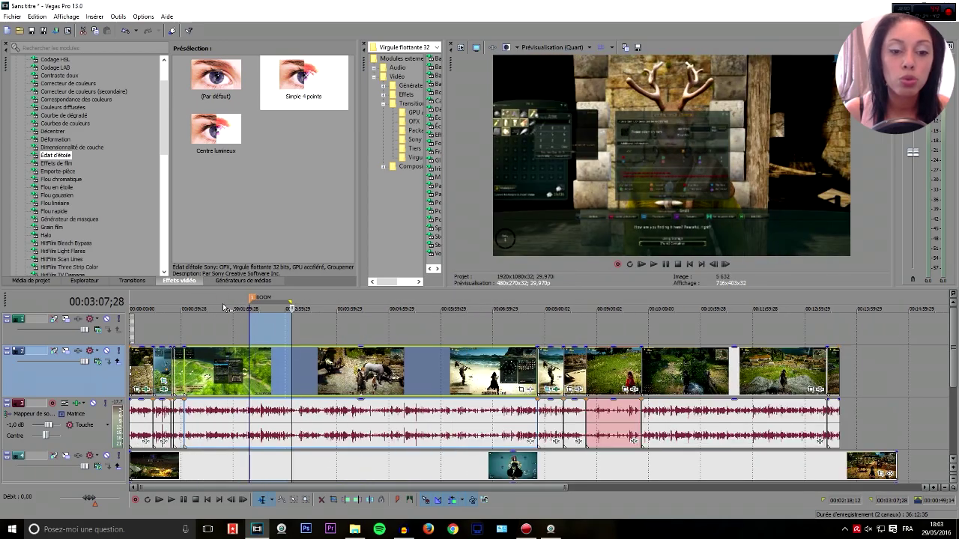
scroll(281, 342, "up", 3)
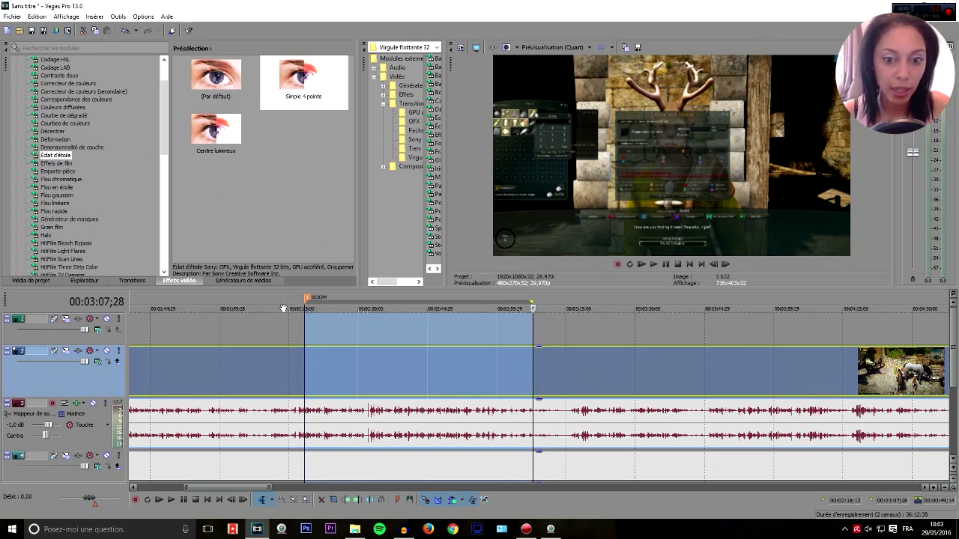
- Examine the render formats with and without the favourites-only filter, and close the render settings without rendering
left_click(12, 15)
left_click(45, 93)
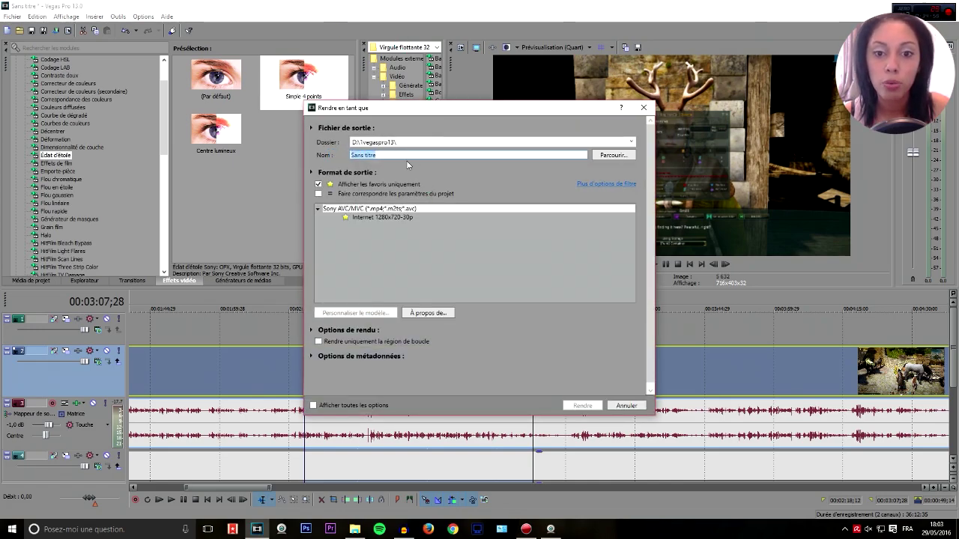
left_click(319, 185)
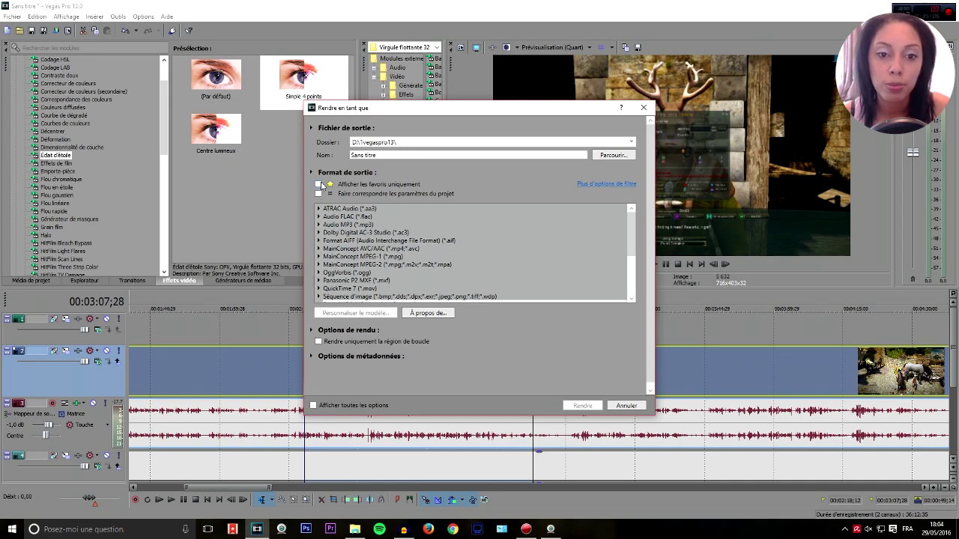
left_click(318, 184)
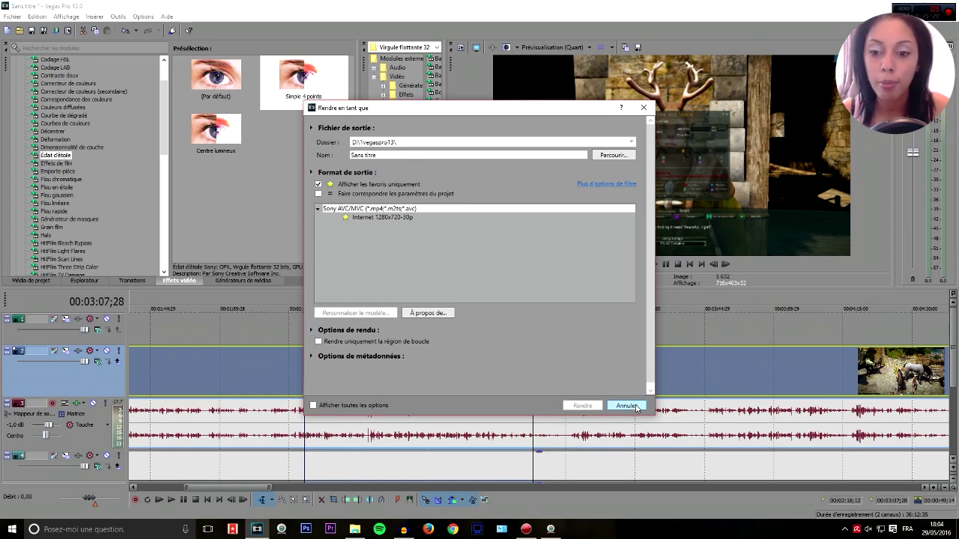
left_click(626, 406)
- Inspect the whole project, the BOOM region and the opening clips on the timeline
scroll(416, 343, "down", 8)
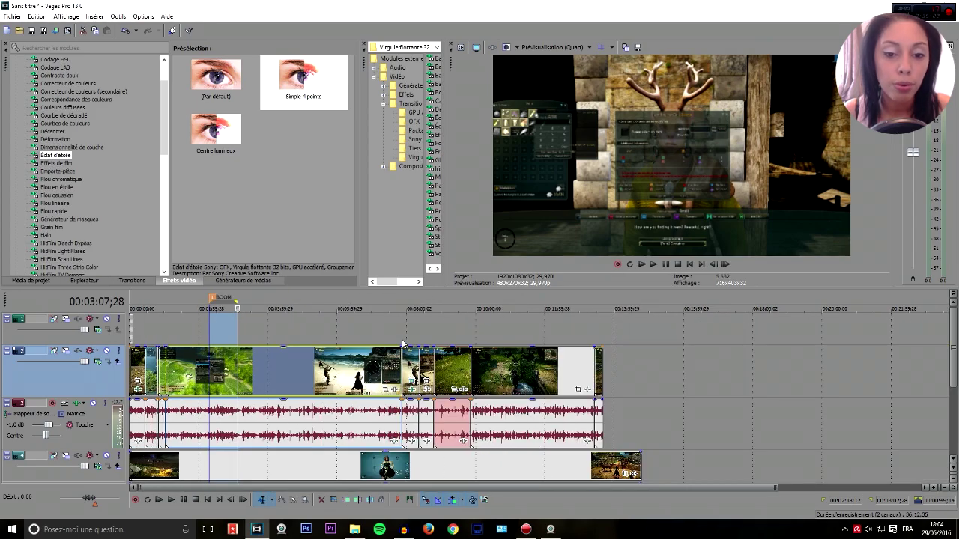
scroll(396, 350, "up", 6)
scroll(394, 351, "down", 5)
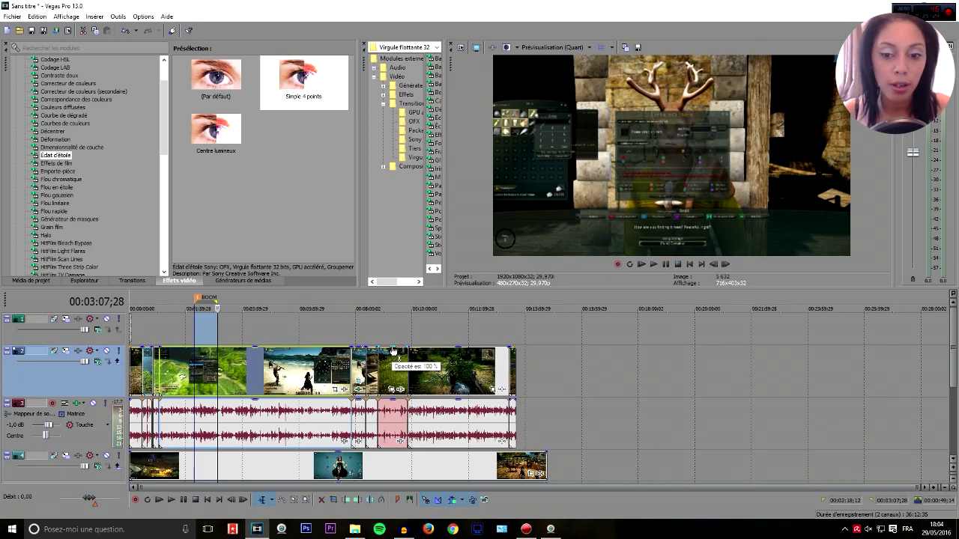
scroll(393, 352, "up", 3)
scroll(392, 352, "up", 2)
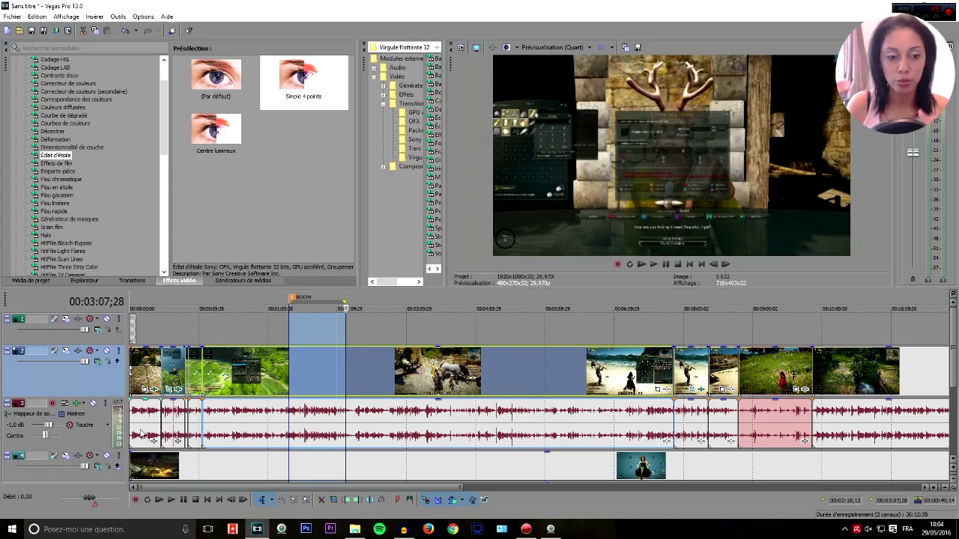
scroll(214, 377, "up", 5)
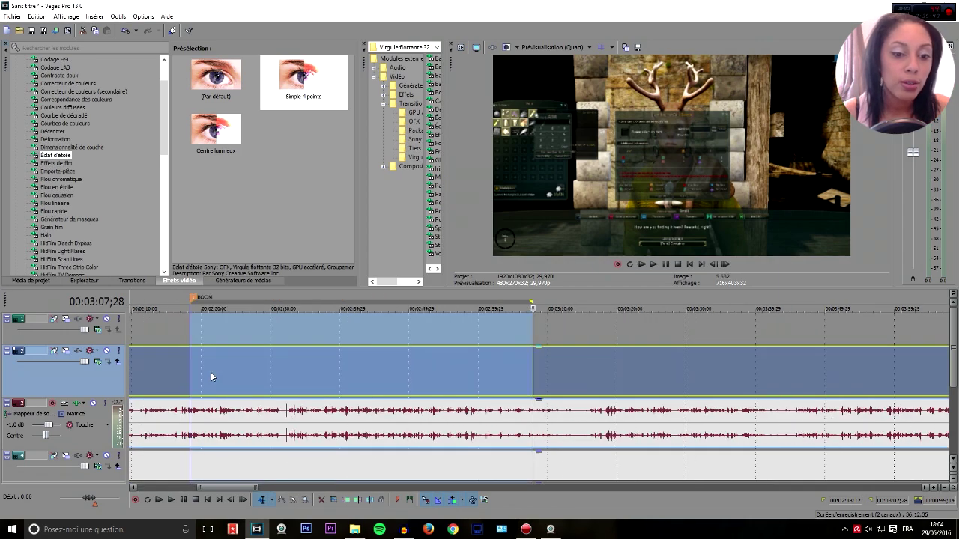
scroll(212, 376, "down", 3)
left_click(141, 371)
scroll(179, 378, "up", 2)
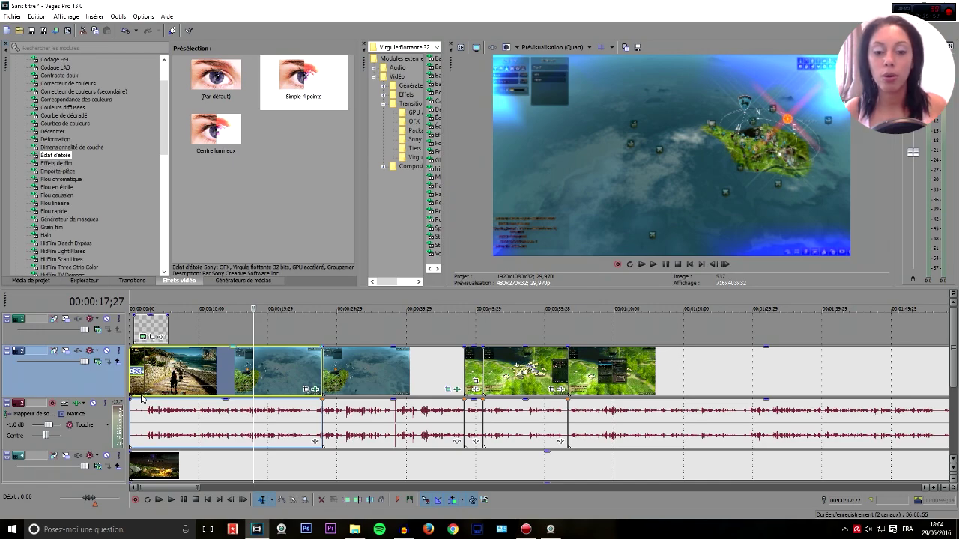
- Insert a volume envelope on audio track 3 and raise its whole line close to the top of the track
mouse_move(393, 403)
left_mouse_down()
mouse_move(383, 429)
mouse_move(384, 397)
left_mouse_up()
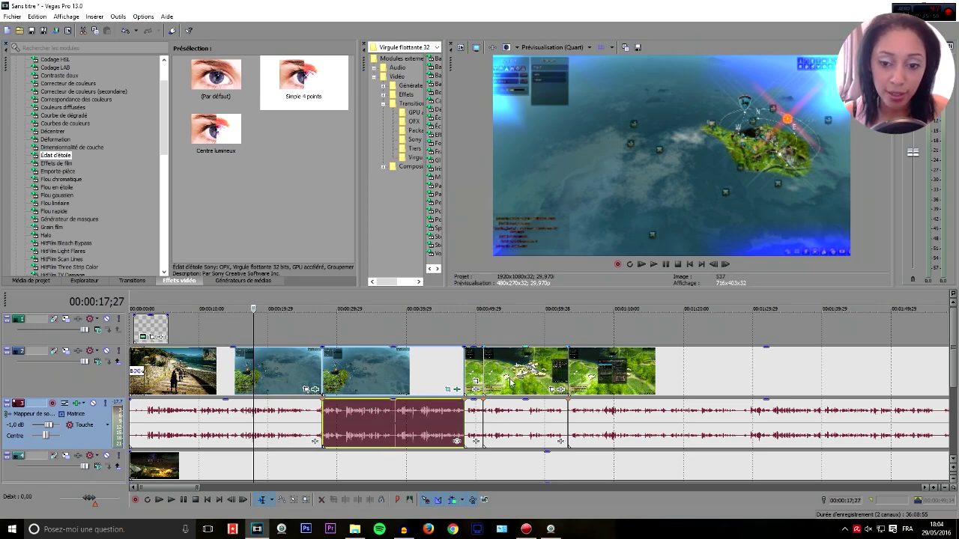
right_click(94, 444)
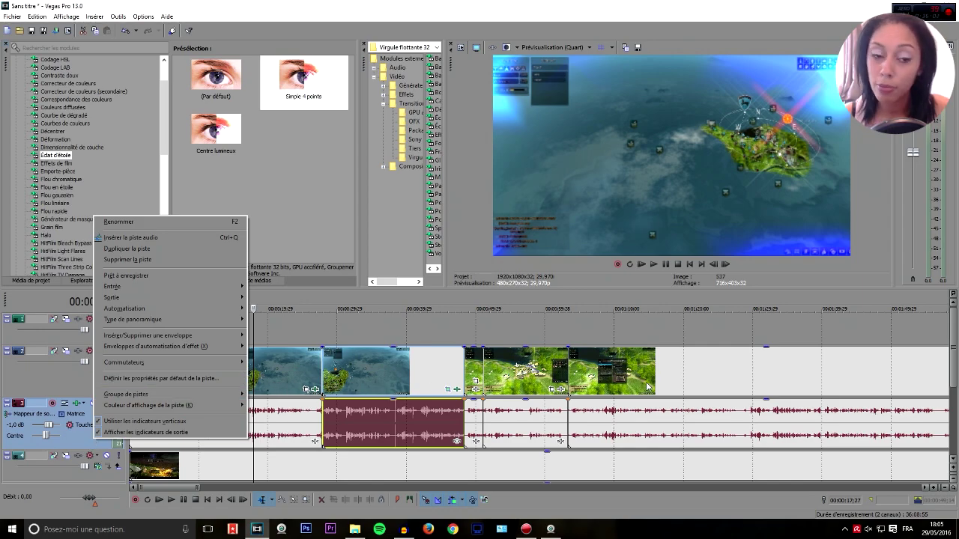
right_click(73, 432)
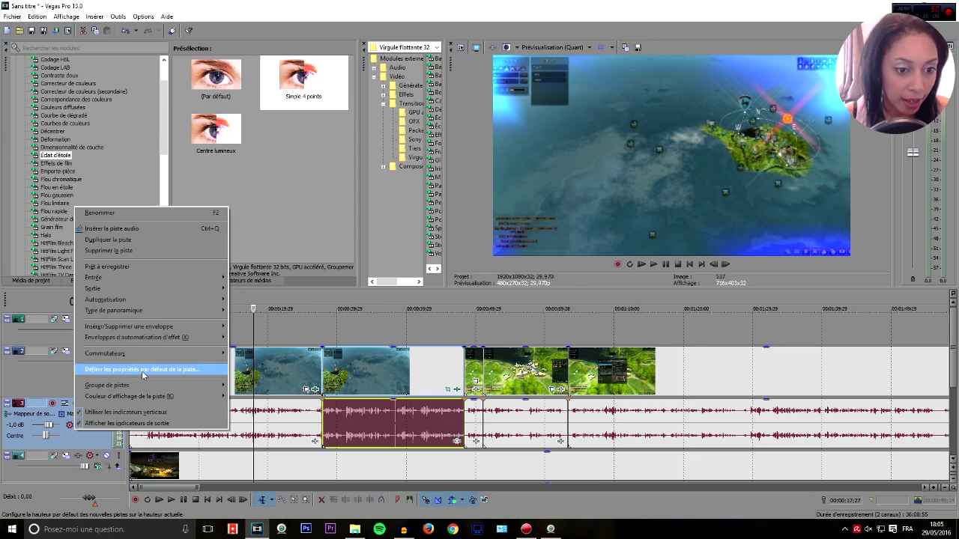
mouse_move(128, 327)
left_click(268, 339)
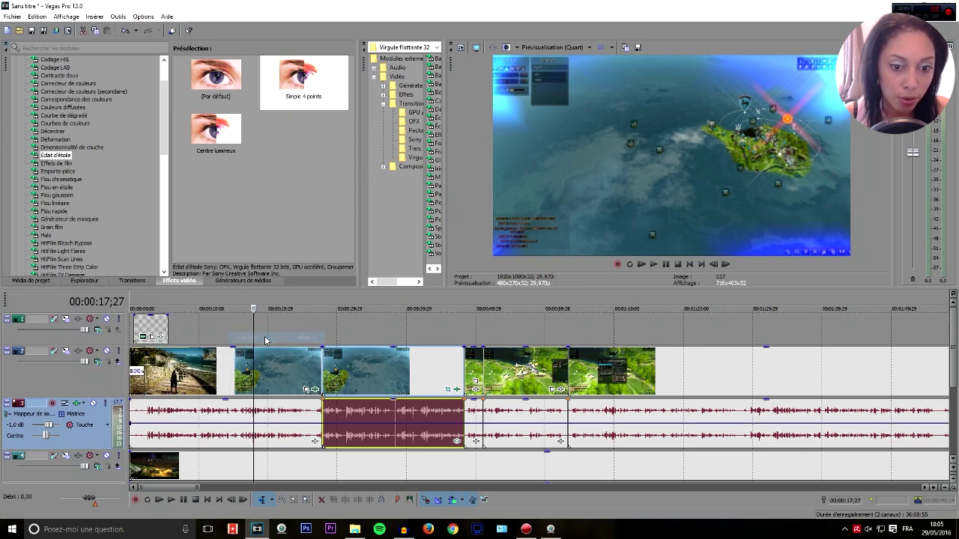
left_click_drag(136, 426, 158, 405)
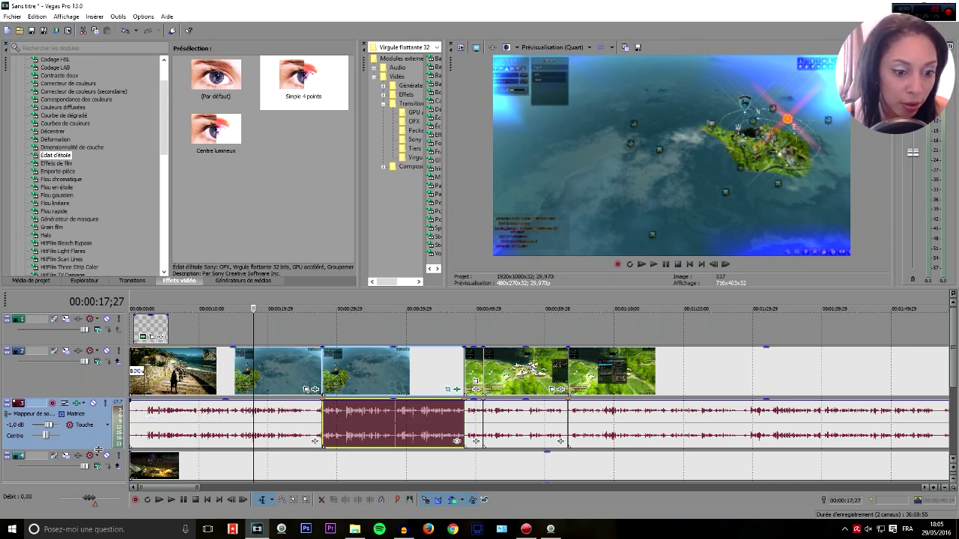
- Enlarge the timeline area and increase the height of audio track 3
left_click_drag(99, 450, 105, 469)
left_click_drag(571, 287, 576, 216)
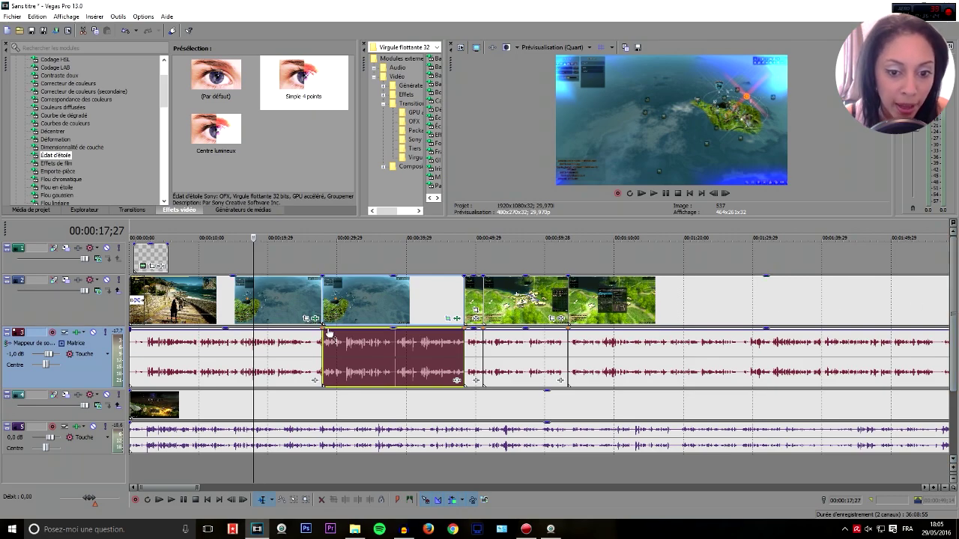
left_click_drag(63, 388, 58, 442)
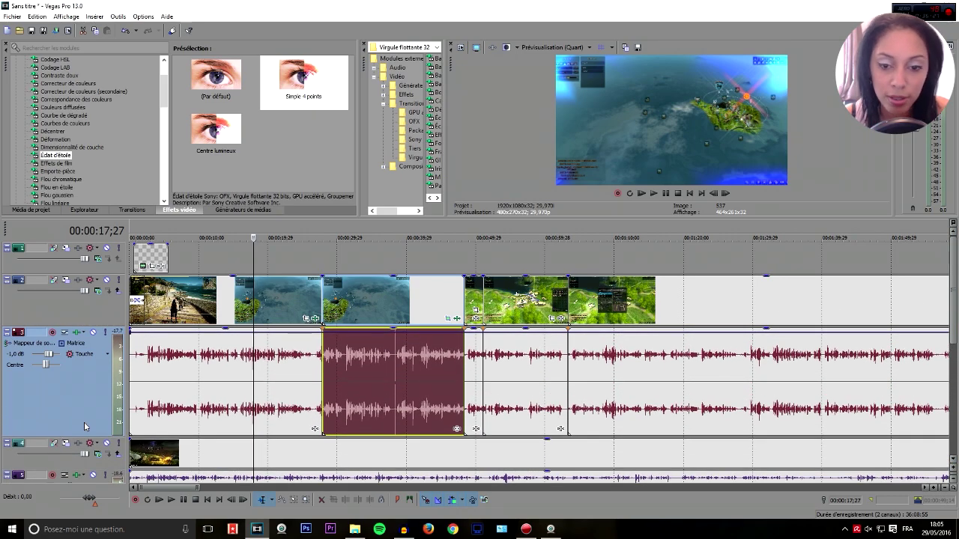
- Add volume envelope points at the second audio clip's start, 00:00:27;23, and lower the volume from there to about -7.9 dB
left_click(323, 335)
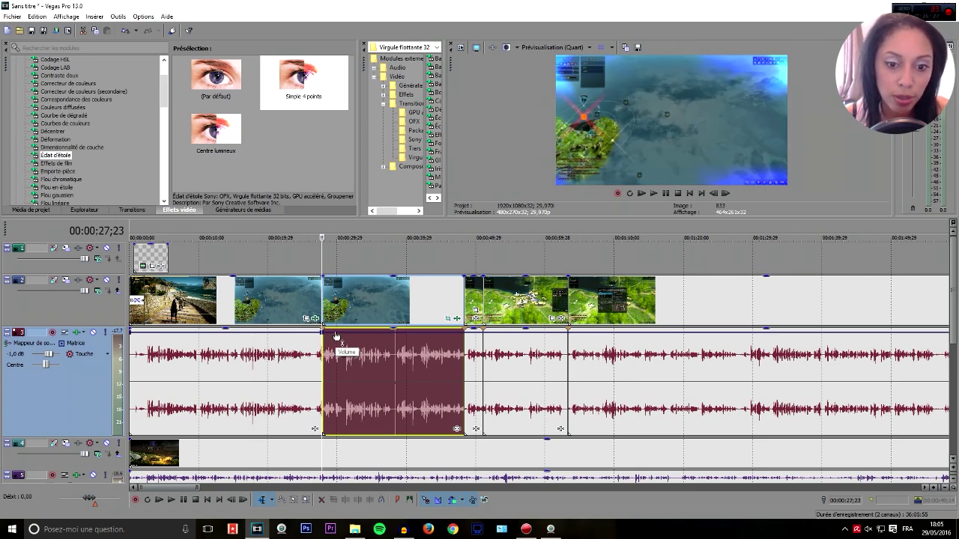
left_click(336, 337)
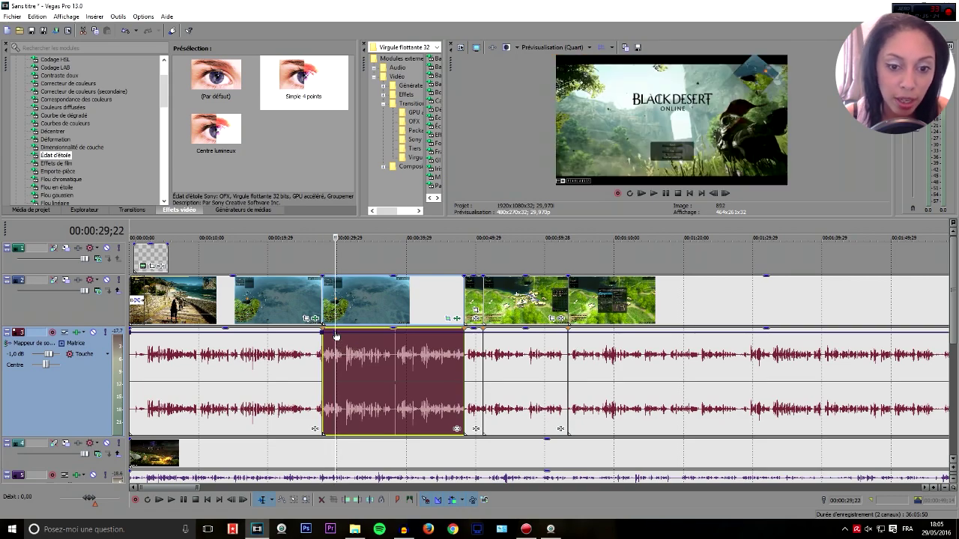
left_click_drag(336, 337, 326, 420)
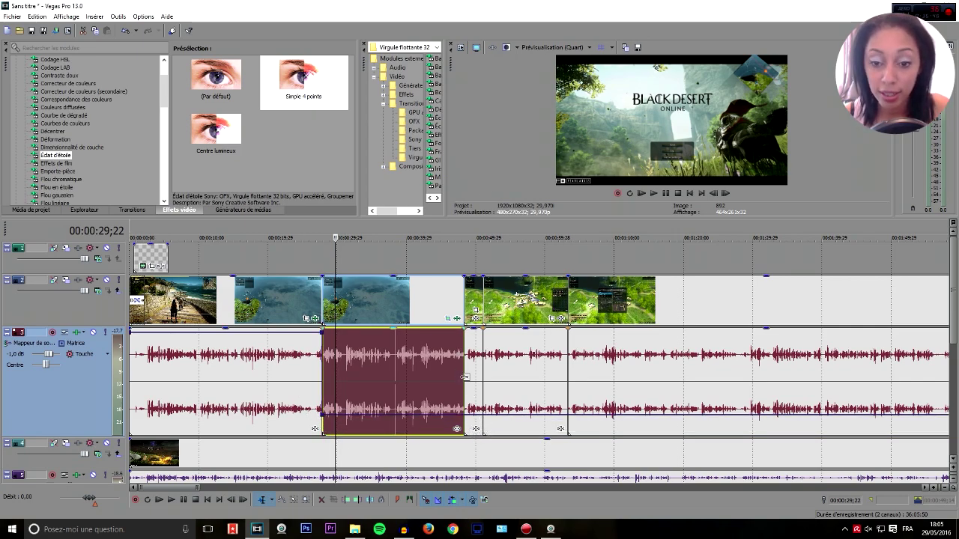
- Add envelope points to raise the volume to 5.6 dB from 00:00:48;10 and drop it near the track's bottom from 00:01:03;11
left_click(464, 417)
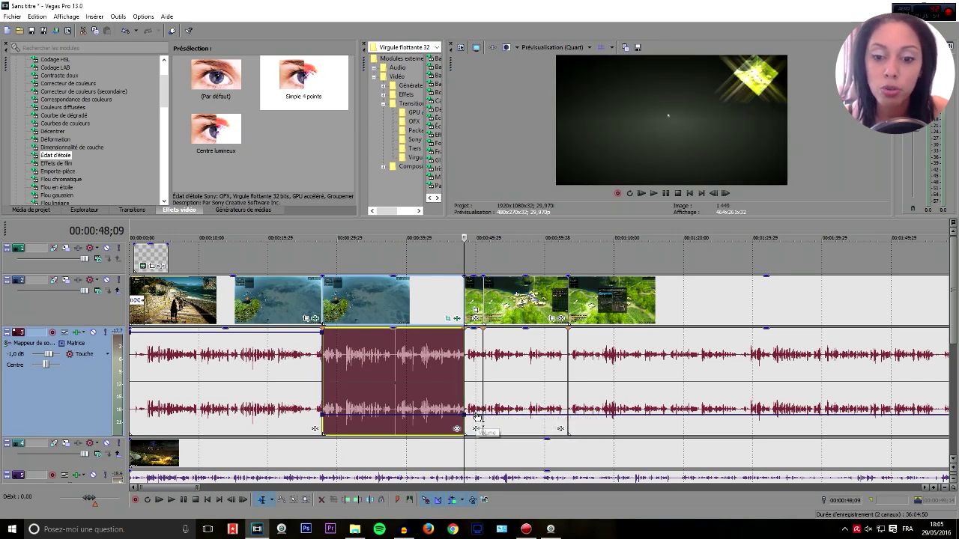
left_click(477, 416)
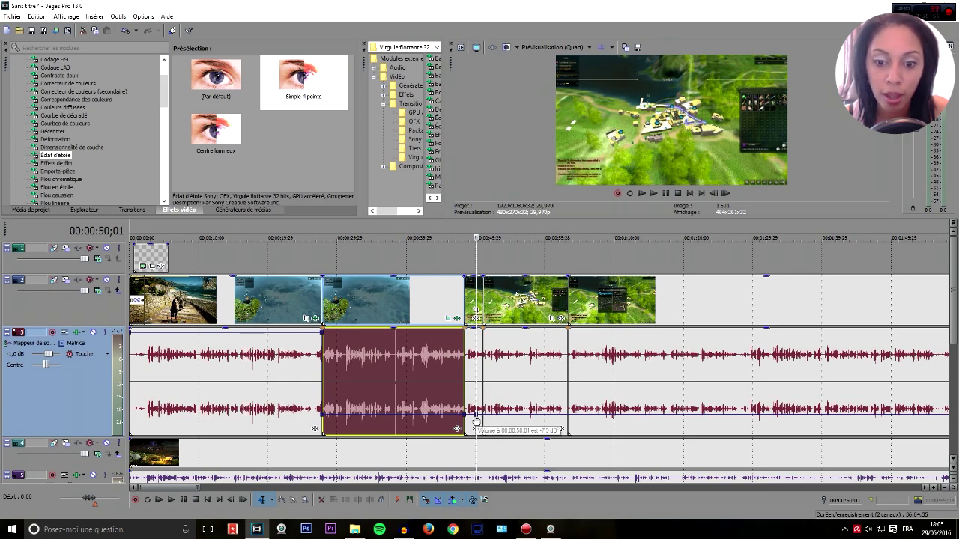
left_click_drag(476, 417, 465, 334)
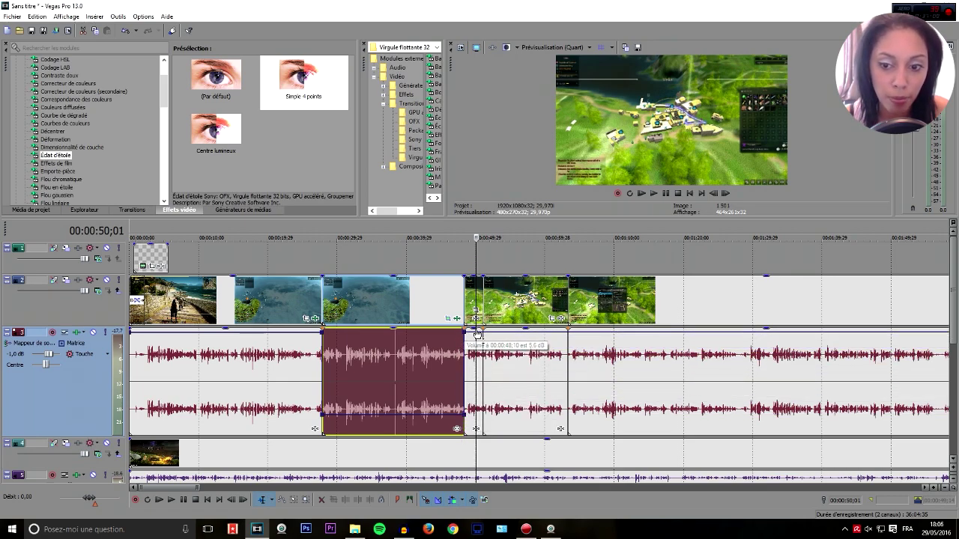
left_click(571, 341)
left_click_drag(573, 337, 569, 431)
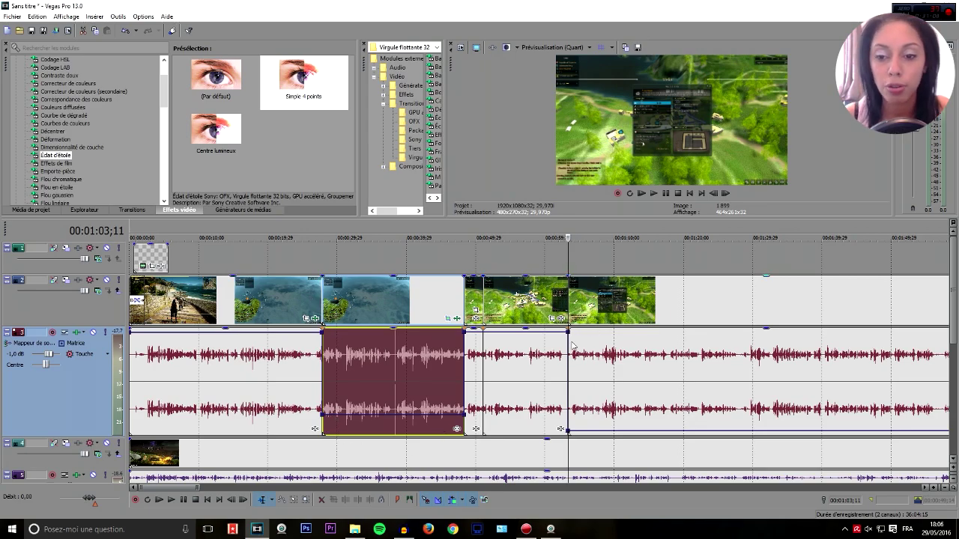
- Move all clips after the long gameplay clip further along the timeline, leaving an empty gap behind it
scroll(642, 357, "down", 5)
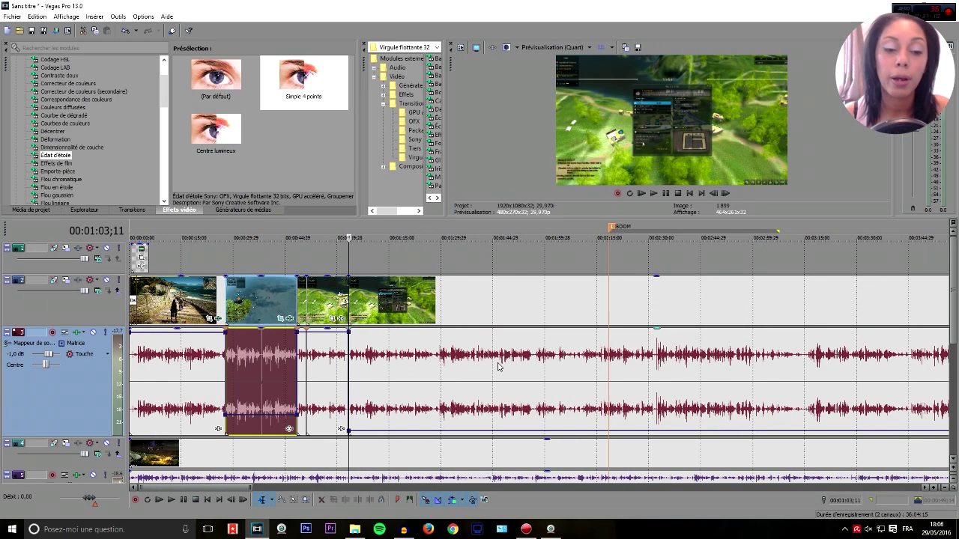
scroll(159, 320, "up", 2)
scroll(159, 319, "down", 6)
scroll(159, 319, "up", 1)
scroll(166, 321, "up", 3)
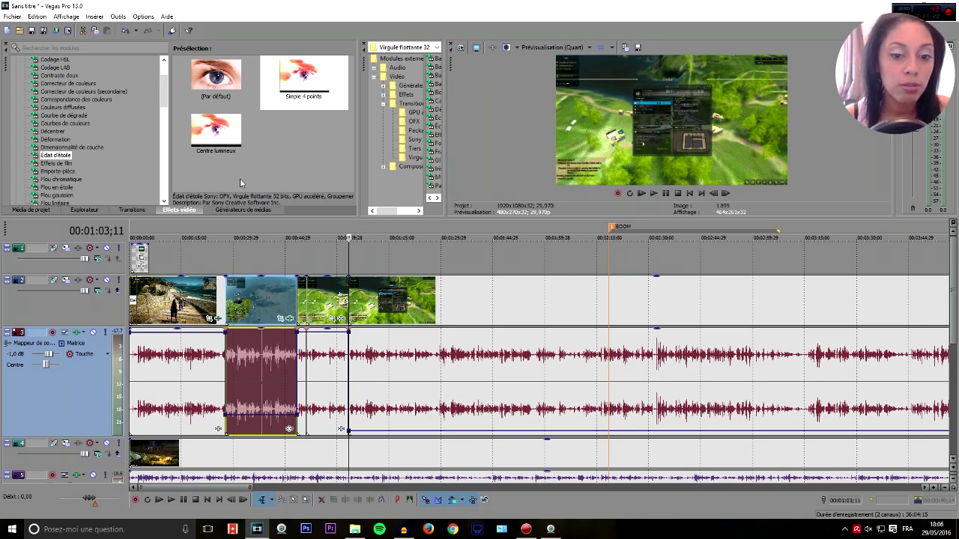
scroll(237, 246, "down", 4)
scroll(234, 251, "up", 1)
scroll(231, 252, "down", 2)
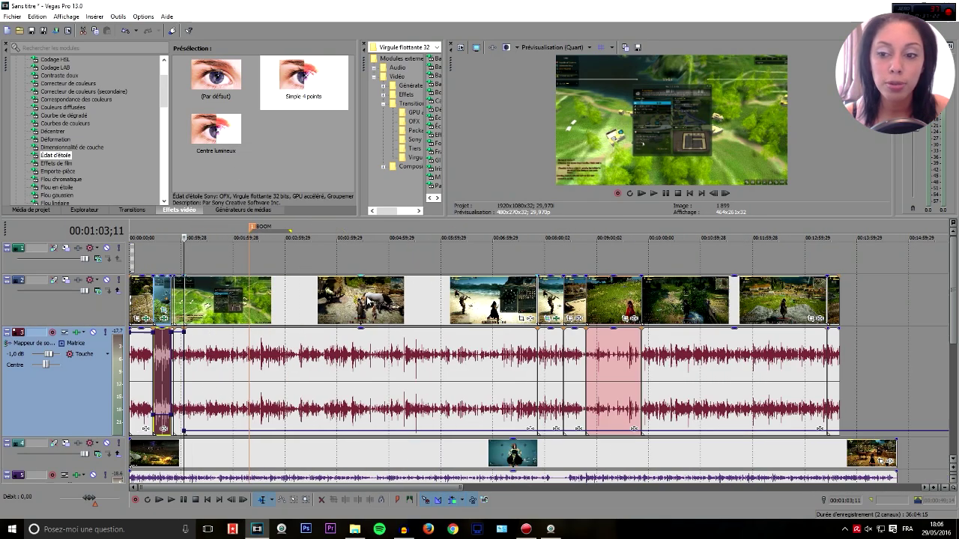
left_click_drag(406, 291, 500, 288)
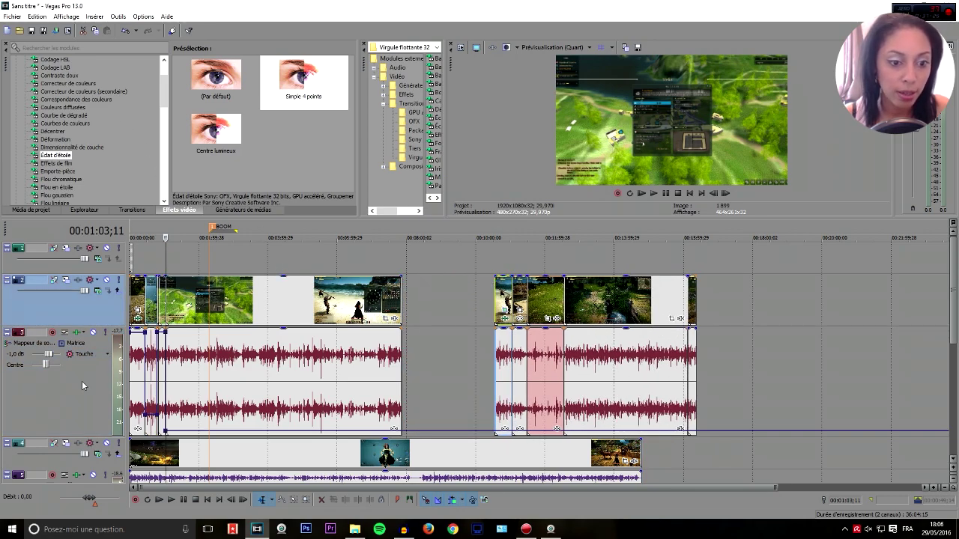
- Remove the volume envelope from audio track 3
right_click(82, 385)
mouse_move(187, 279)
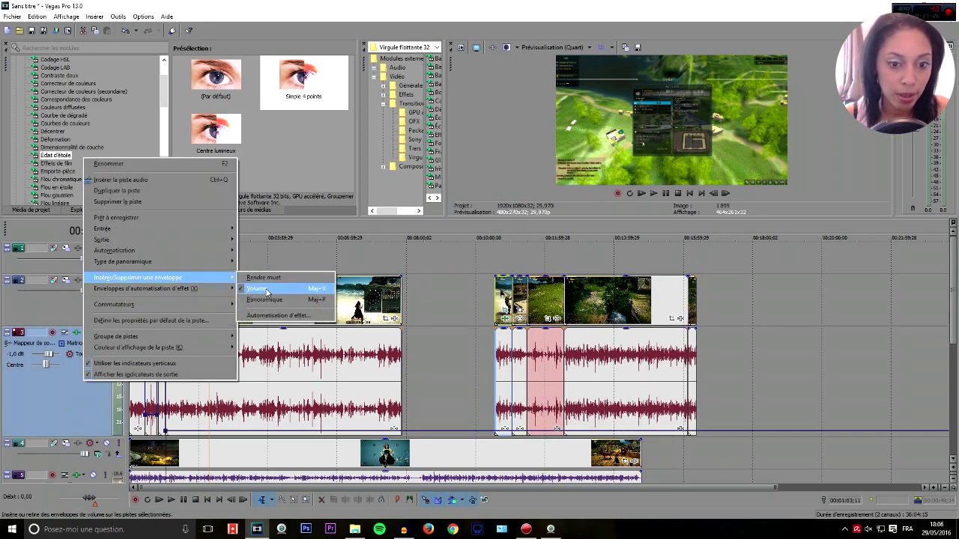
left_click(268, 290)
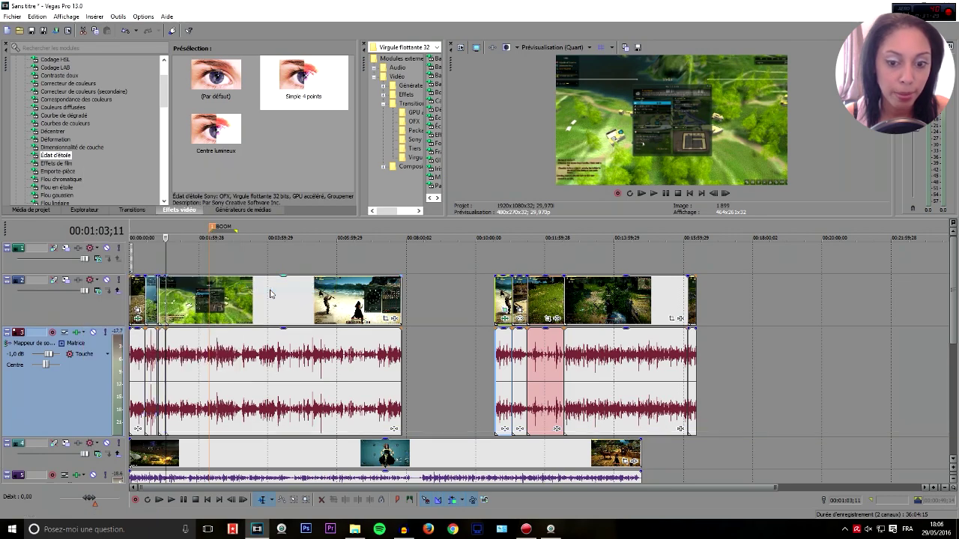
- Move the shifted clips back against the end of the long gameplay clip to close the gap
left_click(382, 296)
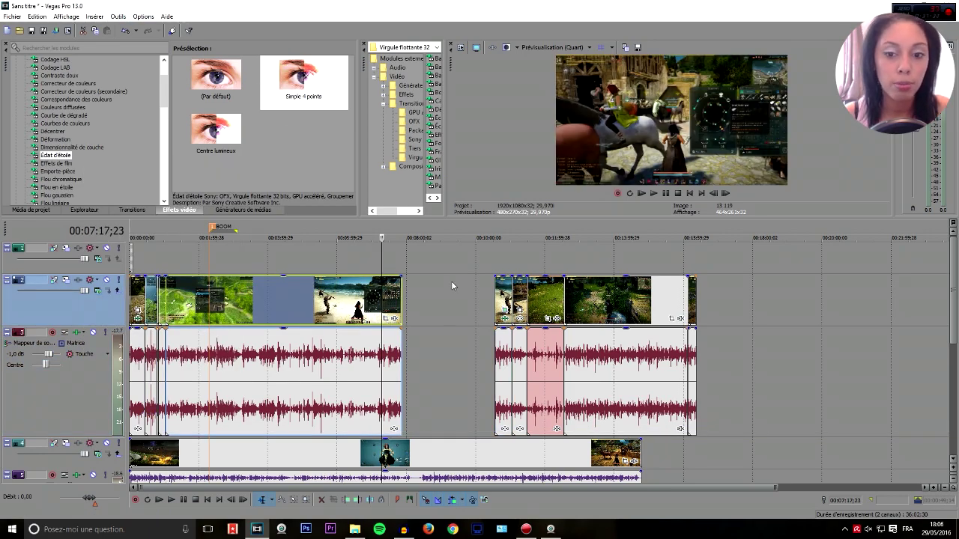
left_click_drag(497, 287, 408, 297)
- Delete the short clip right after the long gameplay clip, rippling the following clips, and undo the deletion
left_click(408, 297)
key("Delete")
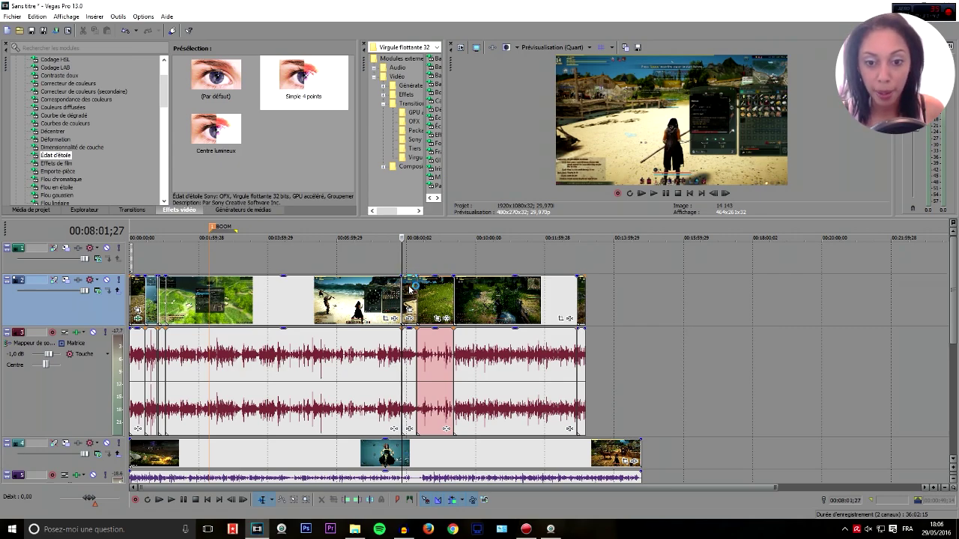
key("ctrl+z")
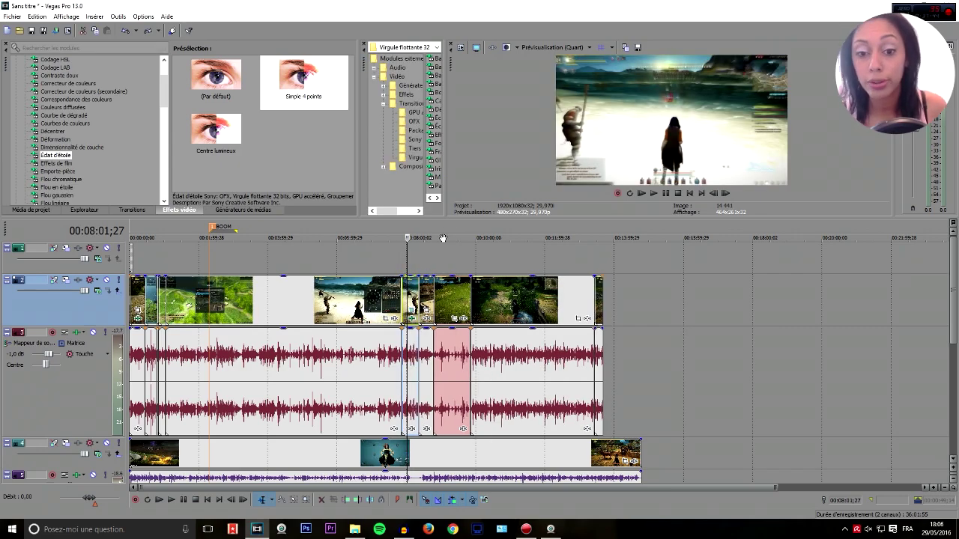
- Split the grassland gameplay clip into three pieces and delete the short beach clip just before it, rippling the following clips
scroll(414, 307, "up", 8)
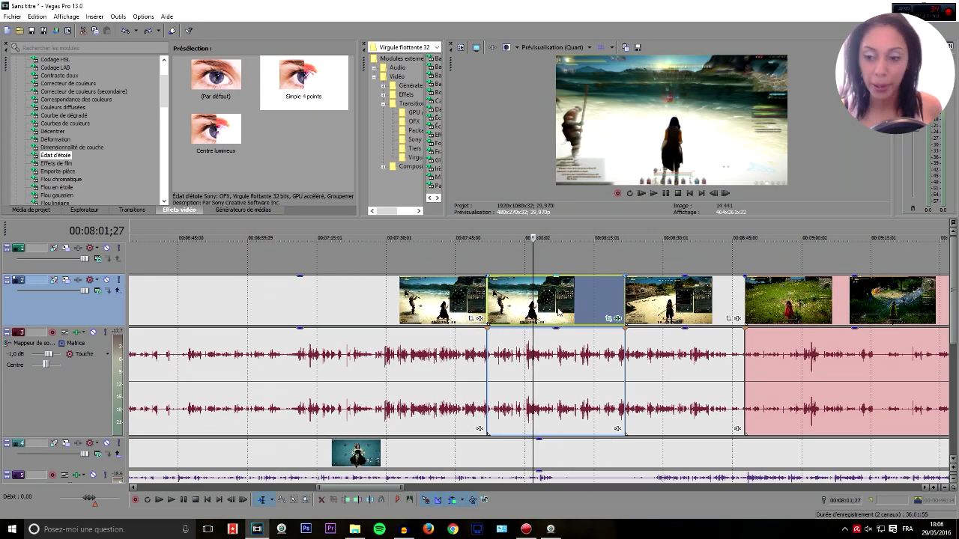
left_click(816, 298)
key("s")
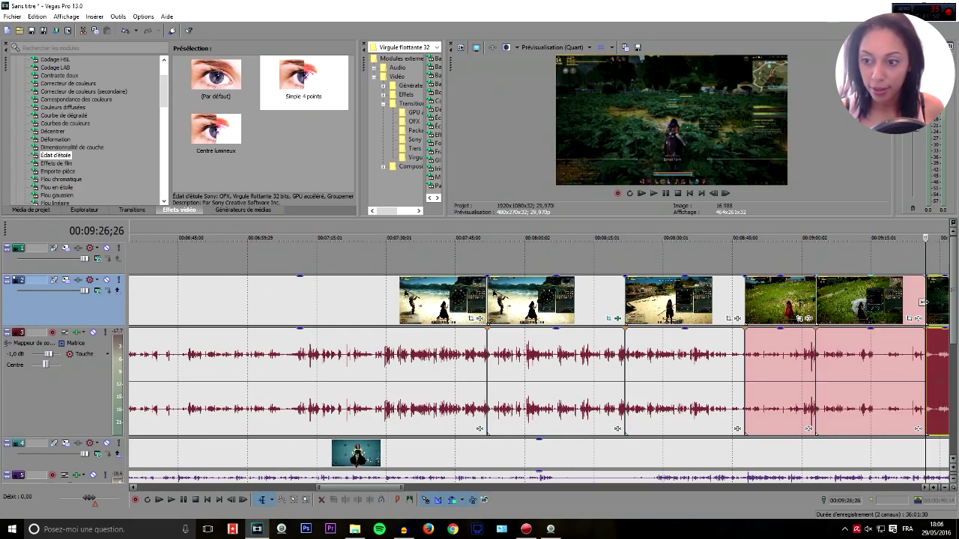
left_click(677, 300)
key("Delete")
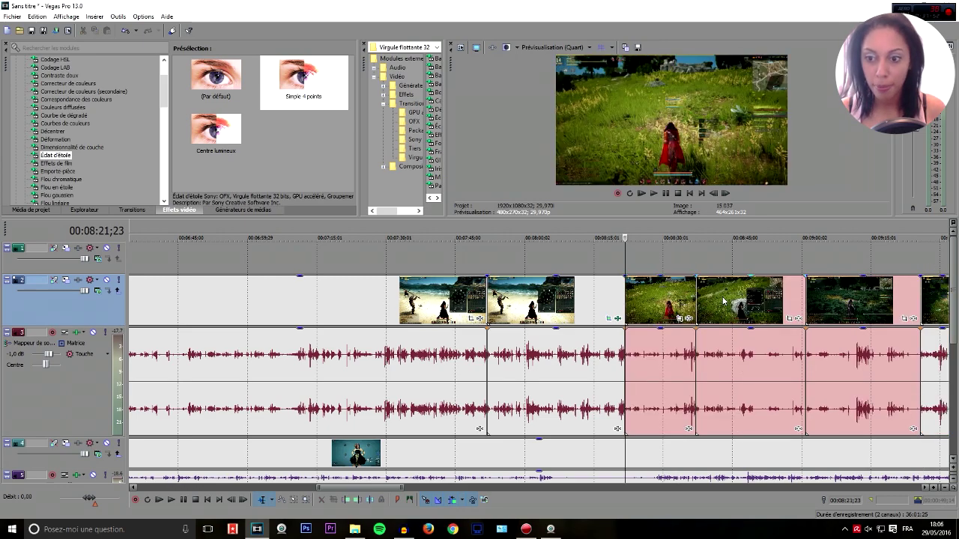
- Delete the second grassland piece and the long forest clip that follows with ripple, and undo both deletions
left_click_drag(665, 297, 667, 296)
left_click(742, 298)
key("Delete")
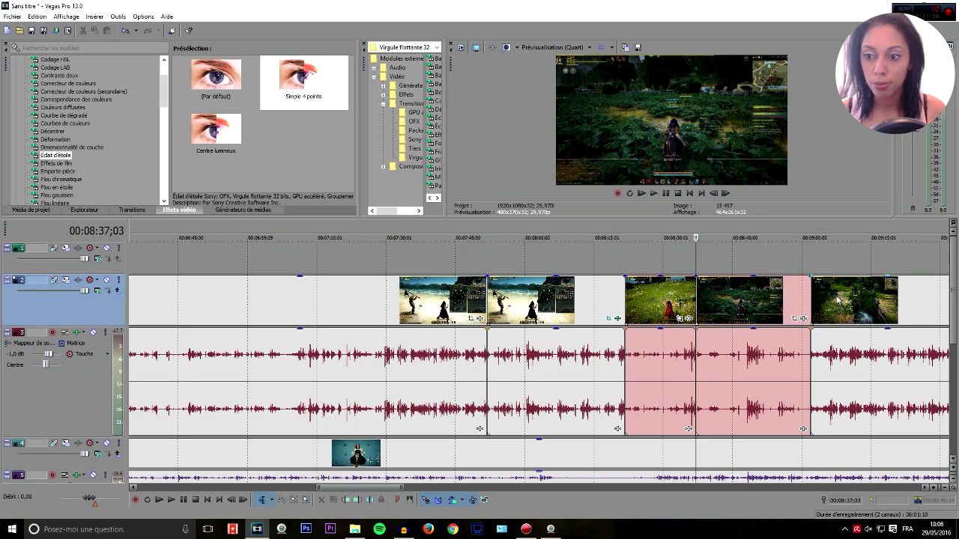
left_click(825, 301)
key("Delete")
key("ctrl+z")
key("ctrl+z")
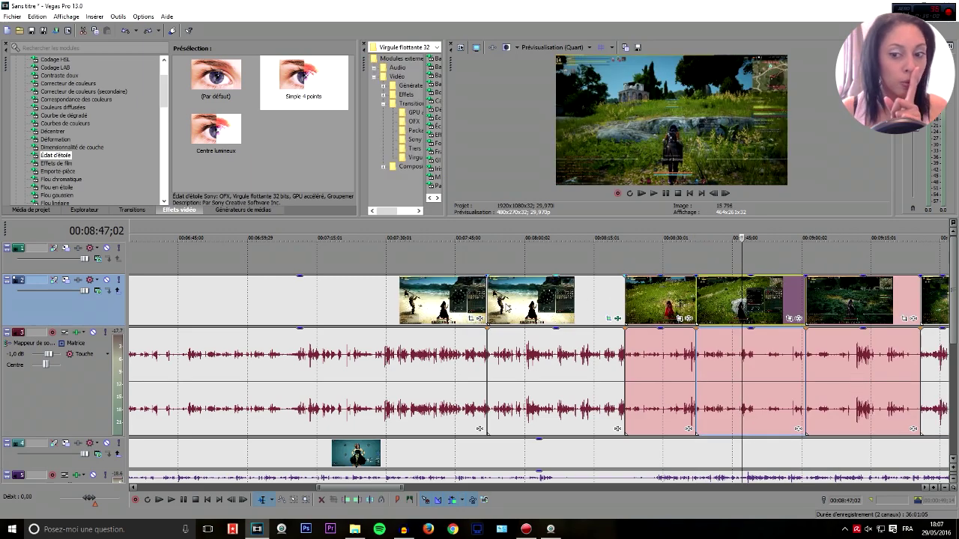
- Delete only the audio of the remaining short beach clip with ripple, try moving its video further along, and undo the move
left_click(529, 358)
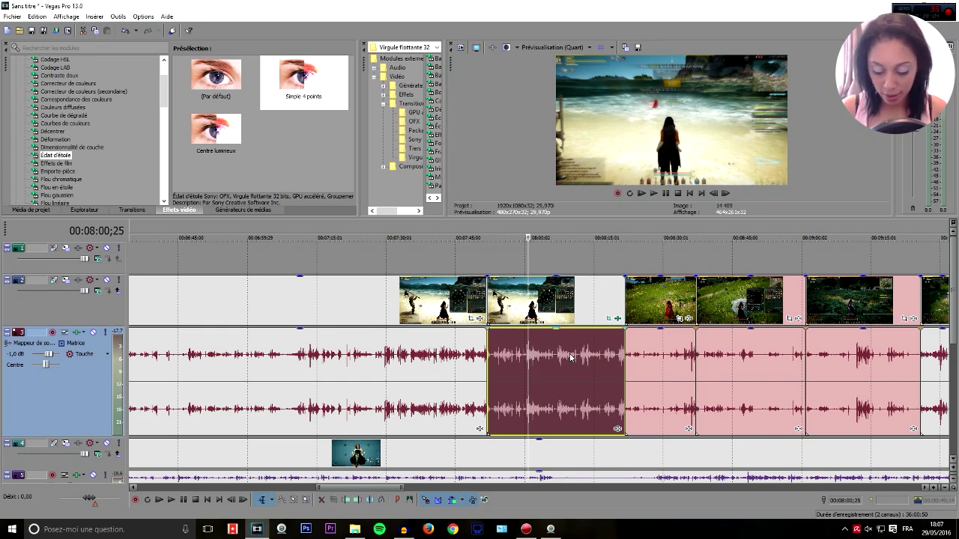
key("Delete")
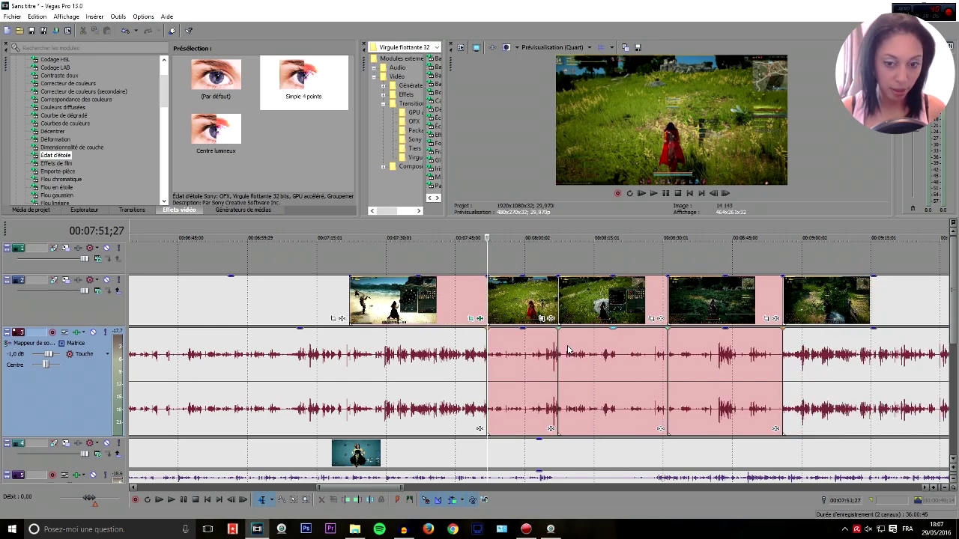
left_click_drag(426, 307, 564, 310)
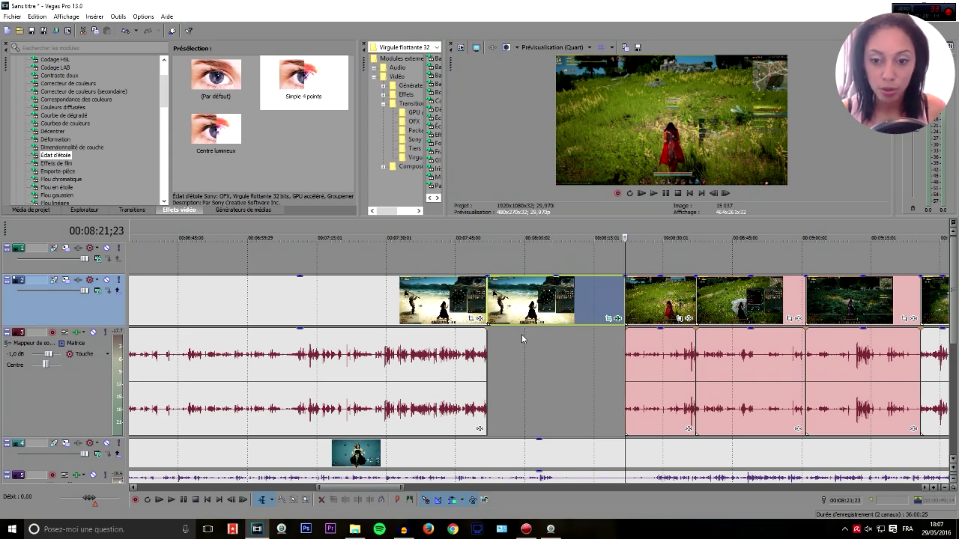
key("ctrl+z")
- Select the first grassland clip and examine the Réajustement options for automatic ripple editing and the tracks it affects
left_click(520, 306)
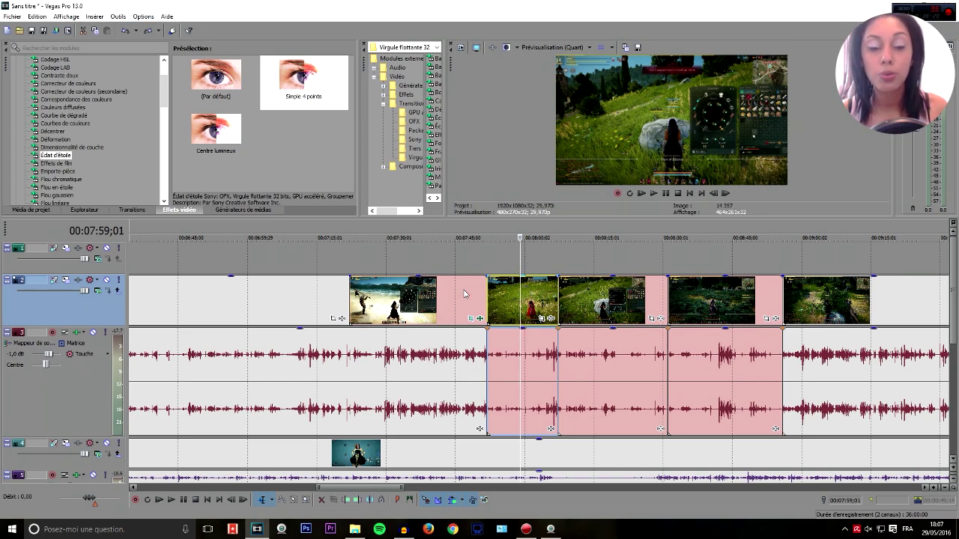
left_click(144, 16)
mouse_move(214, 149)
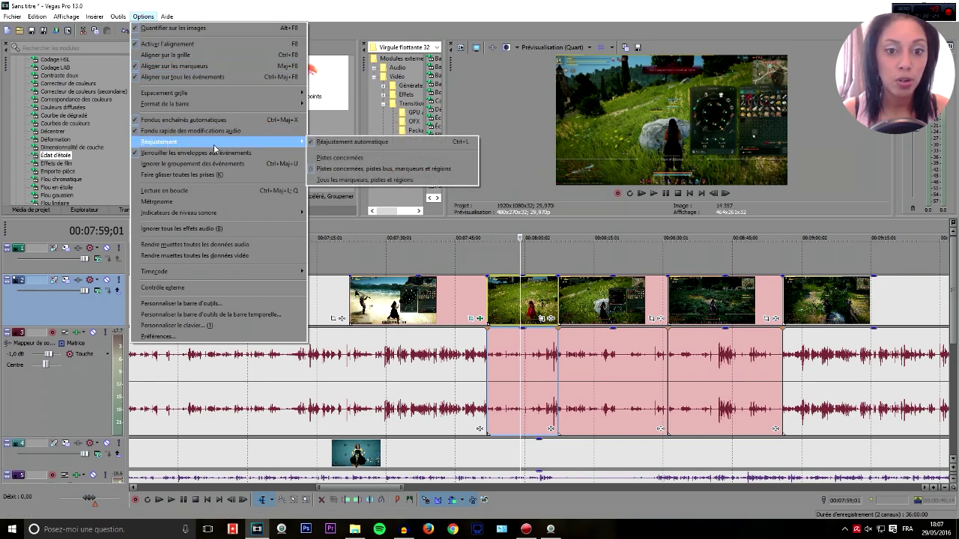
left_click(144, 18)
left_click(144, 17)
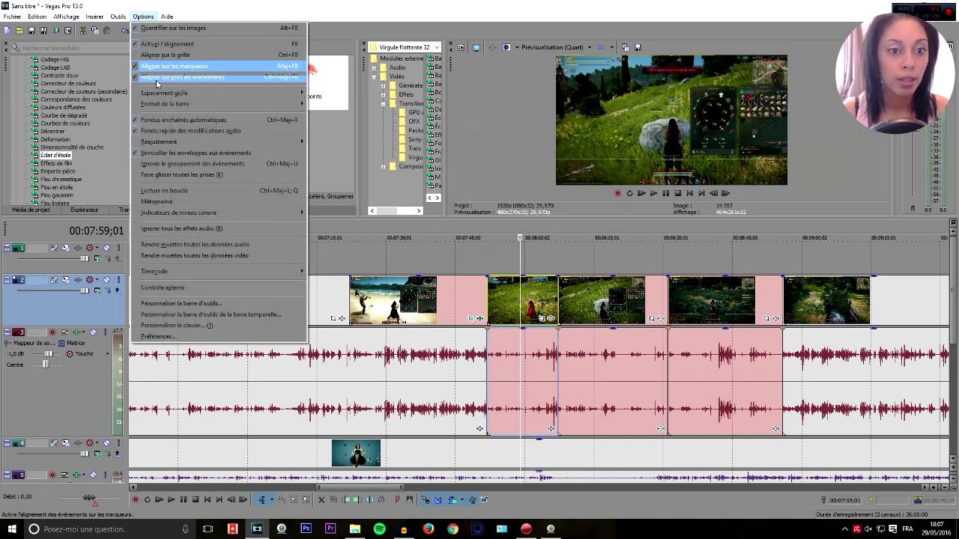
mouse_move(174, 142)
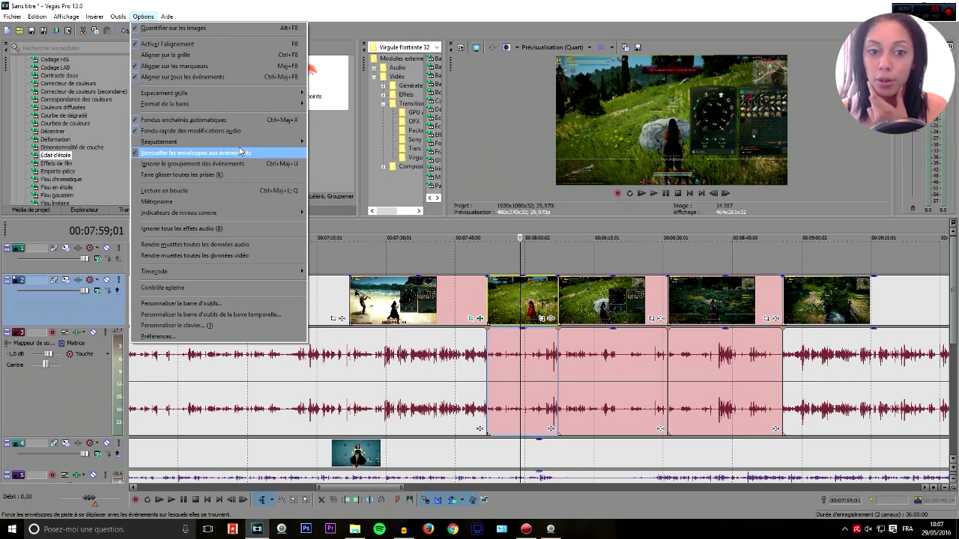
mouse_move(250, 140)
left_click(529, 327)
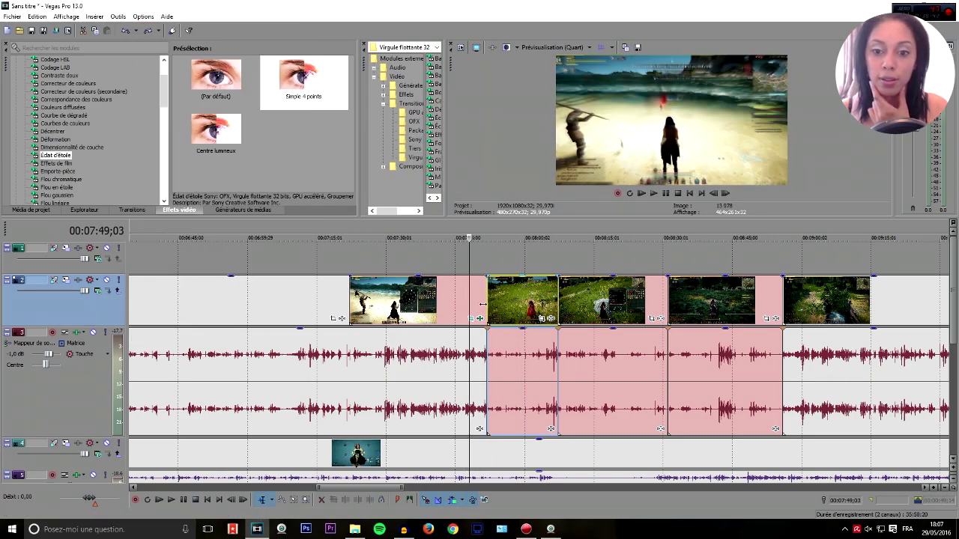
- Turn off Réajustement automatique and try shifting the first grassland clip on track 2
mouse_move(533, 303)
left_mouse_down()
mouse_move(397, 302)
mouse_move(542, 302)
mouse_move(315, 302)
mouse_move(535, 302)
left_mouse_up()
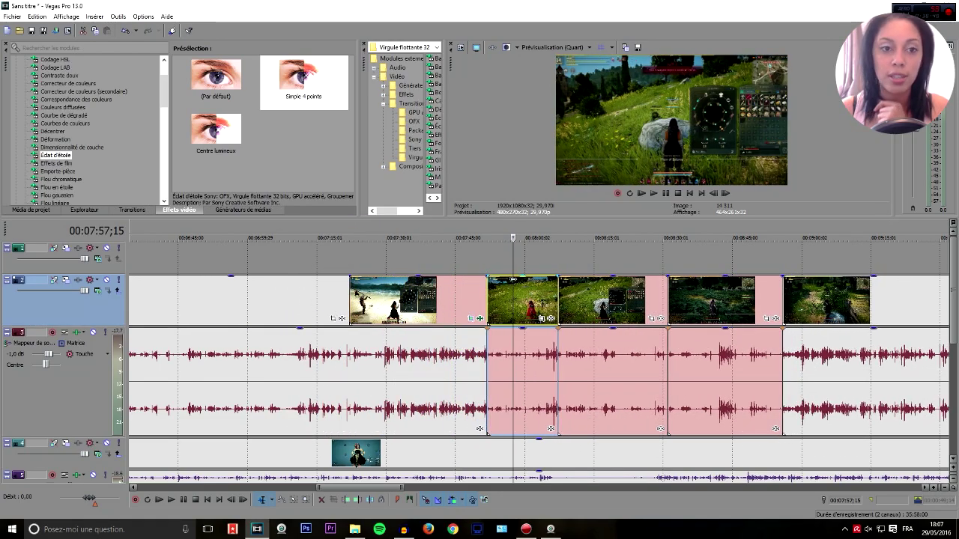
left_click(143, 17)
mouse_move(225, 142)
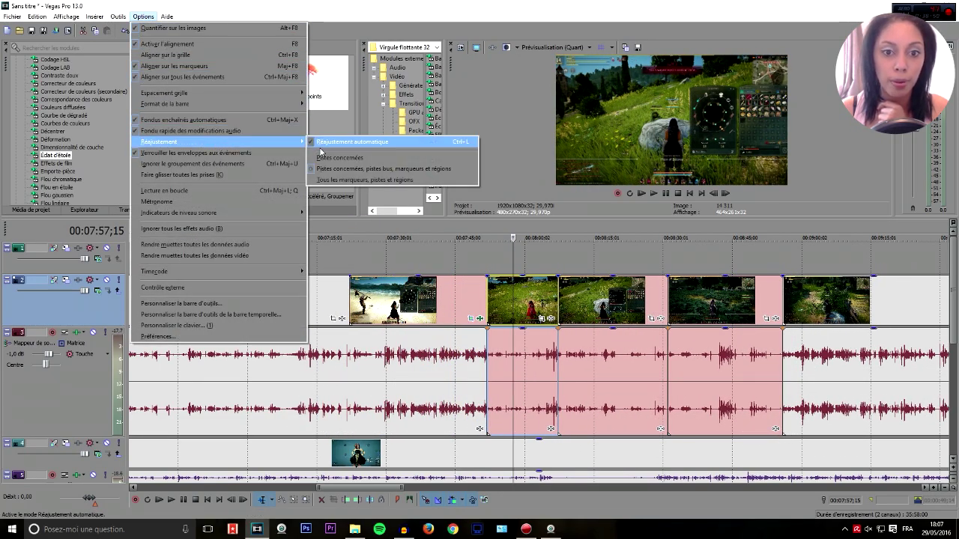
left_click(337, 143)
mouse_move(505, 302)
left_mouse_down()
mouse_move(157, 293)
mouse_move(529, 303)
mouse_move(519, 305)
left_mouse_up()
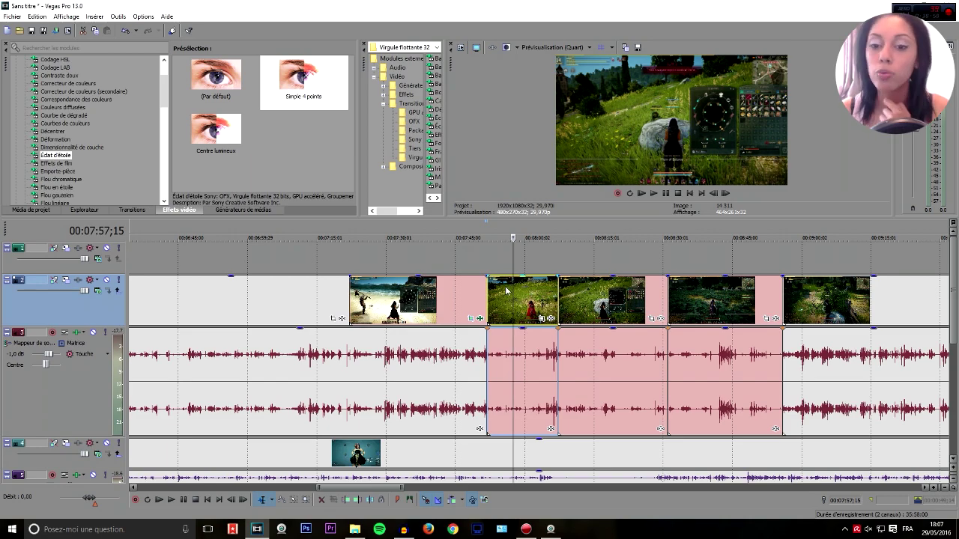
left_click_drag(503, 290, 517, 305)
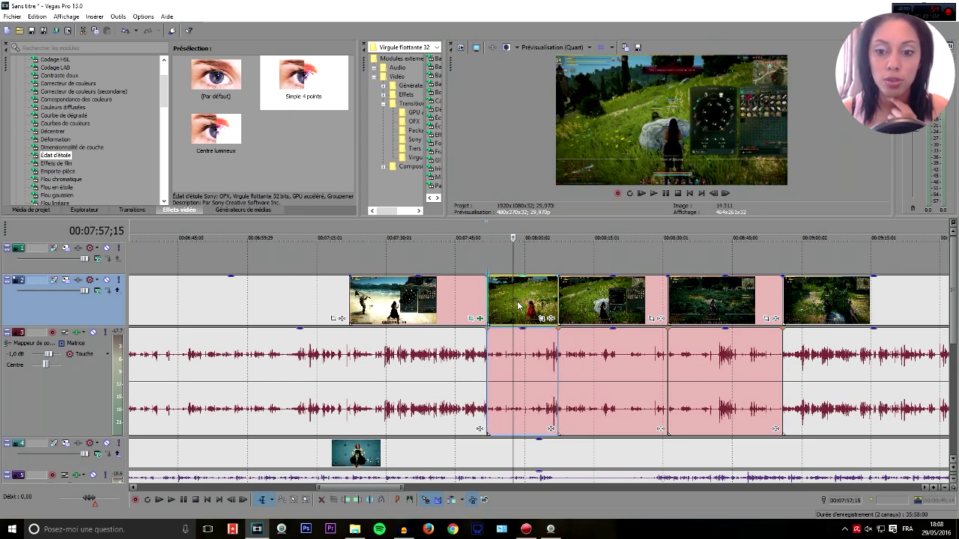
- Turn Réajustement automatique back on and reselect the first grassland clip
left_click(144, 16)
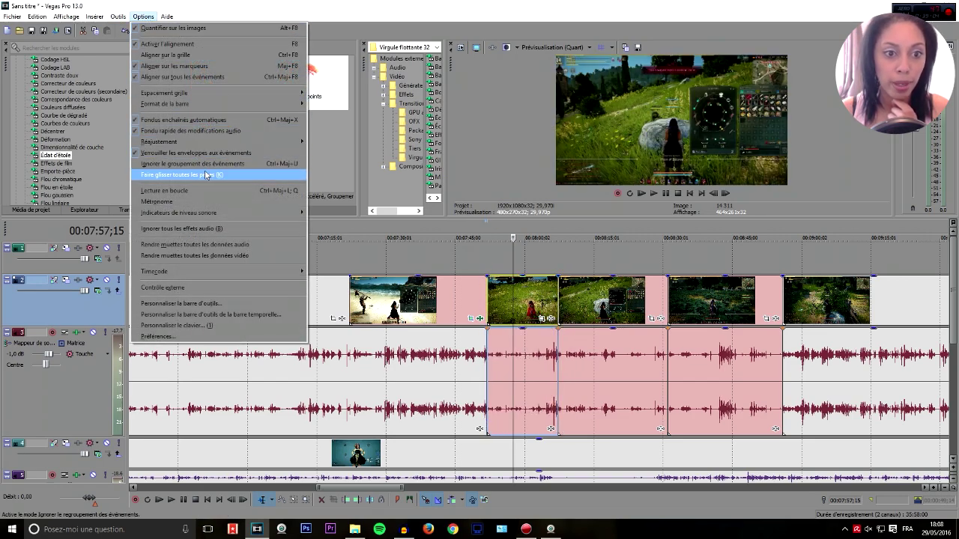
mouse_move(294, 147)
left_click(352, 142)
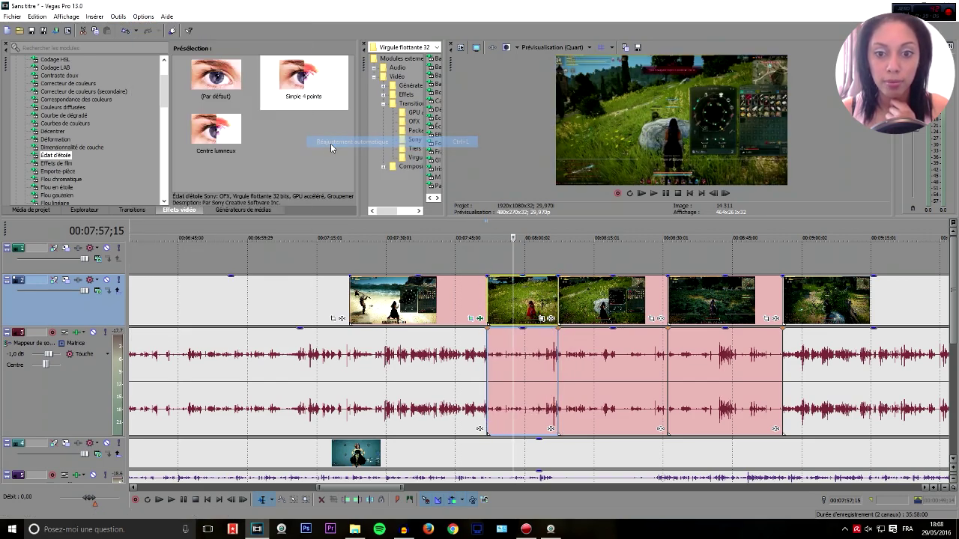
mouse_move(533, 300)
left_mouse_down()
mouse_move(395, 300)
mouse_move(537, 301)
mouse_move(529, 304)
left_mouse_up()
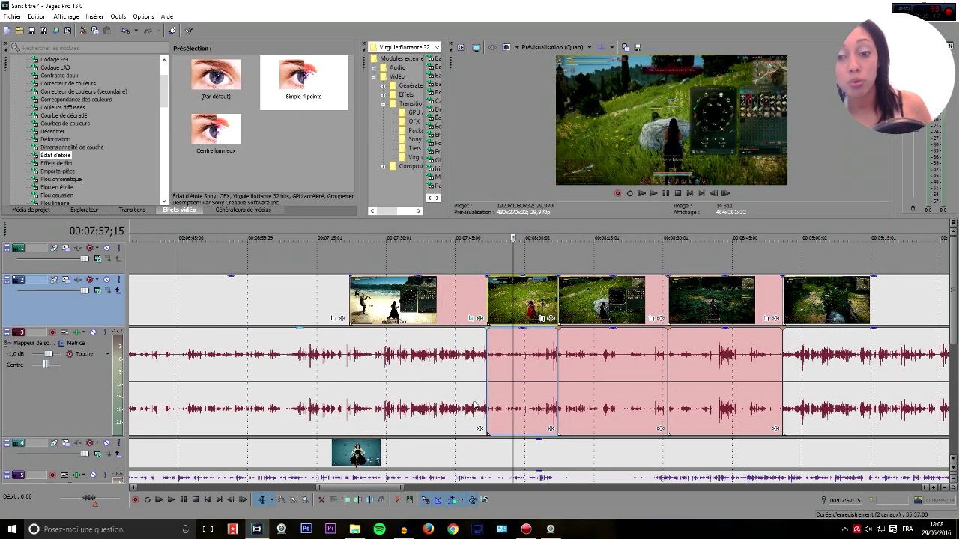
- Review the available Réajustement modes again and close them without changing the selection
scroll(399, 306, "down", 5)
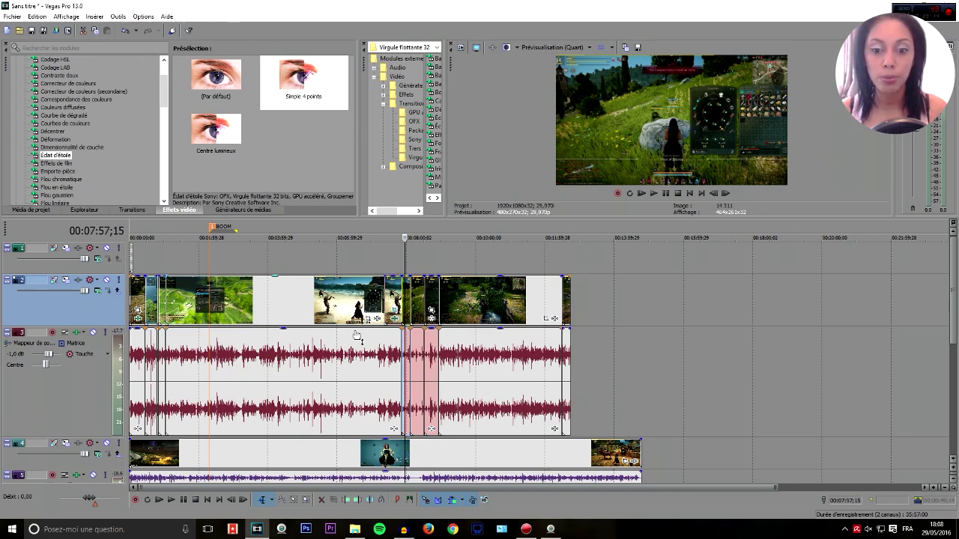
scroll(403, 352, "up", 5)
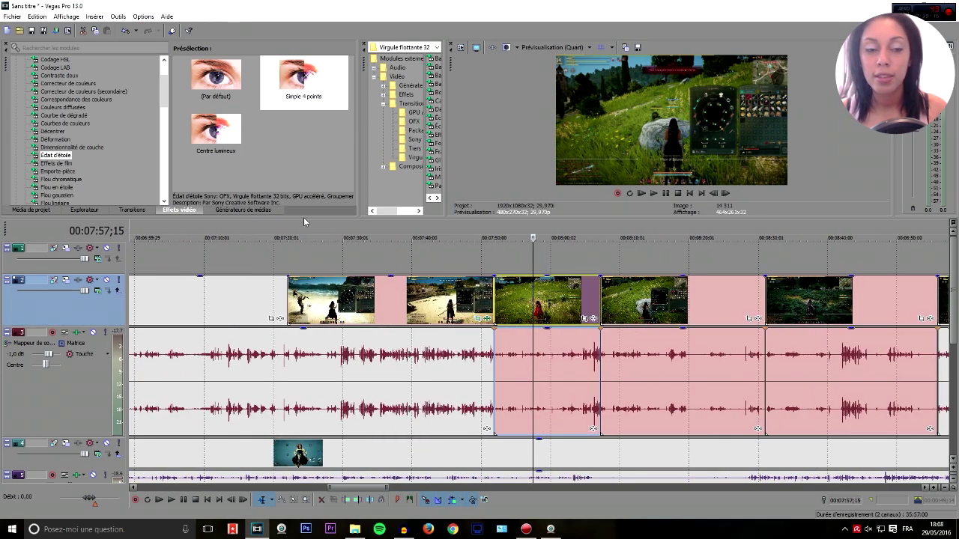
left_click(142, 16)
mouse_move(183, 143)
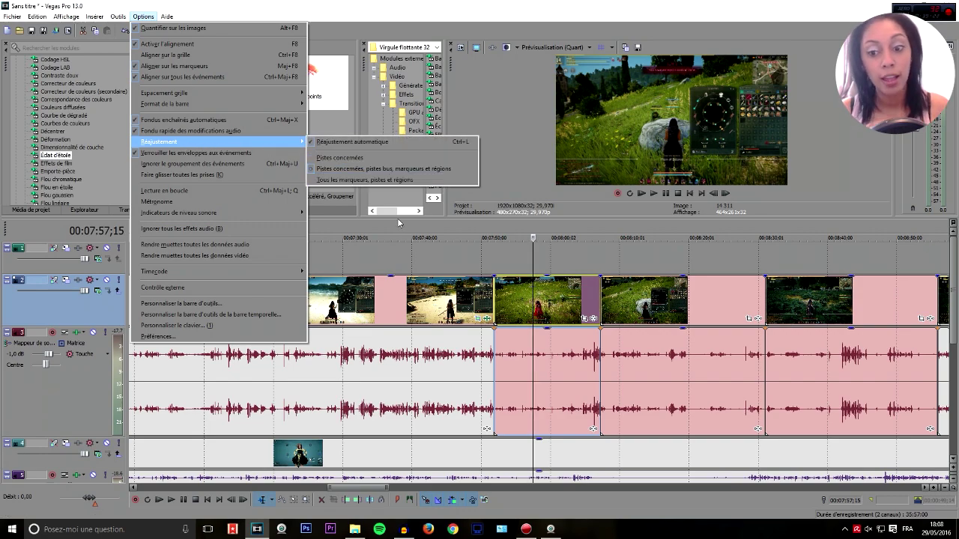
left_click(425, 10)
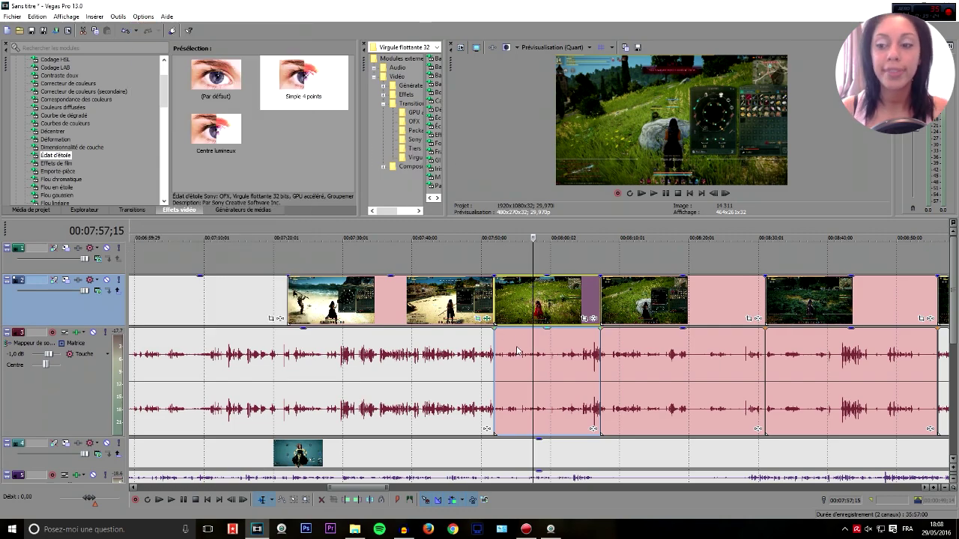
- Select the long gameplay clip and enlarge the video preview by lowering the divider above the timeline
scroll(403, 309, "down", 3)
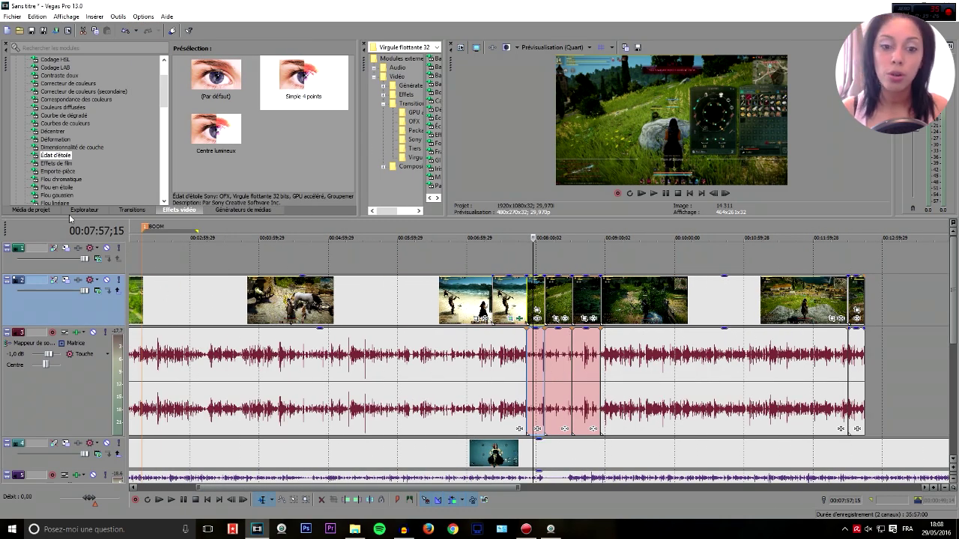
right_click(376, 298)
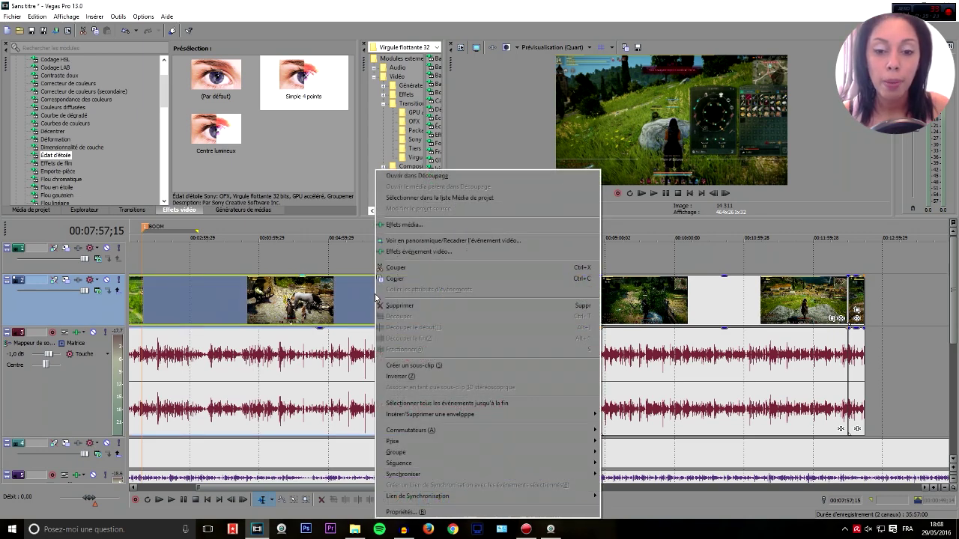
left_click(681, 216)
left_click_drag(677, 218, 671, 231)
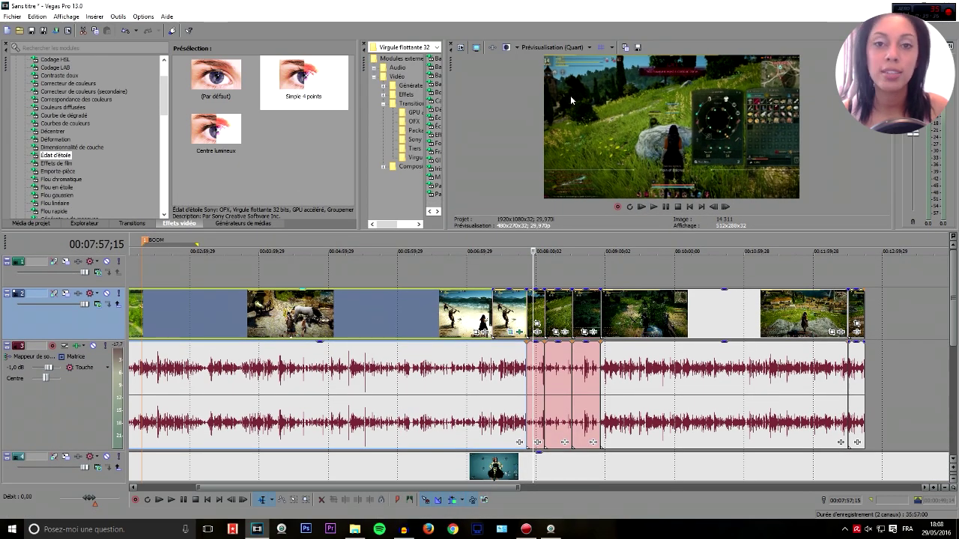
- Open the properties of the long gameplay clip, examine its resampling options, and cancel the dialog
right_click(401, 313)
left_click(355, 299)
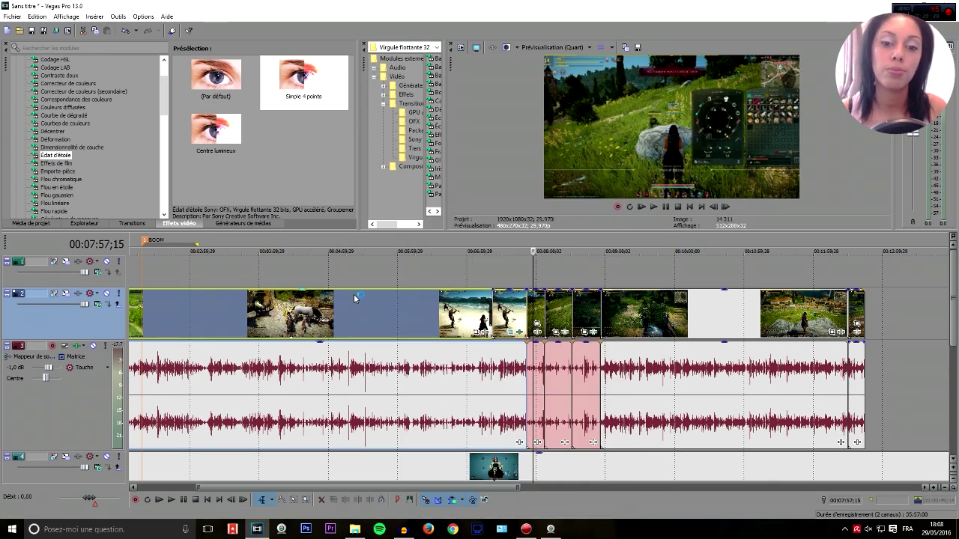
left_click(355, 298)
right_click(397, 319)
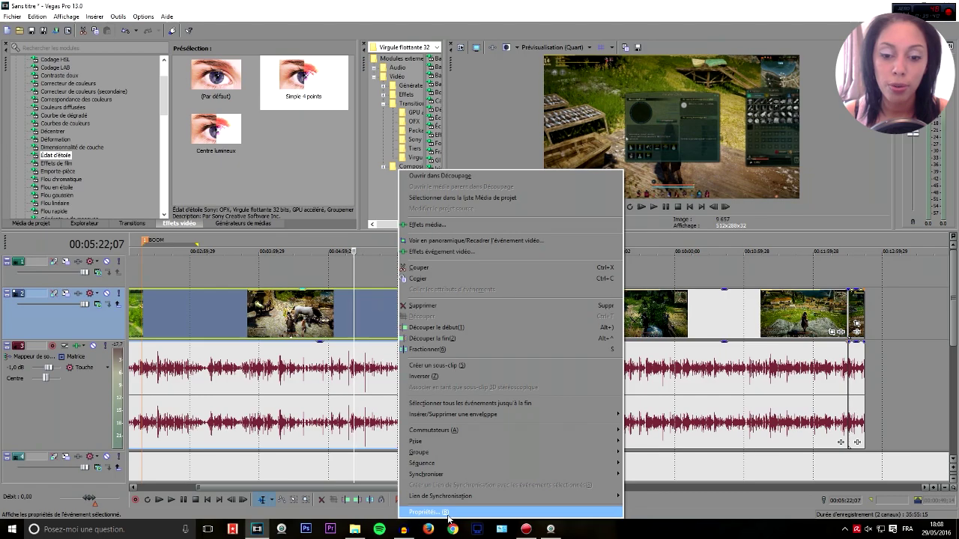
left_click(448, 512)
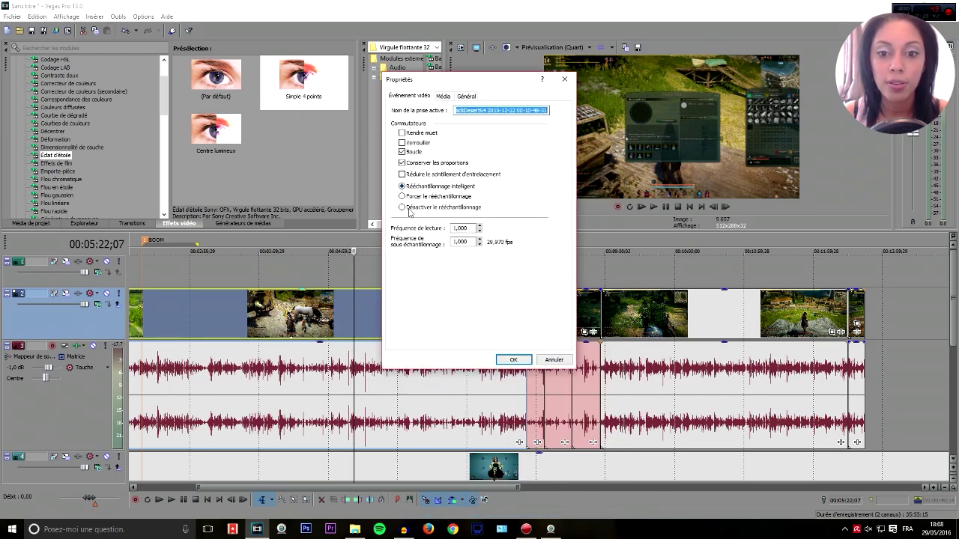
left_click_drag(451, 83, 320, 77)
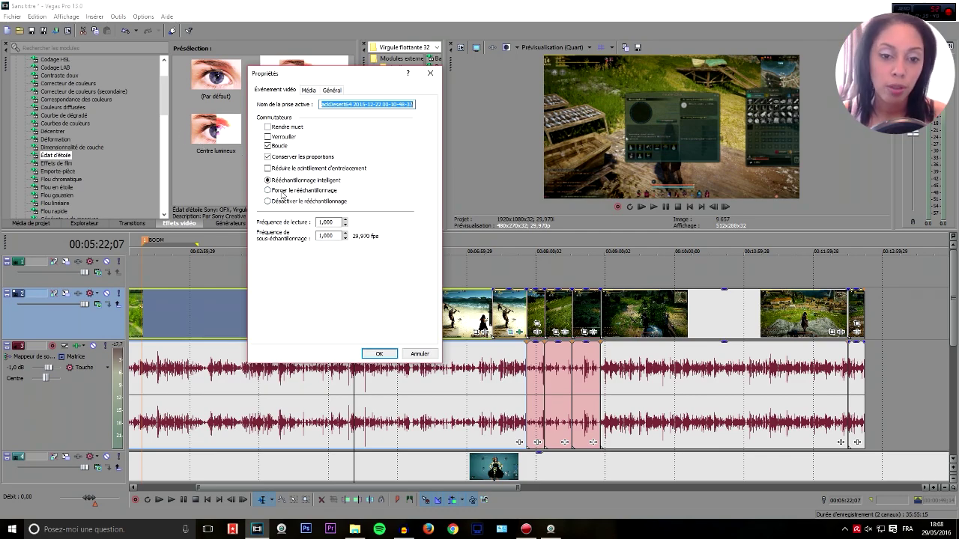
left_click(420, 353)
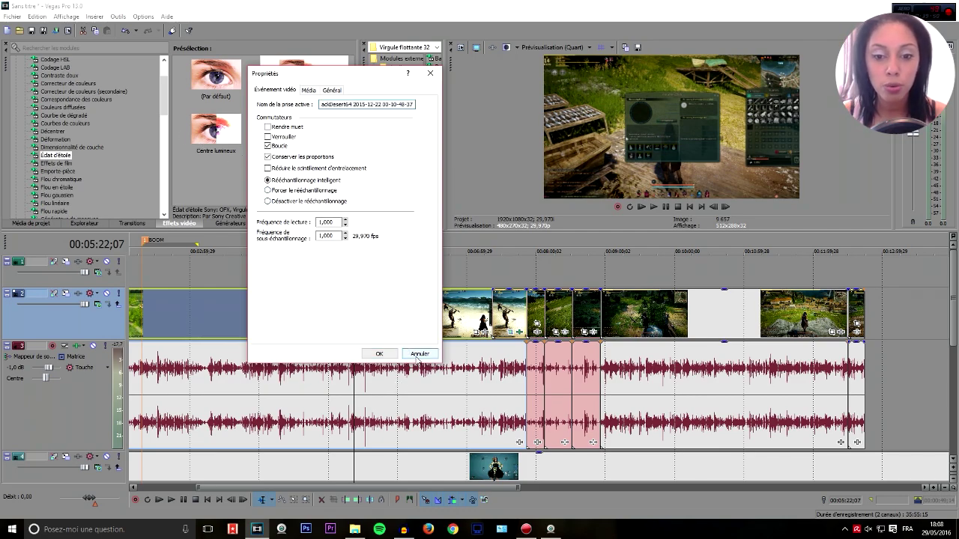
- Reopen the long gameplay clip's properties, check the video event switches, and accept the dialog
right_click(363, 324)
left_click(411, 513)
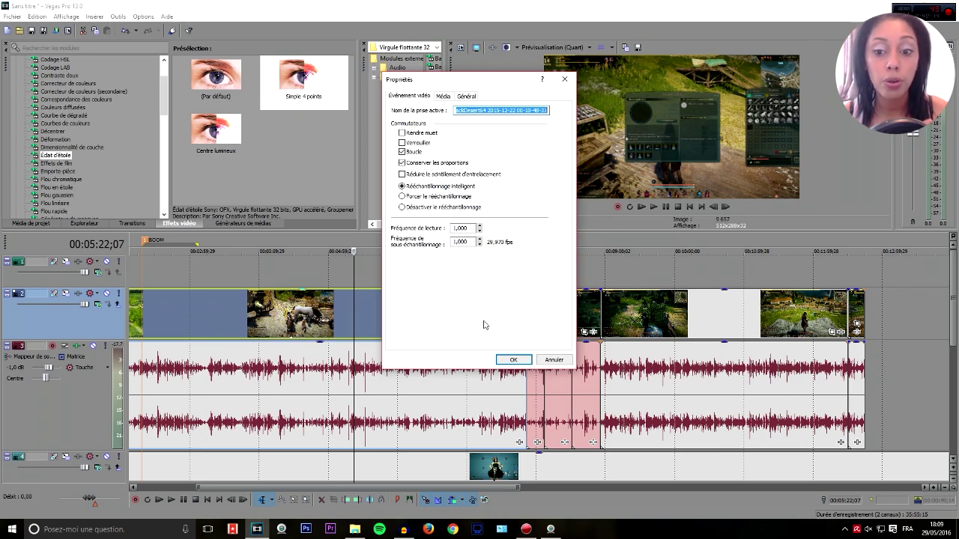
left_click(513, 360)
- Open the Render As settings and select the favourite Sony AVC/MVC template Internet 1280x720-30p
left_click(12, 16)
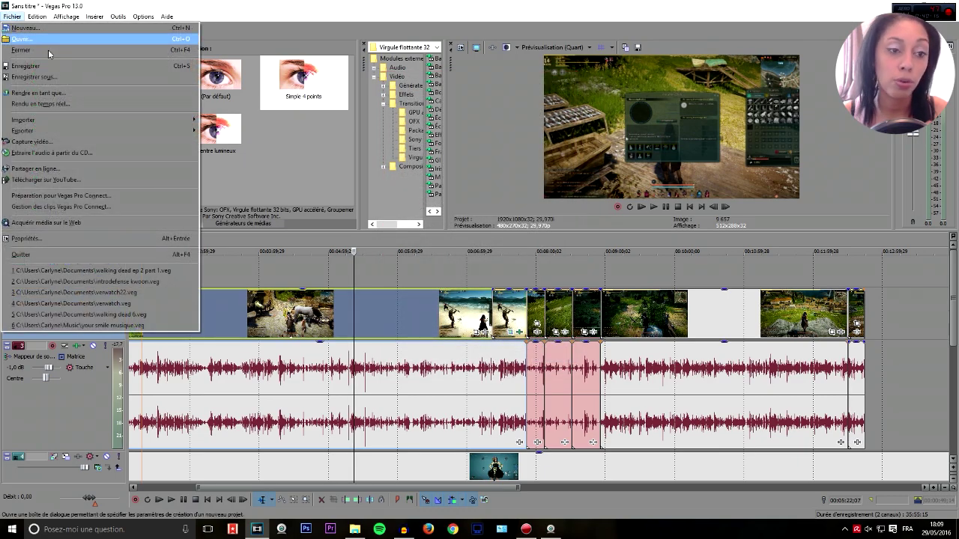
left_click(29, 93)
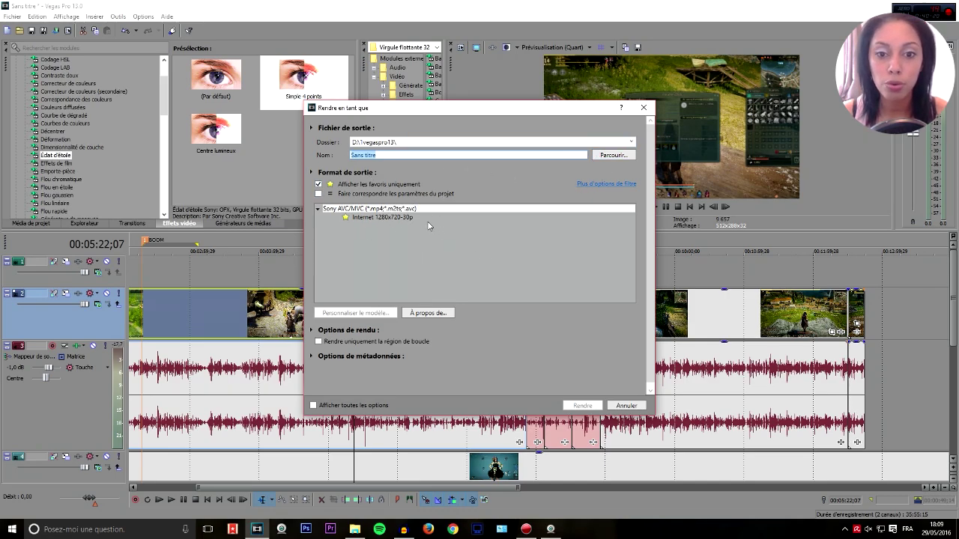
left_click(376, 217)
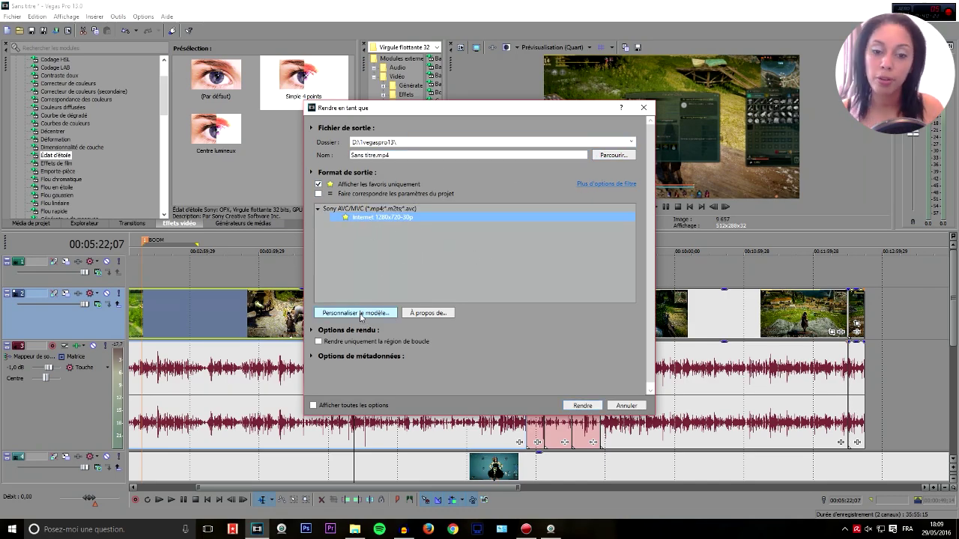
- Examine the frame rate choices in the template's custom settings and cancel the customization
left_click(360, 314)
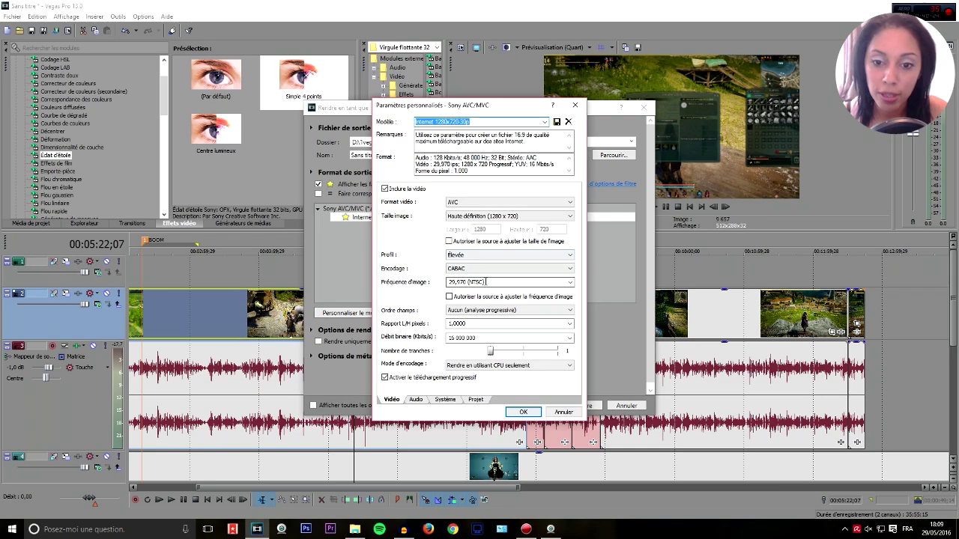
left_click(486, 282)
left_click(569, 284)
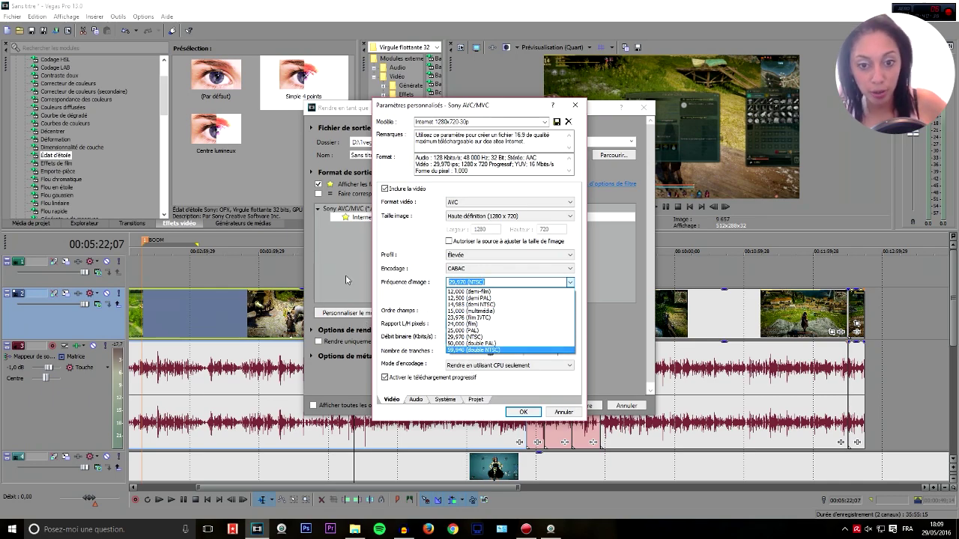
left_click(559, 418)
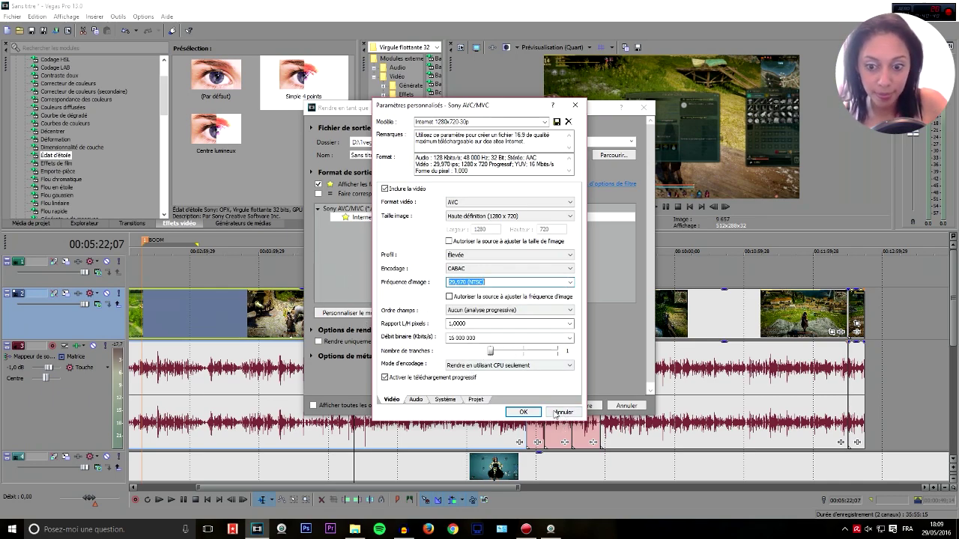
left_click(555, 414)
- Customize the Internet 1280x720-30p template with the video rendering quality set to Optimisée and accept the settings
right_click(368, 222)
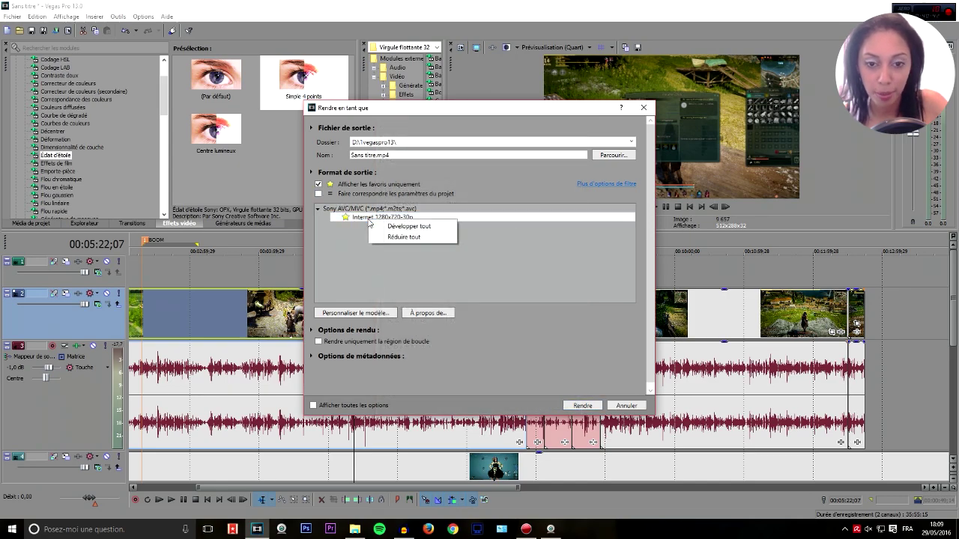
left_click(354, 241)
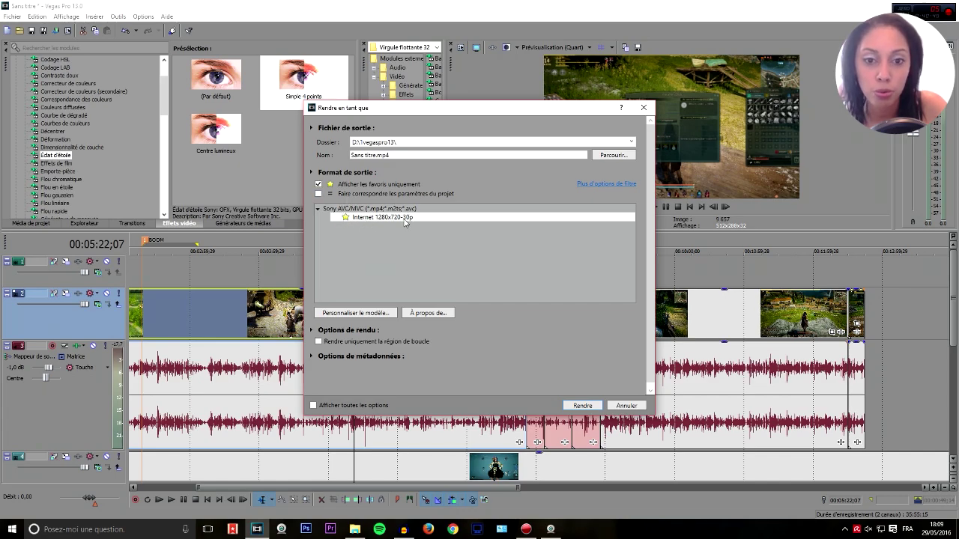
left_click(339, 313)
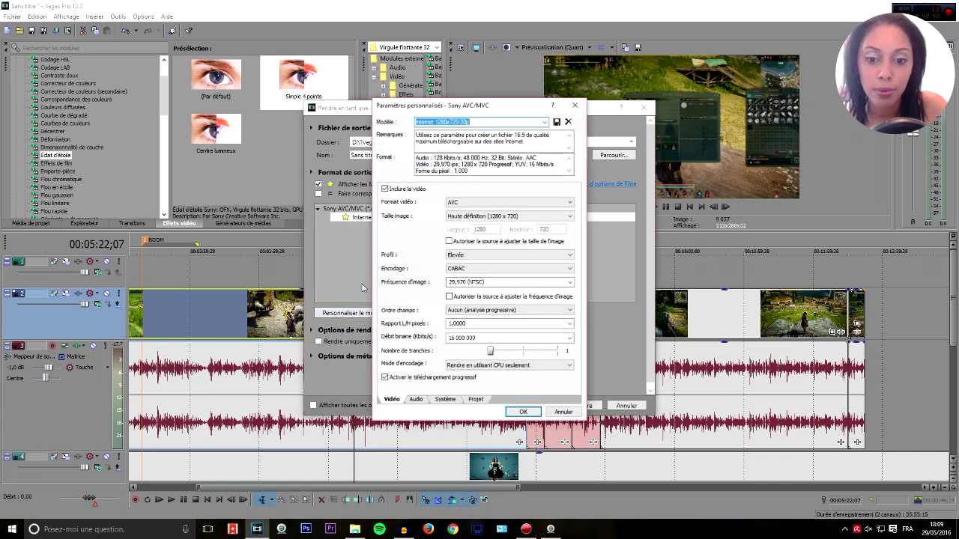
left_click(570, 283)
left_click(435, 231)
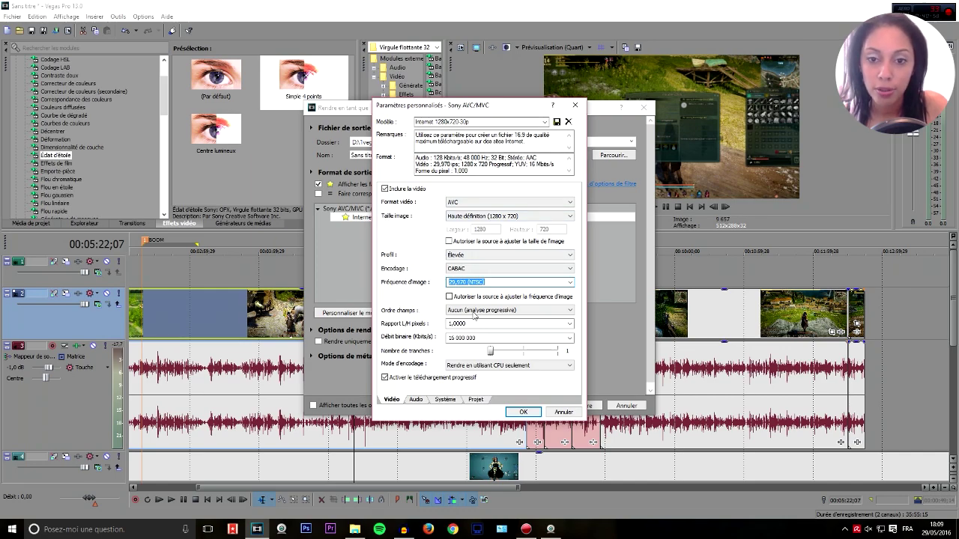
left_click(476, 399)
left_click(505, 194)
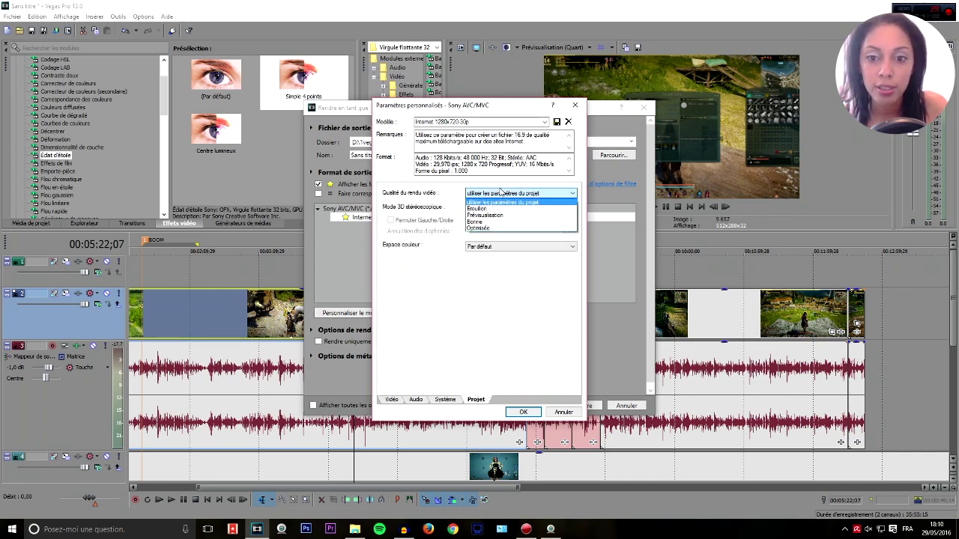
left_click(497, 230)
left_click(524, 412)
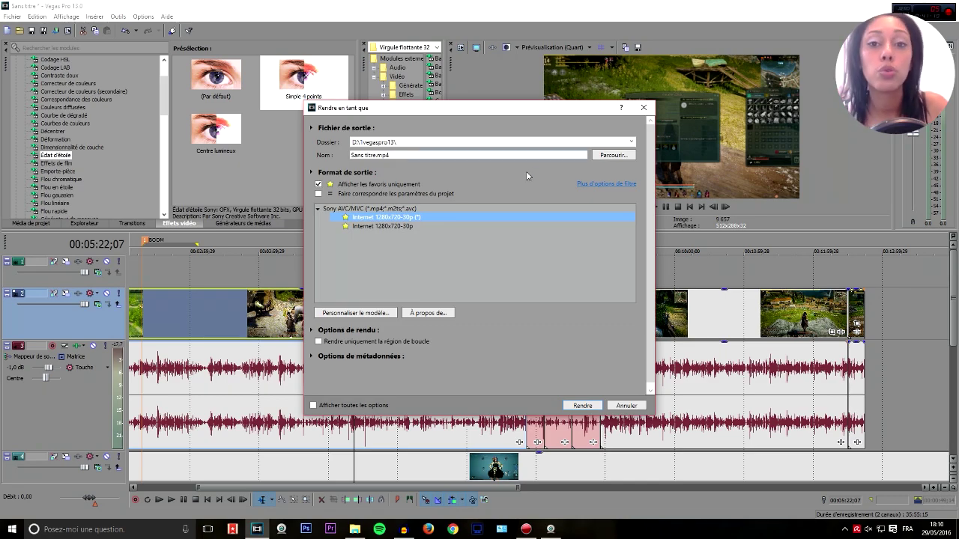
- Display all render options, hide them again, and cancel the render dialog
left_click_drag(463, 110, 359, 91)
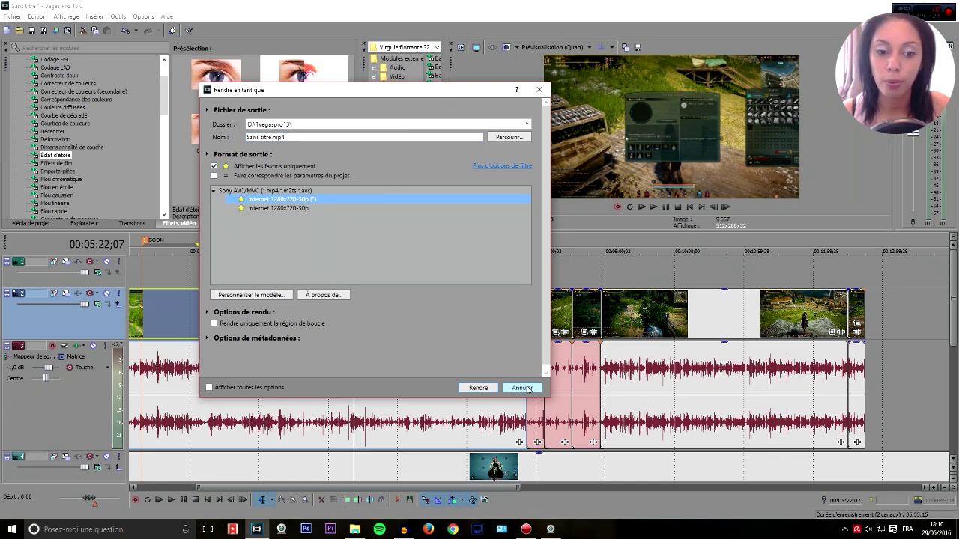
left_click(212, 387)
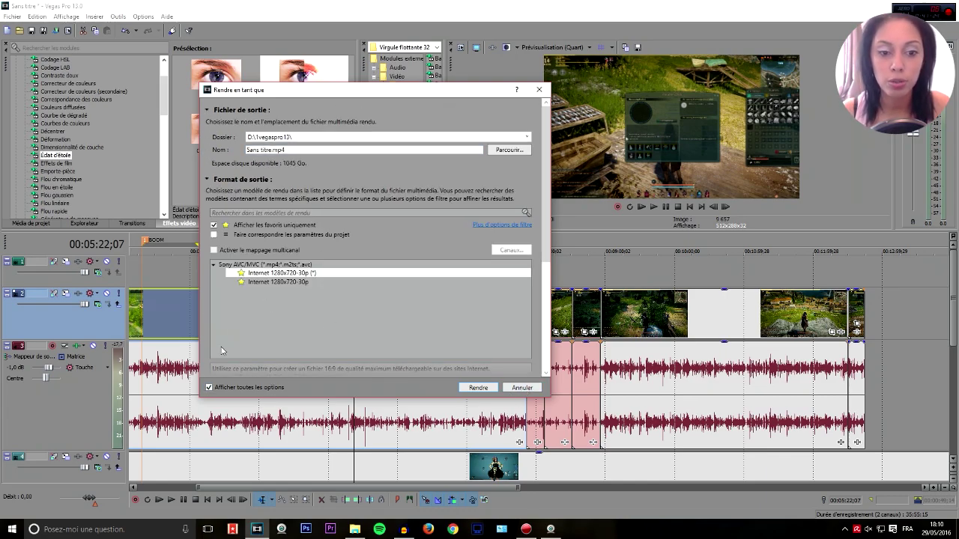
left_click(210, 388)
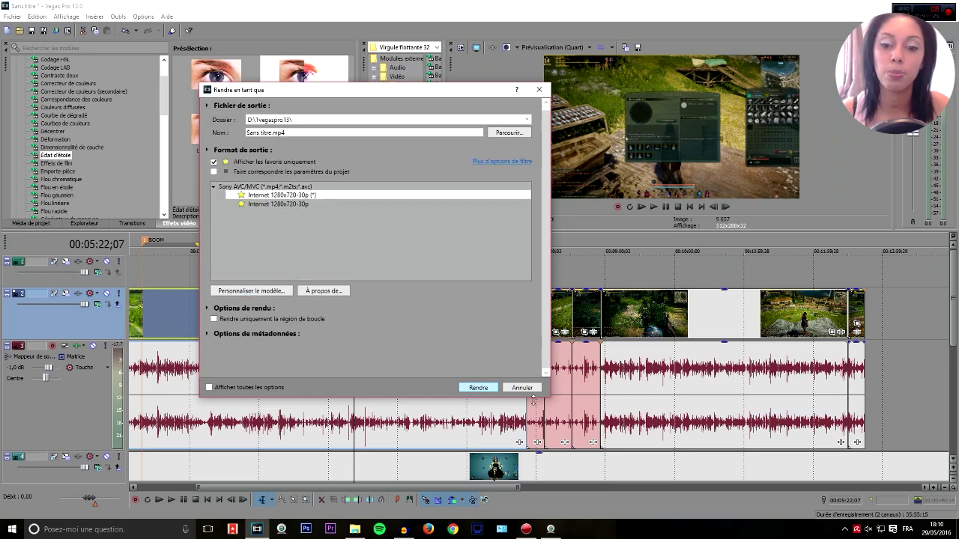
left_click(512, 389)
- Preview the gameplay footage at several timeline positions, leaving the playhead at 00:07:13;17
scroll(756, 285, "down", 4)
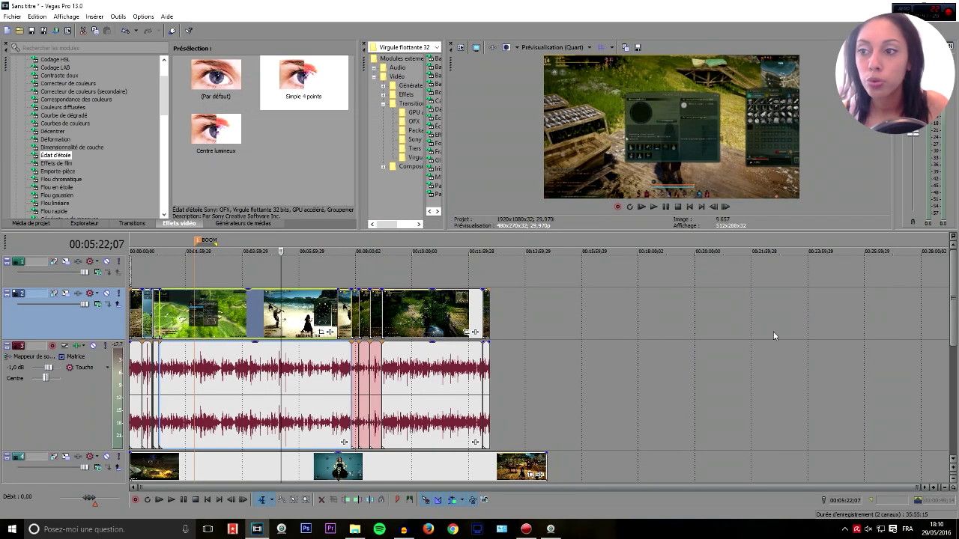
scroll(773, 331, "up", 7)
scroll(243, 300, "down", 6)
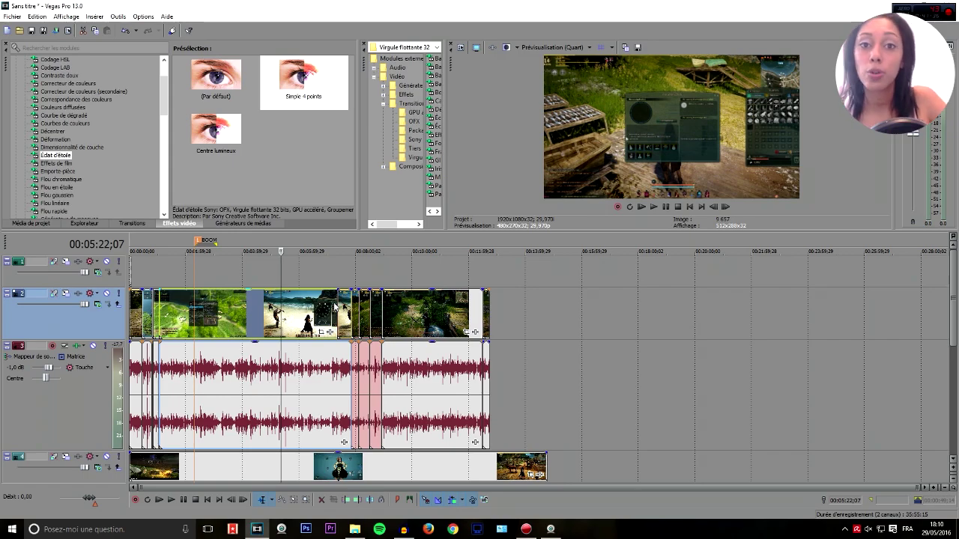
left_click(281, 266)
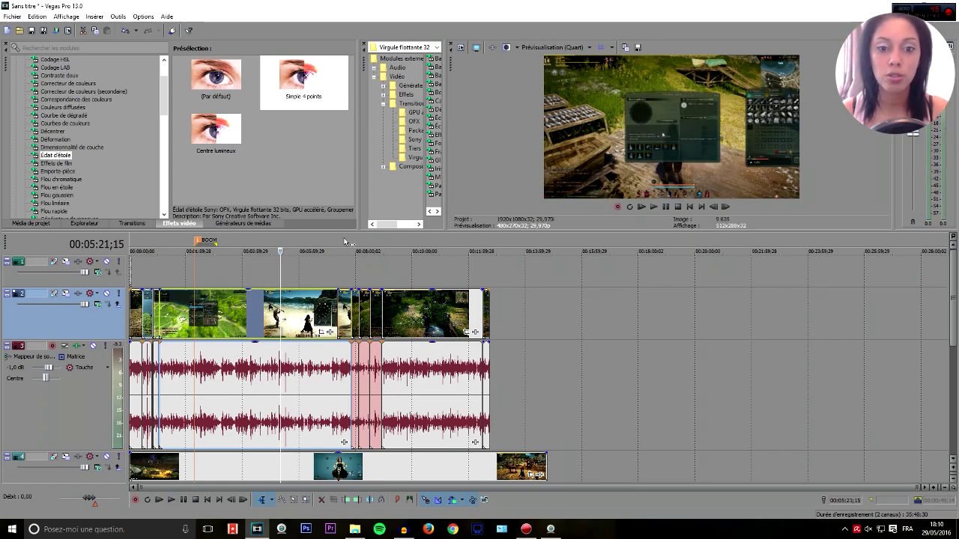
left_click(345, 242)
scroll(353, 261, "up", 3)
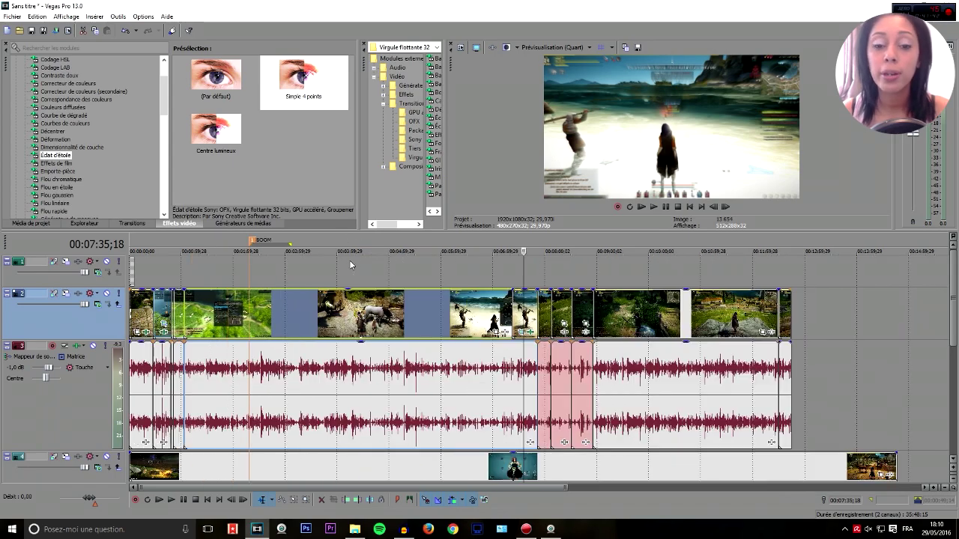
scroll(533, 255, "up", 2)
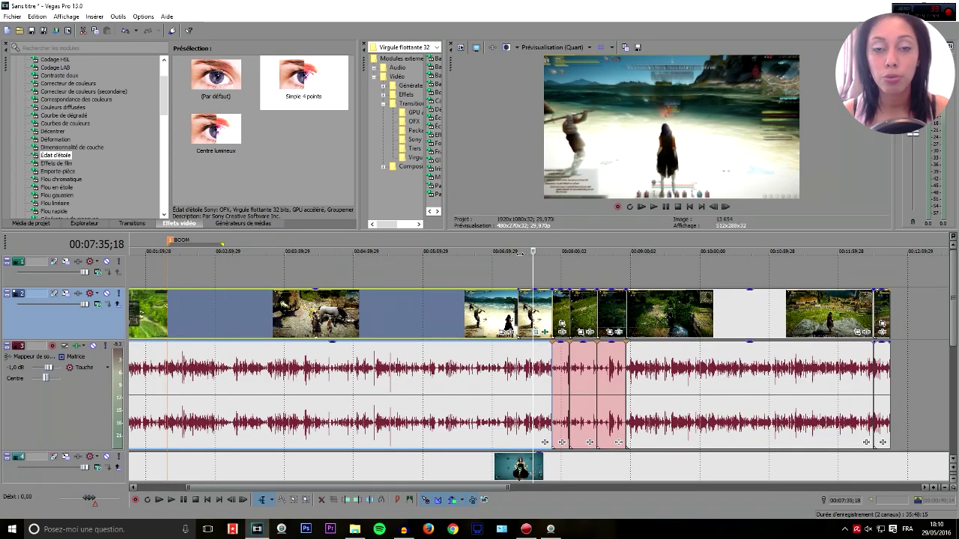
left_click(508, 247)
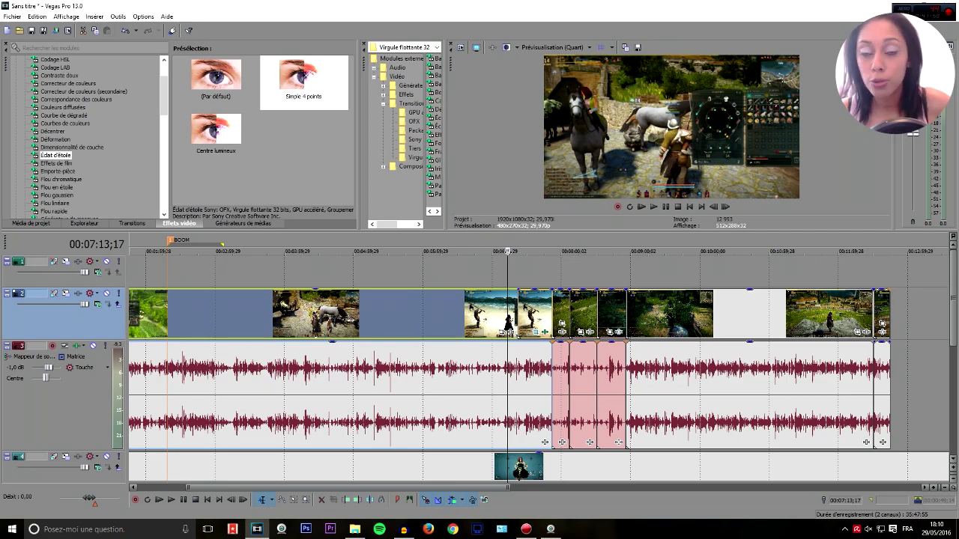
scroll(507, 255, "up", 1)
scroll(508, 252, "down", 3)
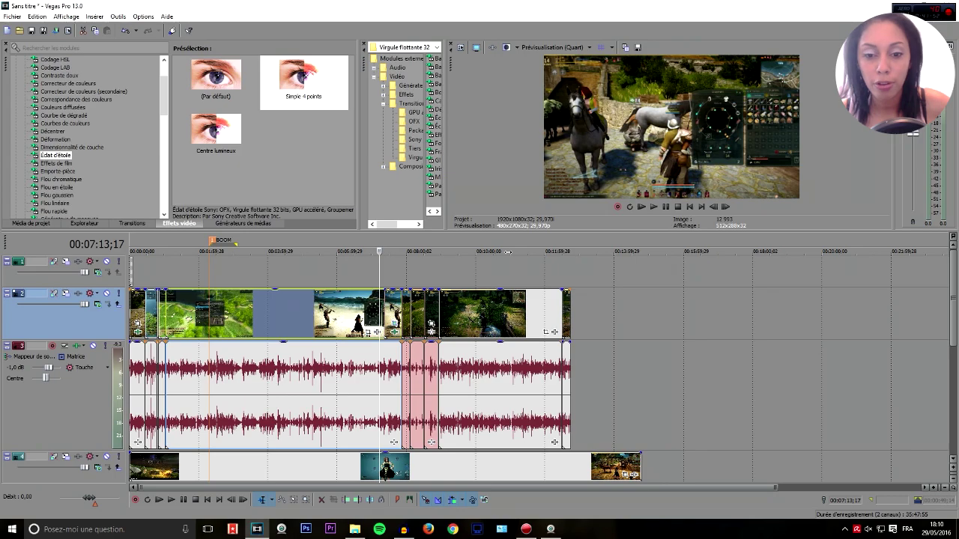
scroll(508, 253, "up", 3)
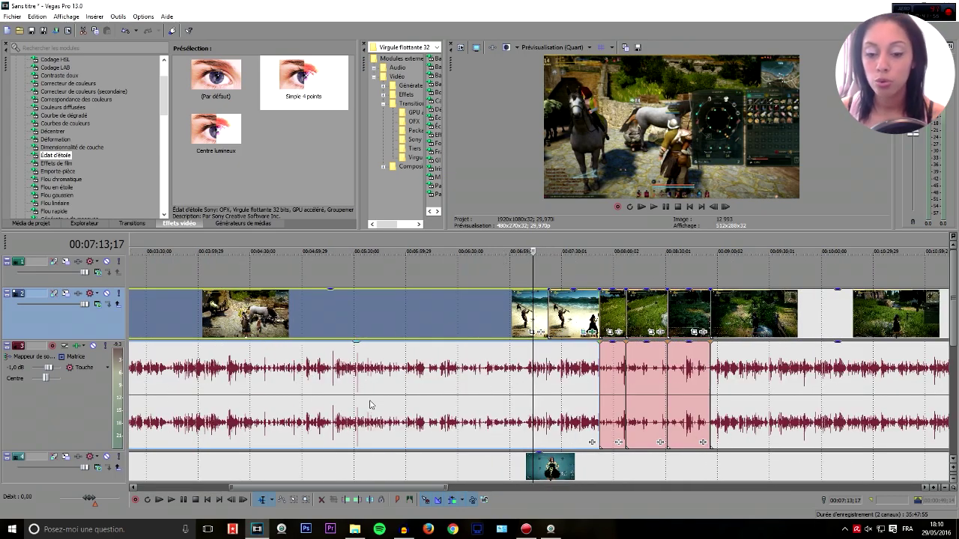
scroll(263, 308, "down", 6)
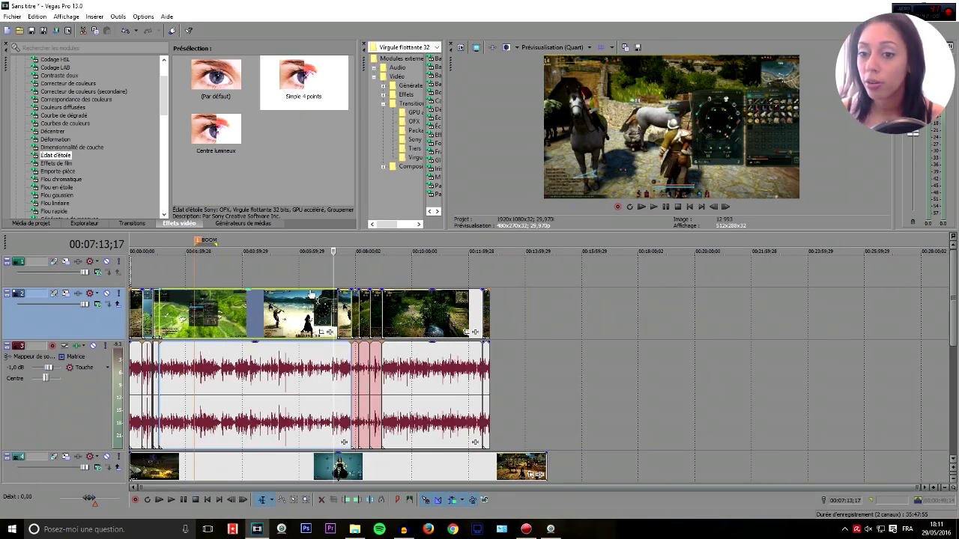
scroll(310, 300, "up", 3)
scroll(310, 296, "down", 2)
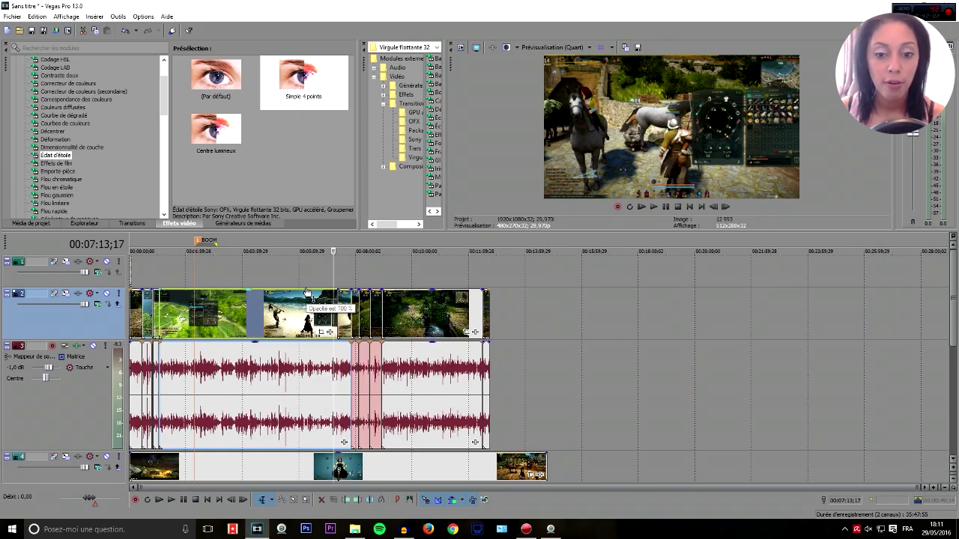
scroll(308, 294, "up", 1)
scroll(306, 292, "down", 1)
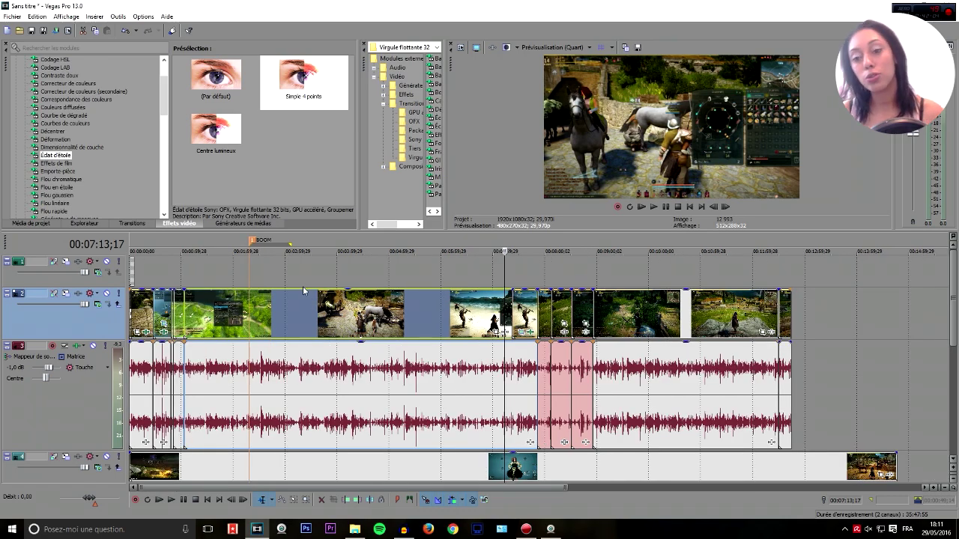